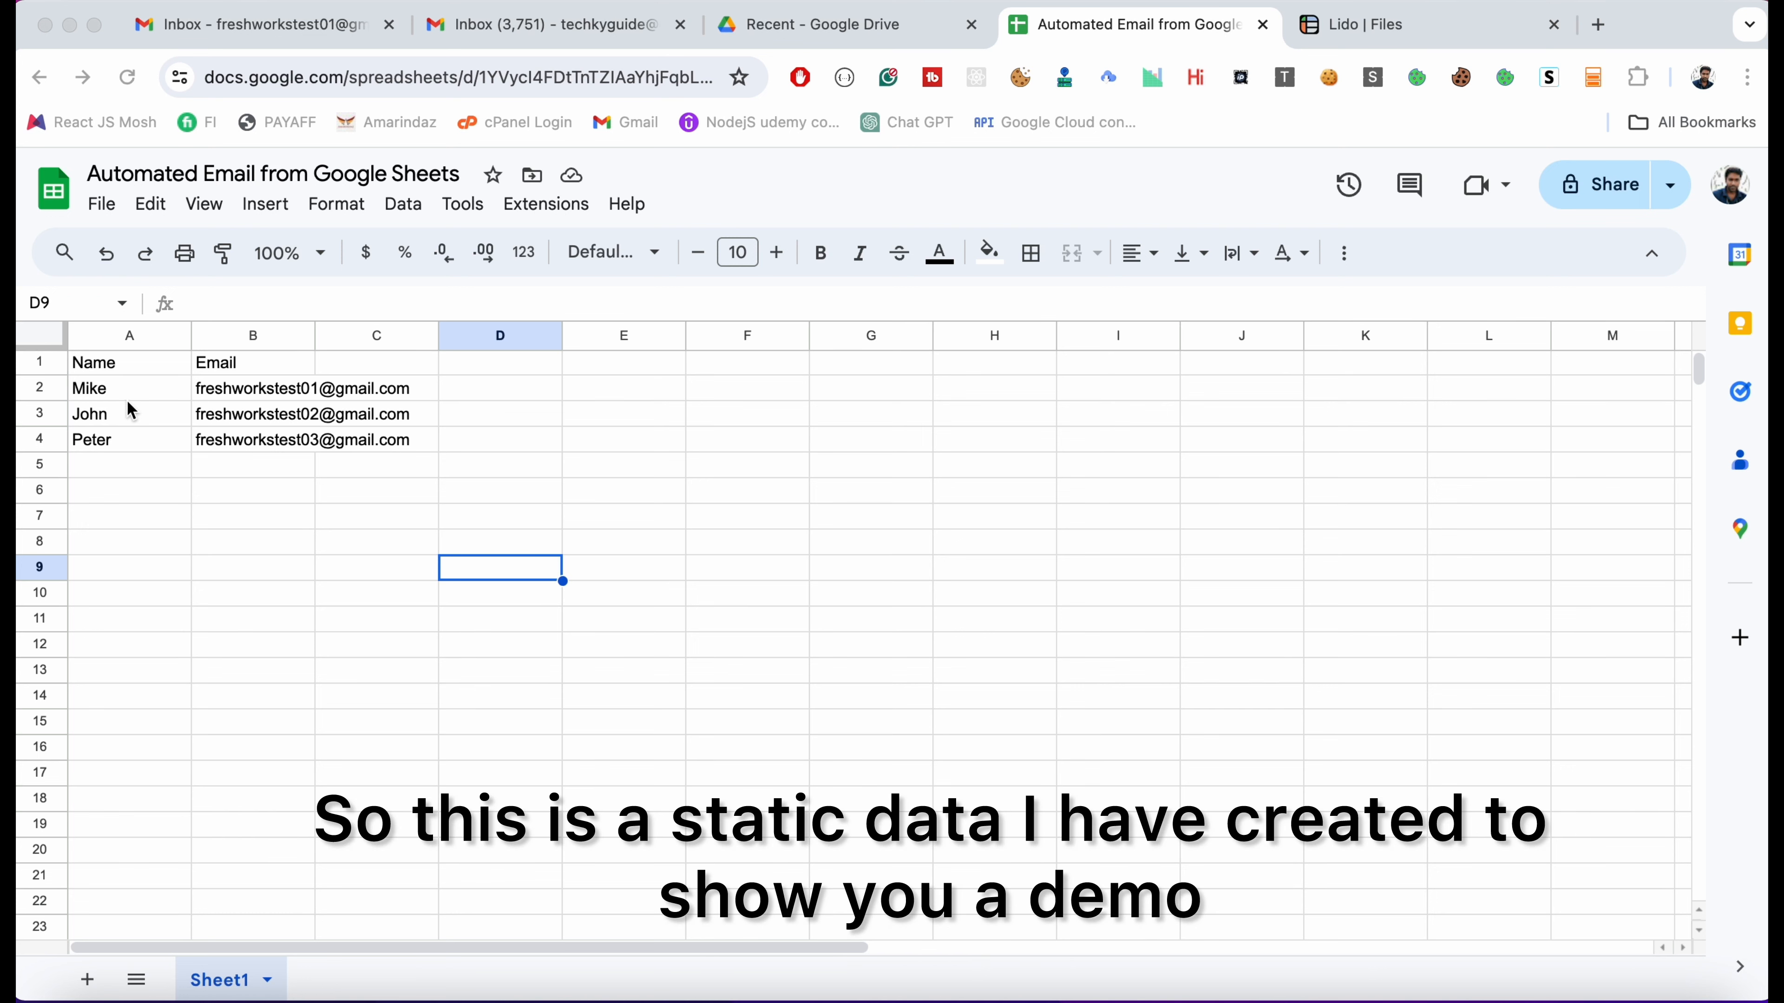
Switch from the Name/Email Google Sheet to the Lido Files page
left_click(1403, 30)
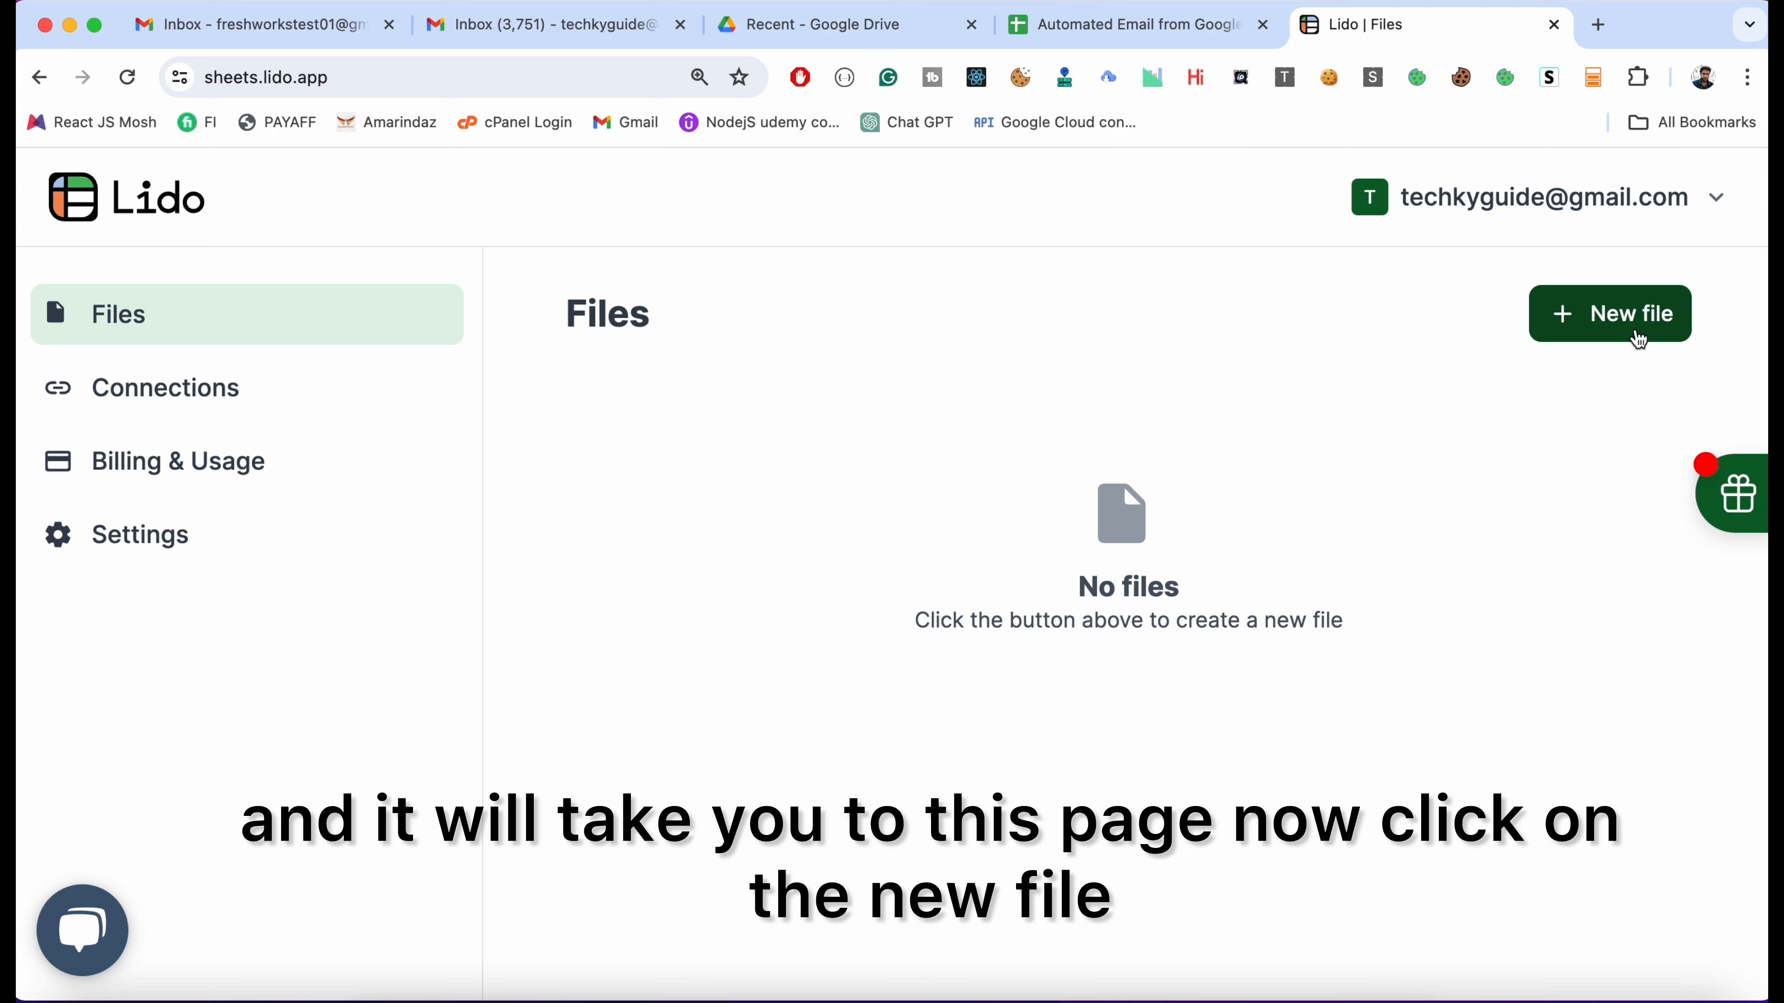
Create a new Lido file and connect Google Sheets through the existing Google account
left_click(1639, 340)
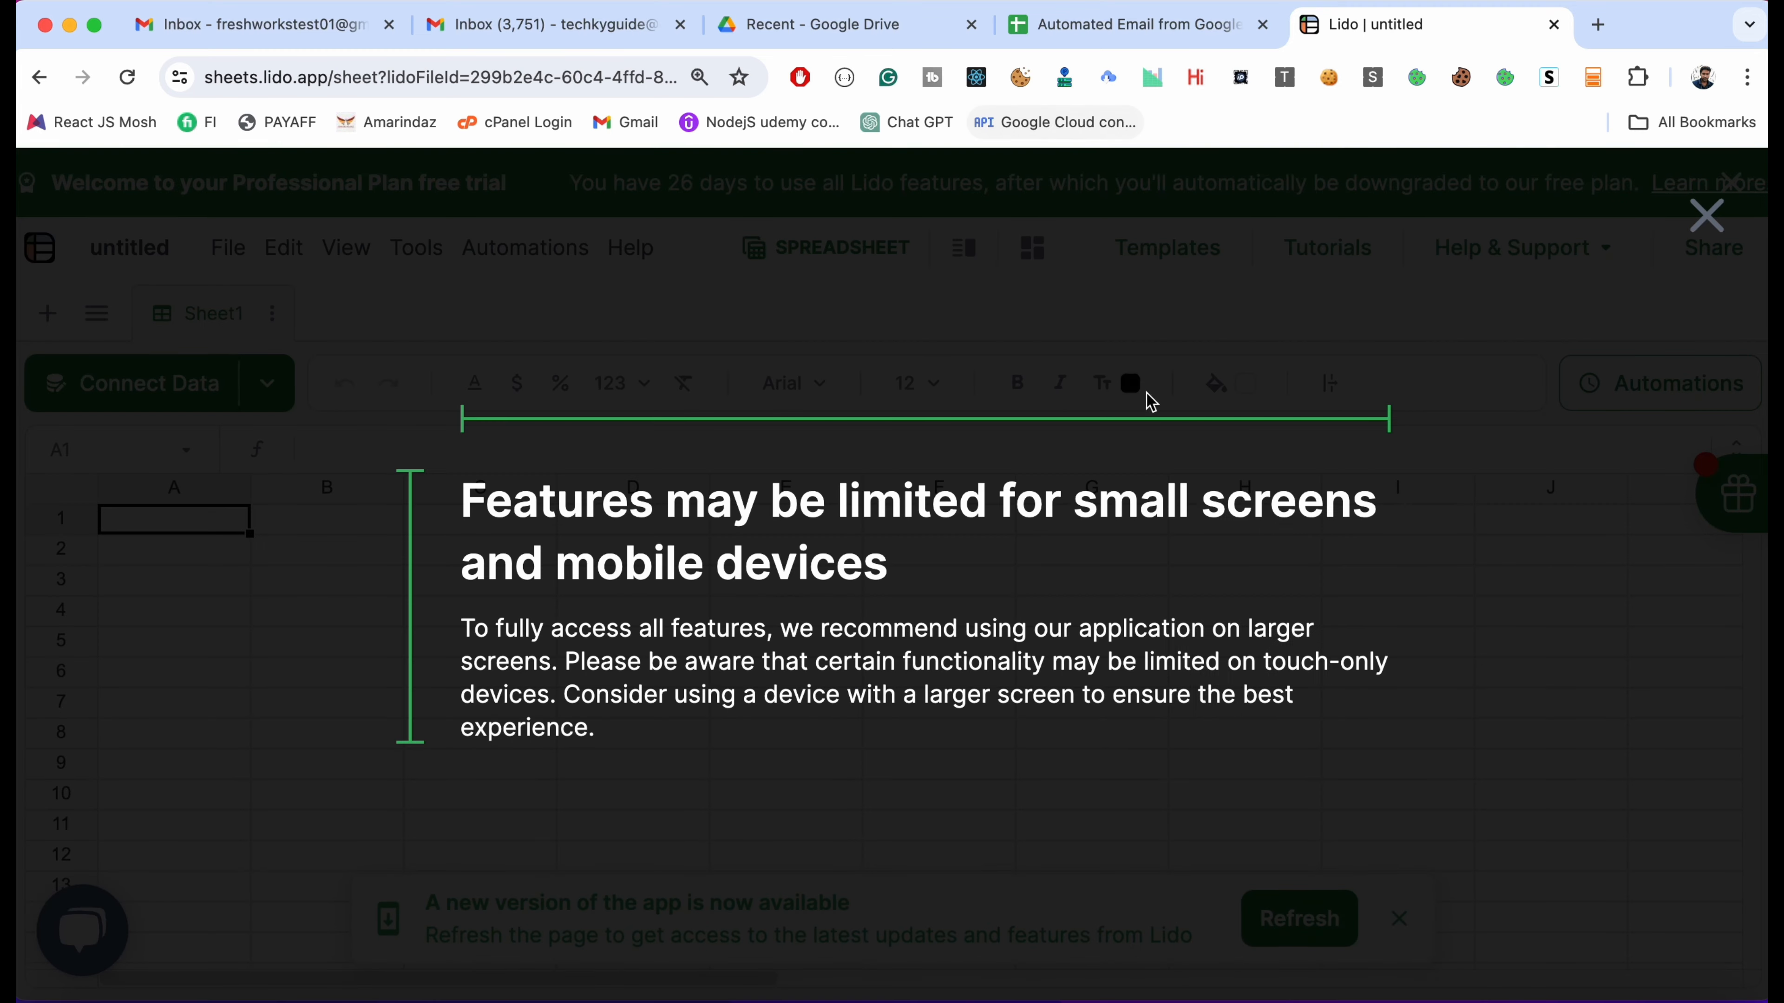
left_click(1703, 219)
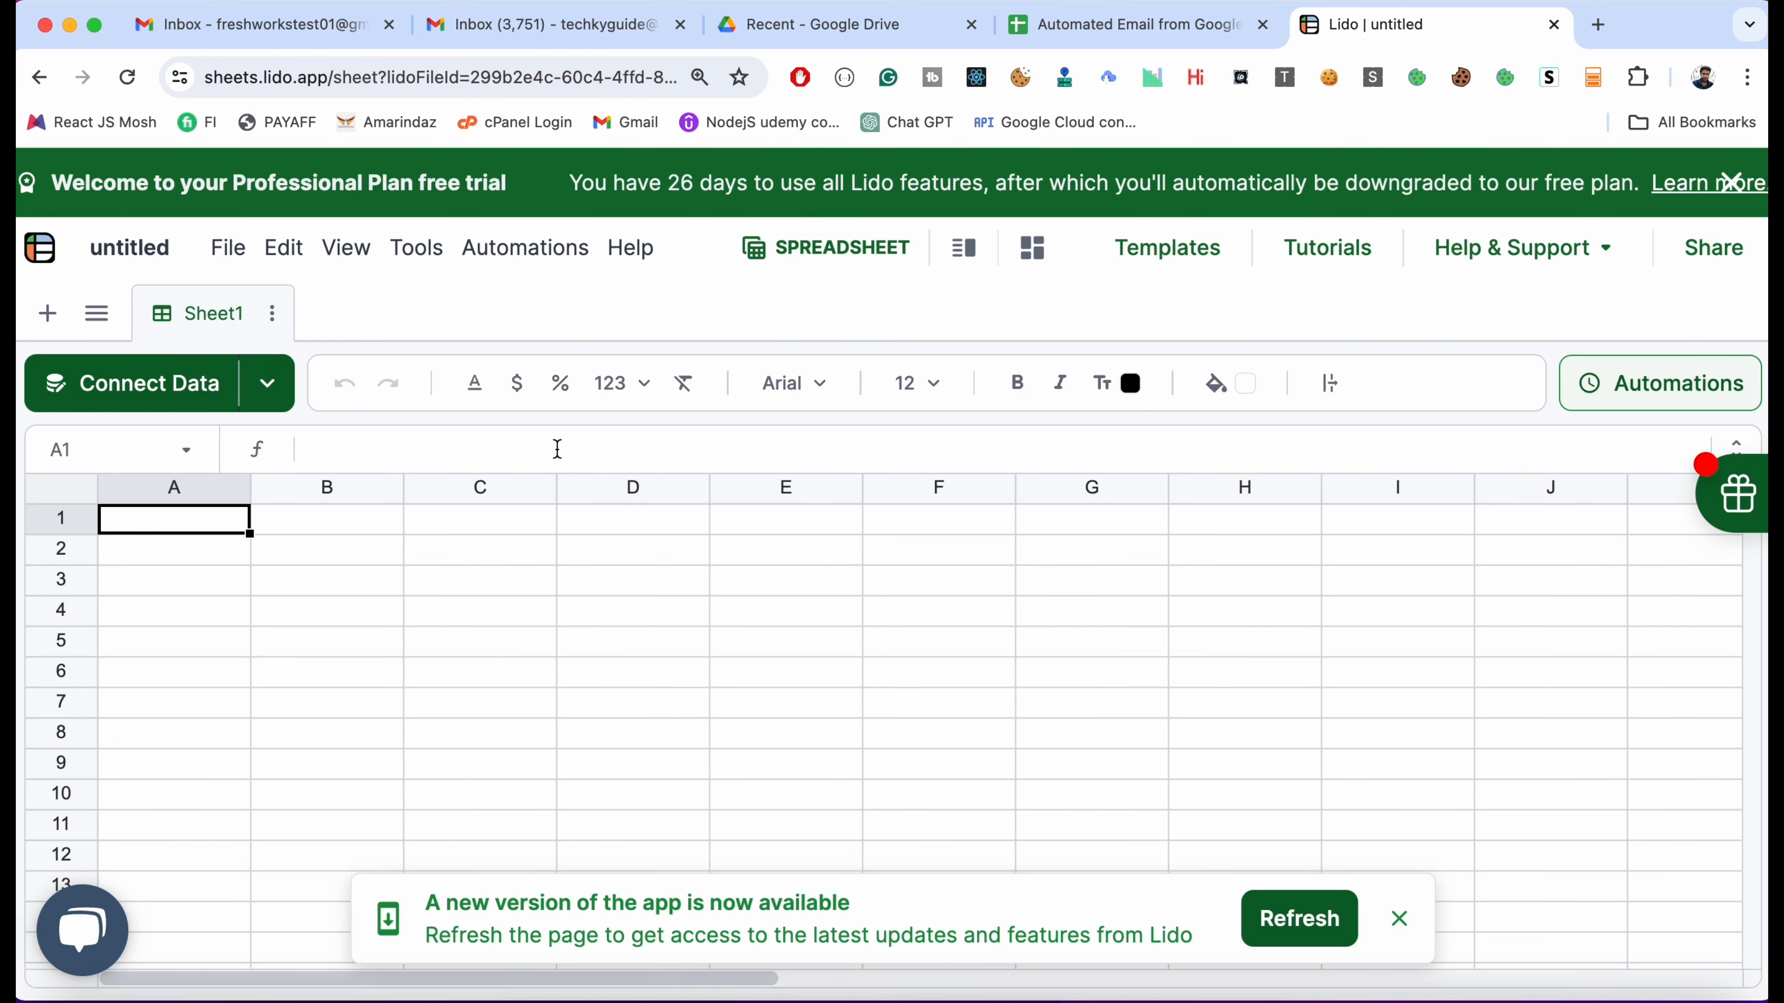
left_click(188, 400)
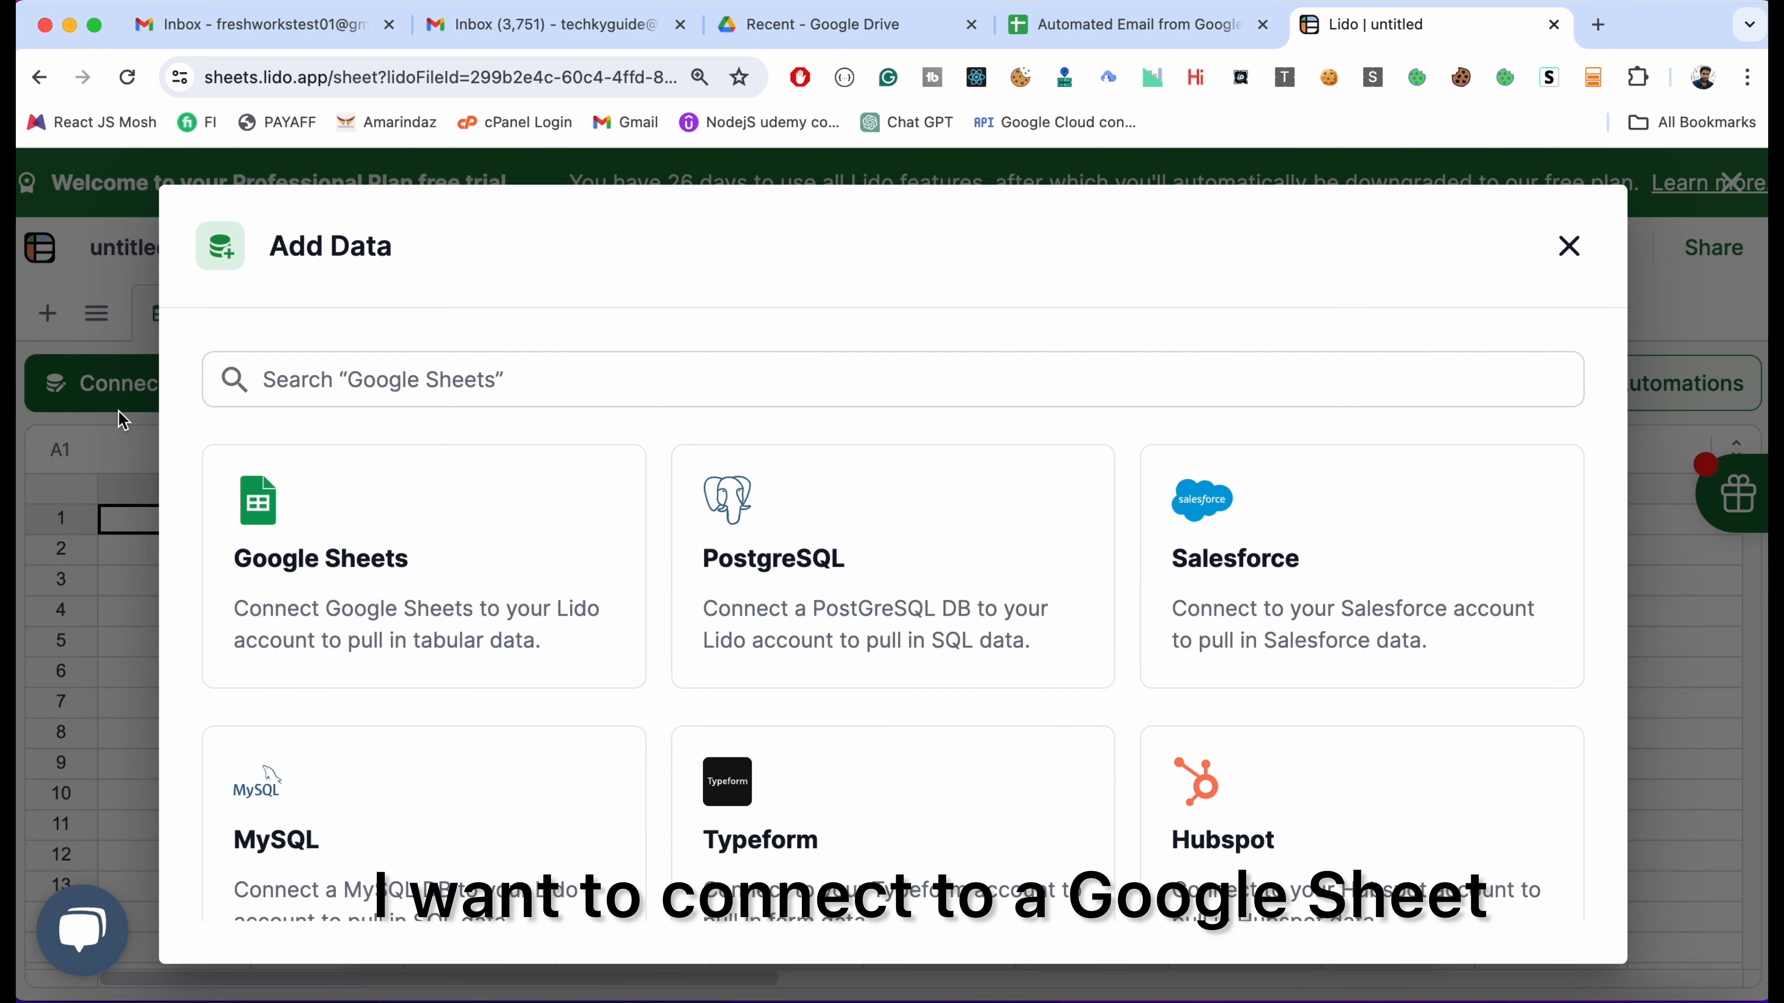
left_click(366, 595)
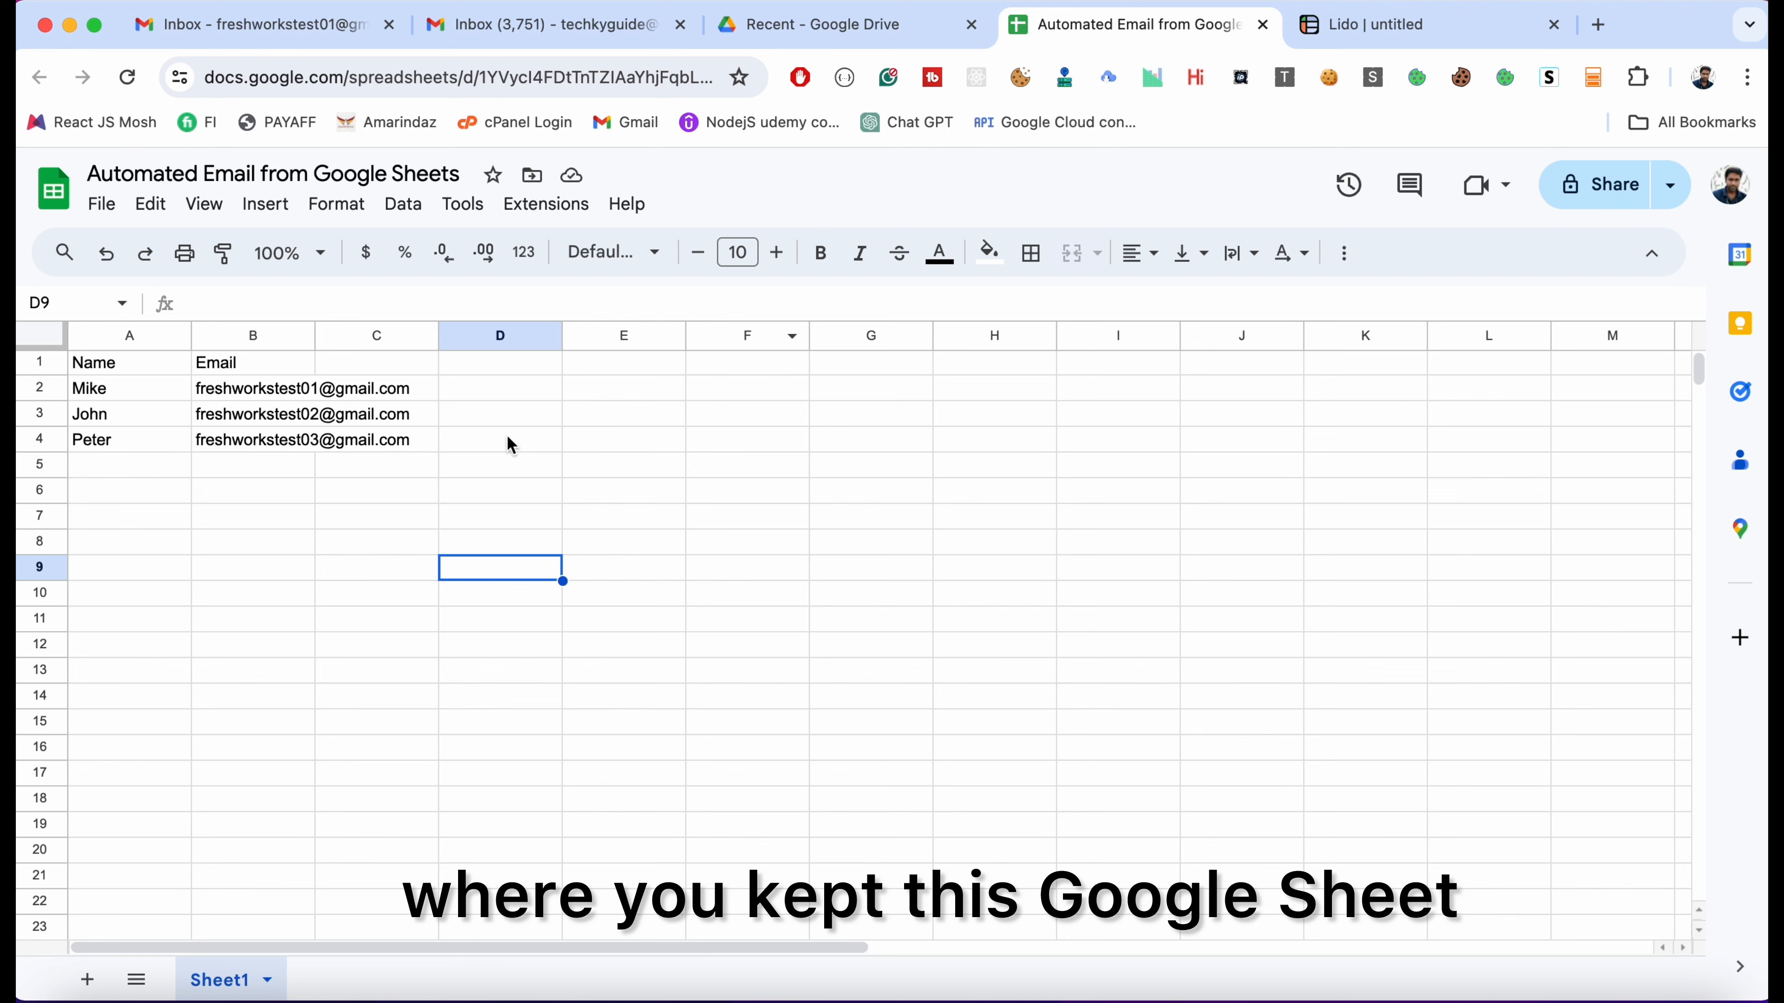
left_click(1467, 29)
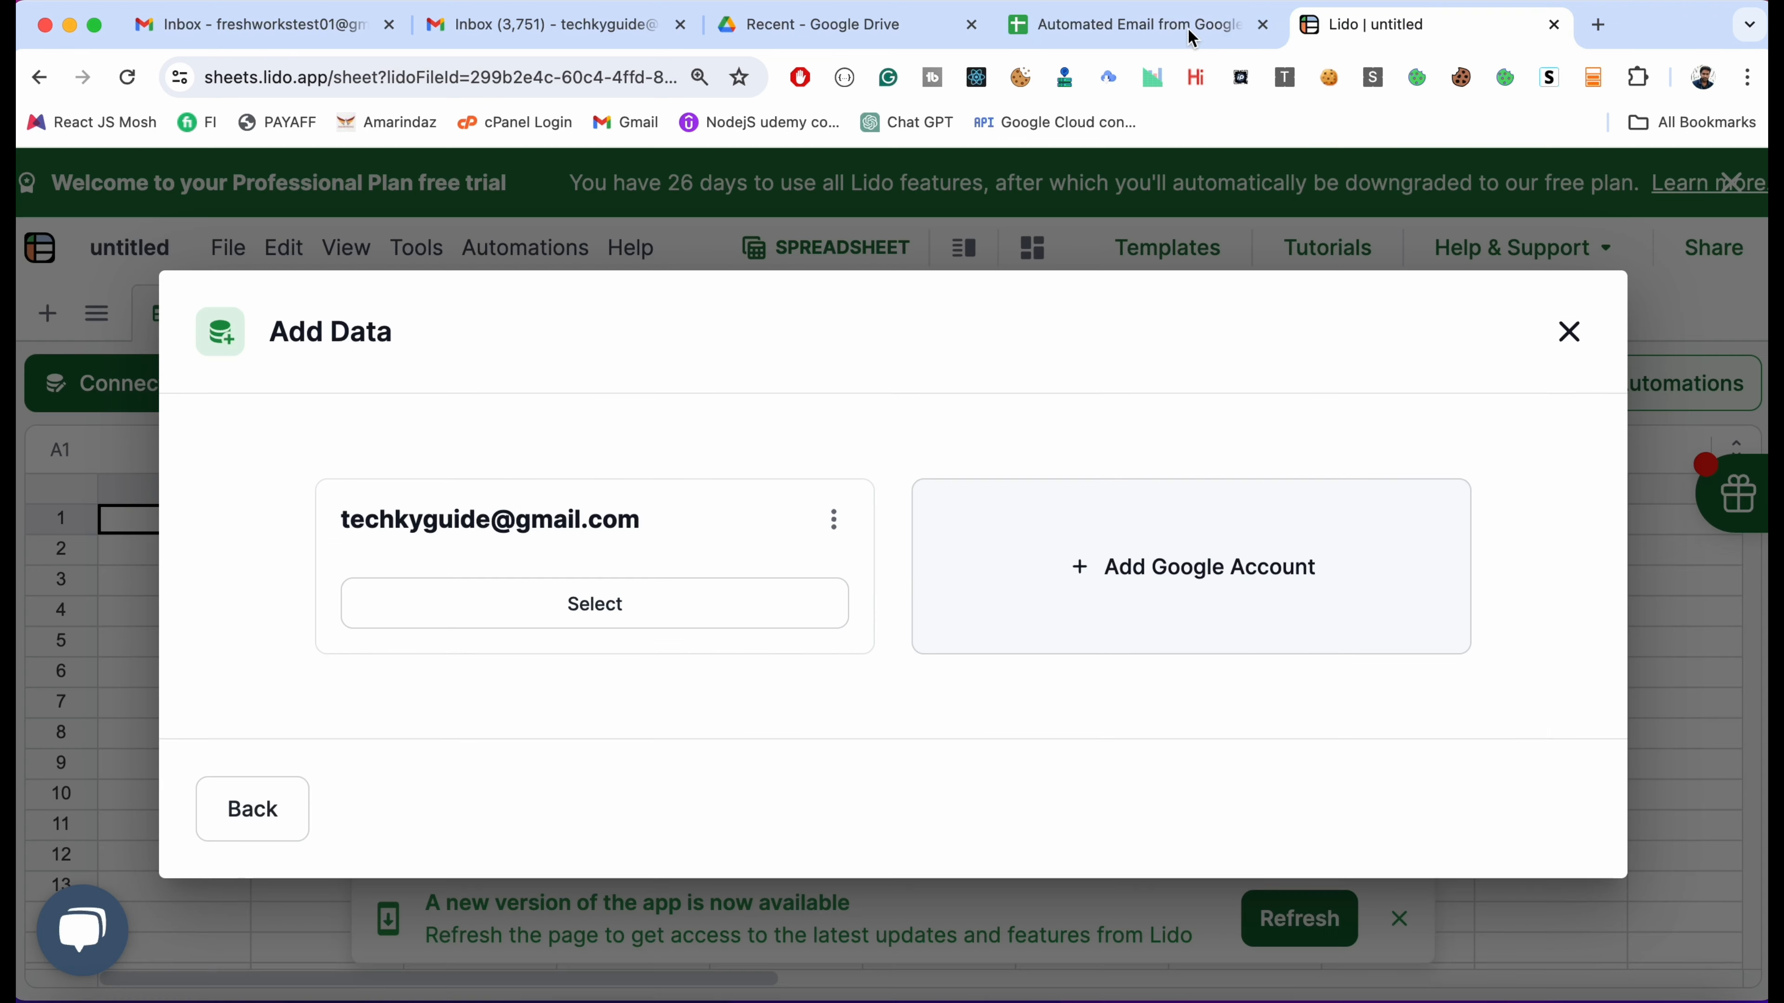
left_click(580, 604)
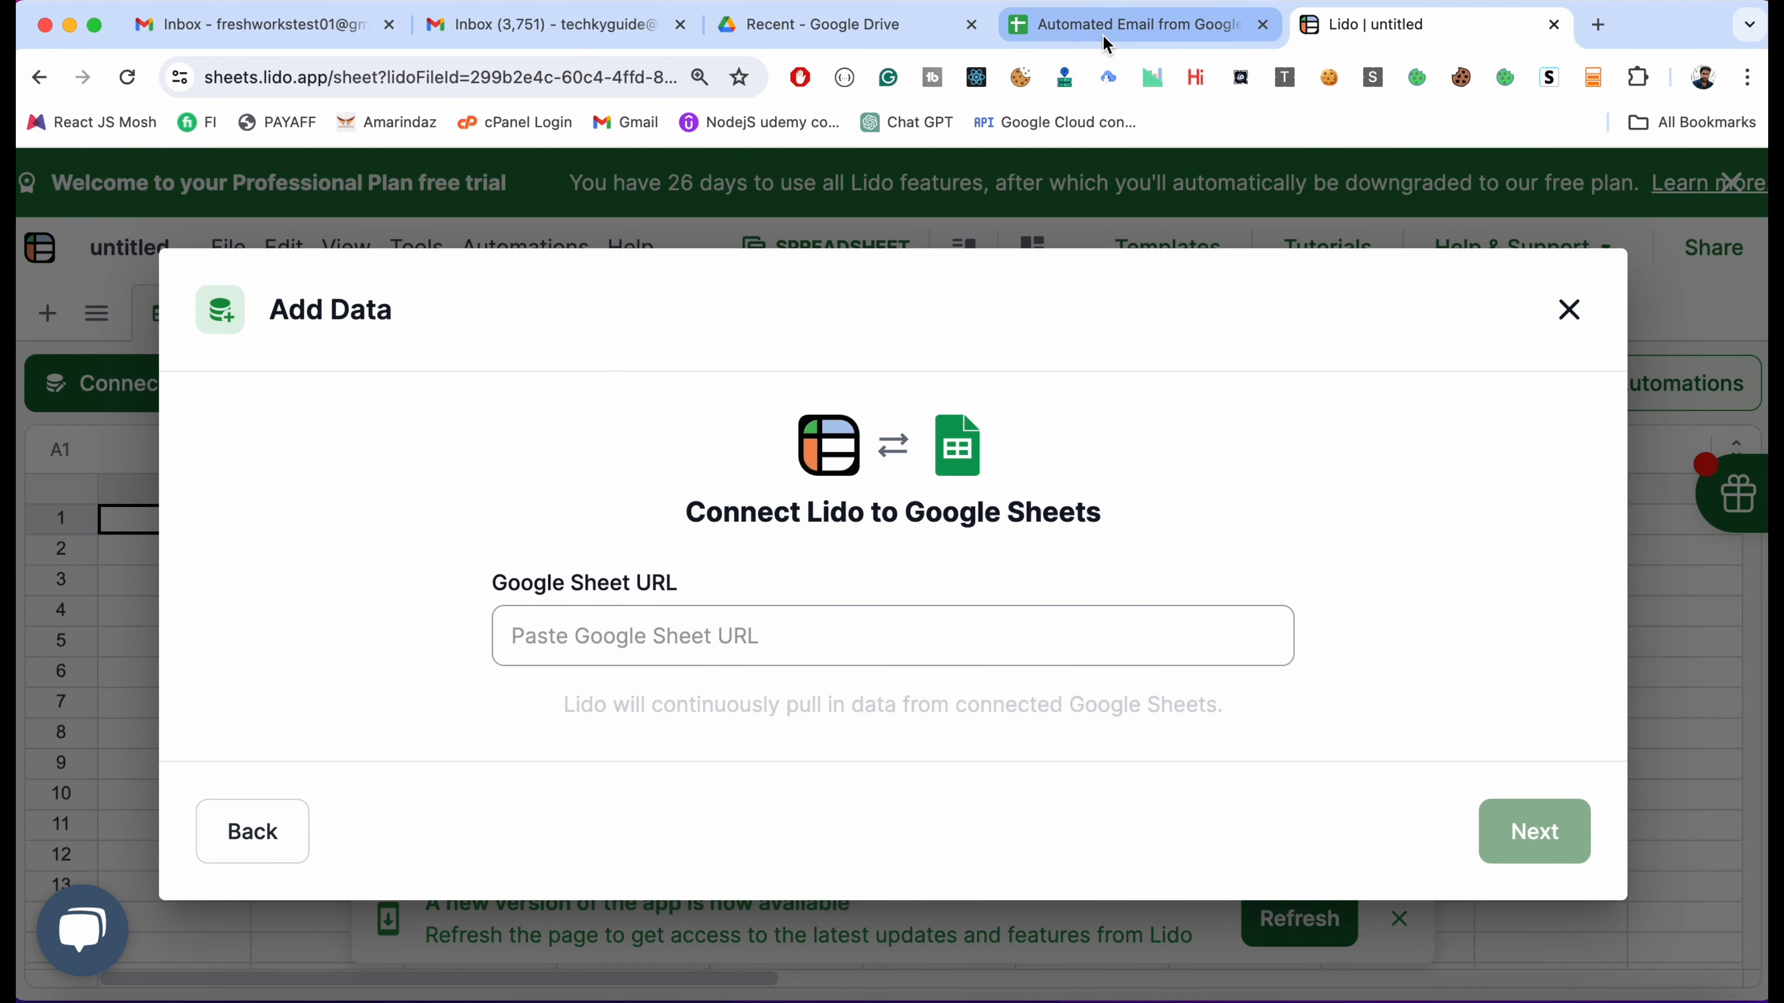
Copy the Google Sheet's web address into Lido's sheet URL field and continue to the preview
left_click(1105, 42)
left_click(626, 77)
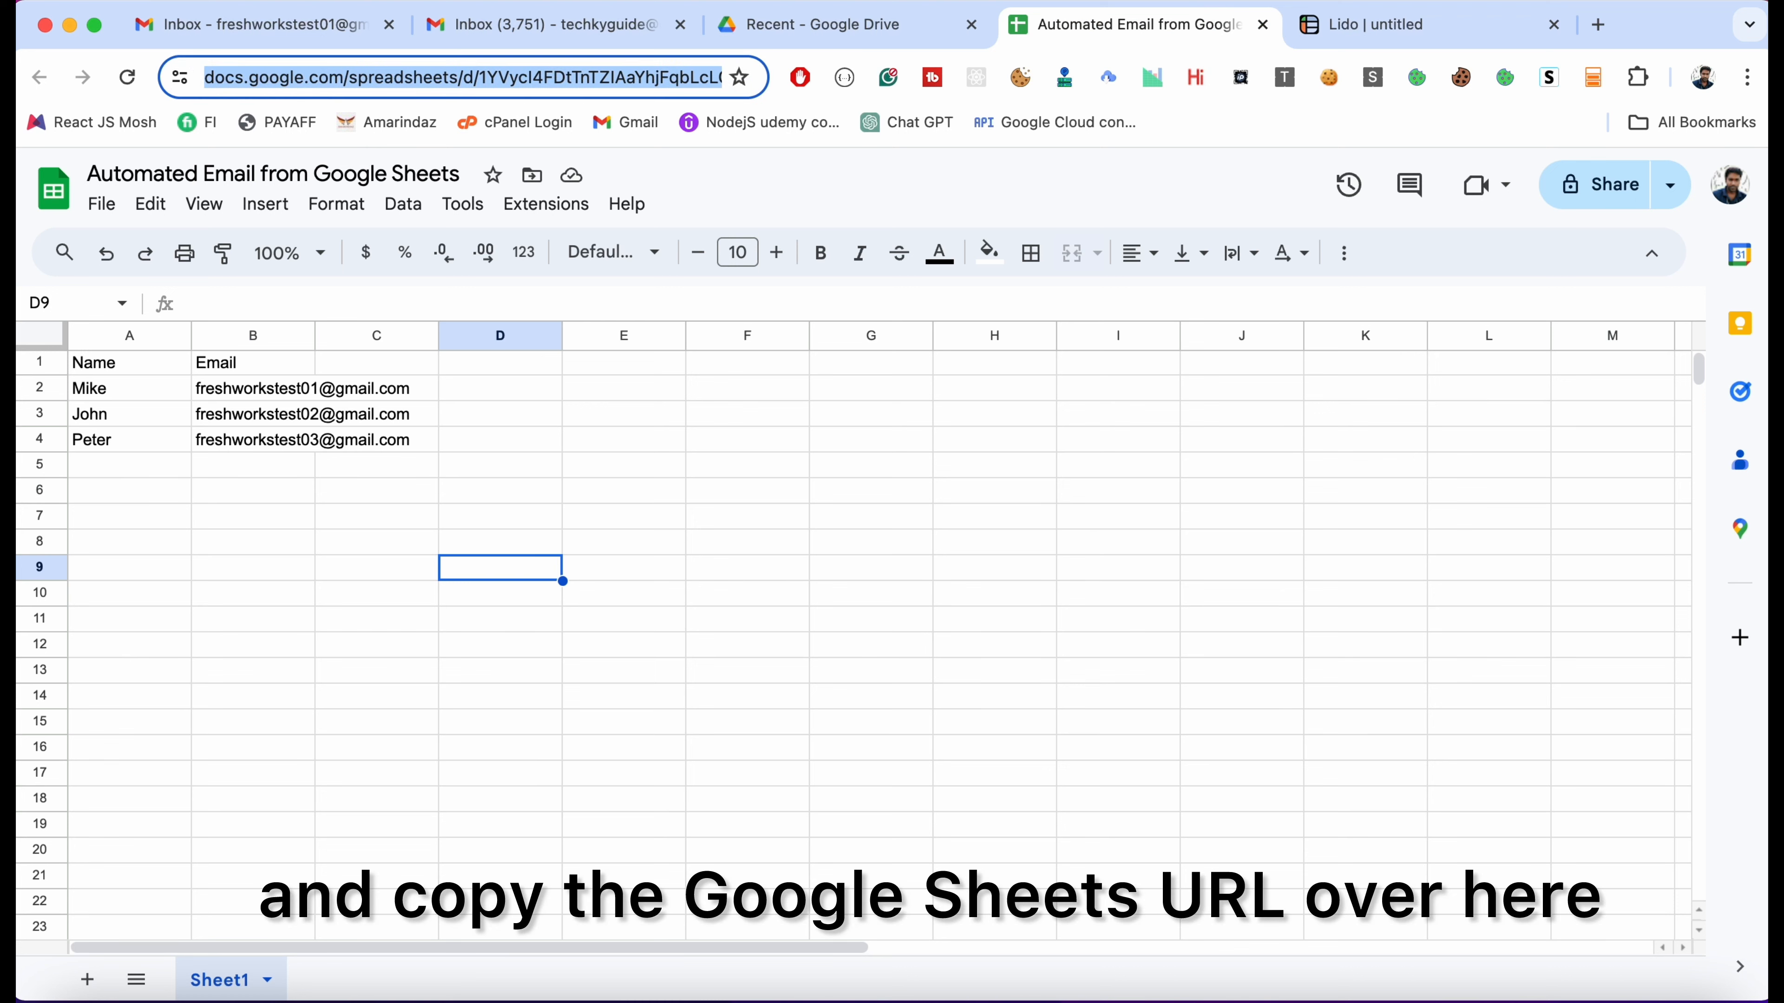
left_click(1324, 25)
left_click(764, 650)
left_click(1522, 857)
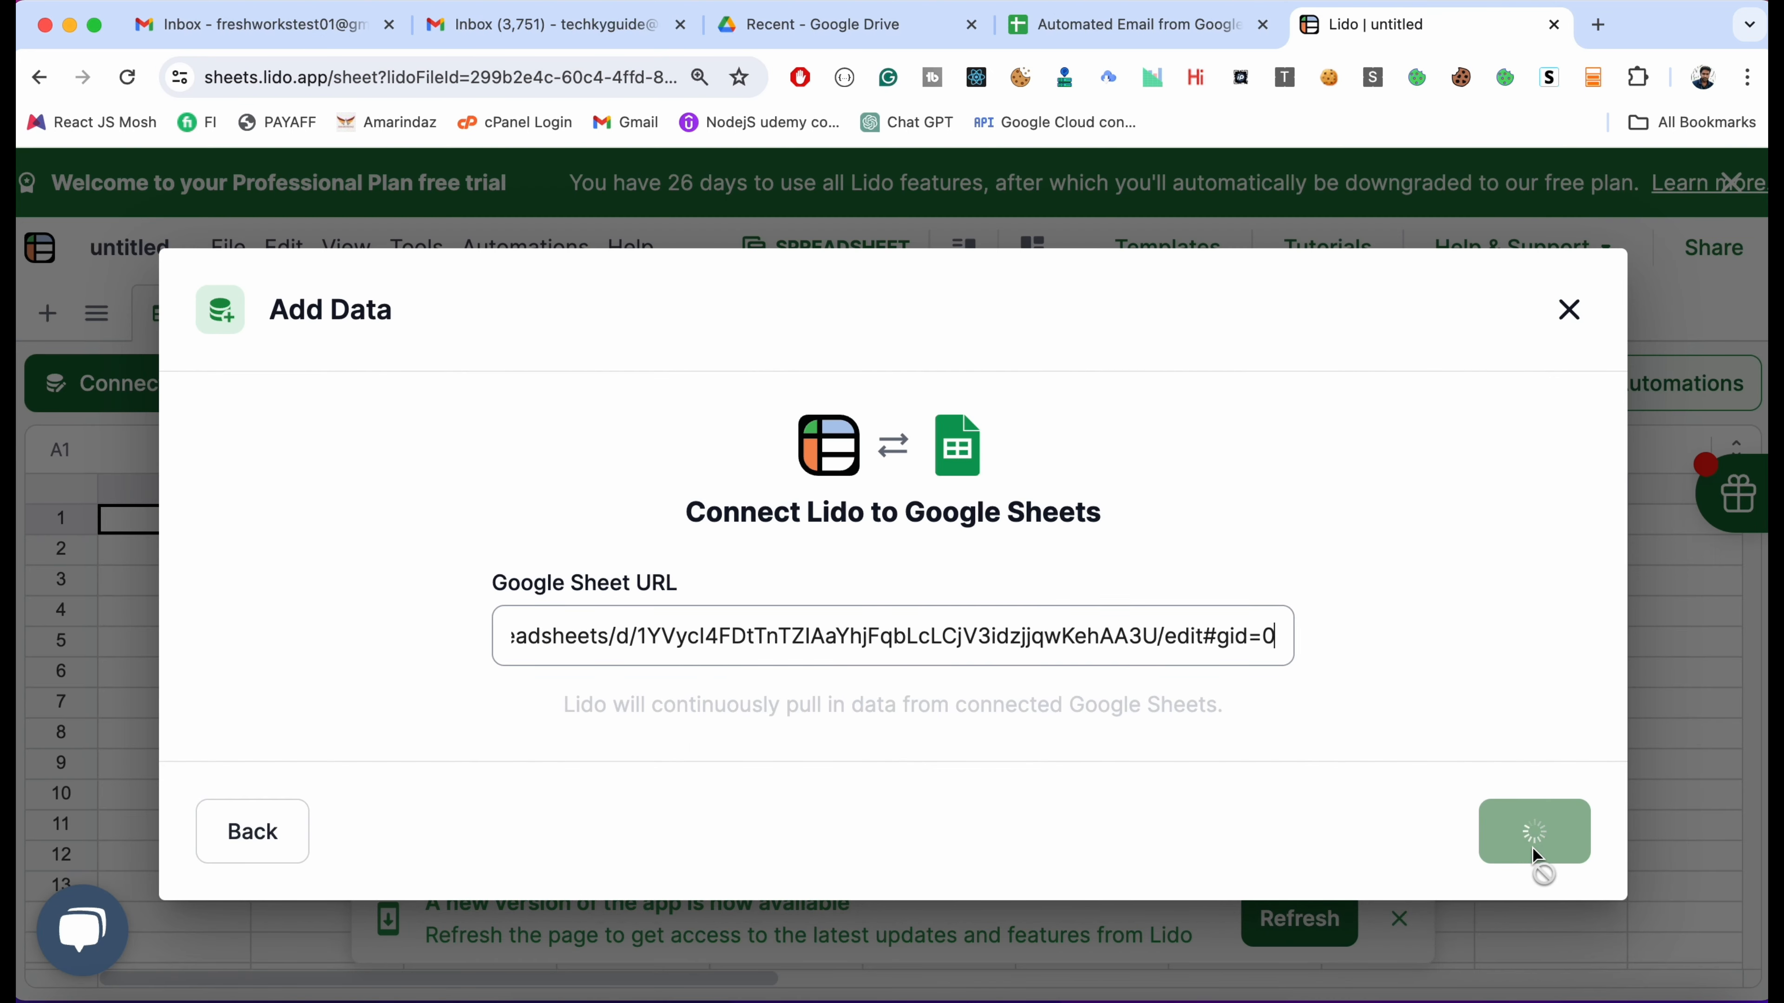
left_click(1534, 853)
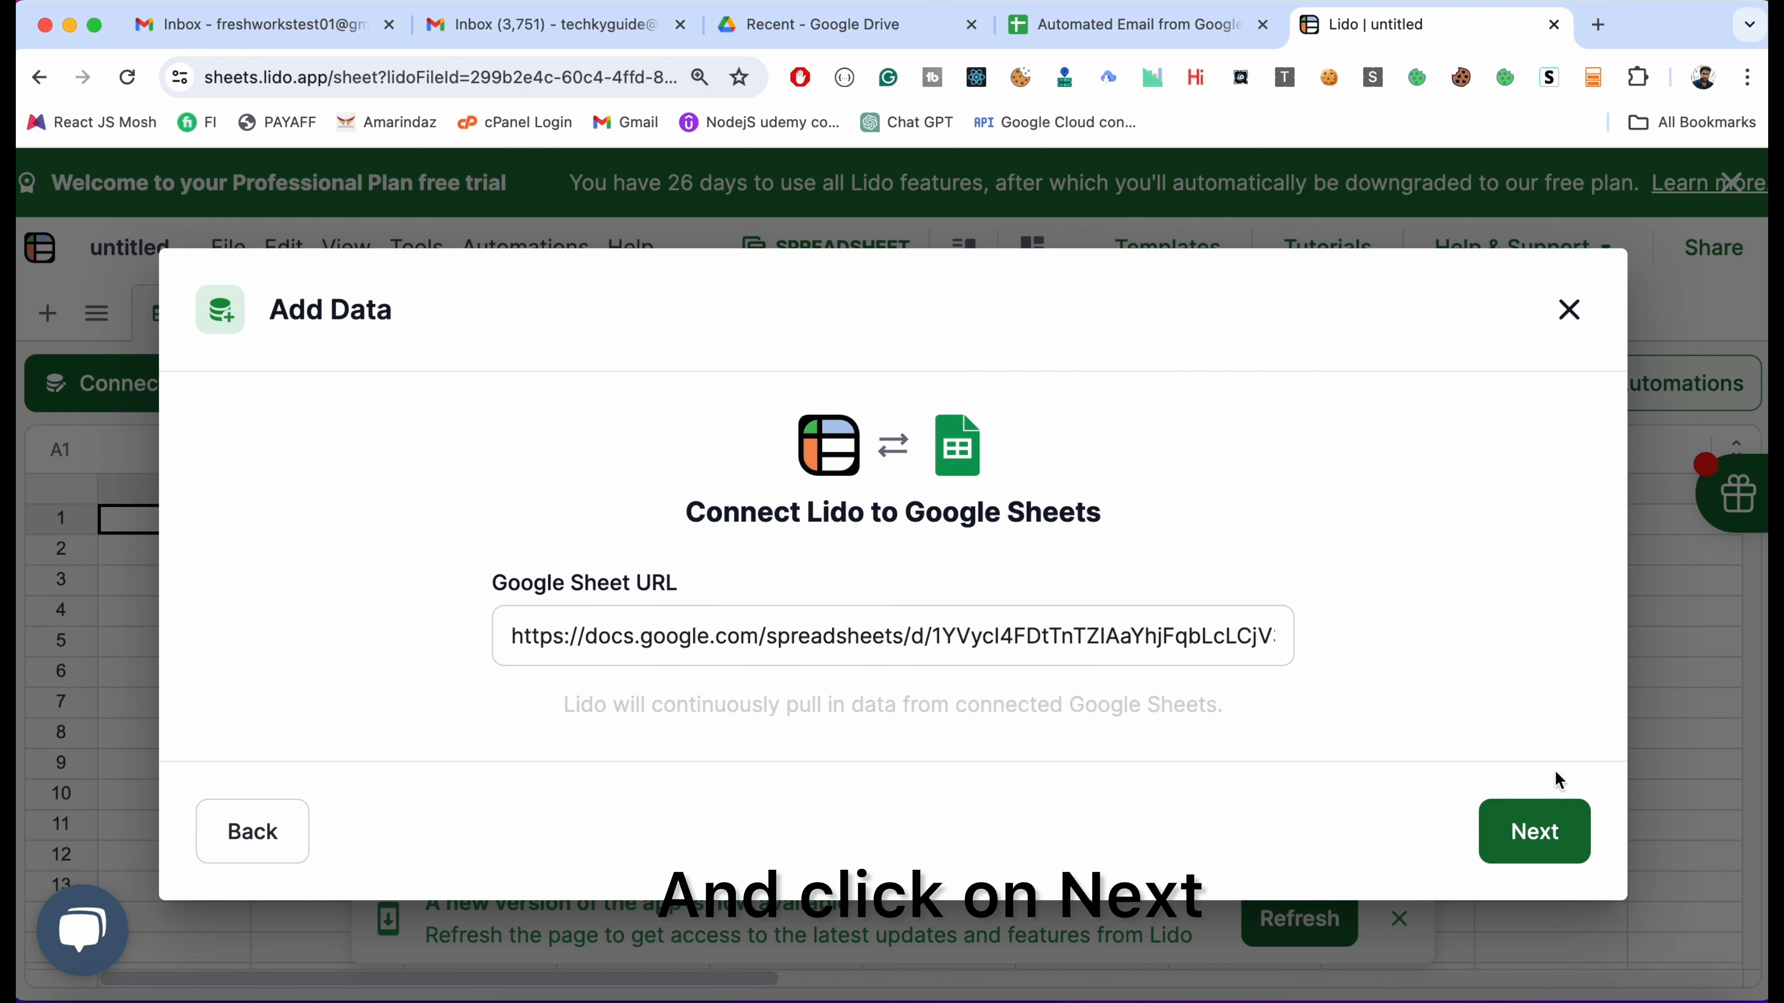
left_click(1511, 854)
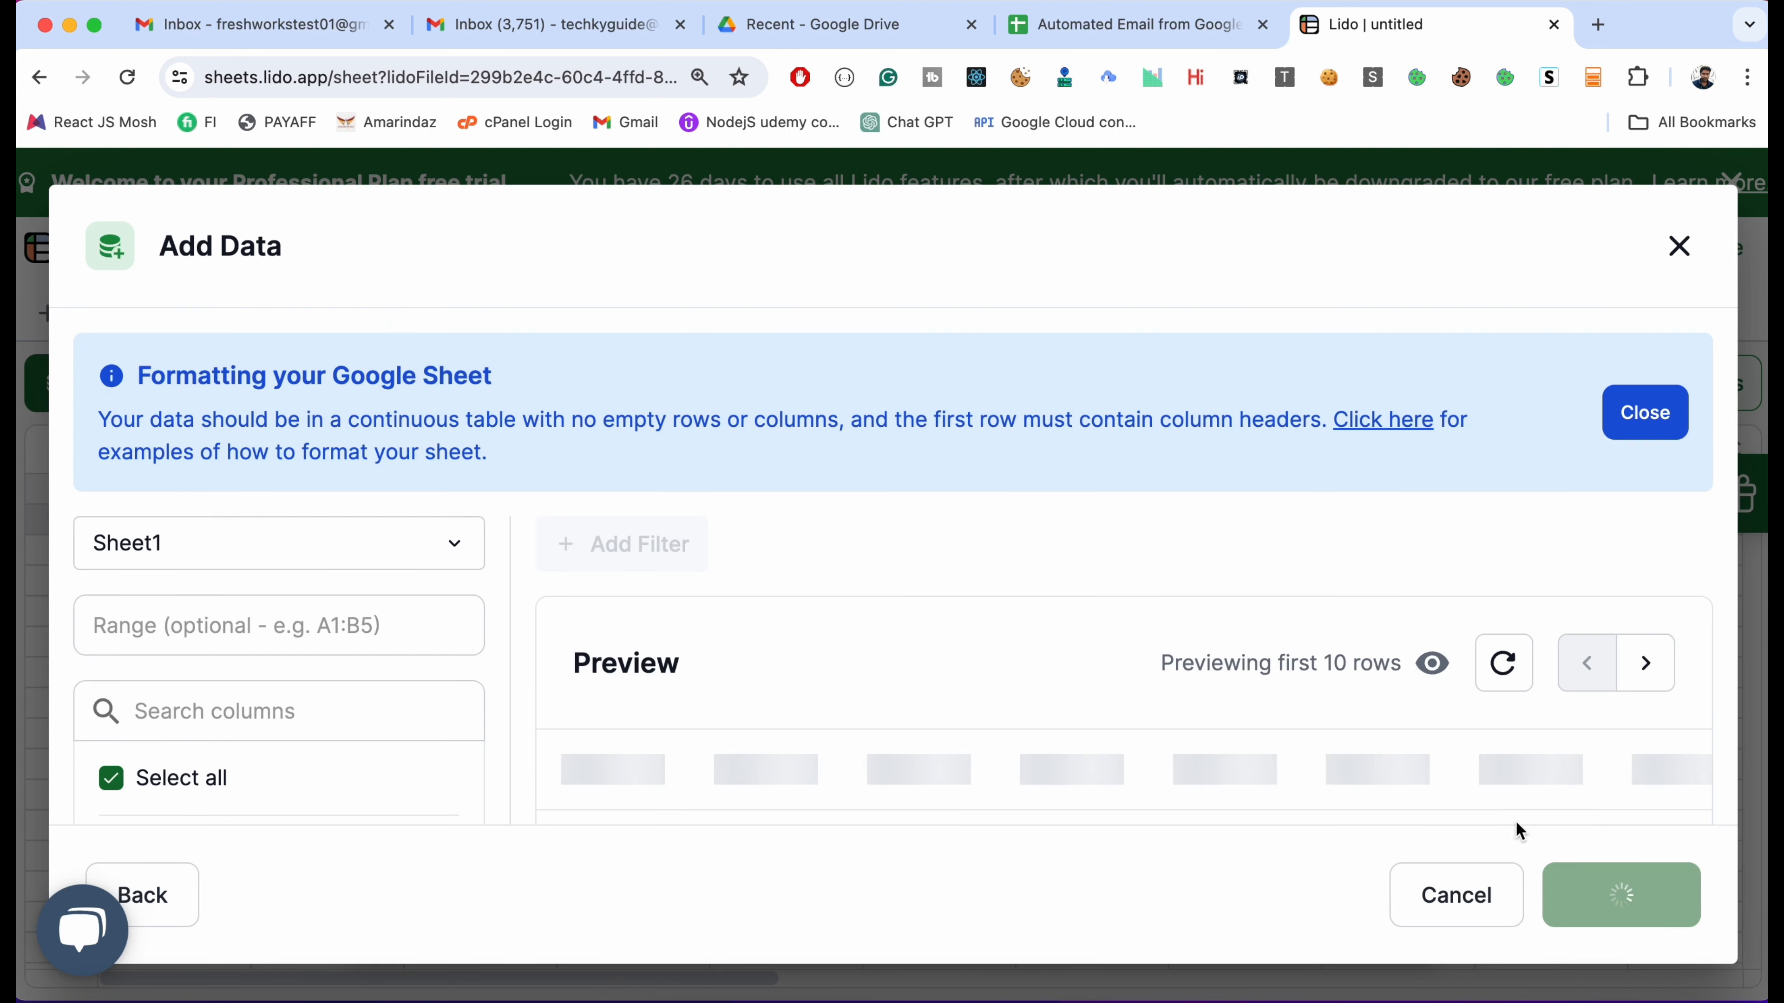
Check the Name and Email preview against the original sheet, then add the data
scroll(657, 679, "down", 3)
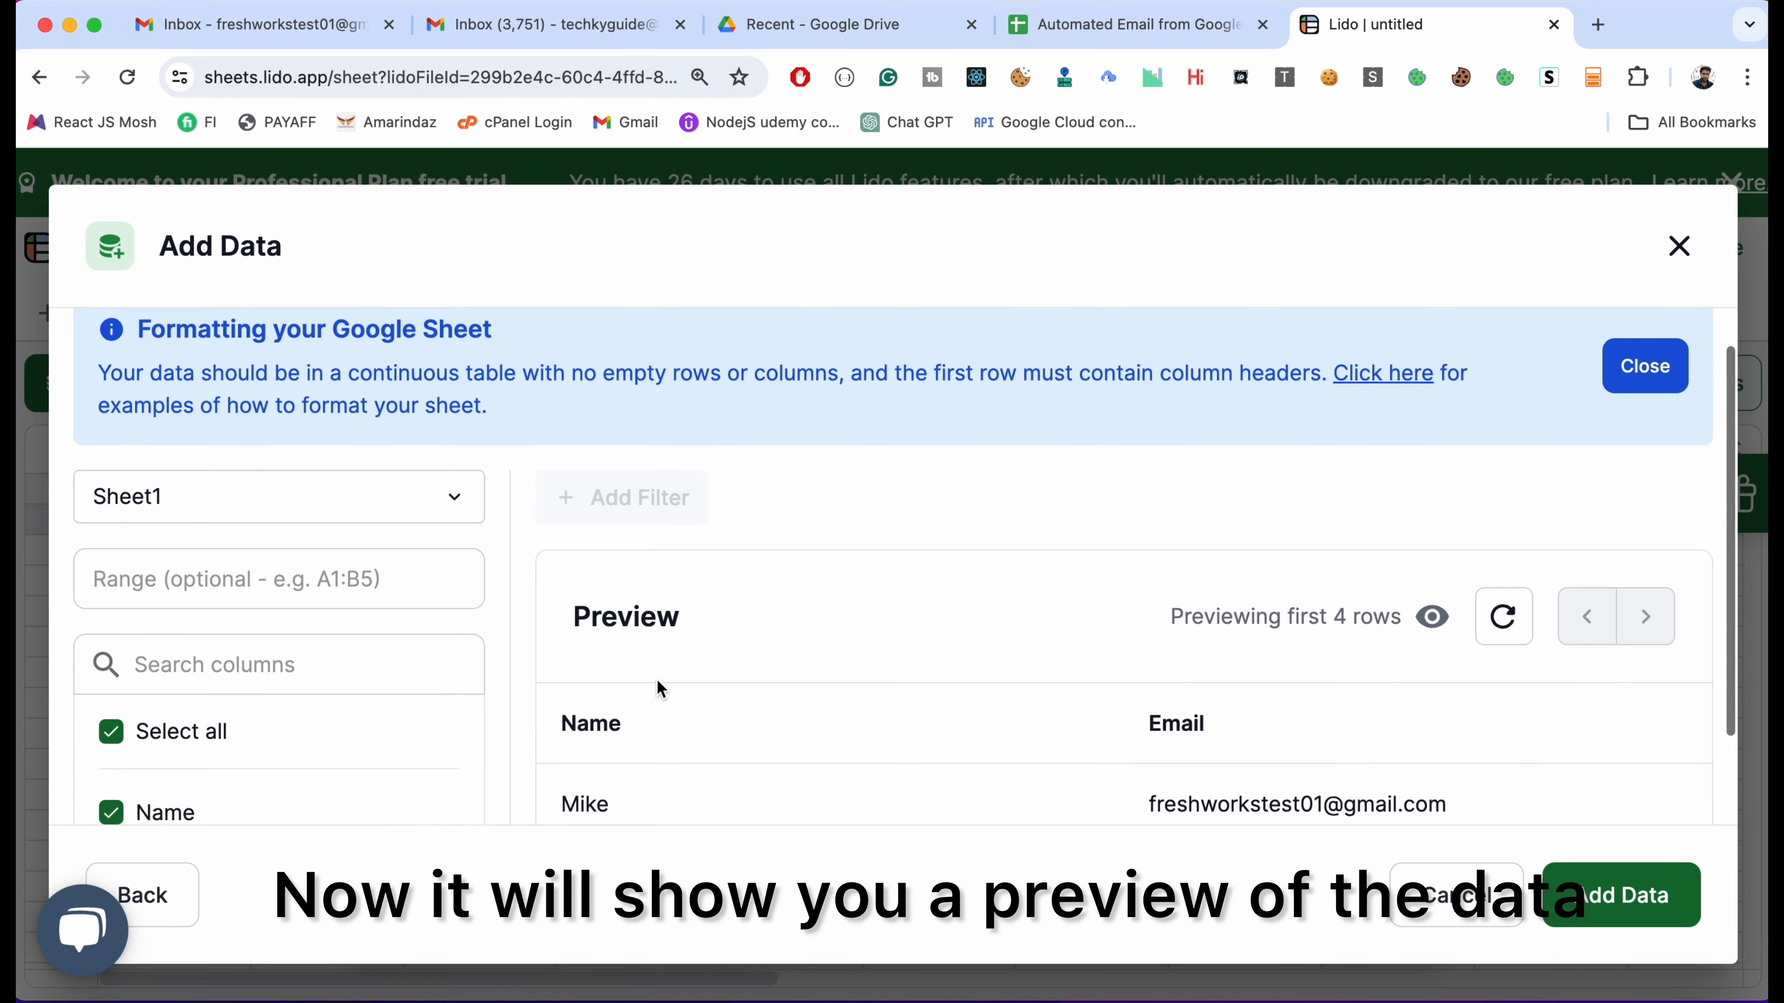
scroll(744, 617, "up", 2)
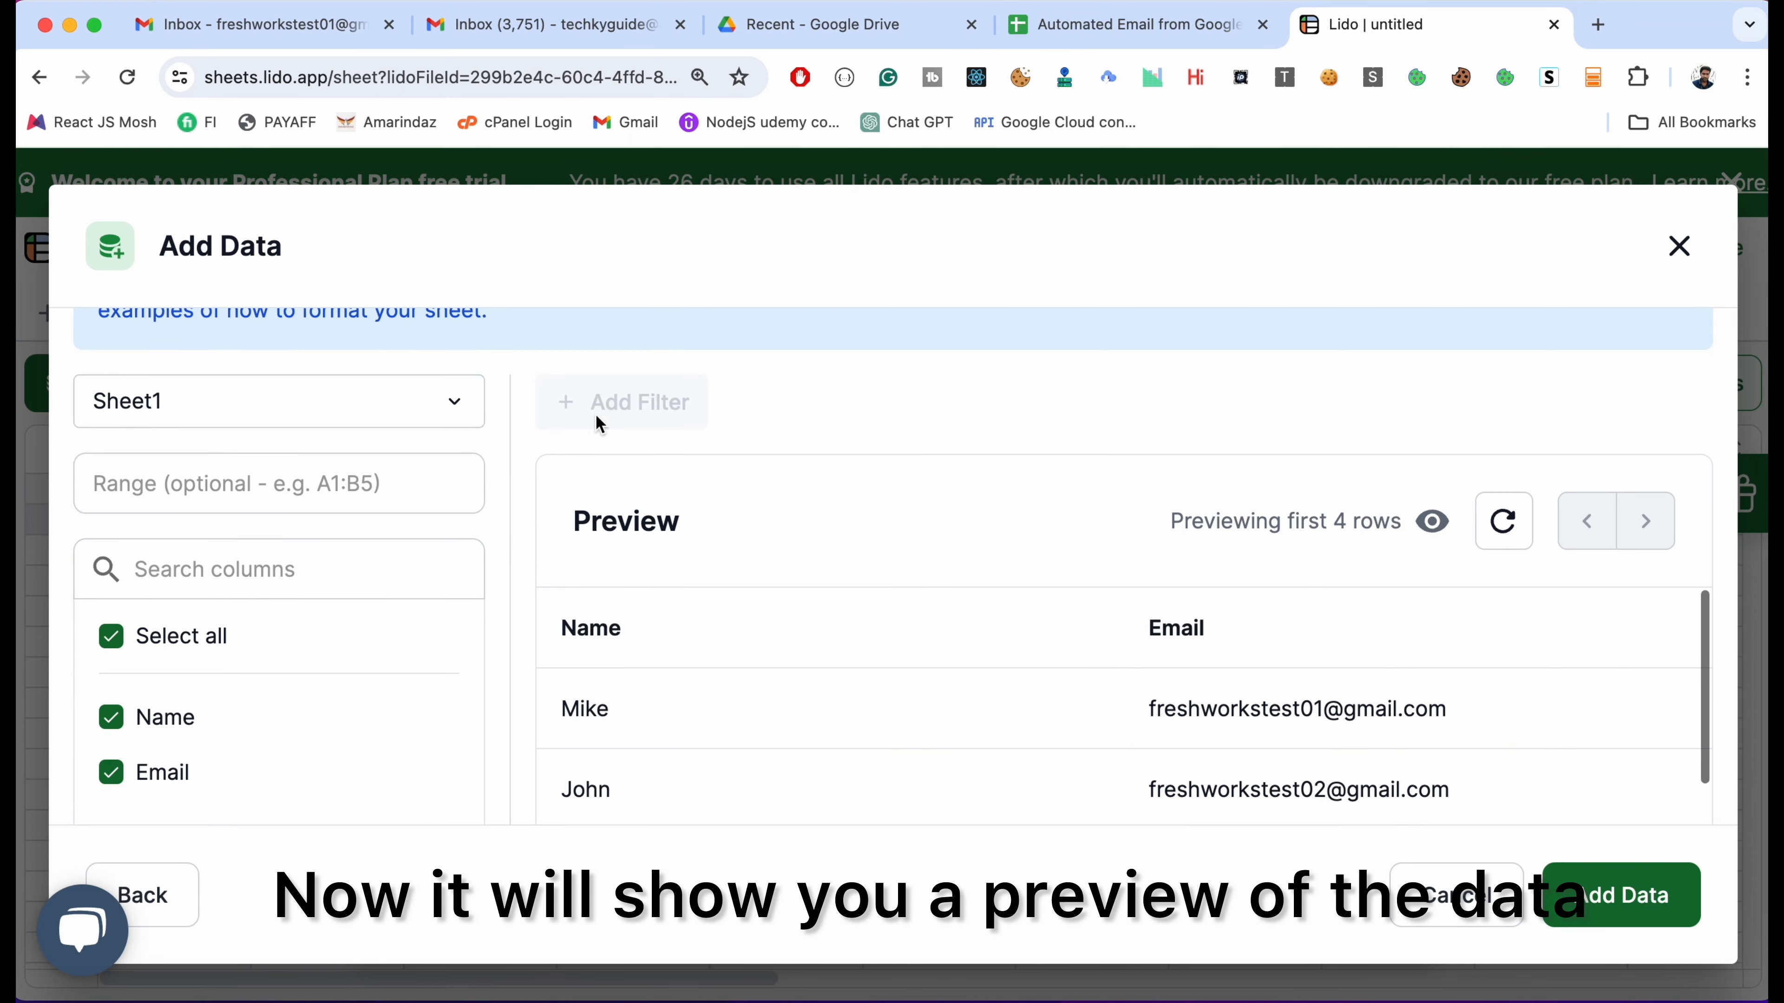
scroll(379, 458, "up", 3)
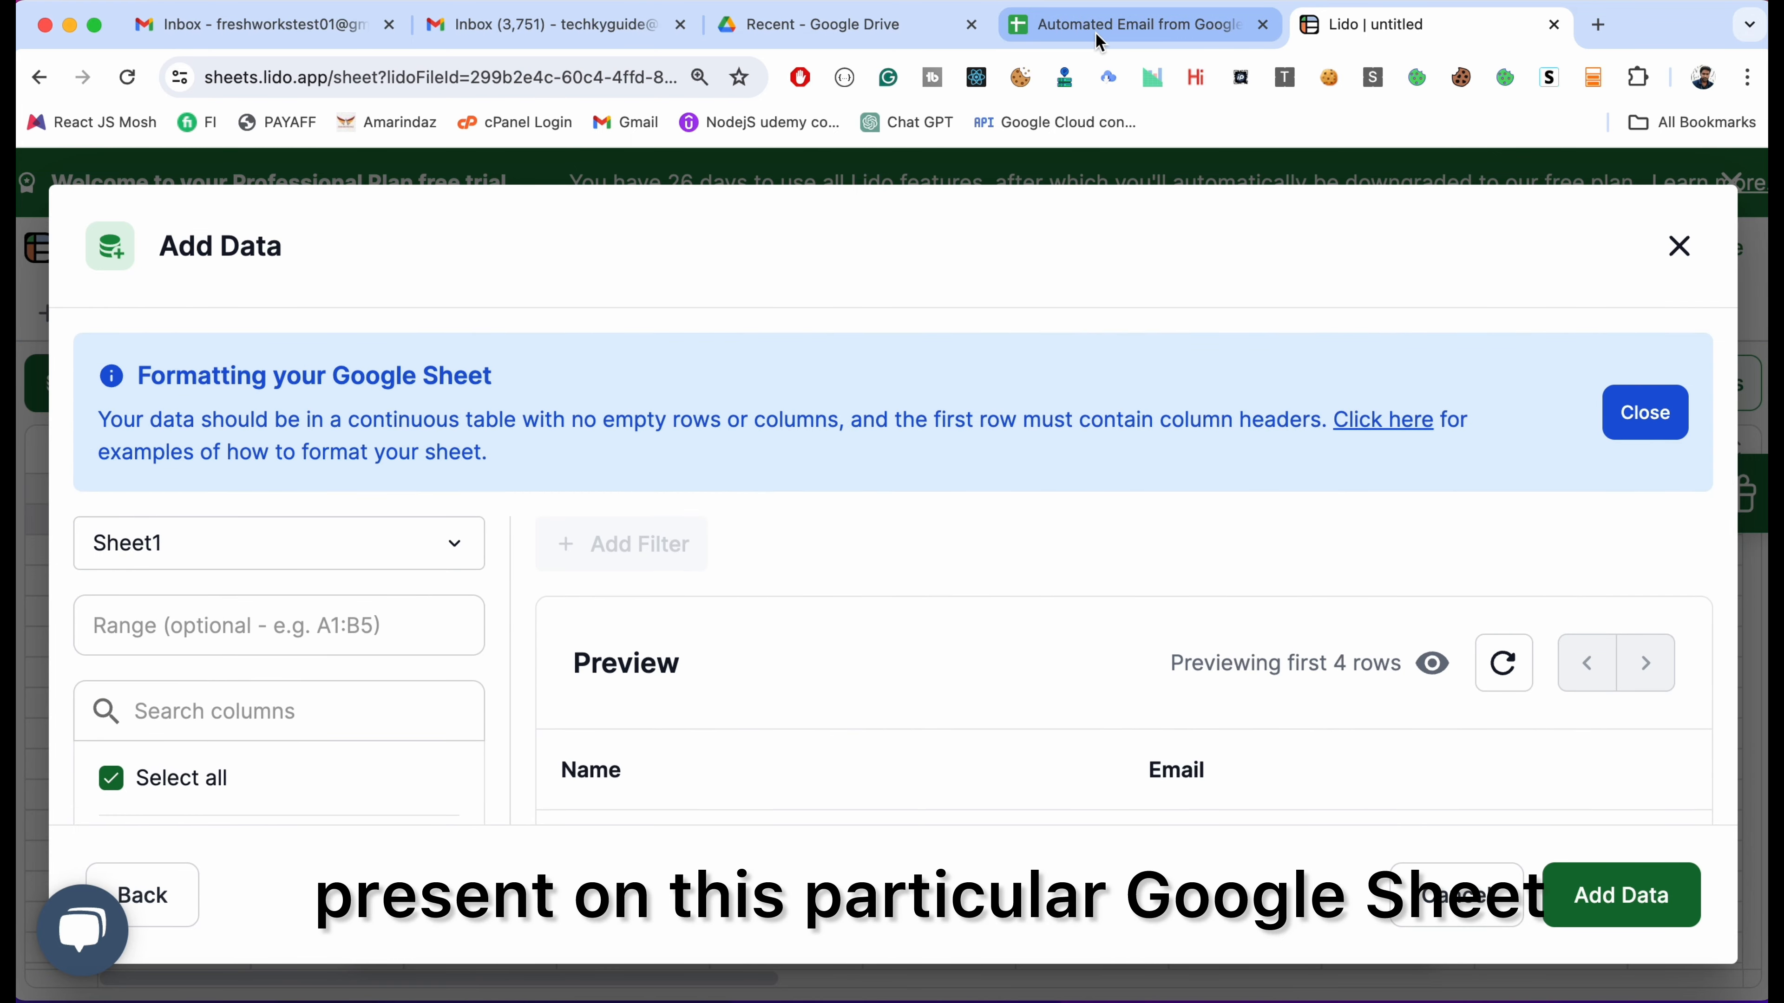
left_click(1110, 31)
left_click(1393, 21)
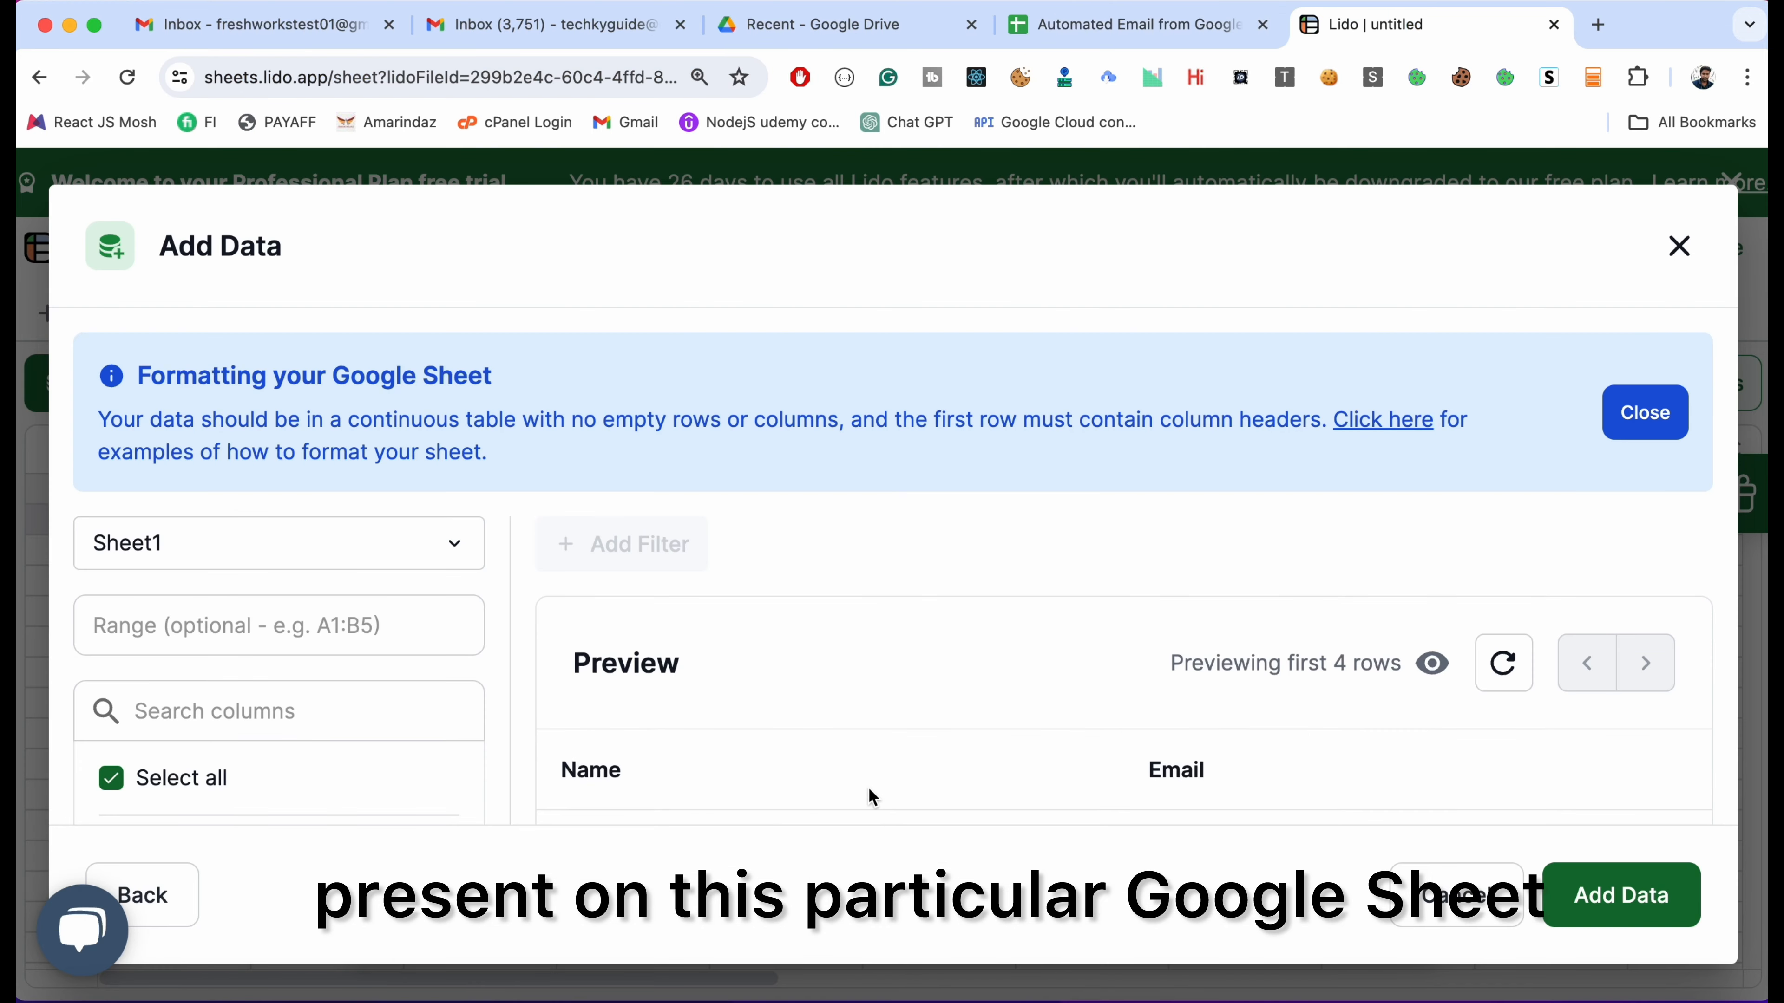
scroll(869, 786, "down", 2)
scroll(968, 745, "down", 3)
scroll(769, 678, "up", 1)
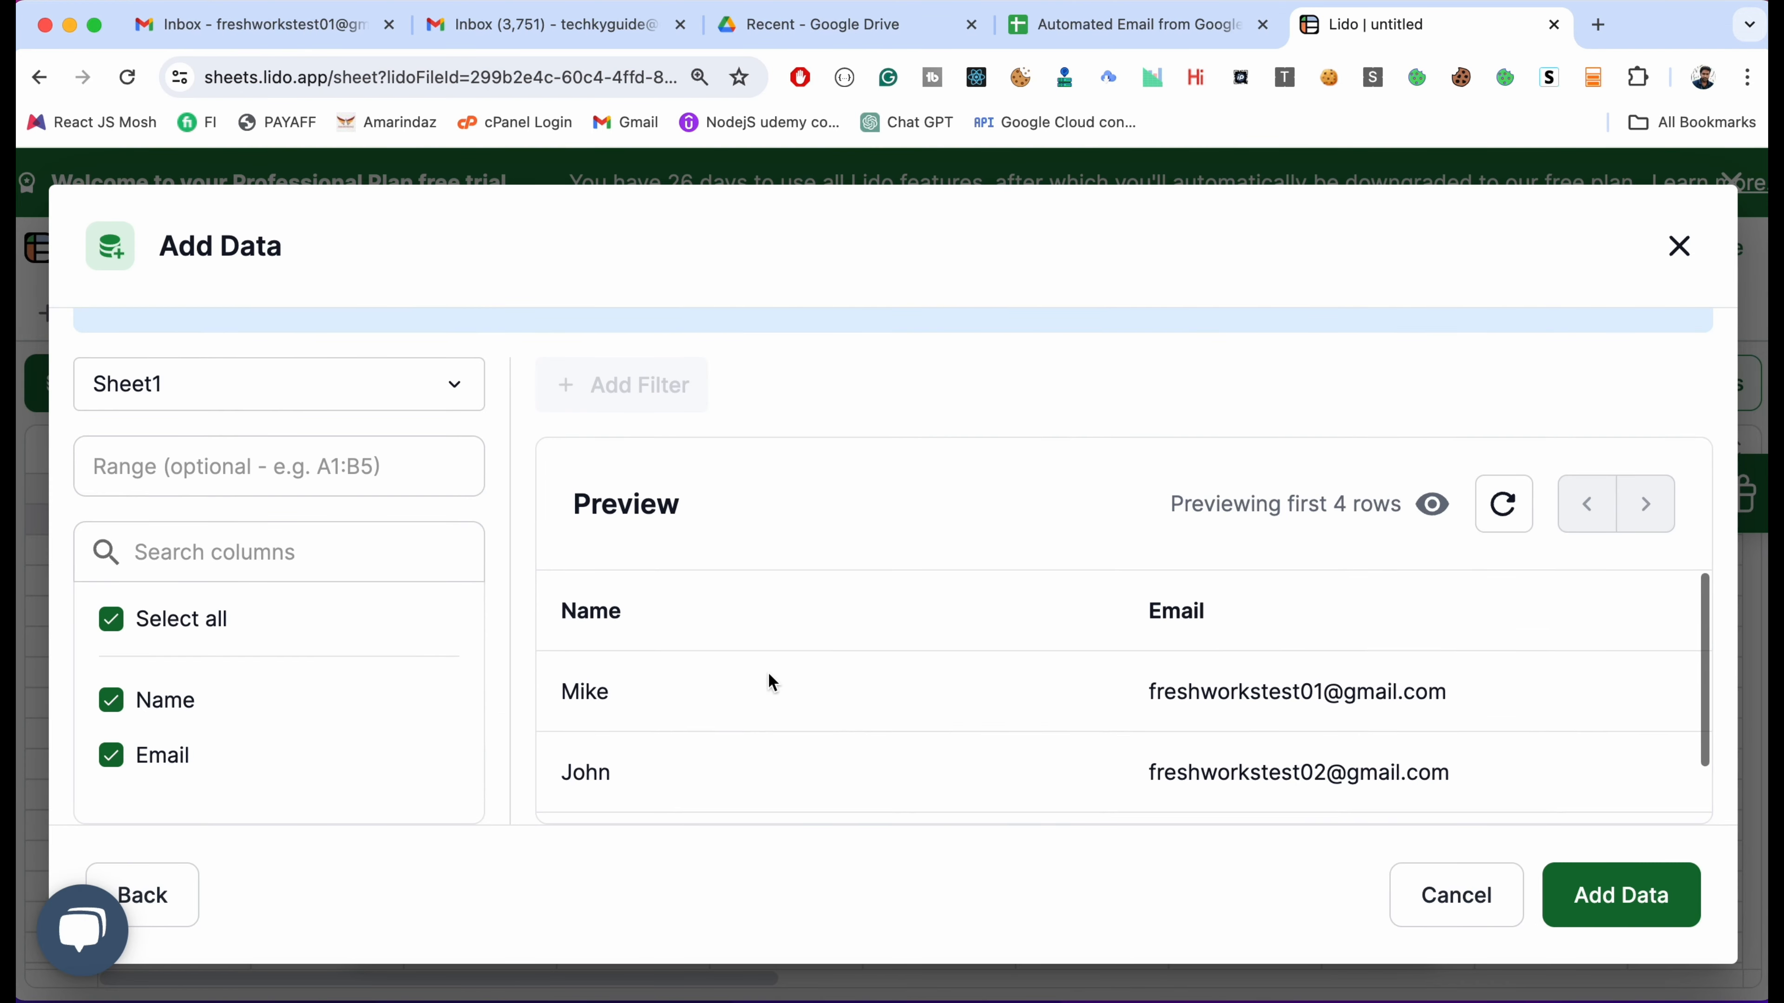
left_click(1621, 896)
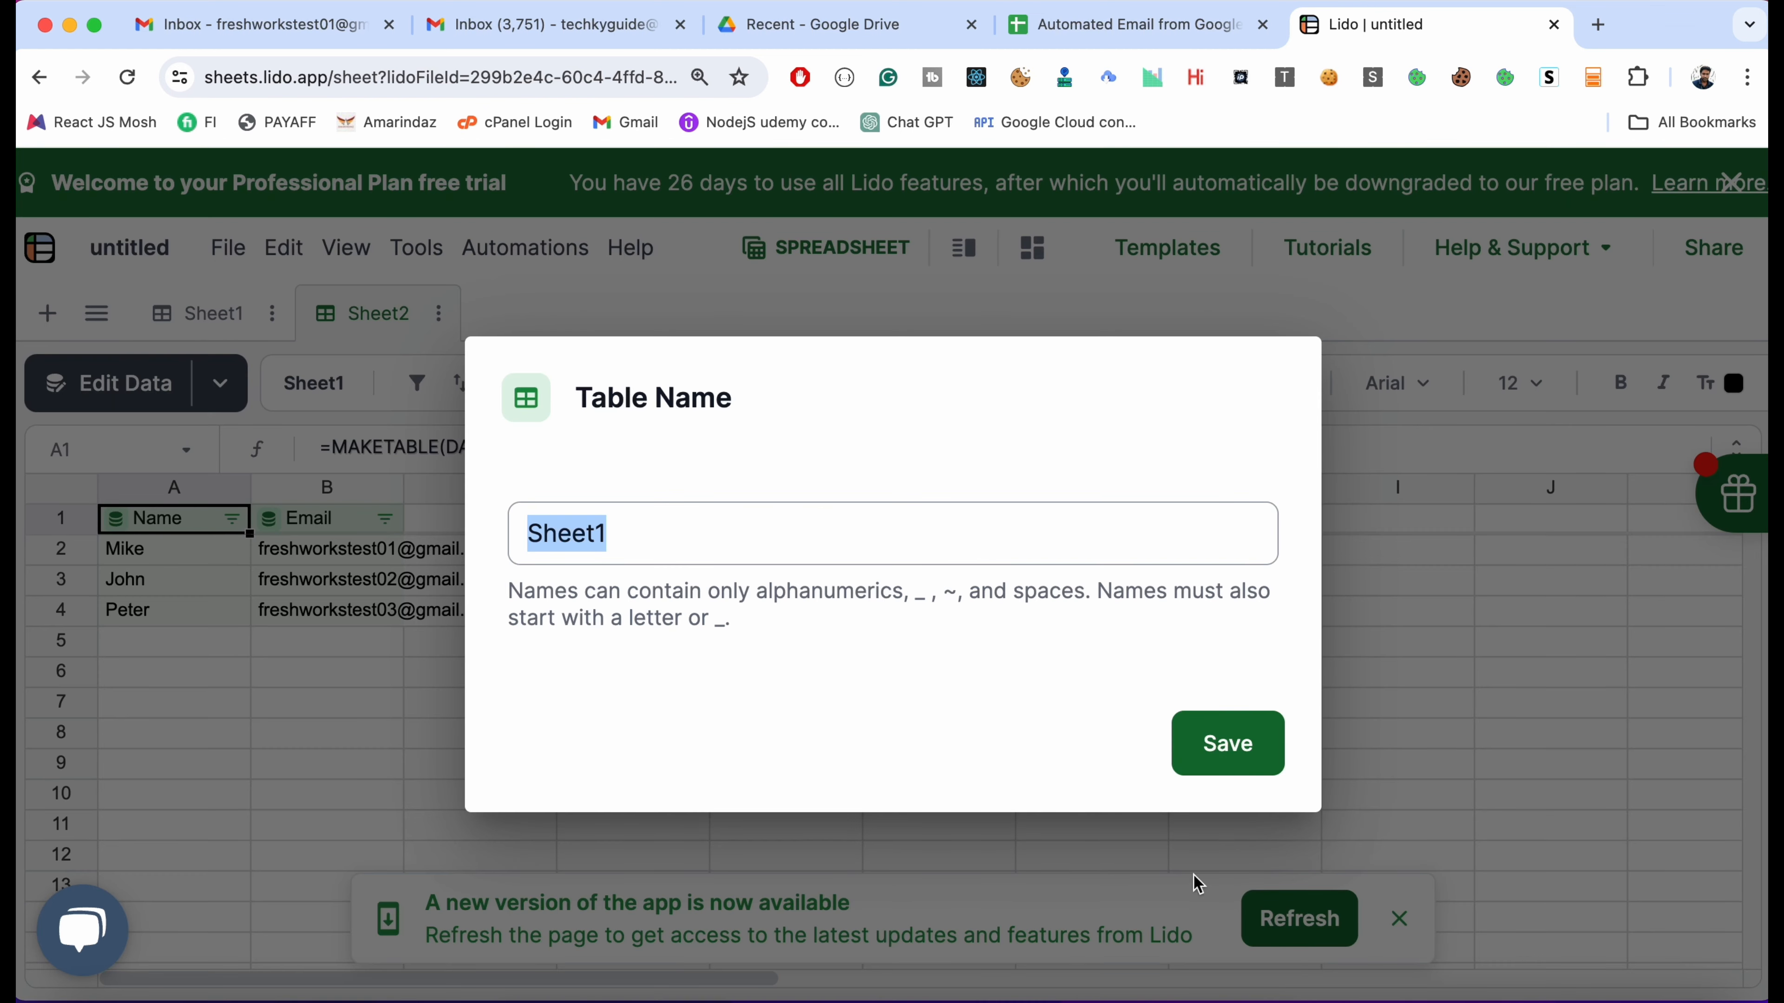
Save the imported table as Sheet1, dismiss the new-version notice, and return to Sheet2
left_click(1211, 749)
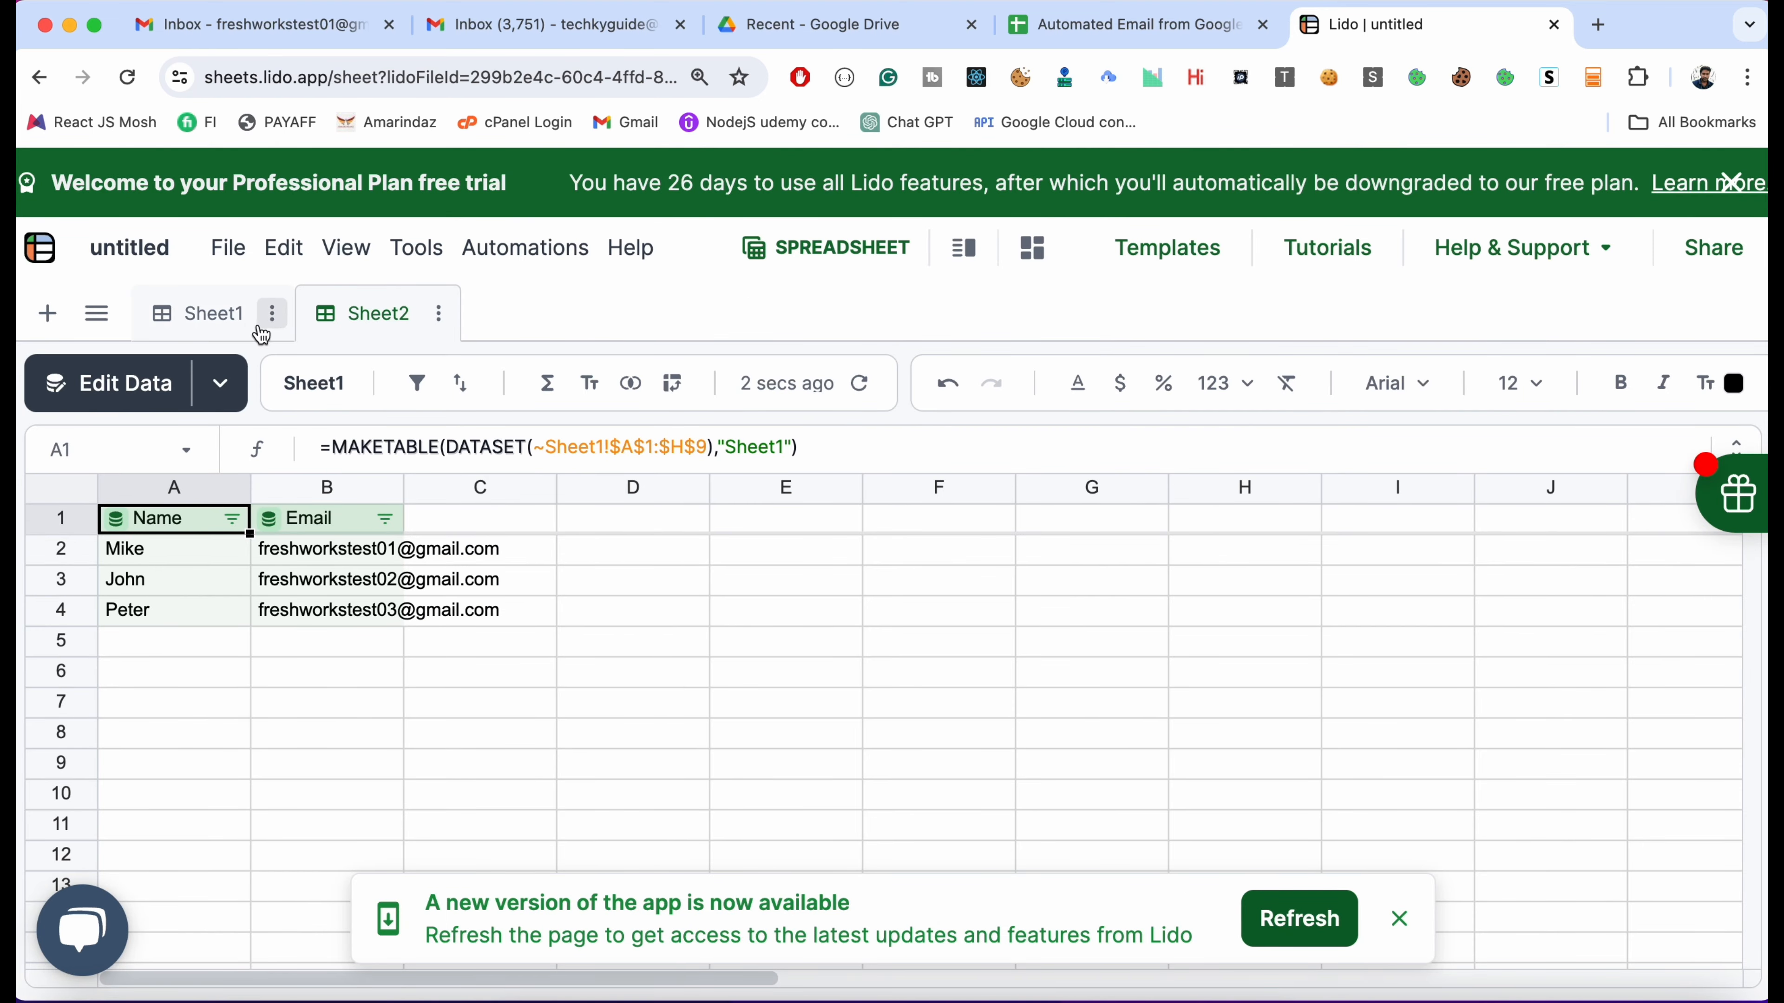
left_click(191, 329)
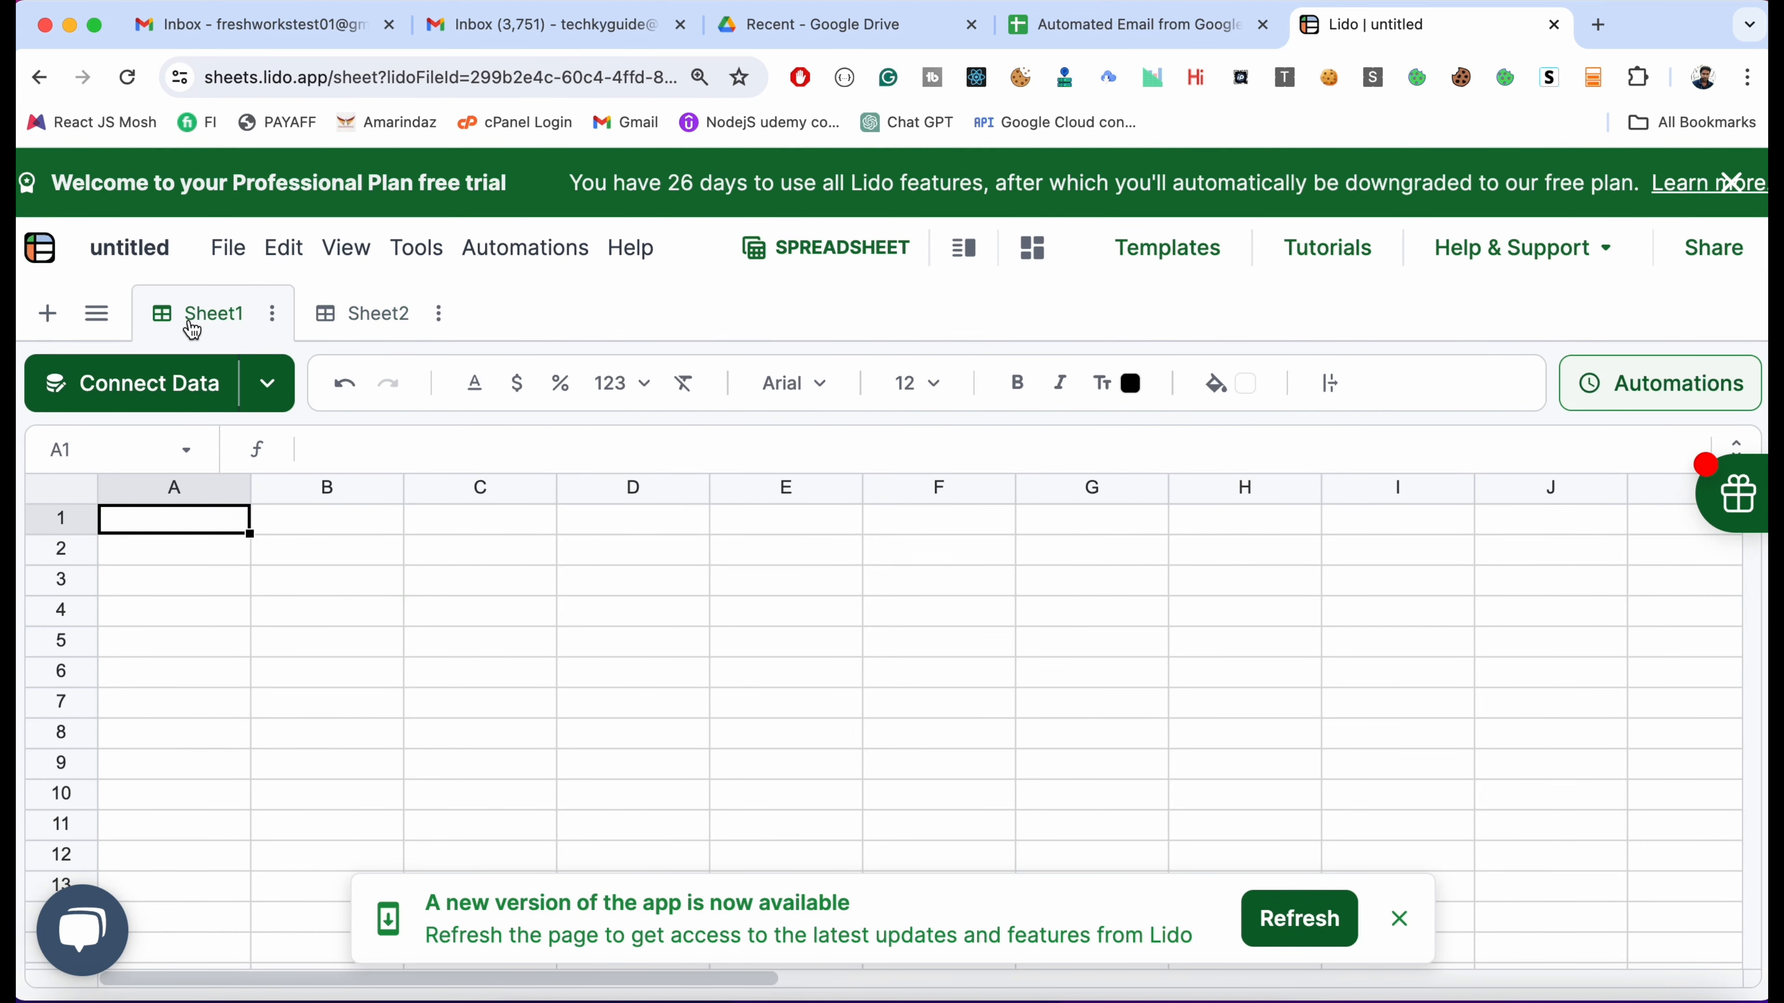
left_click(1394, 921)
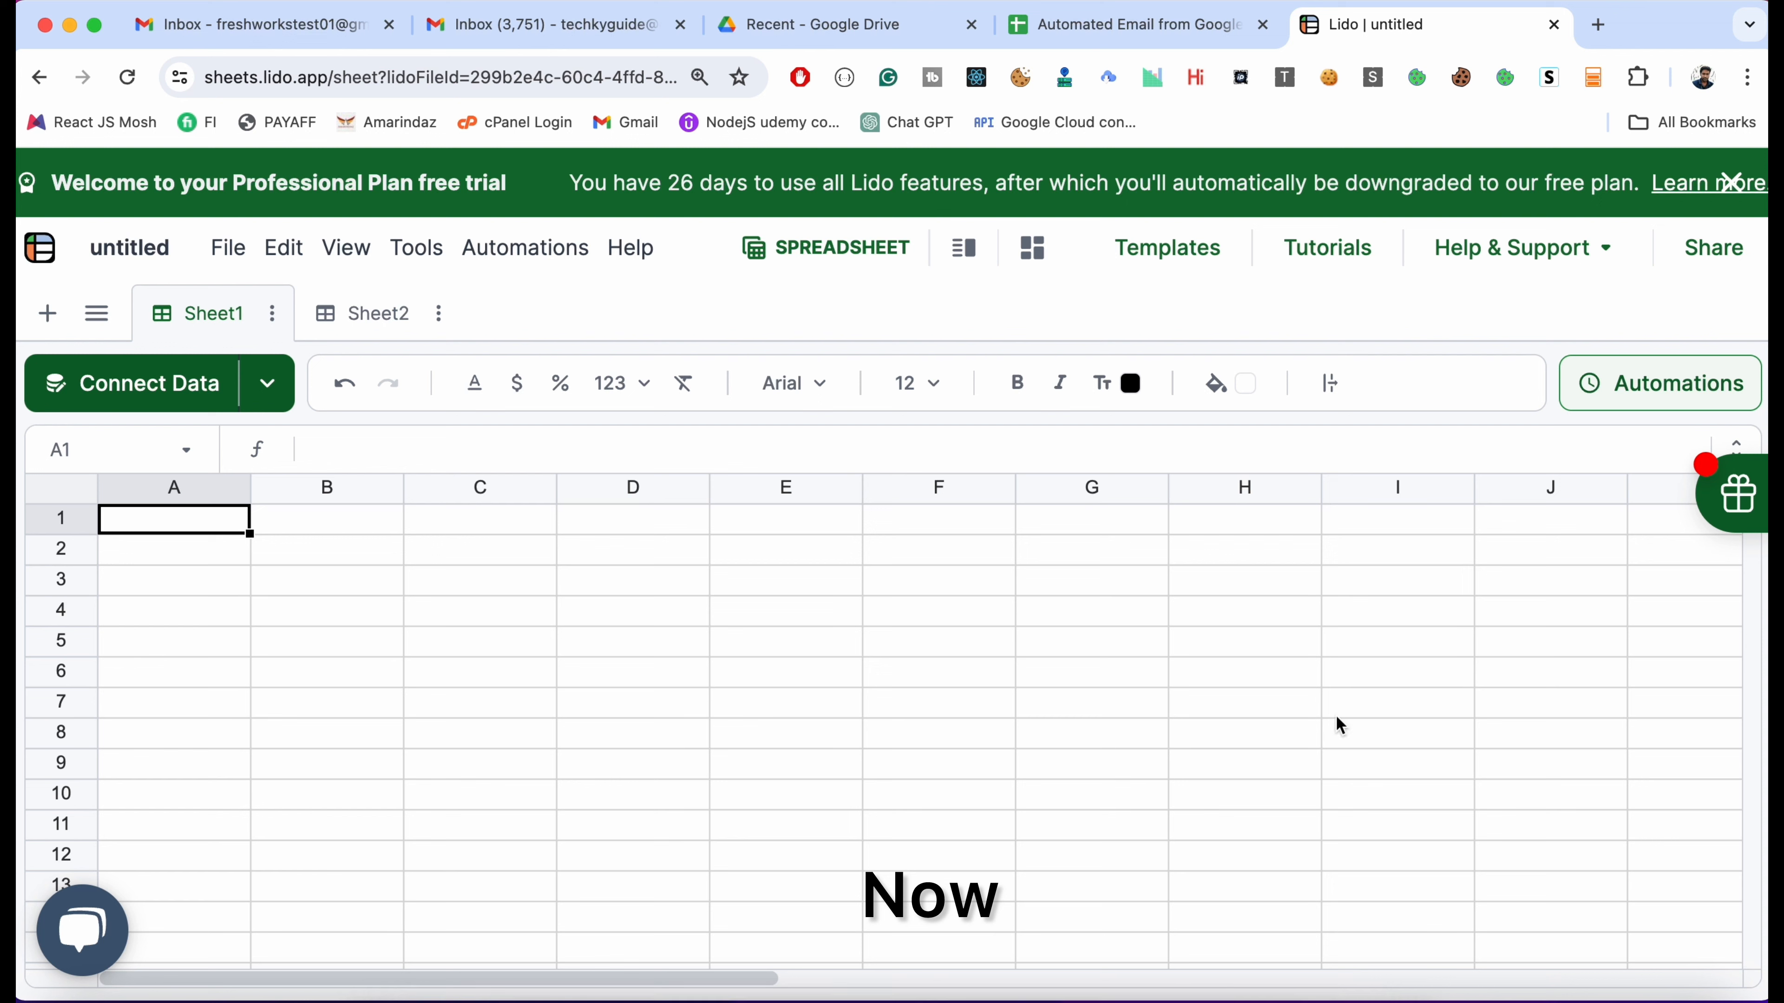
left_click(354, 314)
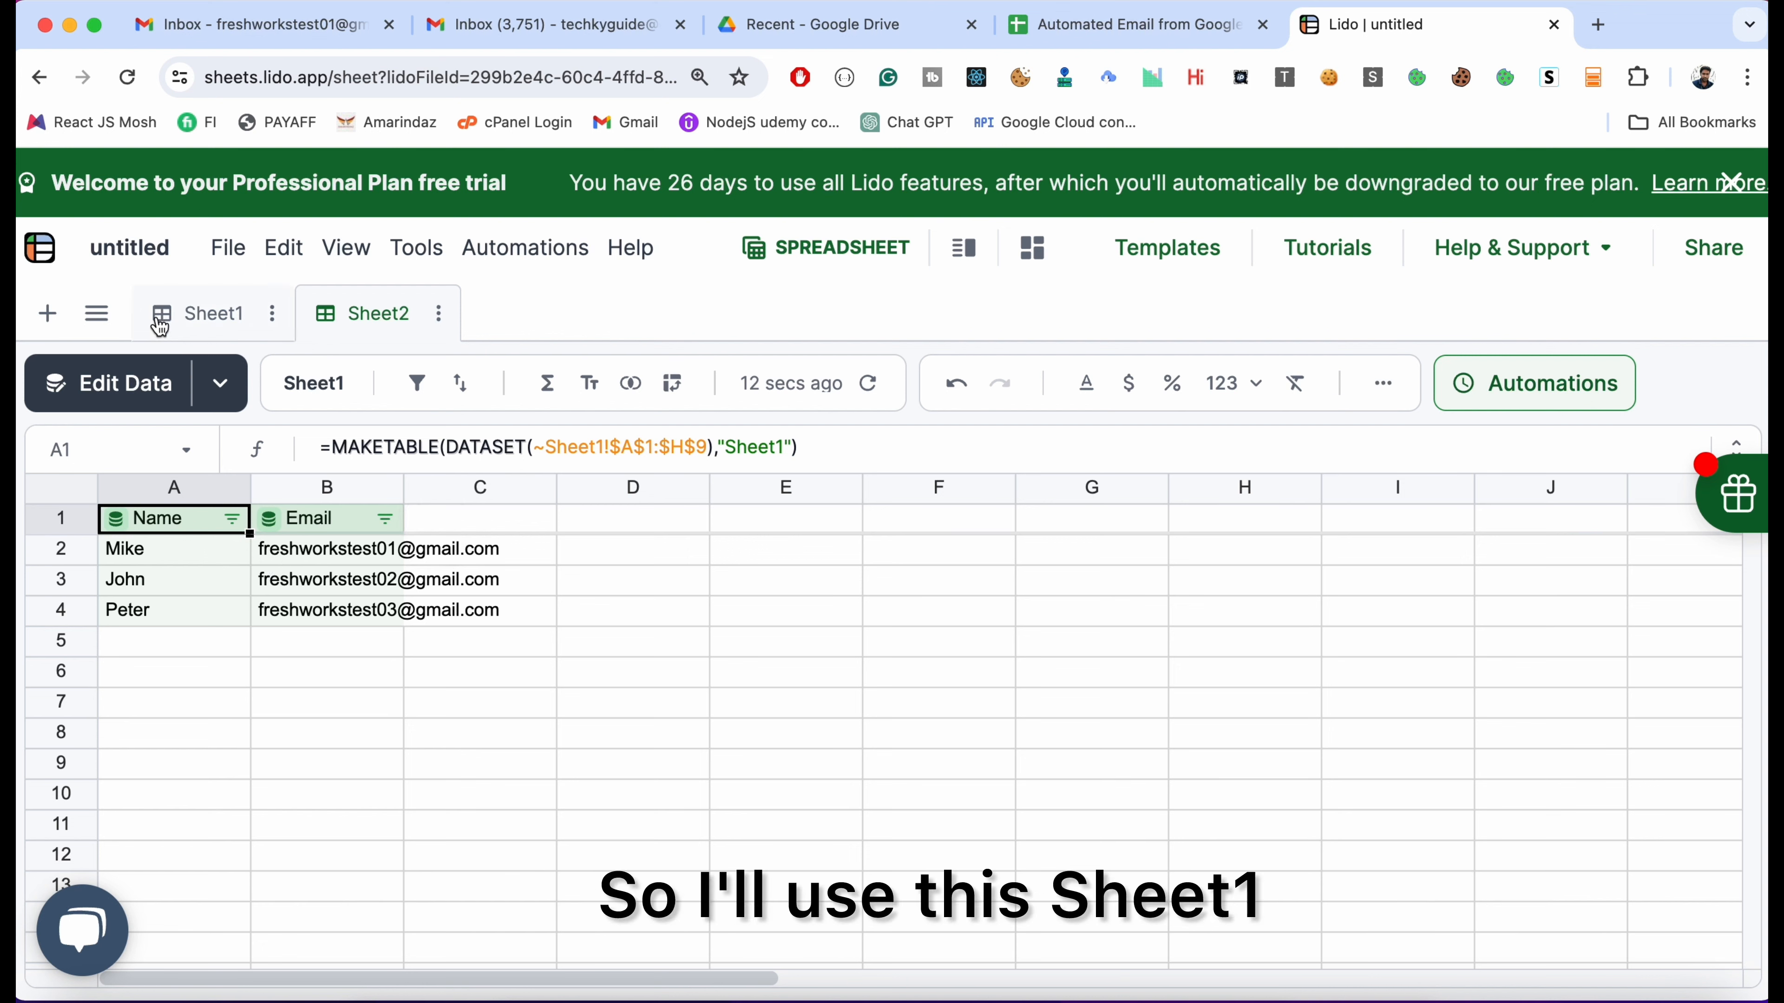
Rename the Sheet1 tab to EmailTemplate
left_click(202, 324)
double_click(200, 323)
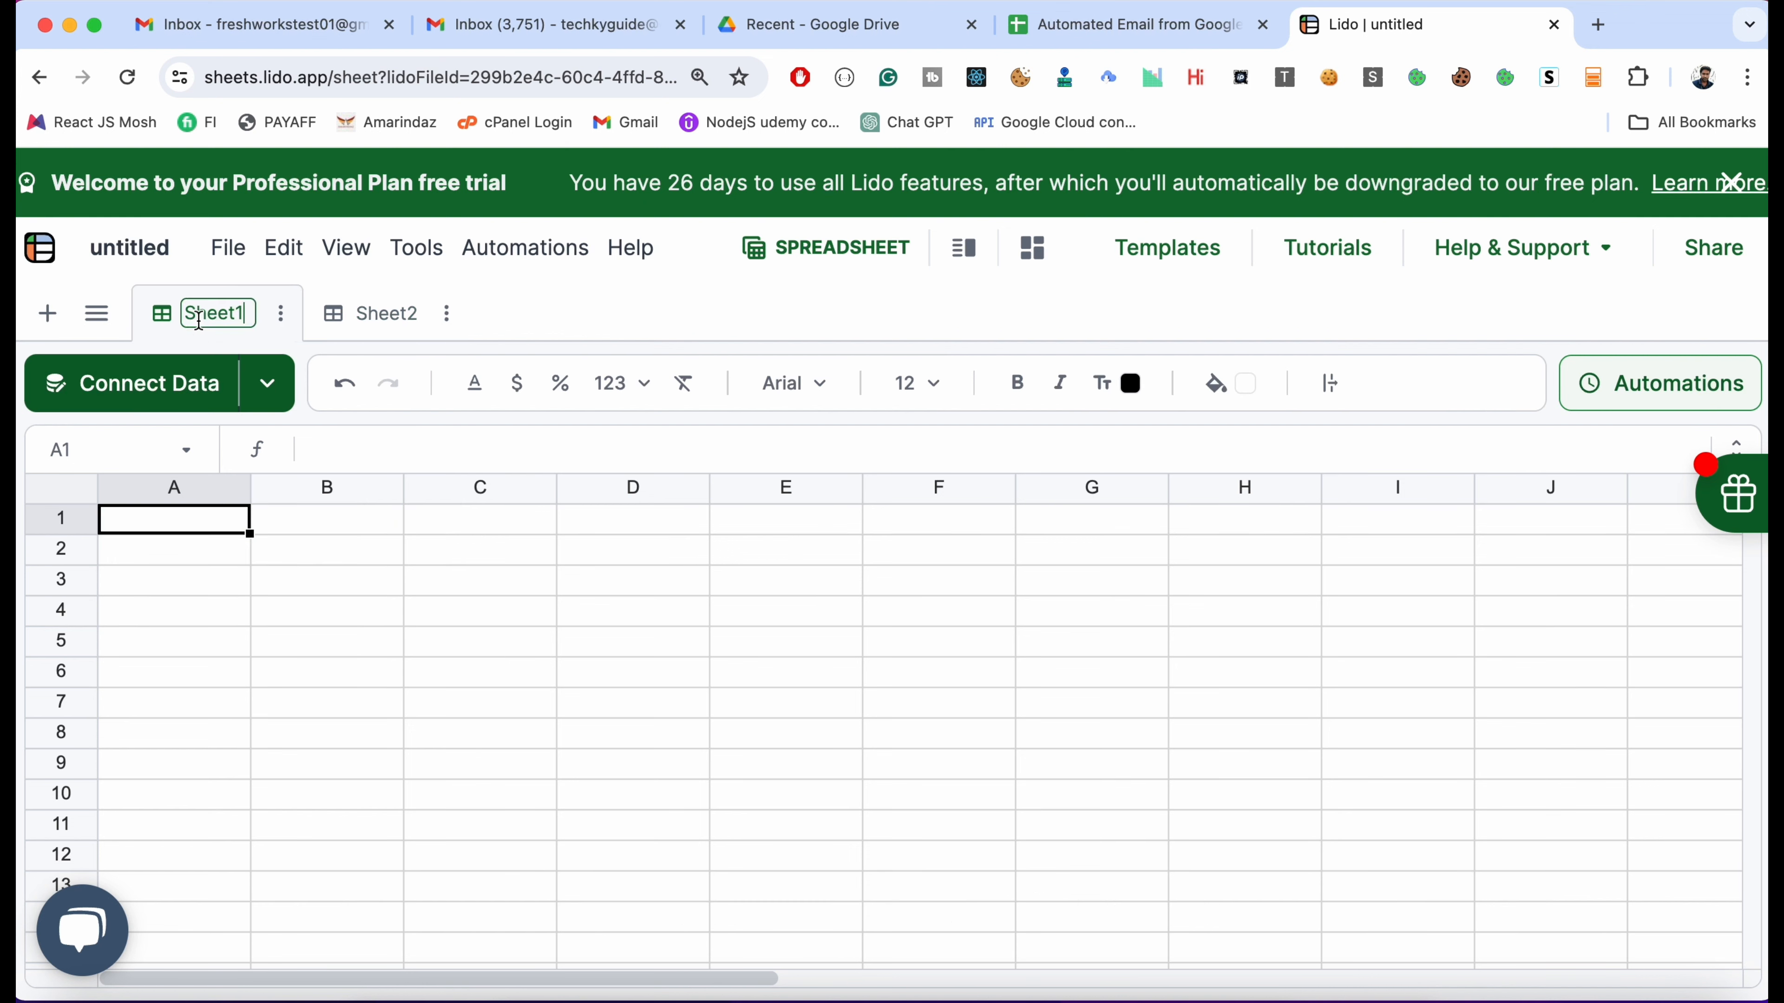
type("Email Template")
key("Return")
type("Template")
key("Return")
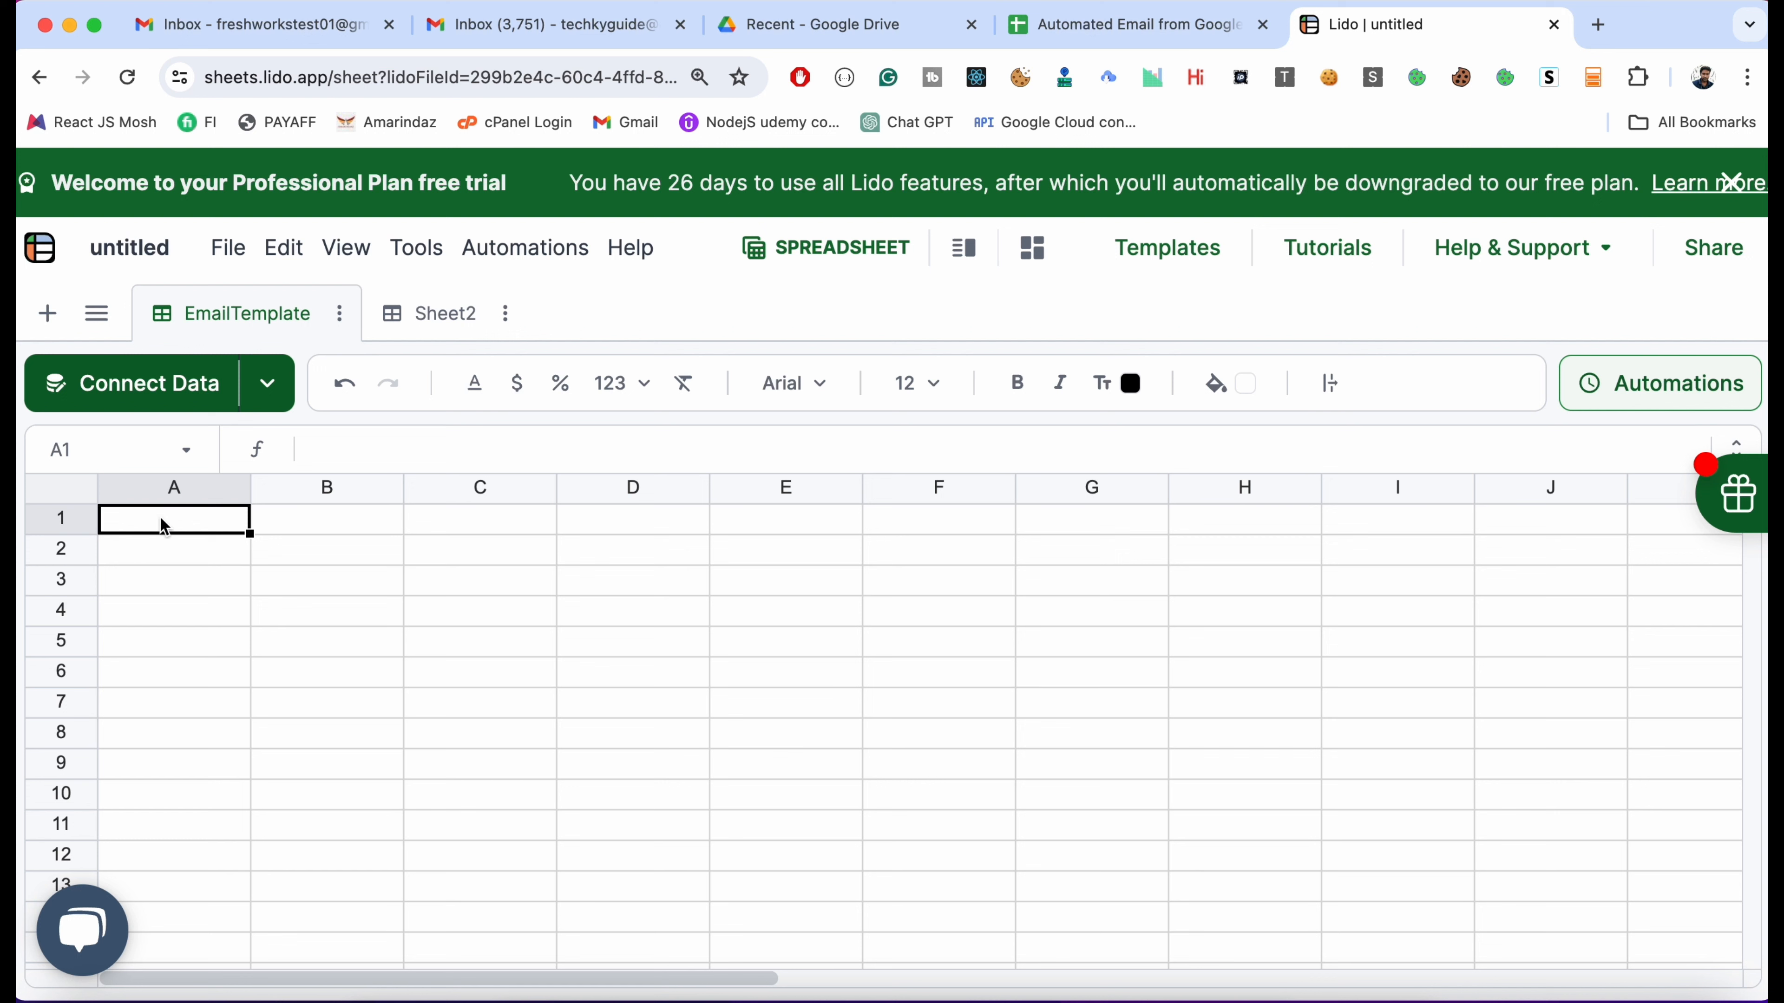
Enter the labels Subject in A1 and Body in A2
type("Subject")
key("Return")
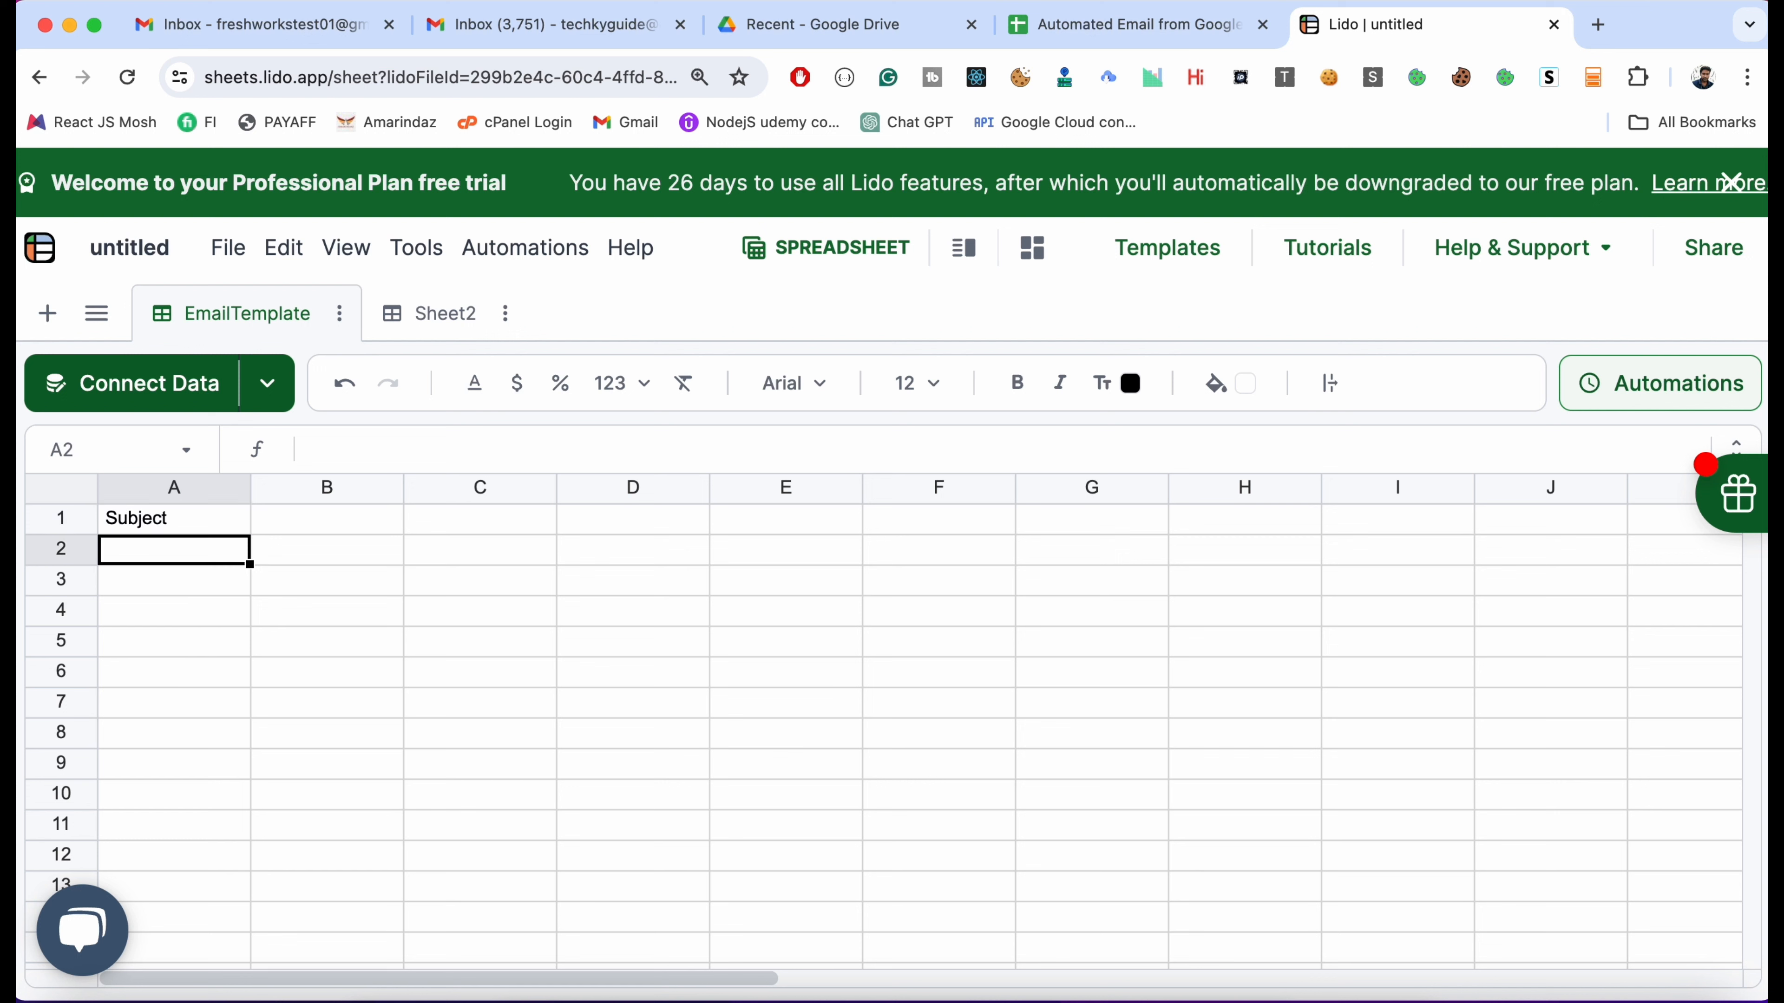
type("Body")
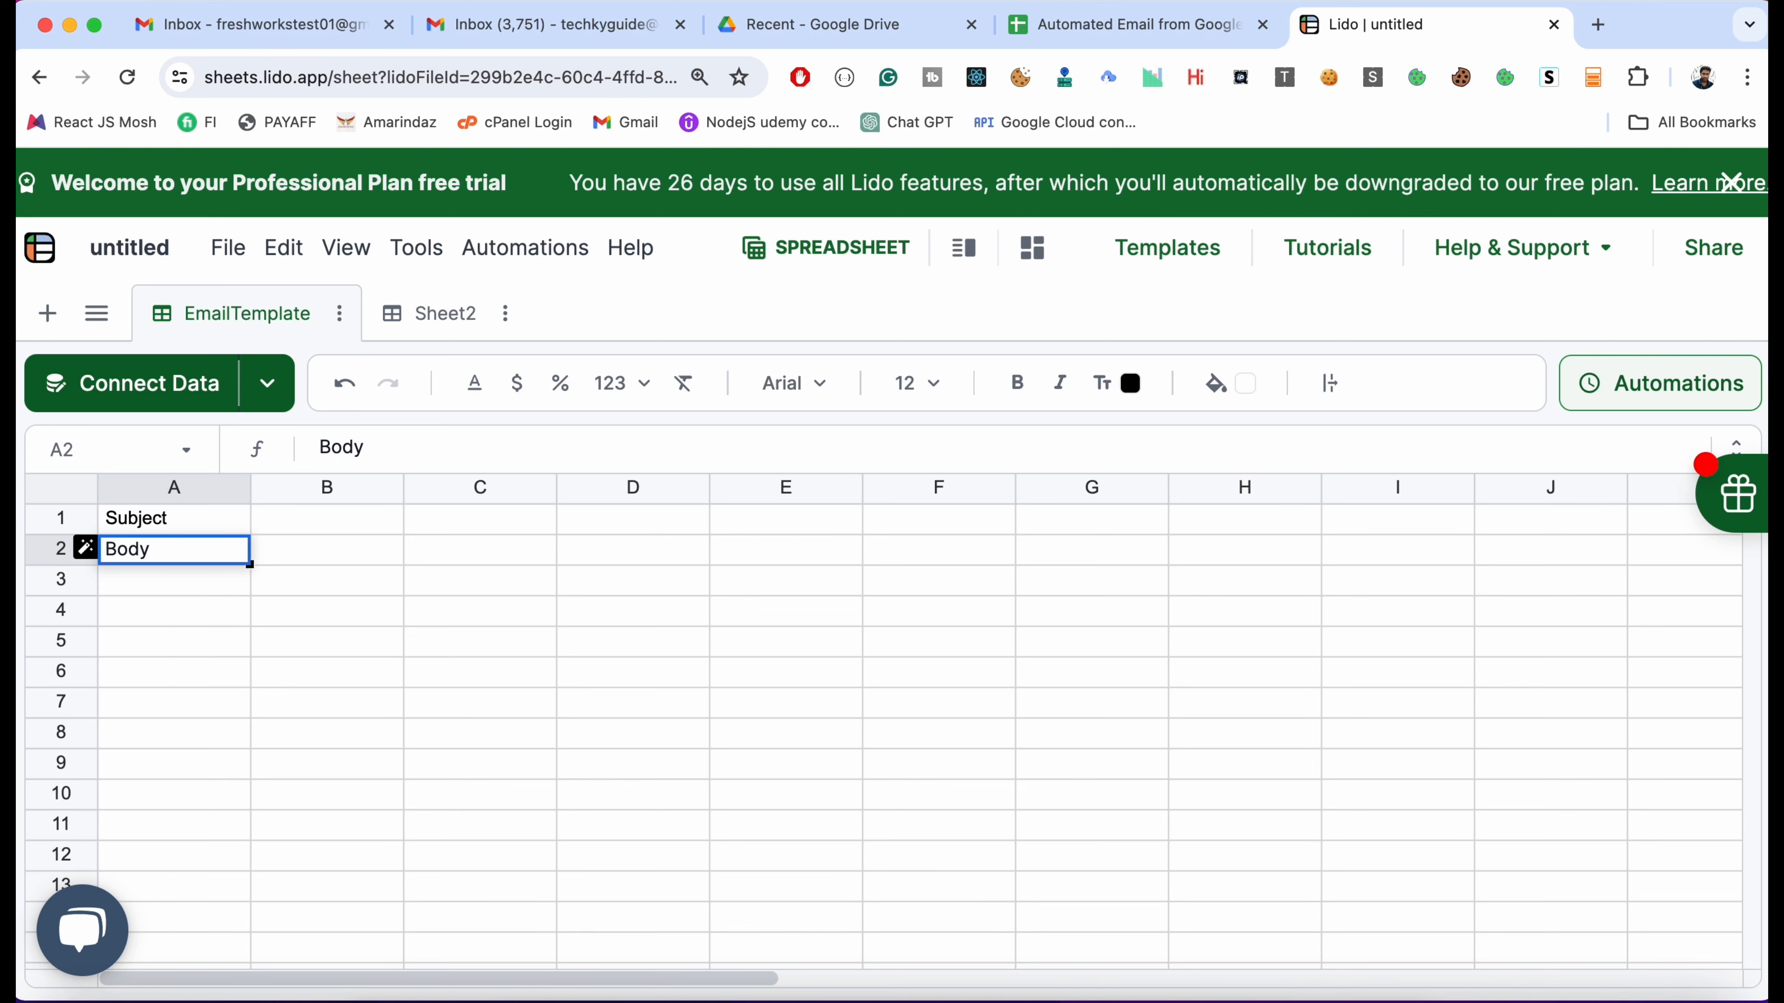
scroll(421, 562, "right", 2)
left_click(323, 552)
scroll(295, 548, "left", 2)
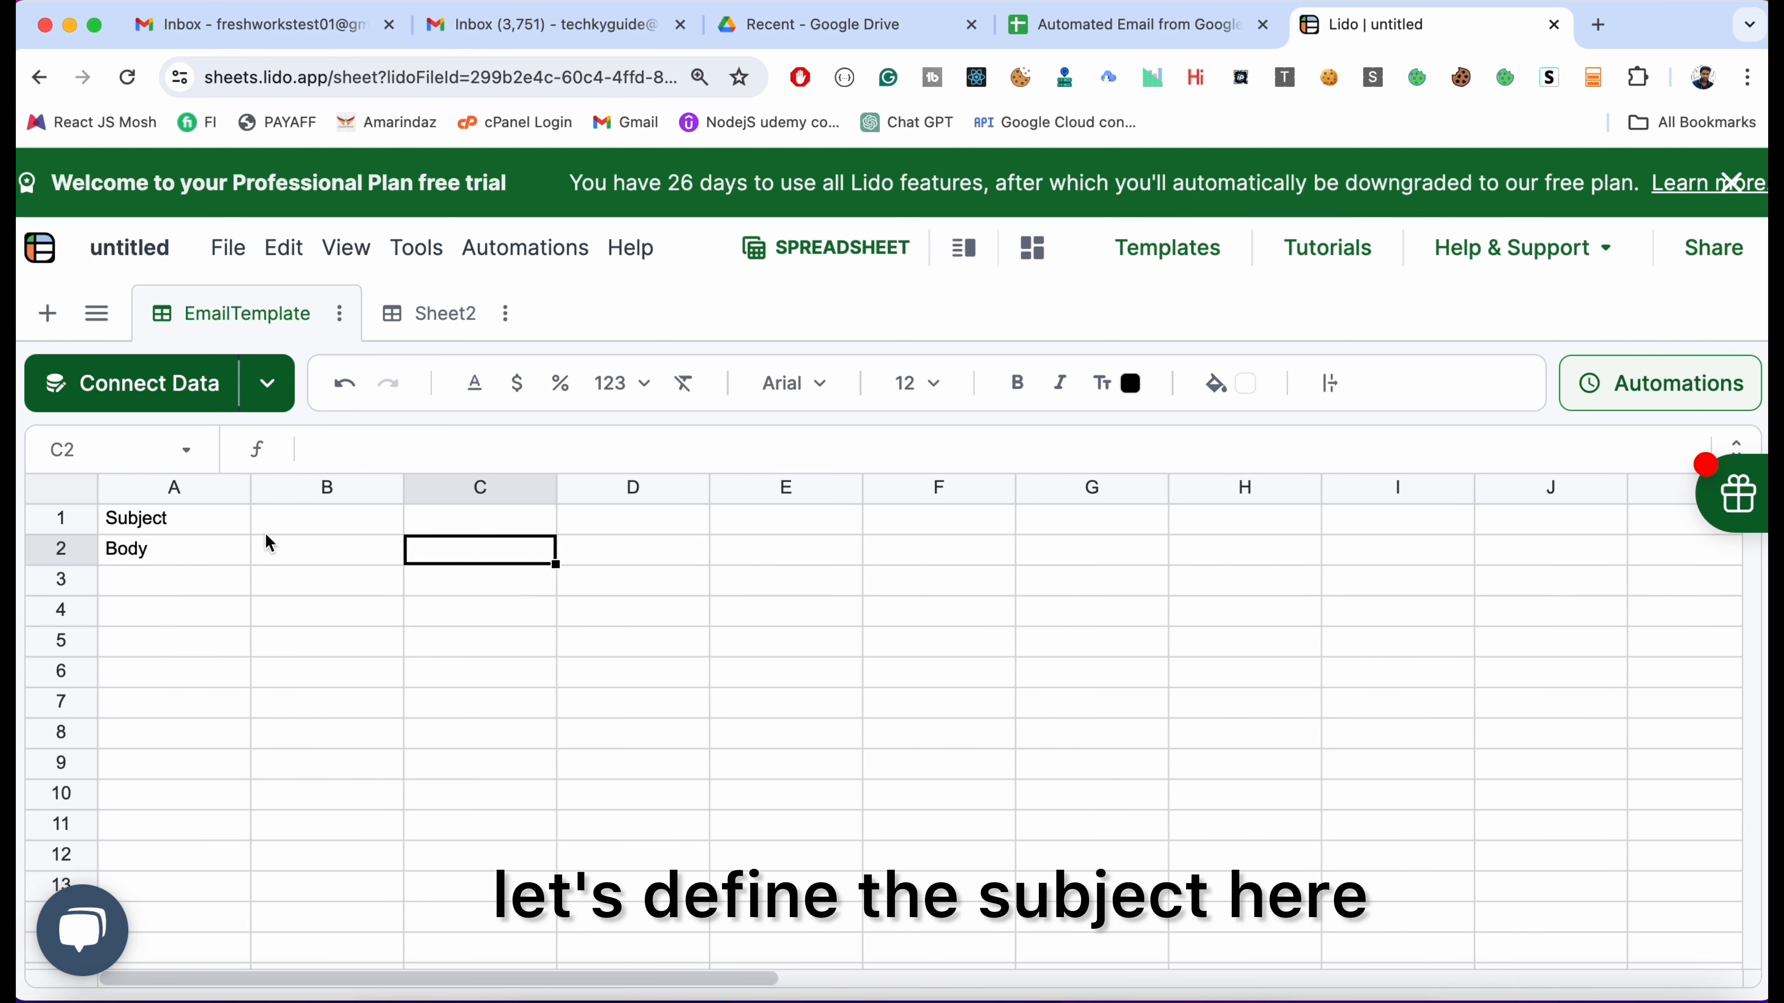
left_click(307, 532)
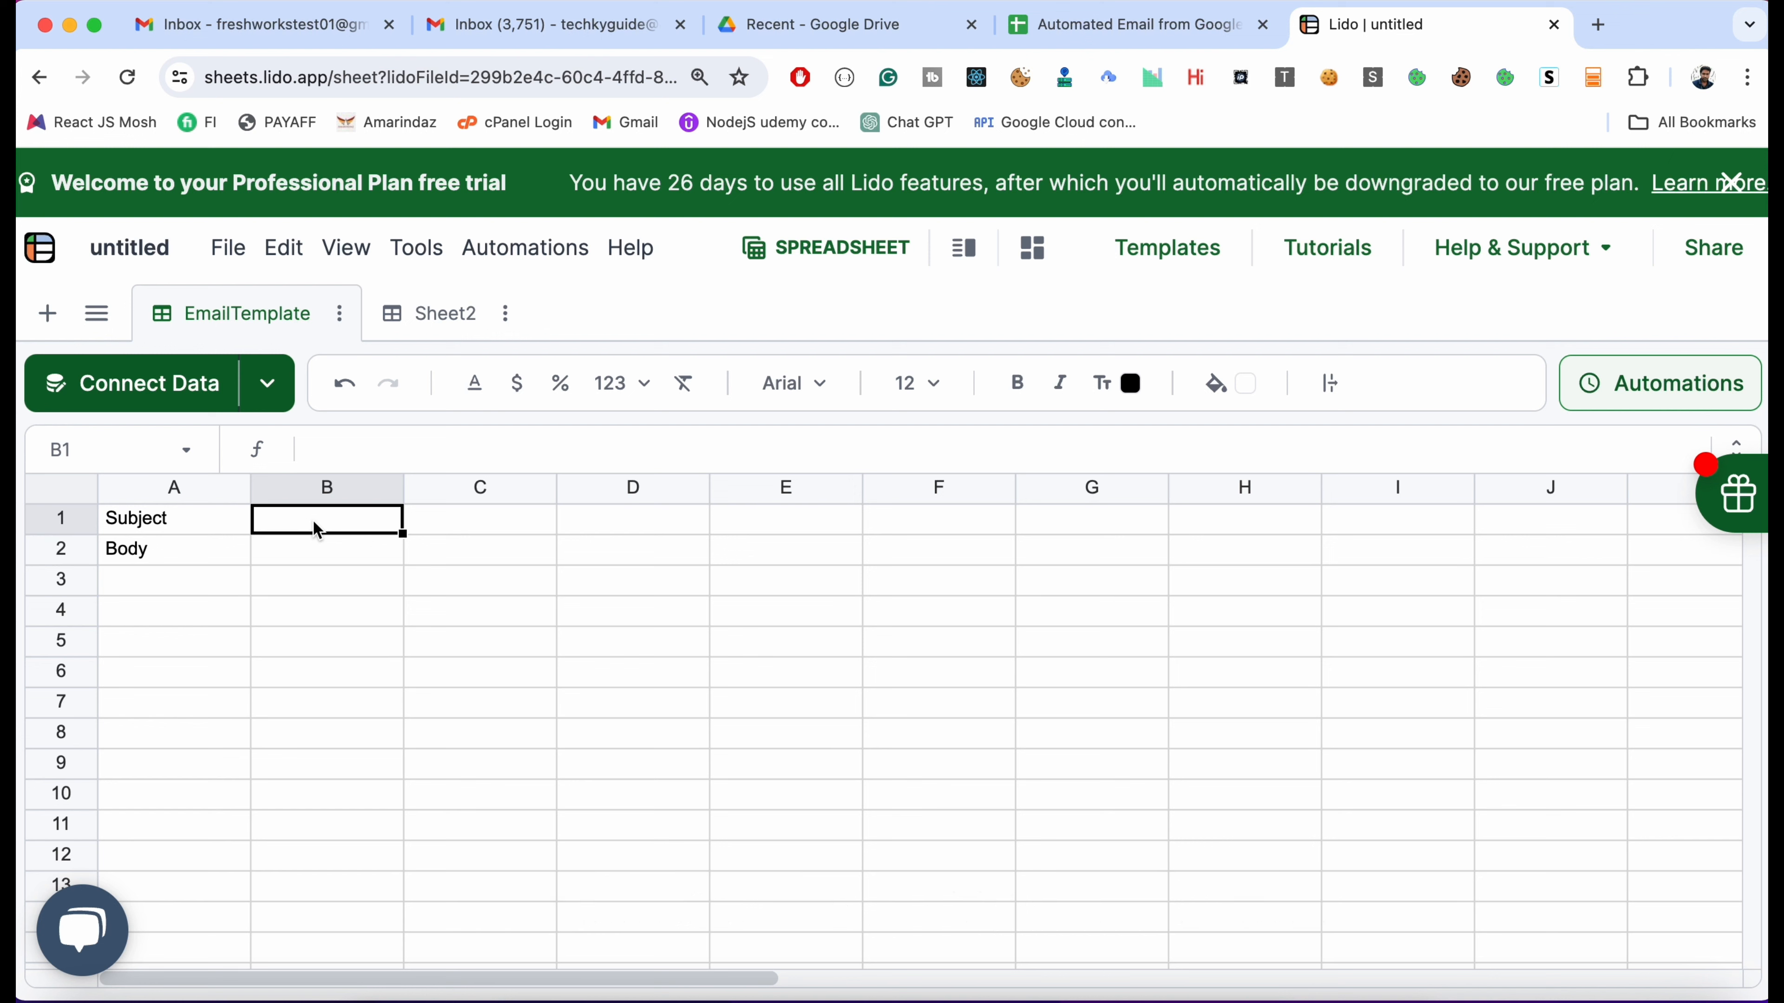
double_click(313, 522)
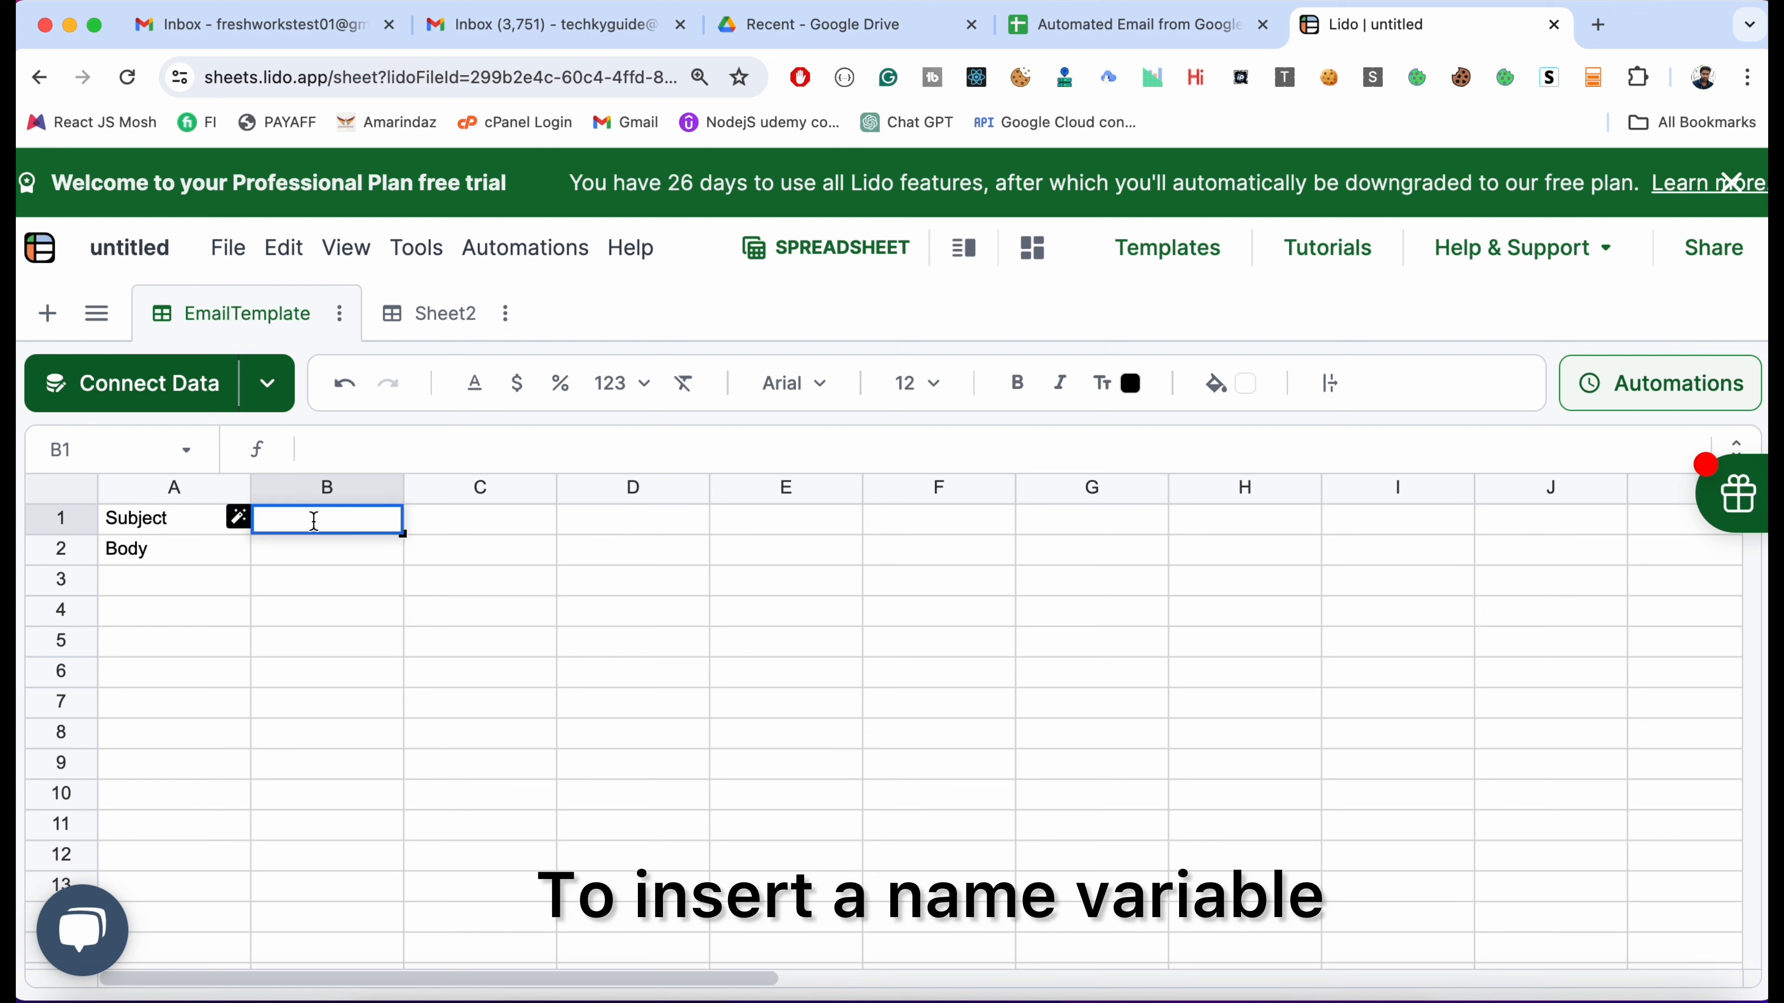
type("[")
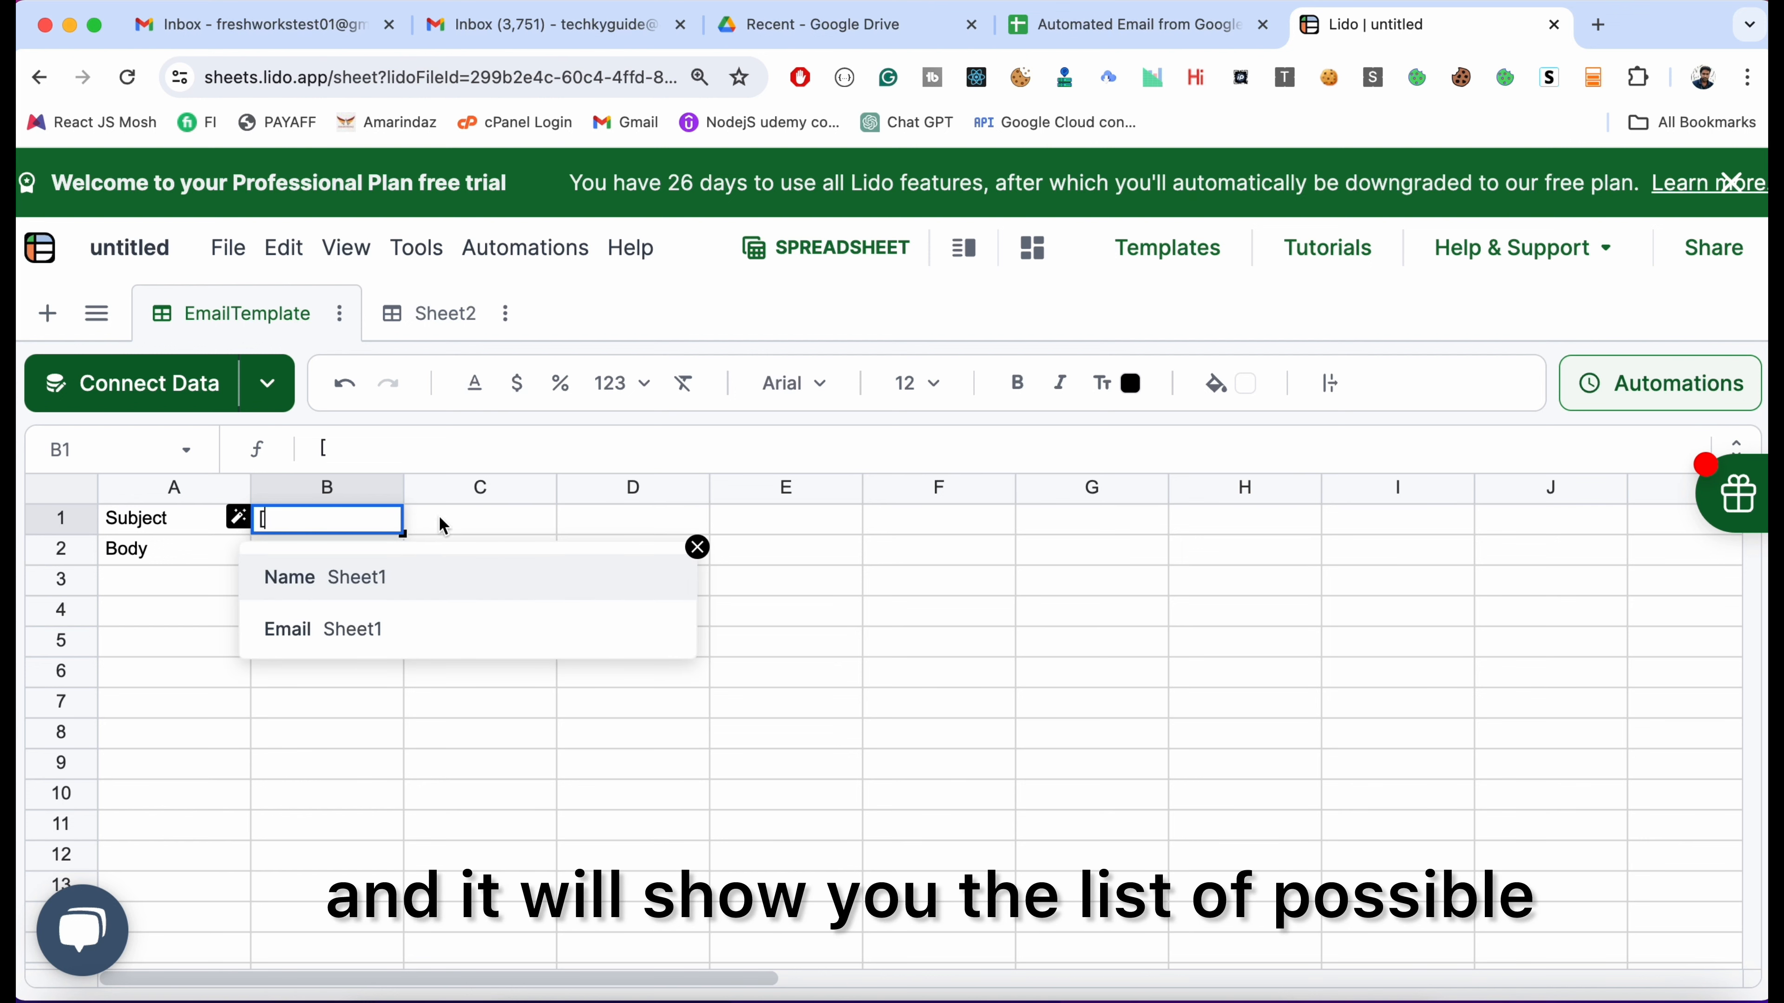
left_click(375, 587)
type(", ")
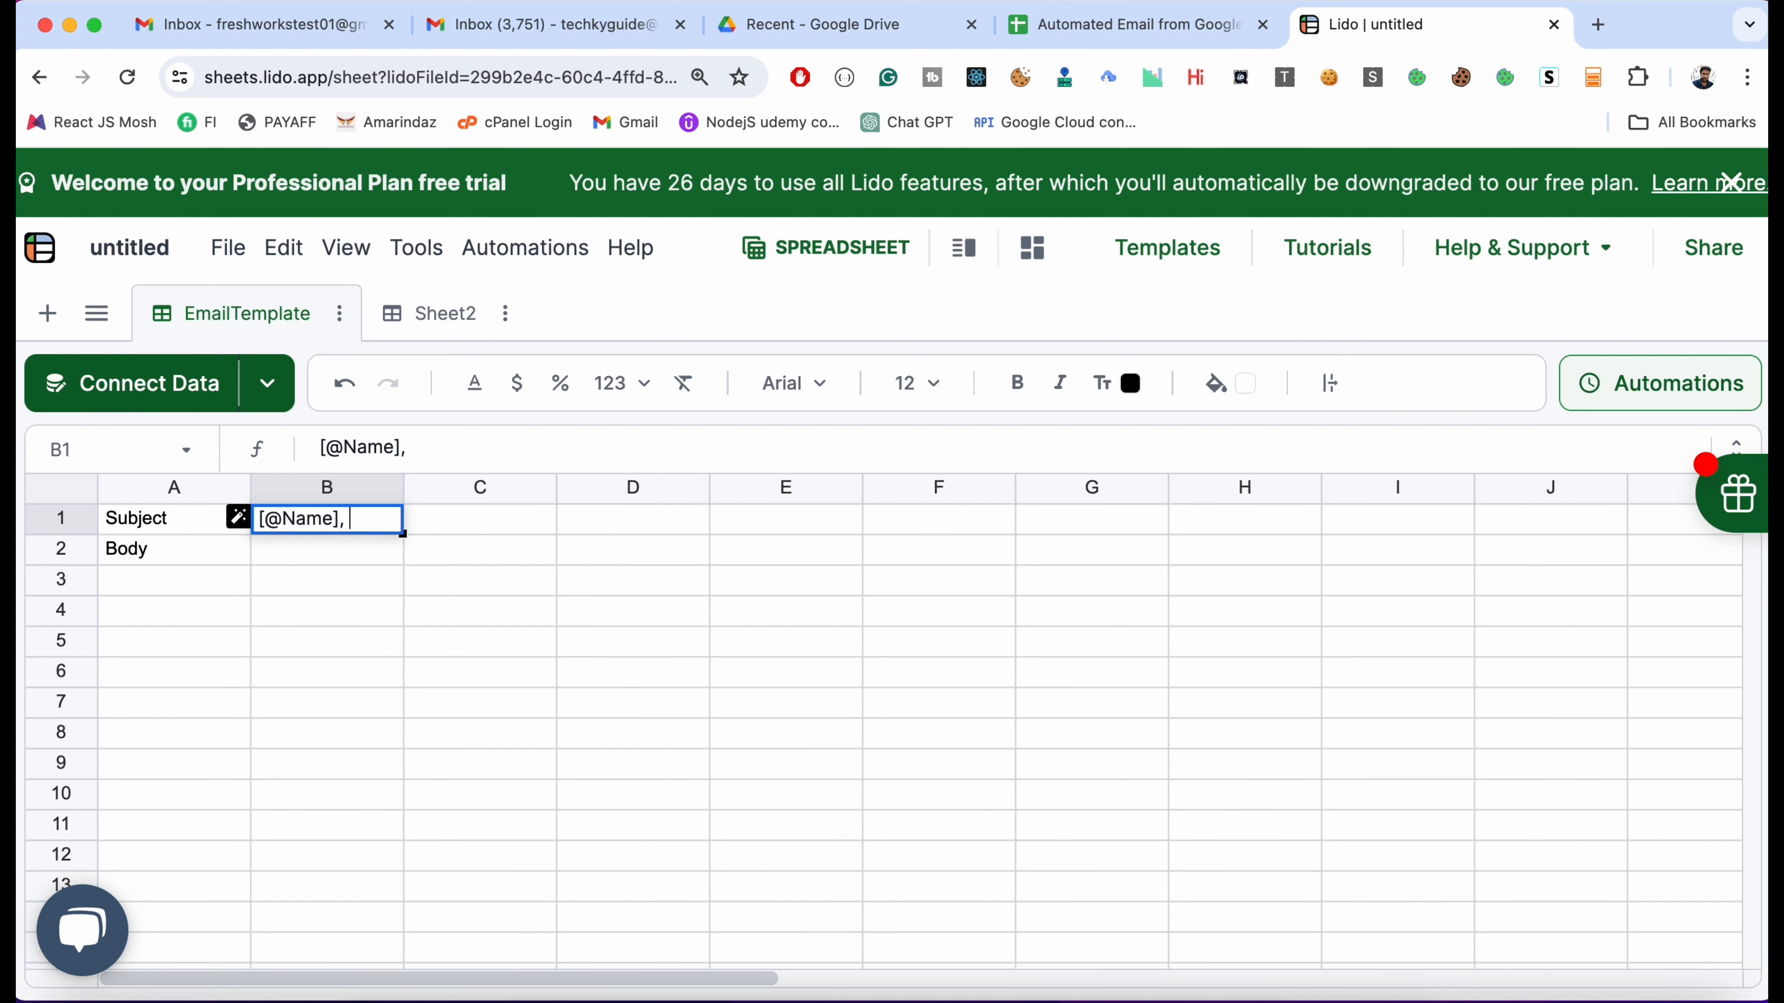
type("Welcome to")
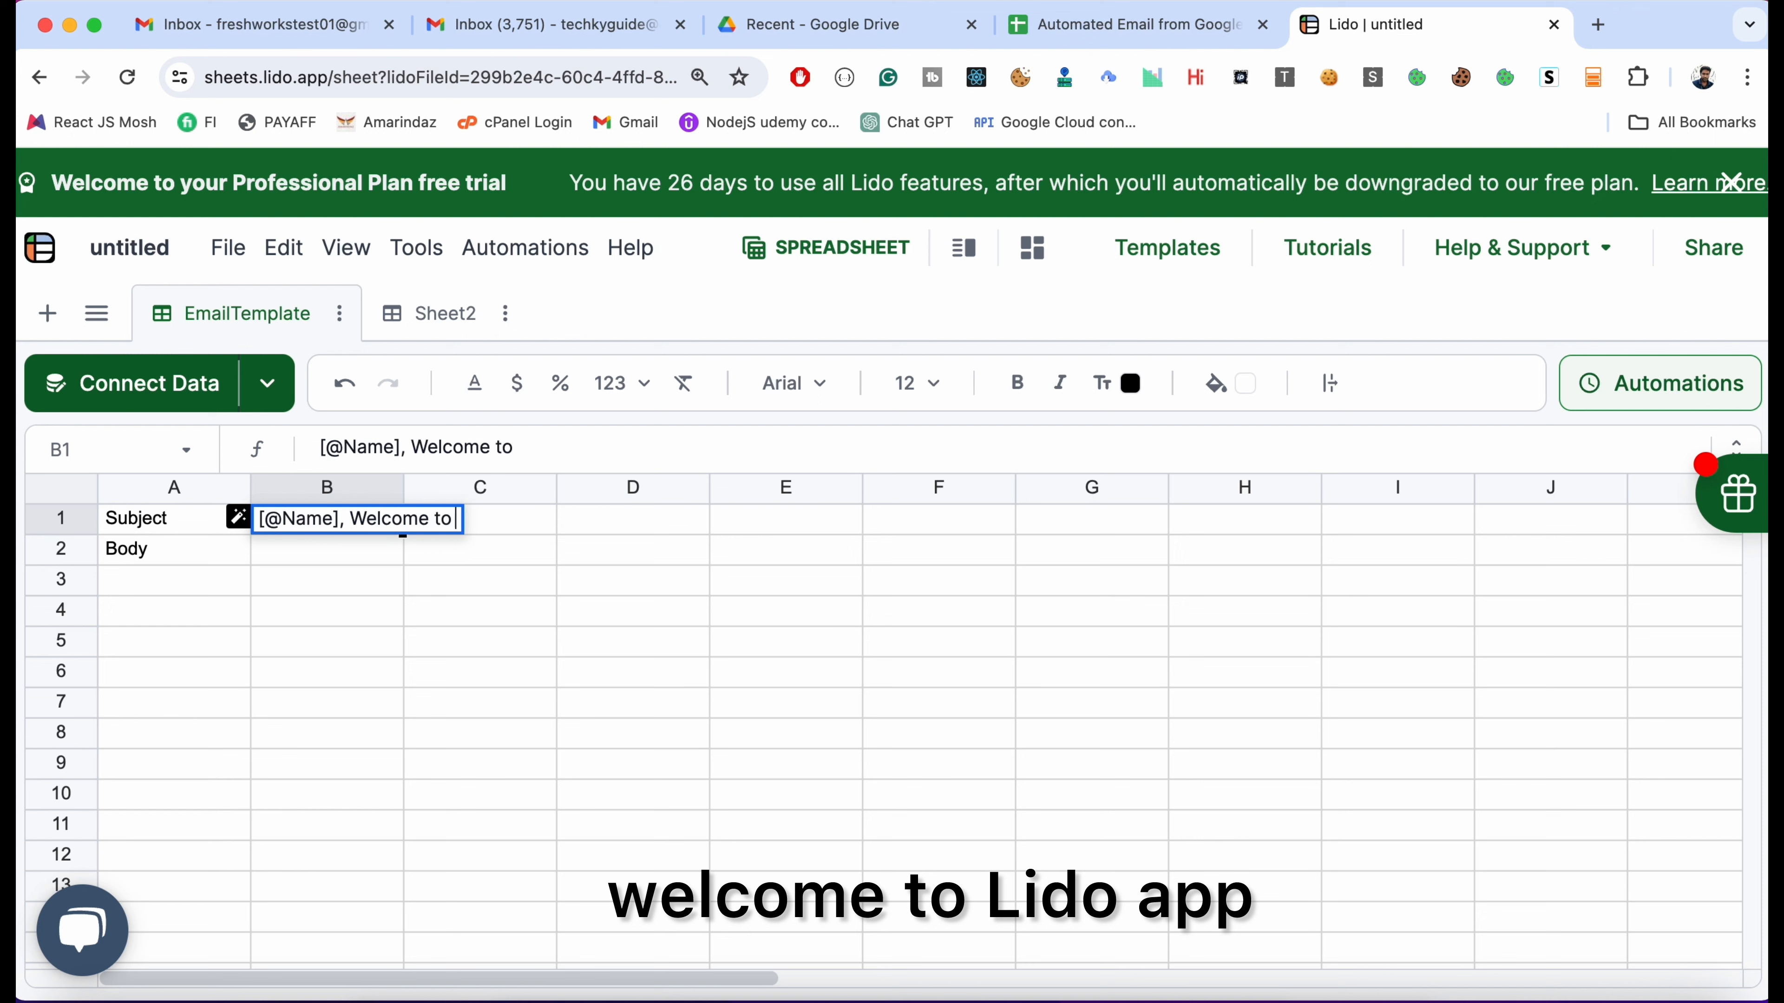
type(" Lido App")
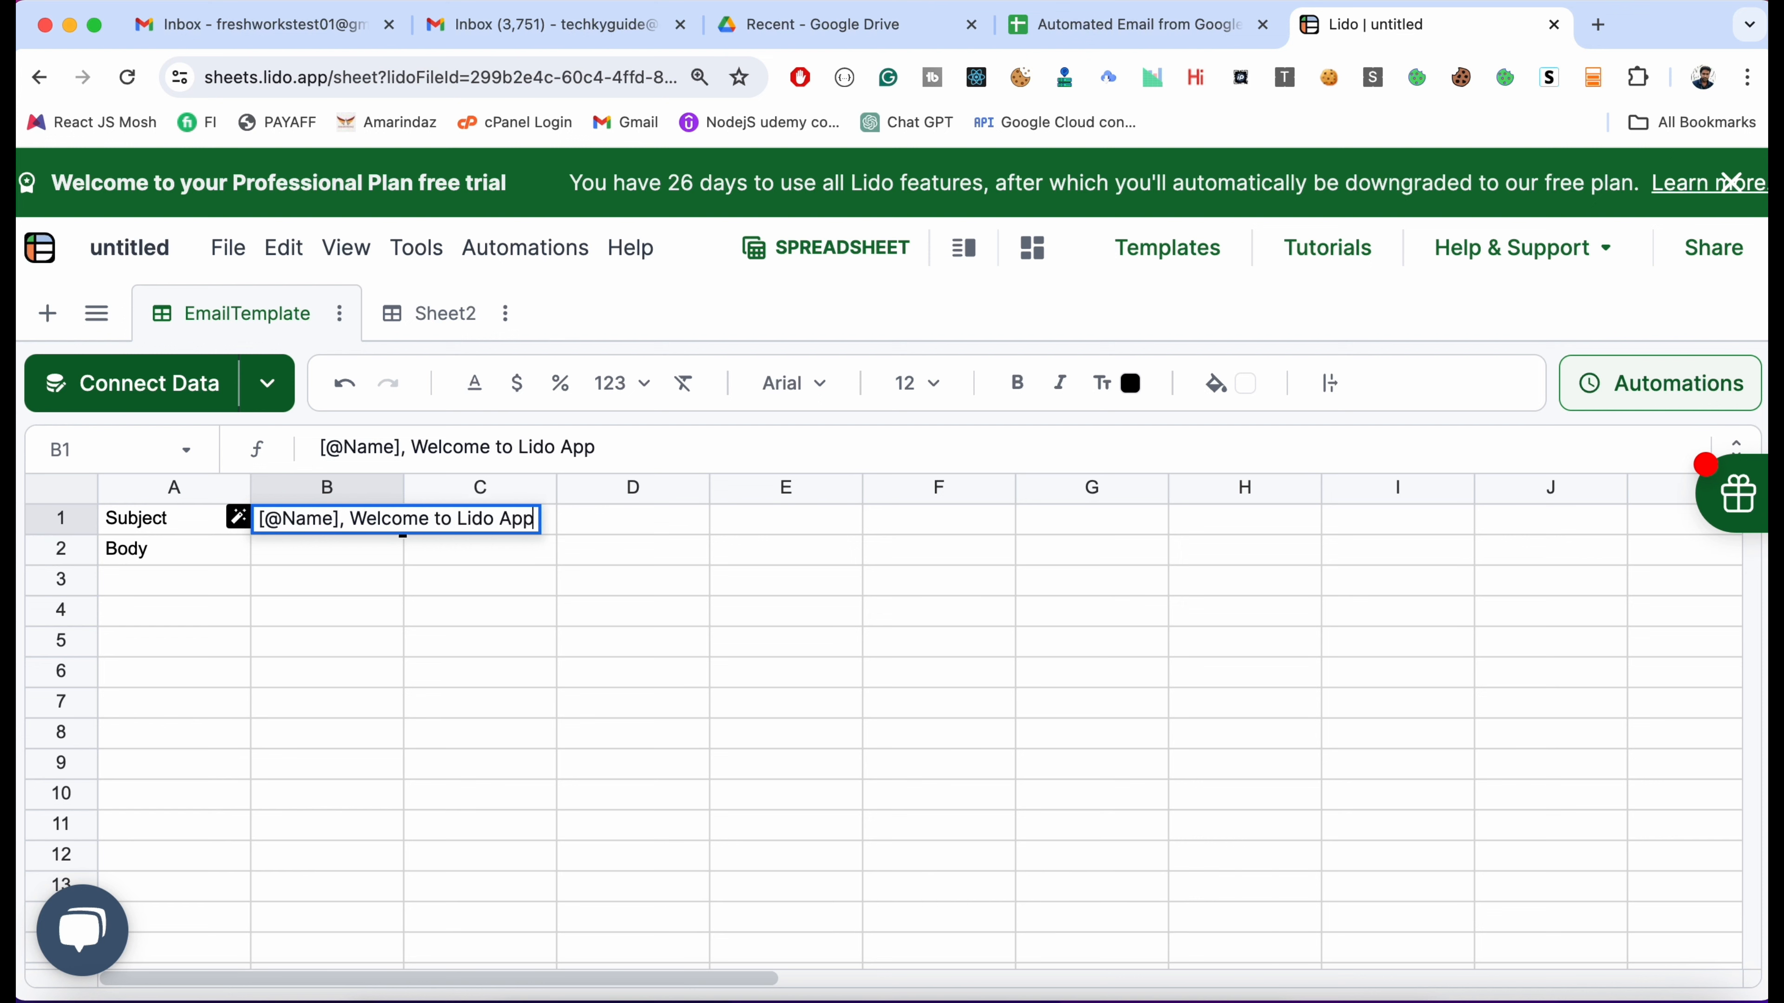
key("Return")
type("Hi [")
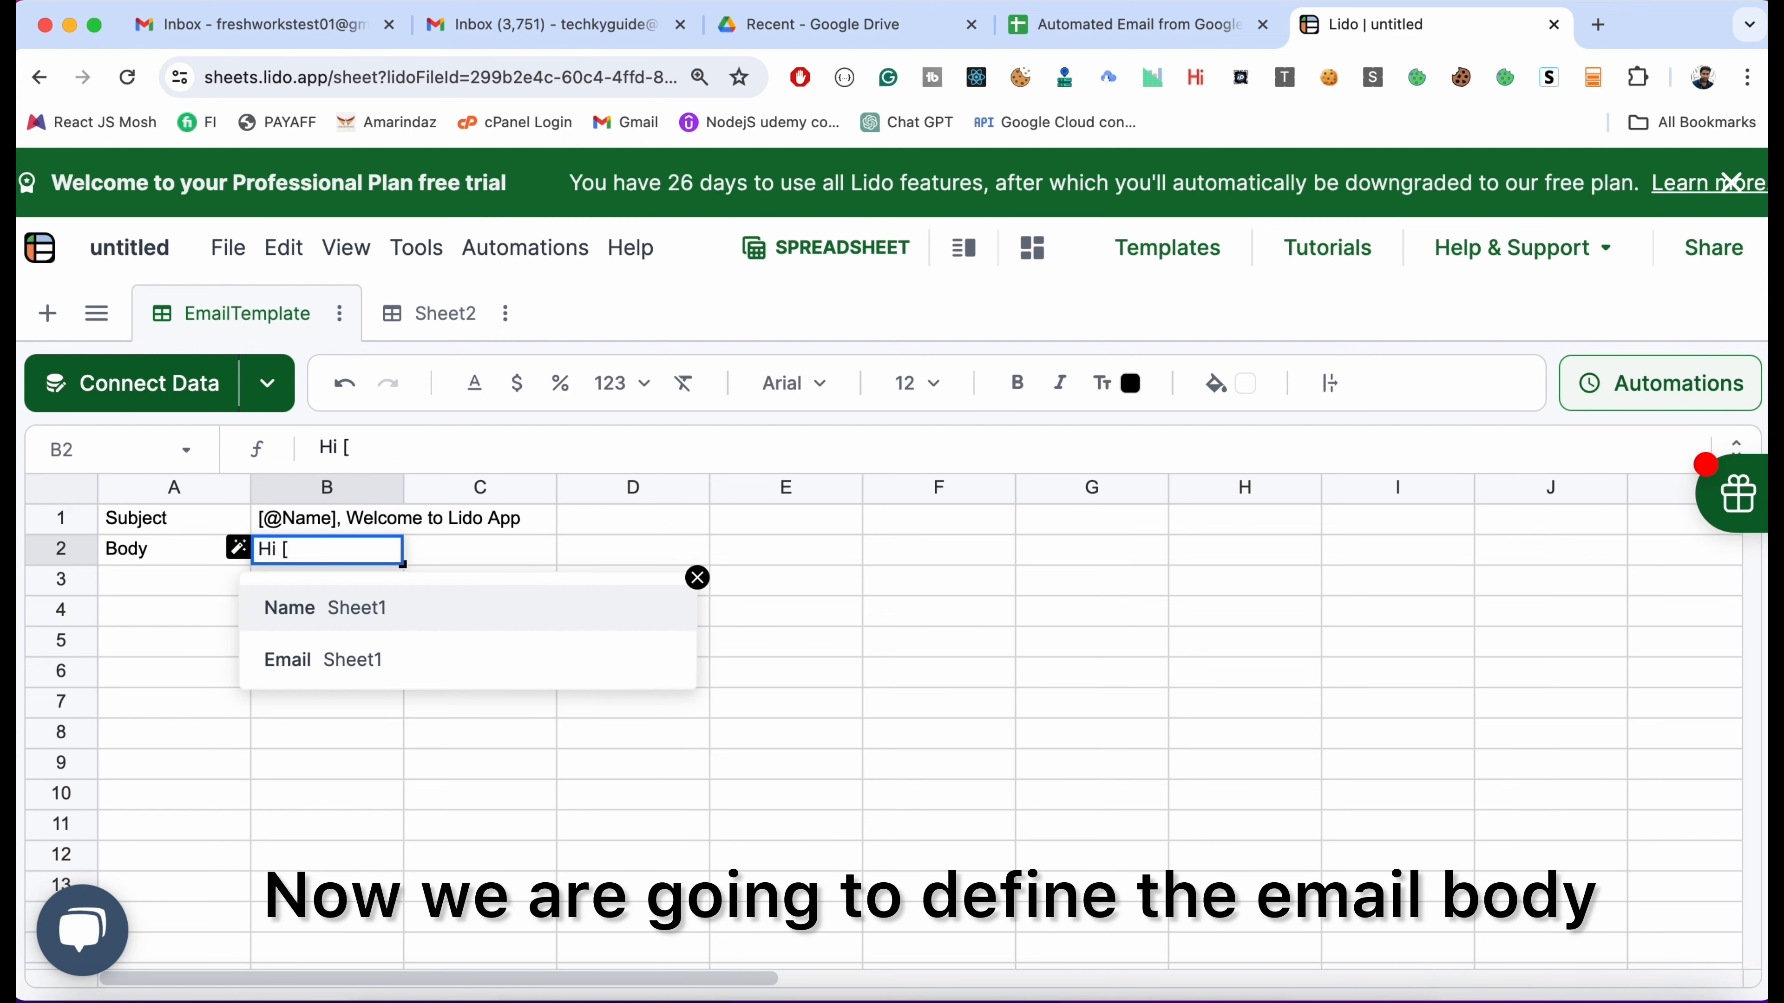
key("Return")
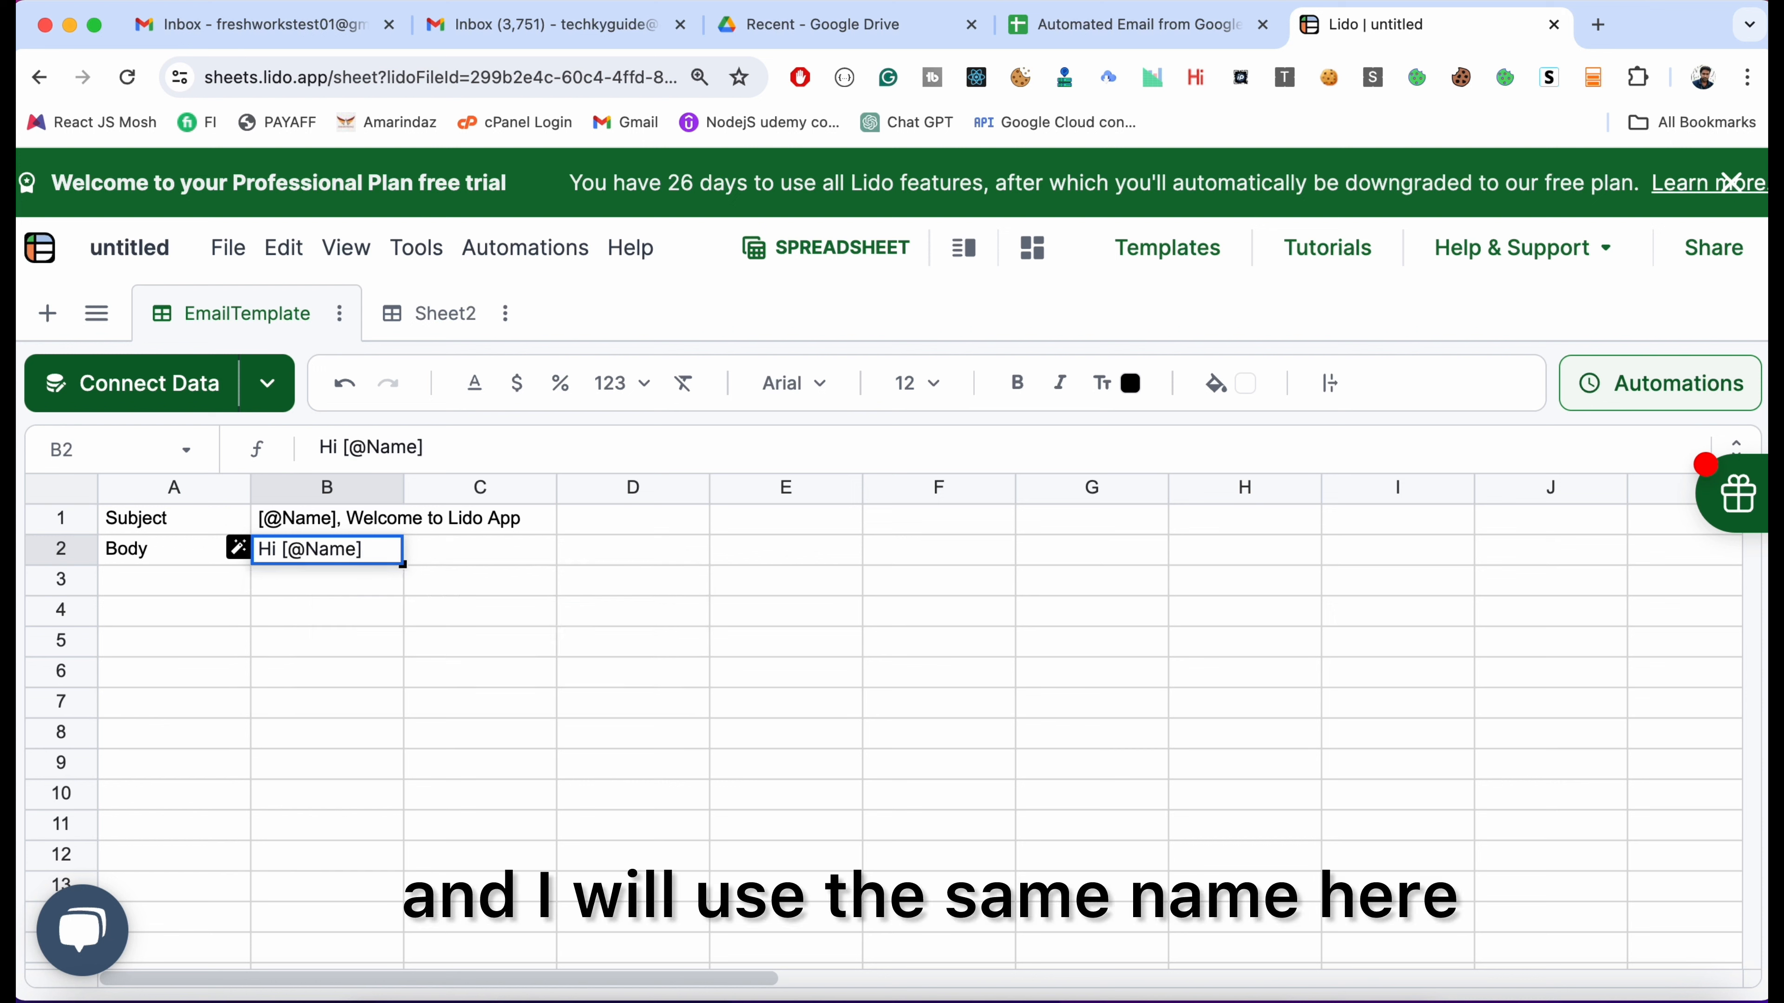
type(",")
key("alt+Return")
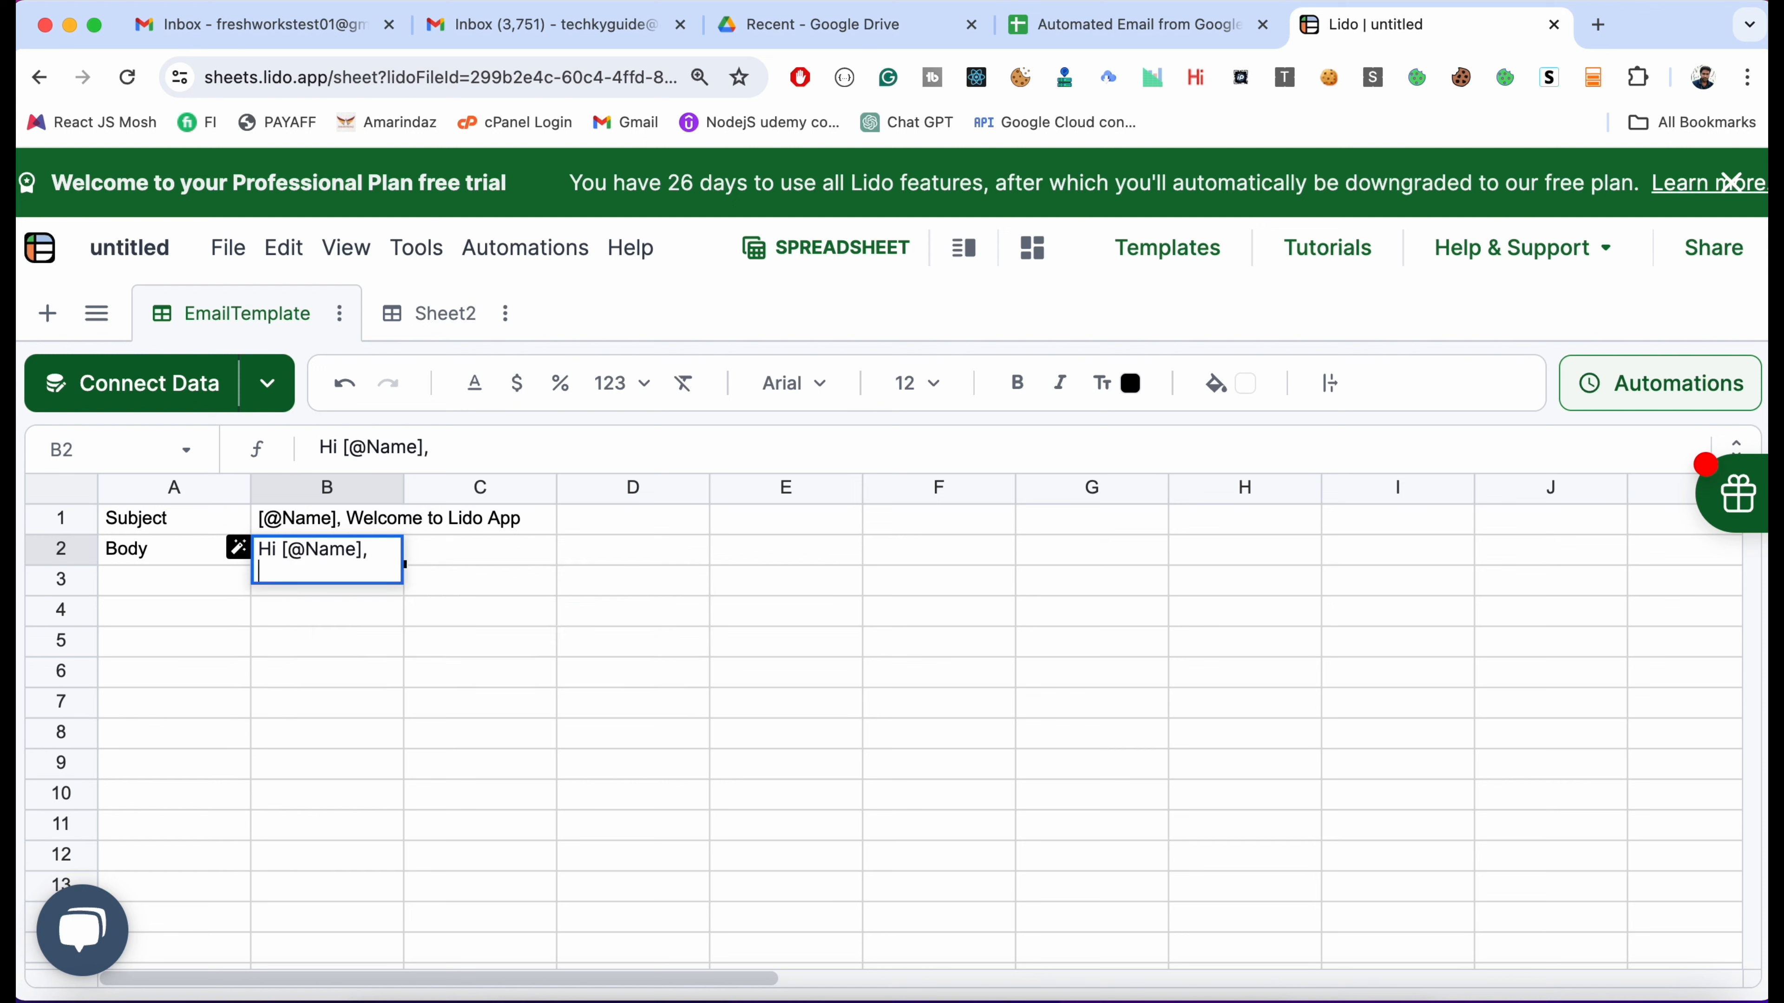
type("Happy to onb")
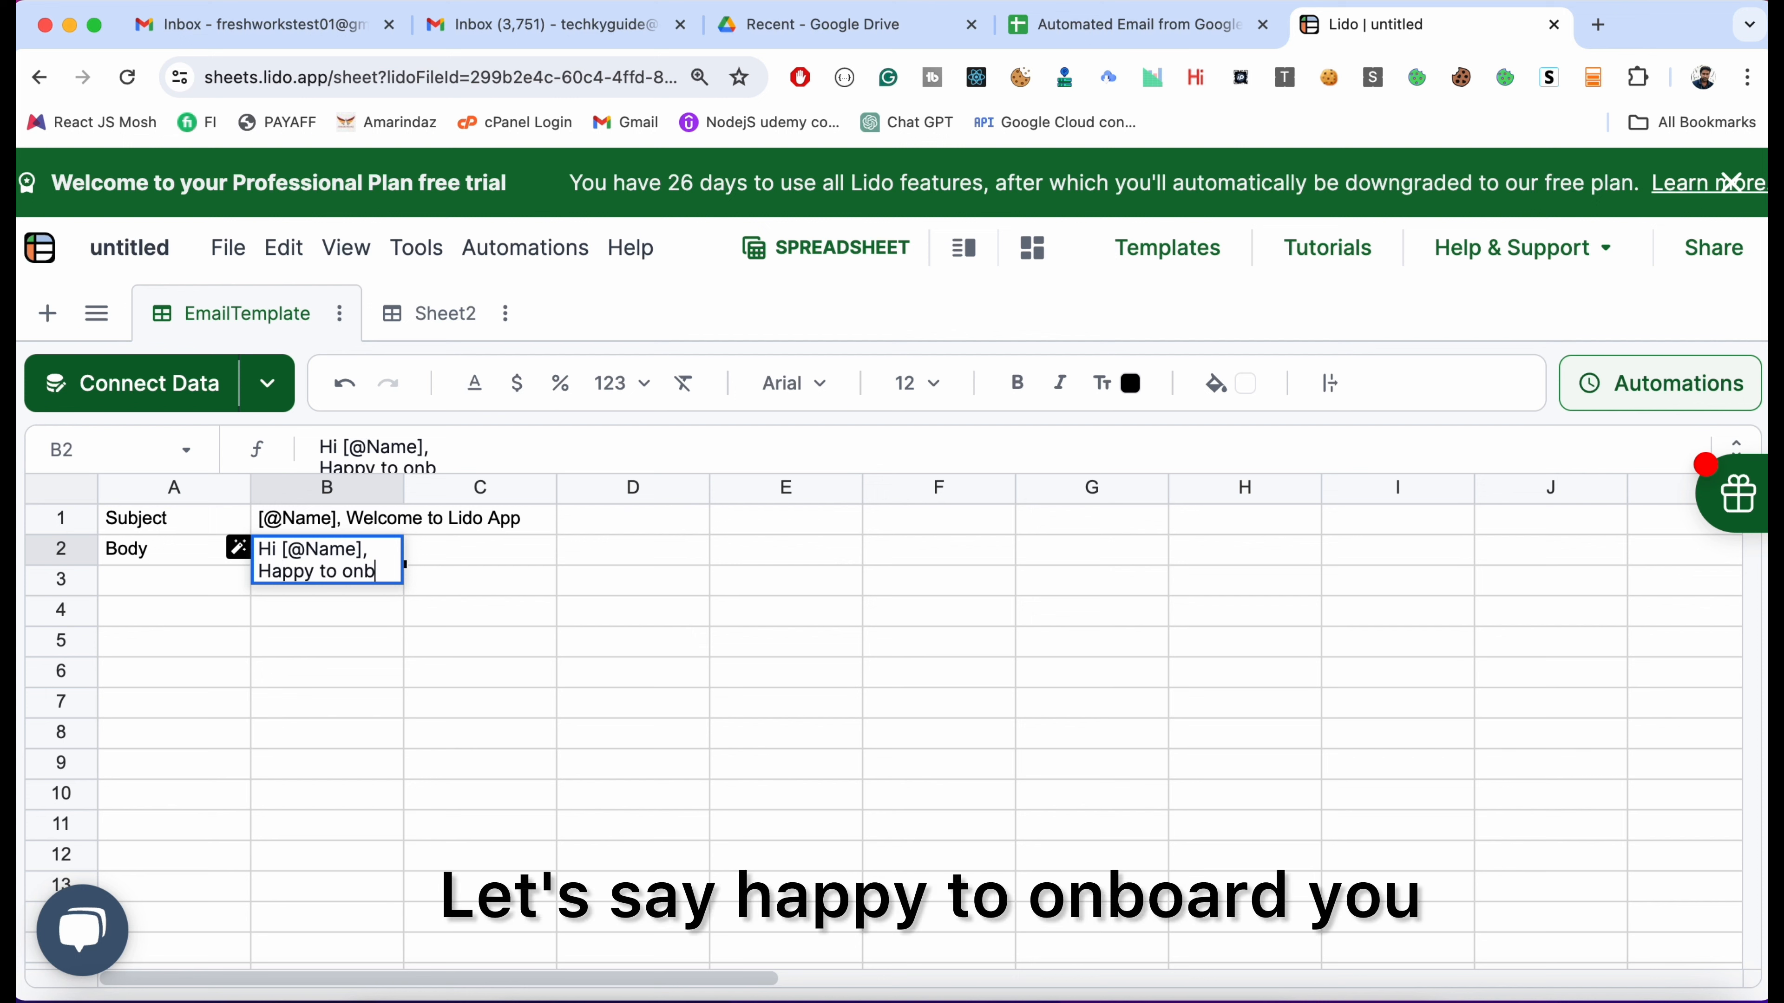
type("ard")
key("BackSpace")
key("BackSpace")
key("BackSpace")
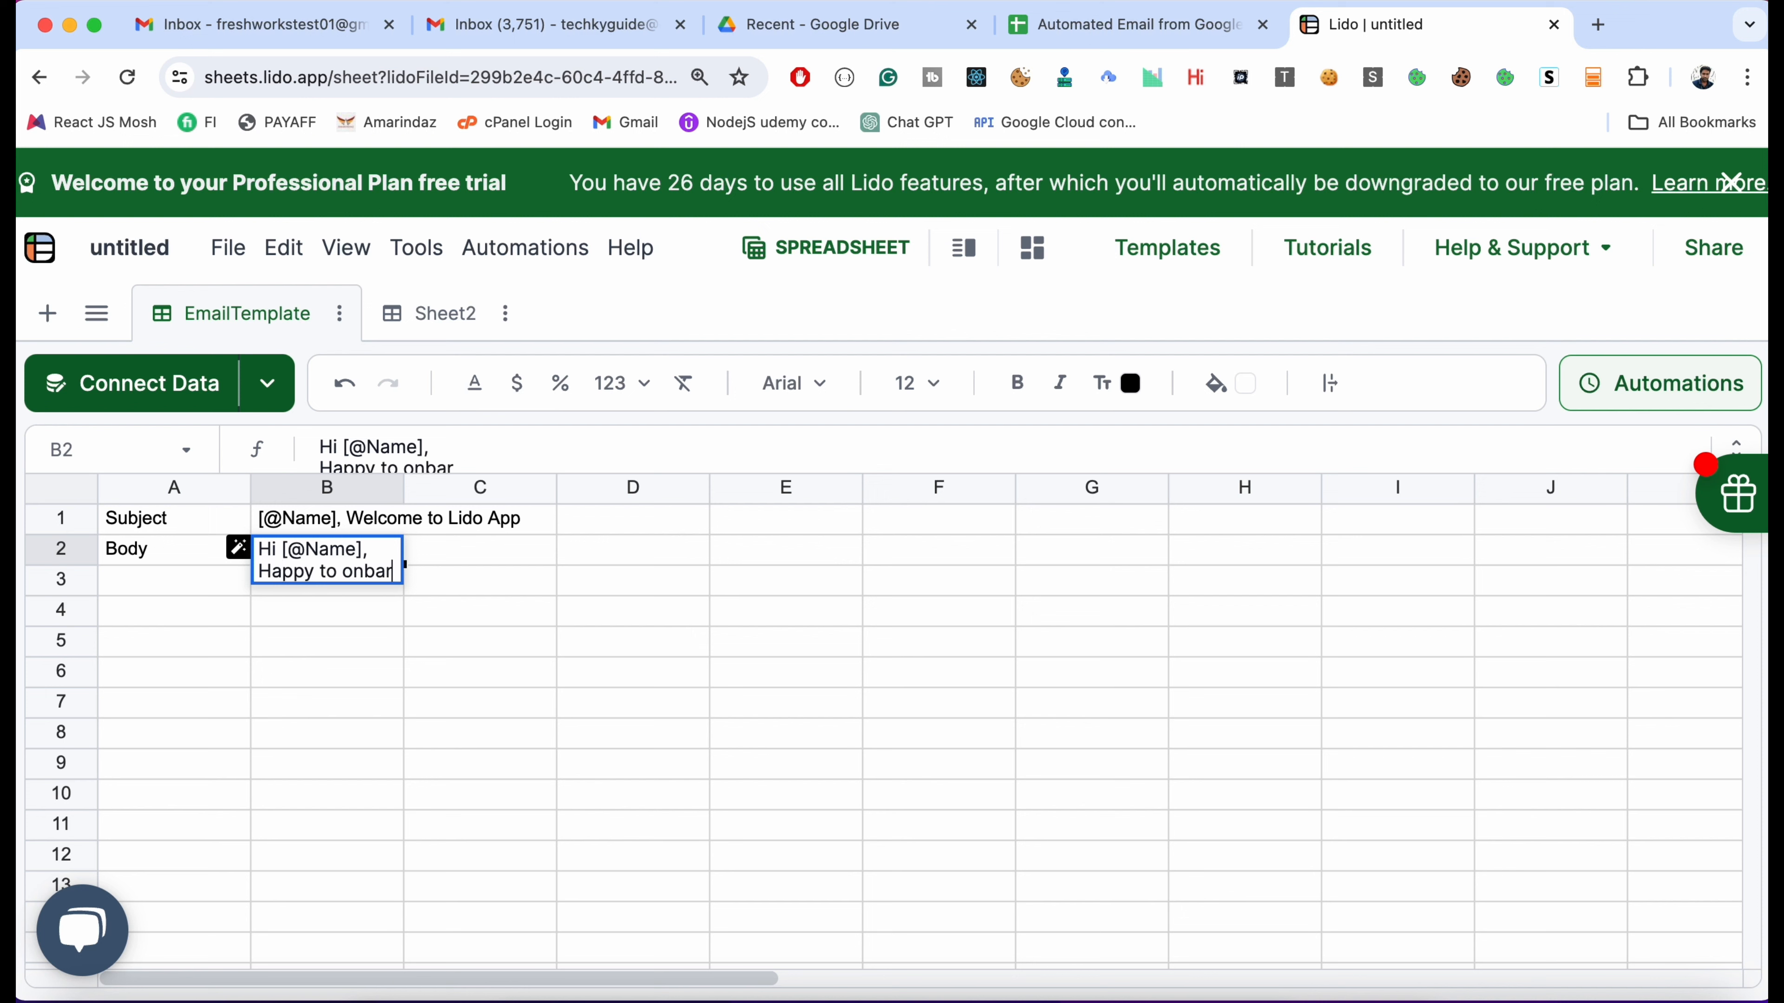
type("oard you")
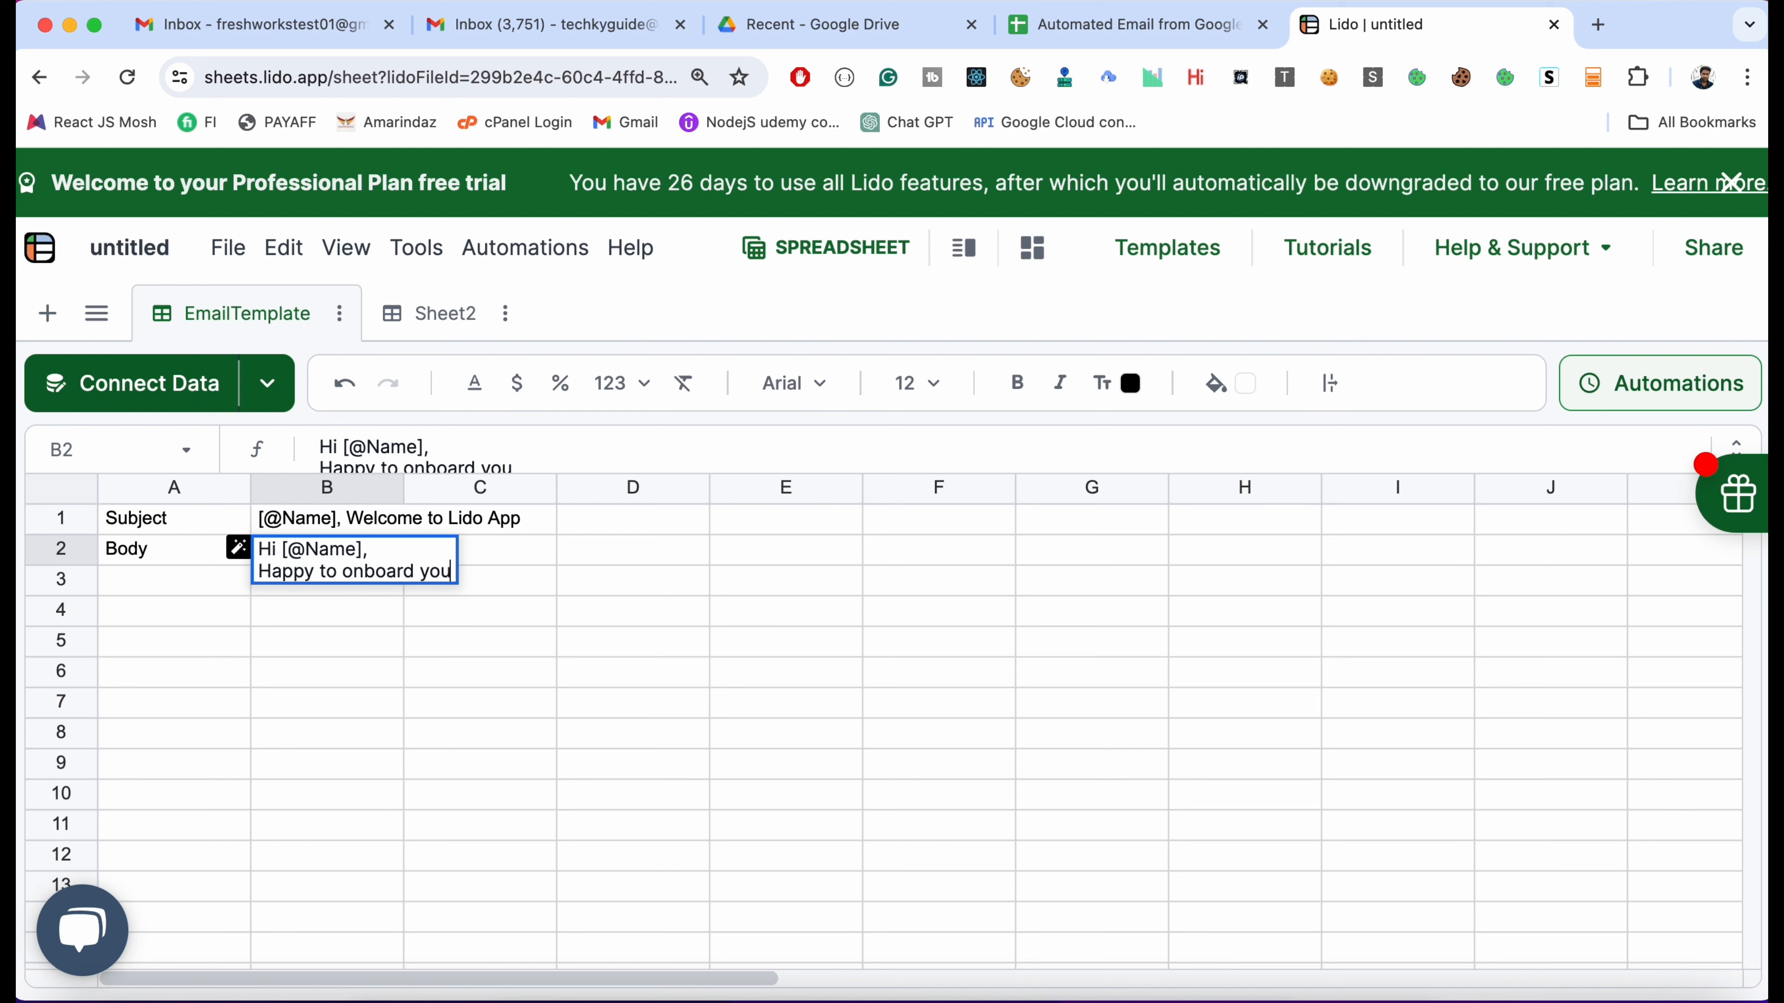
type(".")
Finish the body with a 'Regards,' sign-off followed by the sender's name
key("alt+Return")
key("alt+Return")
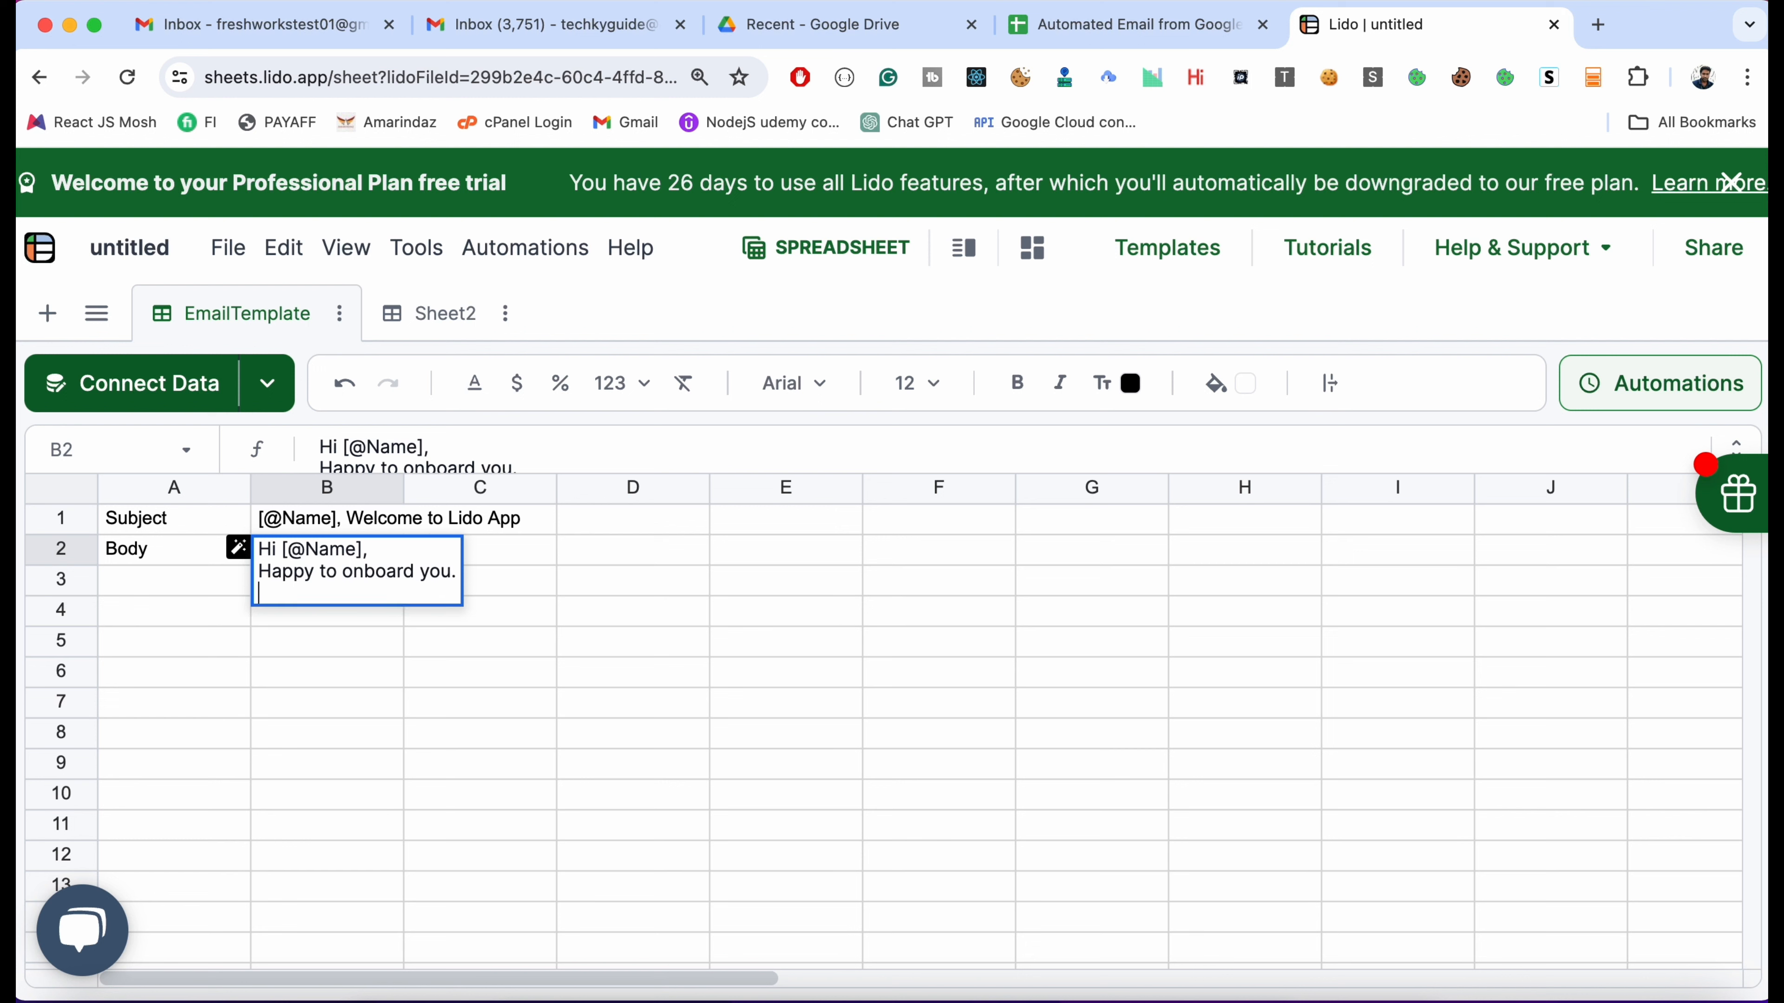
type("Regards")
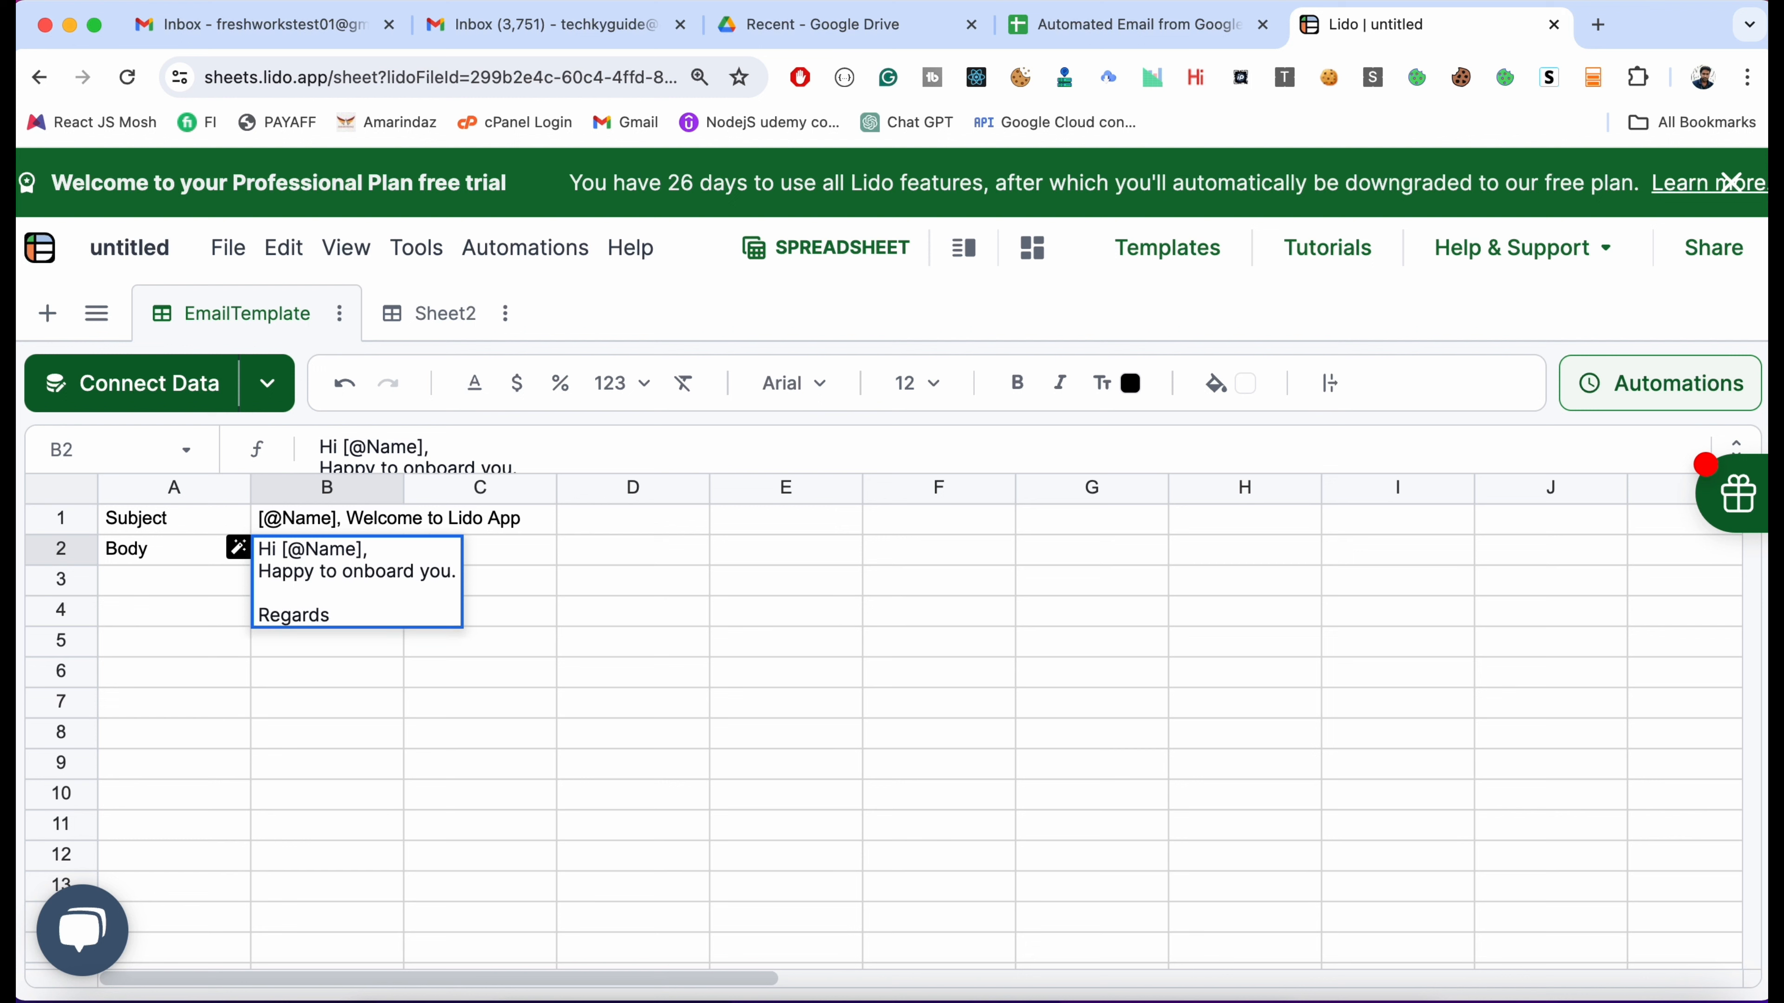
type(",")
key("alt+Return")
type("Rajkan")
key("BackSpace")
key("BackSpace")
key("BackSpace")
key("BackSpace")
type("jan")
key("Return")
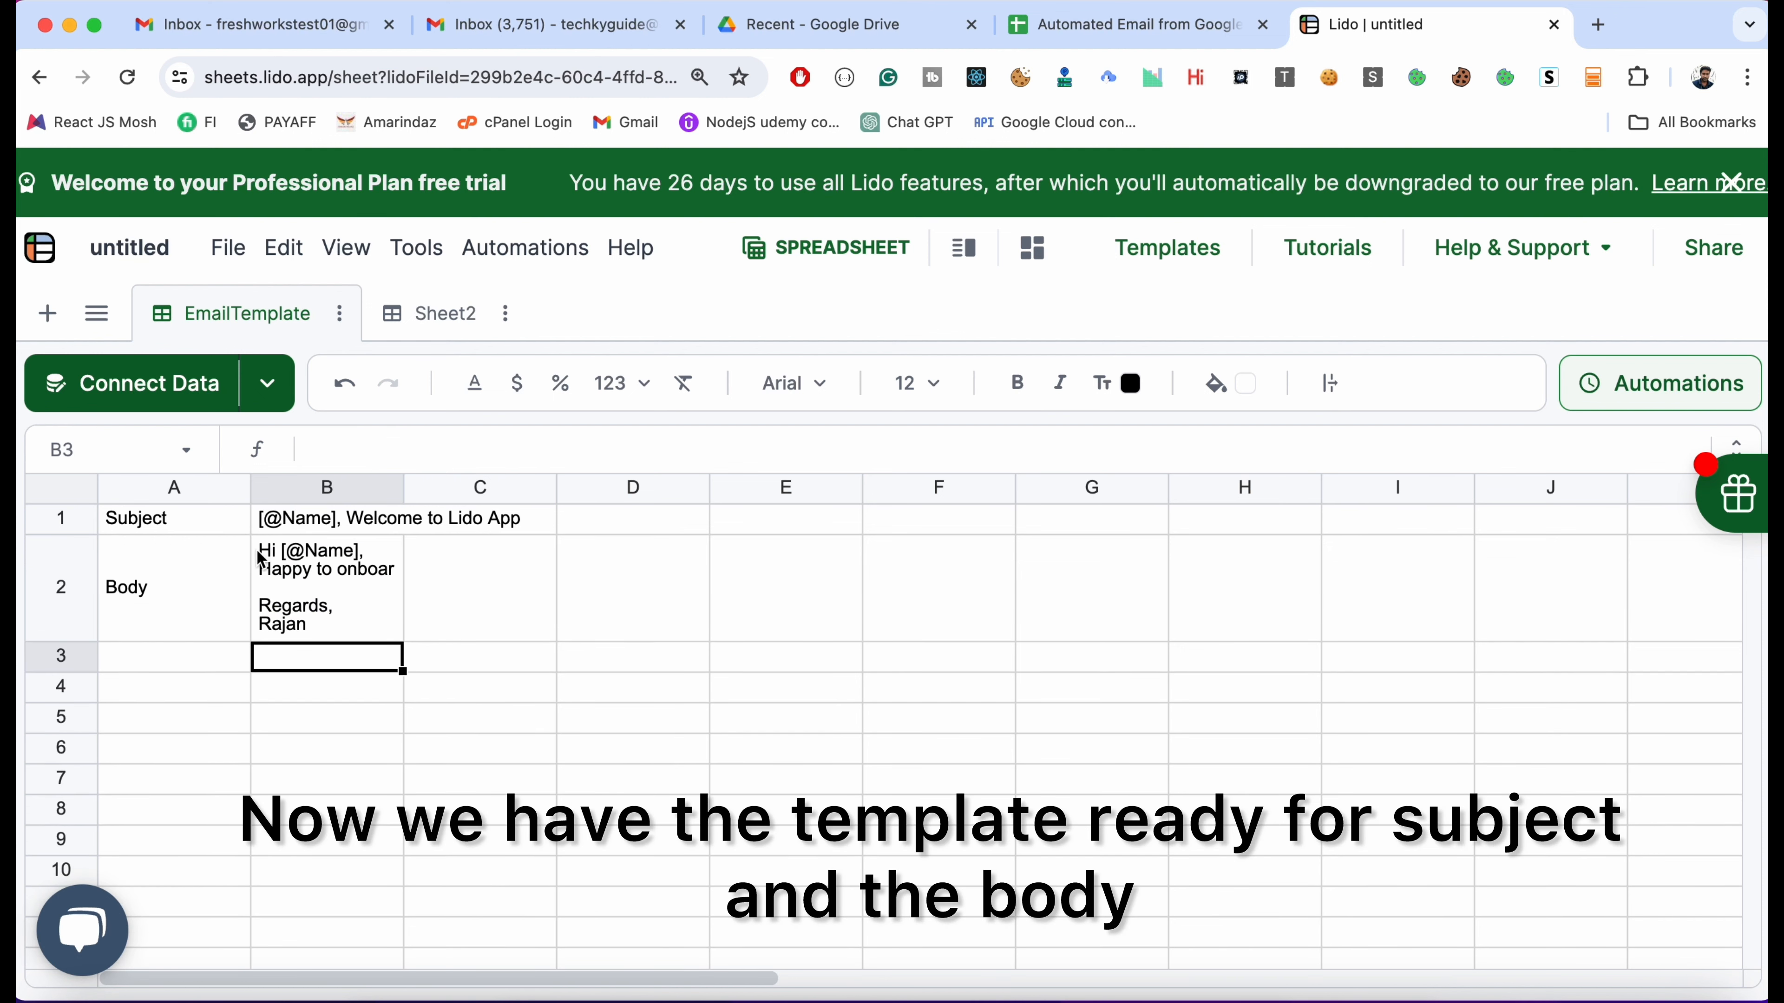
left_click(415, 323)
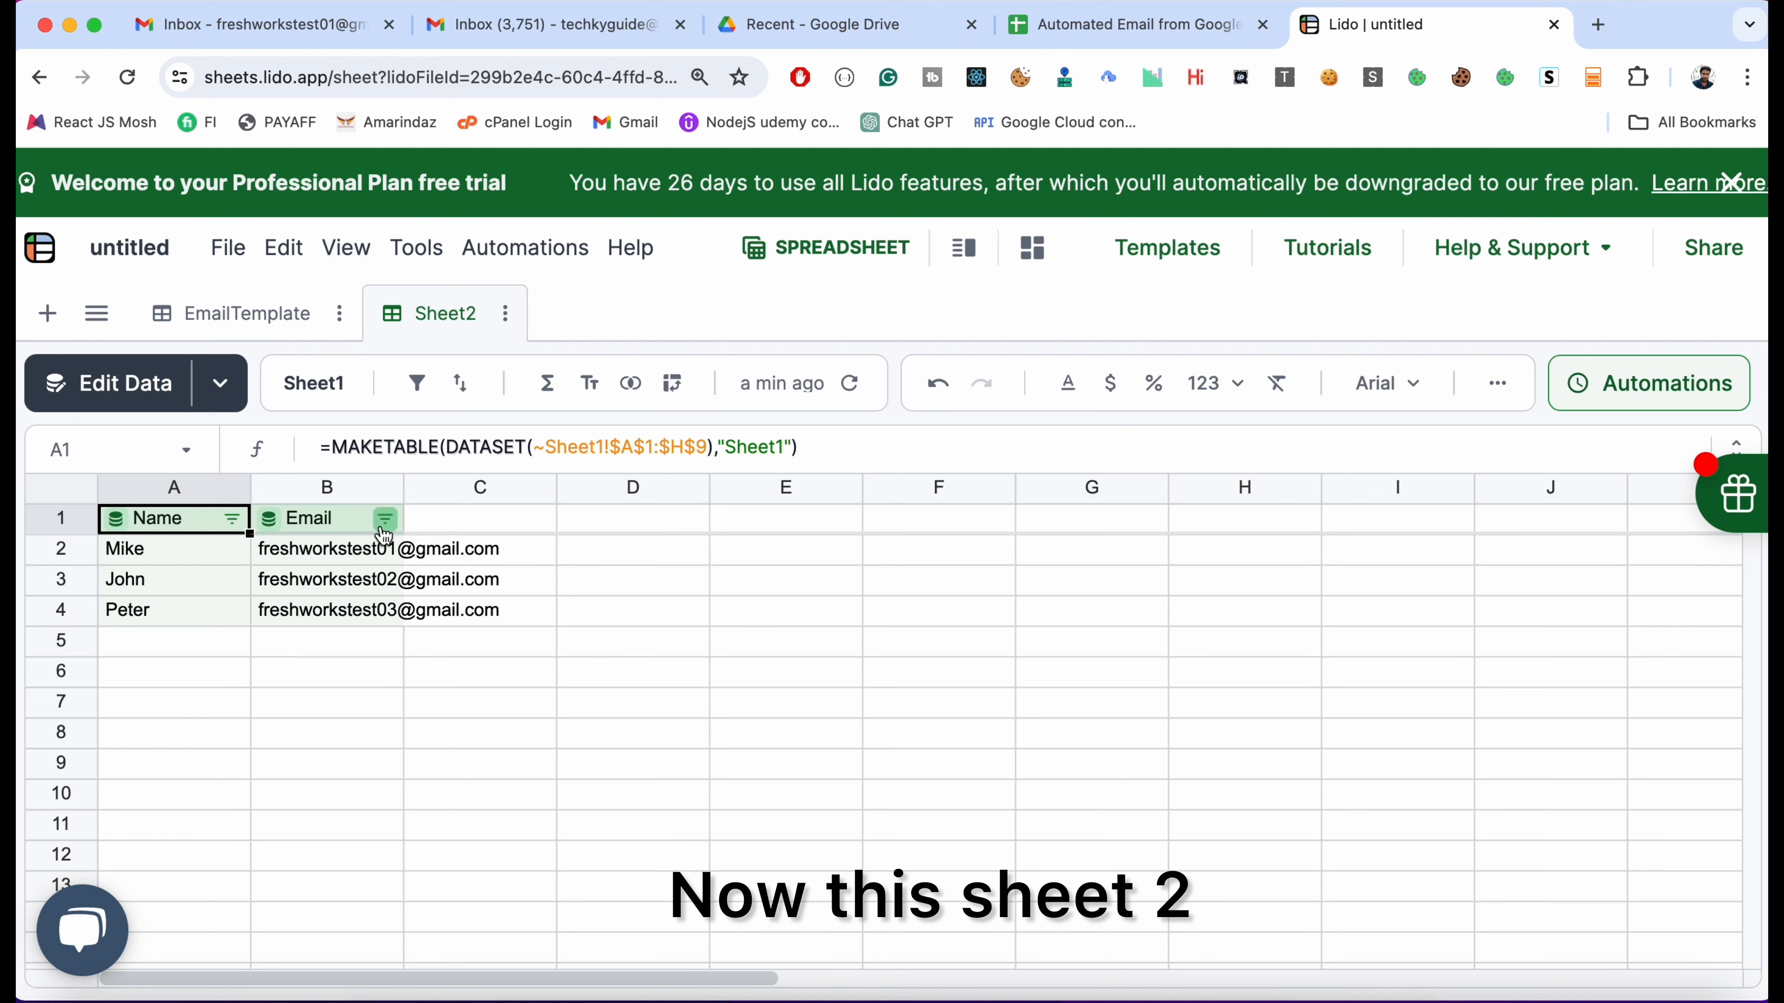
Add the headers Subject in C1 and Body in D1 on Sheet2
mouse_move(463, 531)
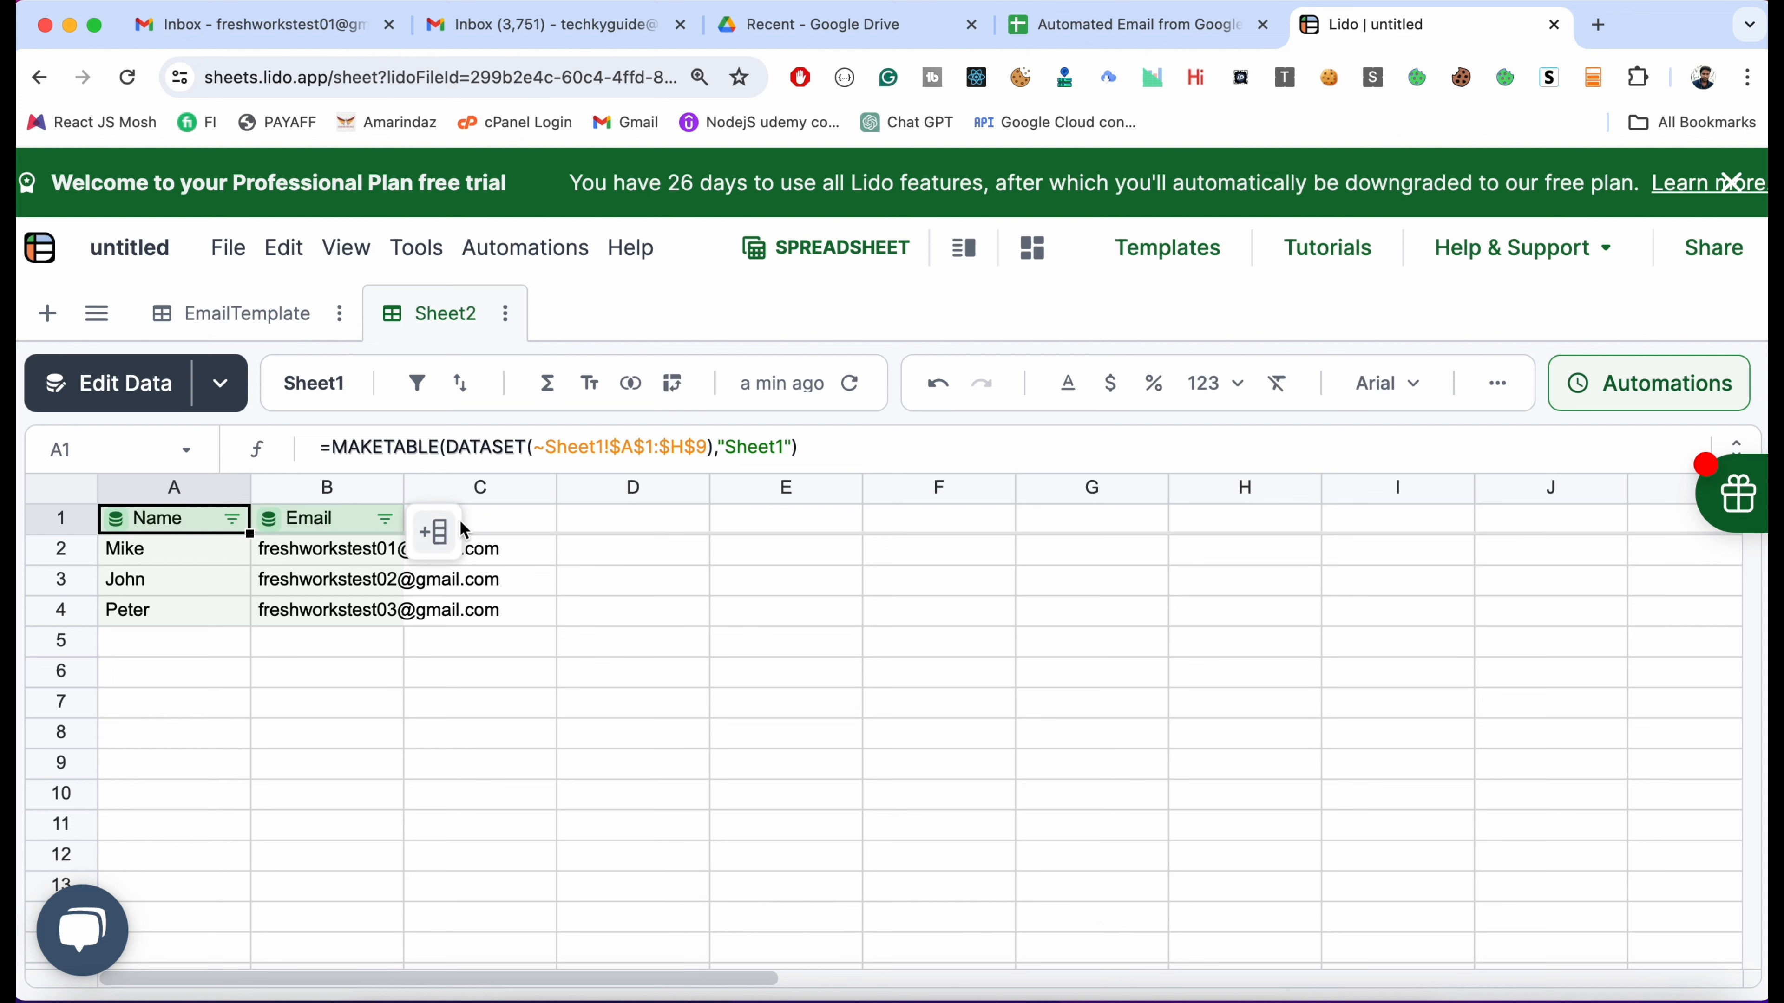
left_click(515, 525)
type("Subject")
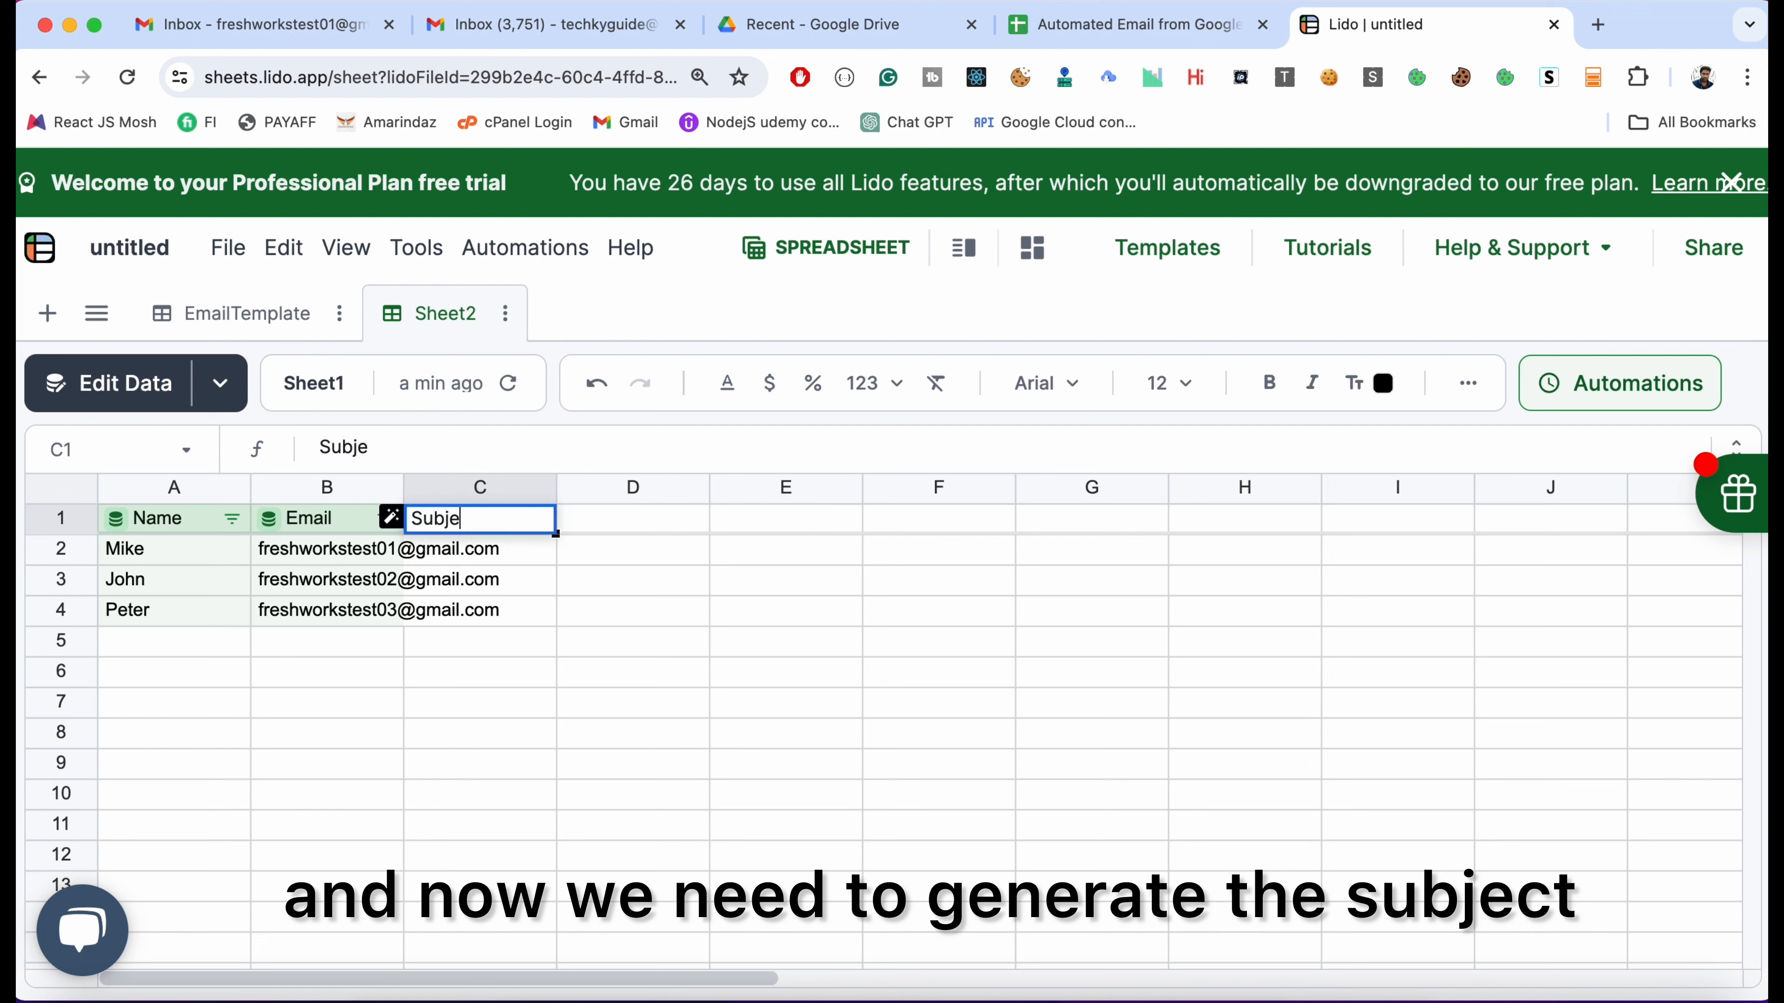
key("Tab")
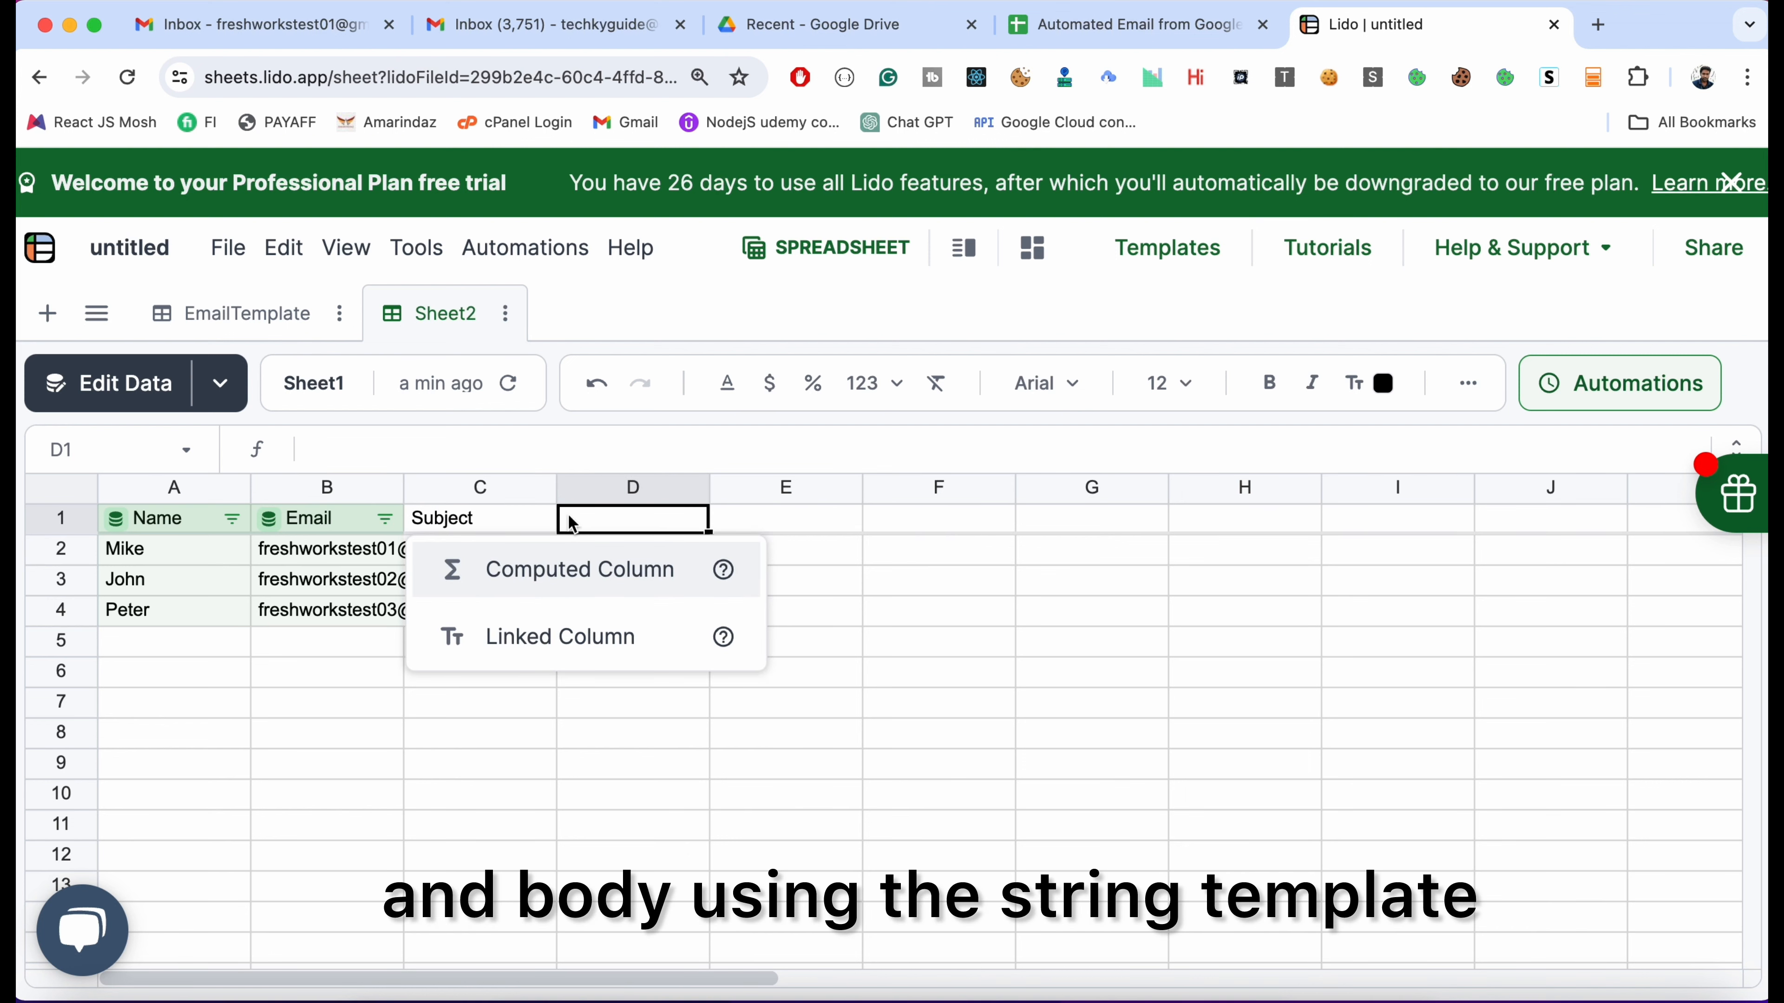
double_click(618, 518)
type("Body")
key("Return")
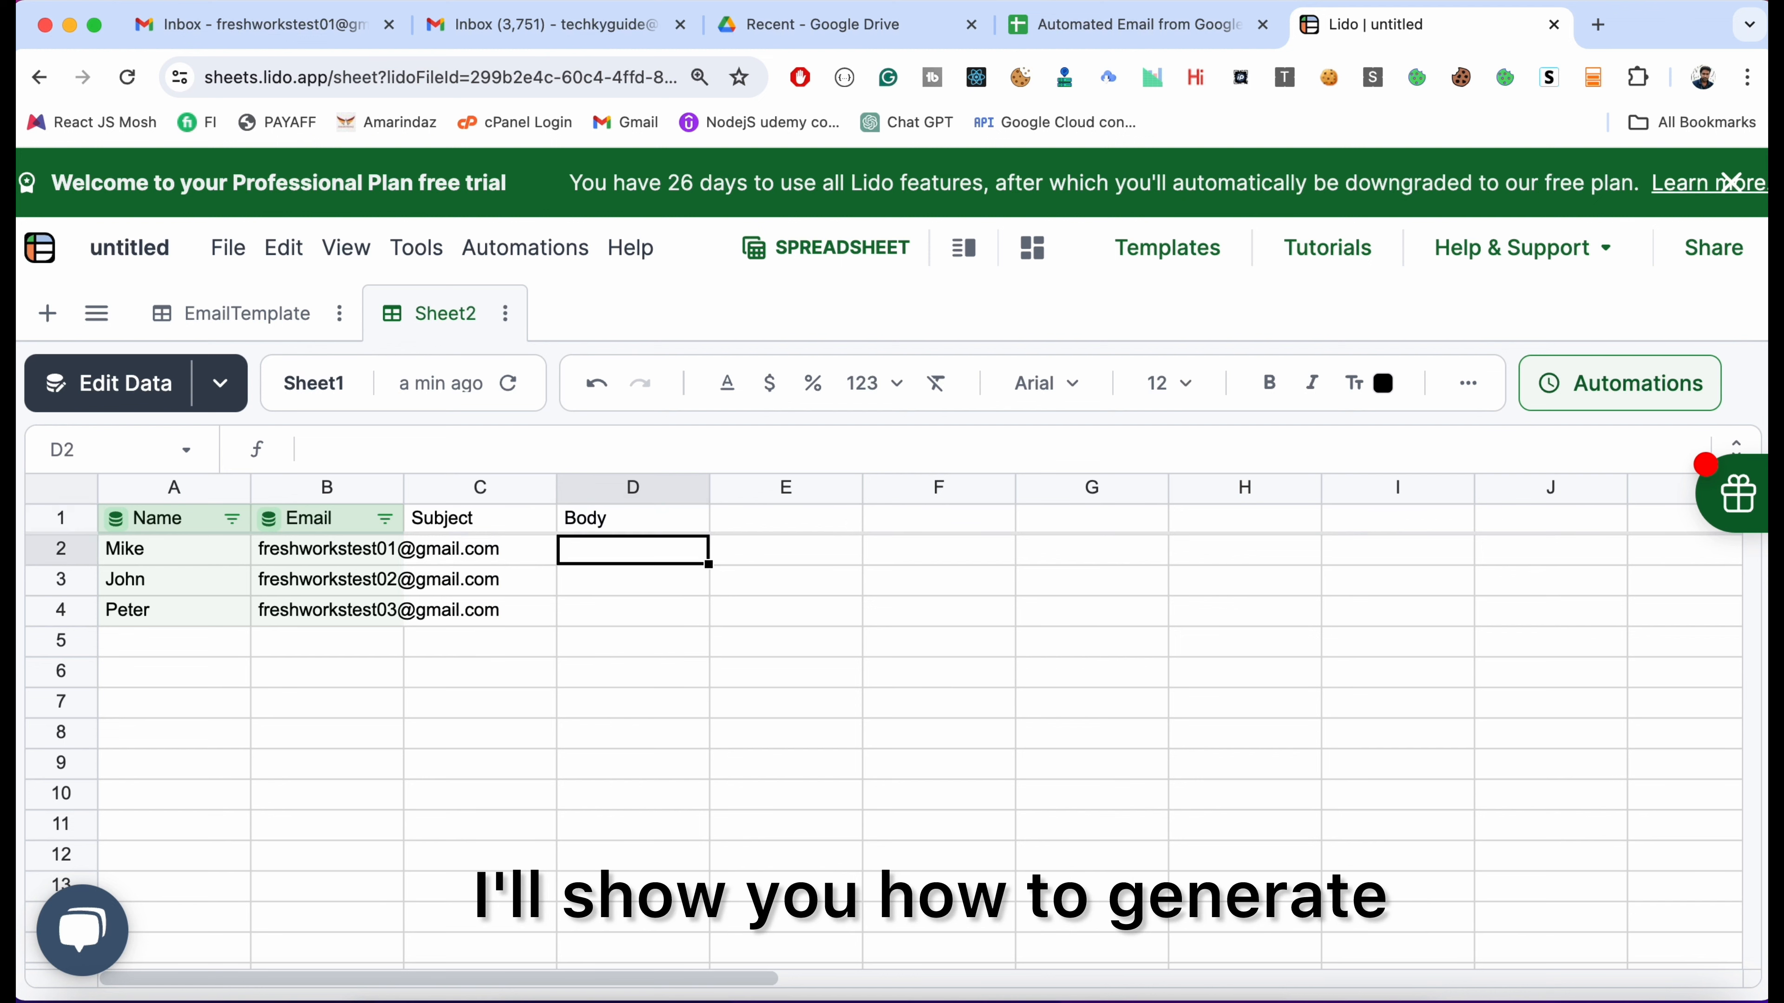
left_click(480, 549)
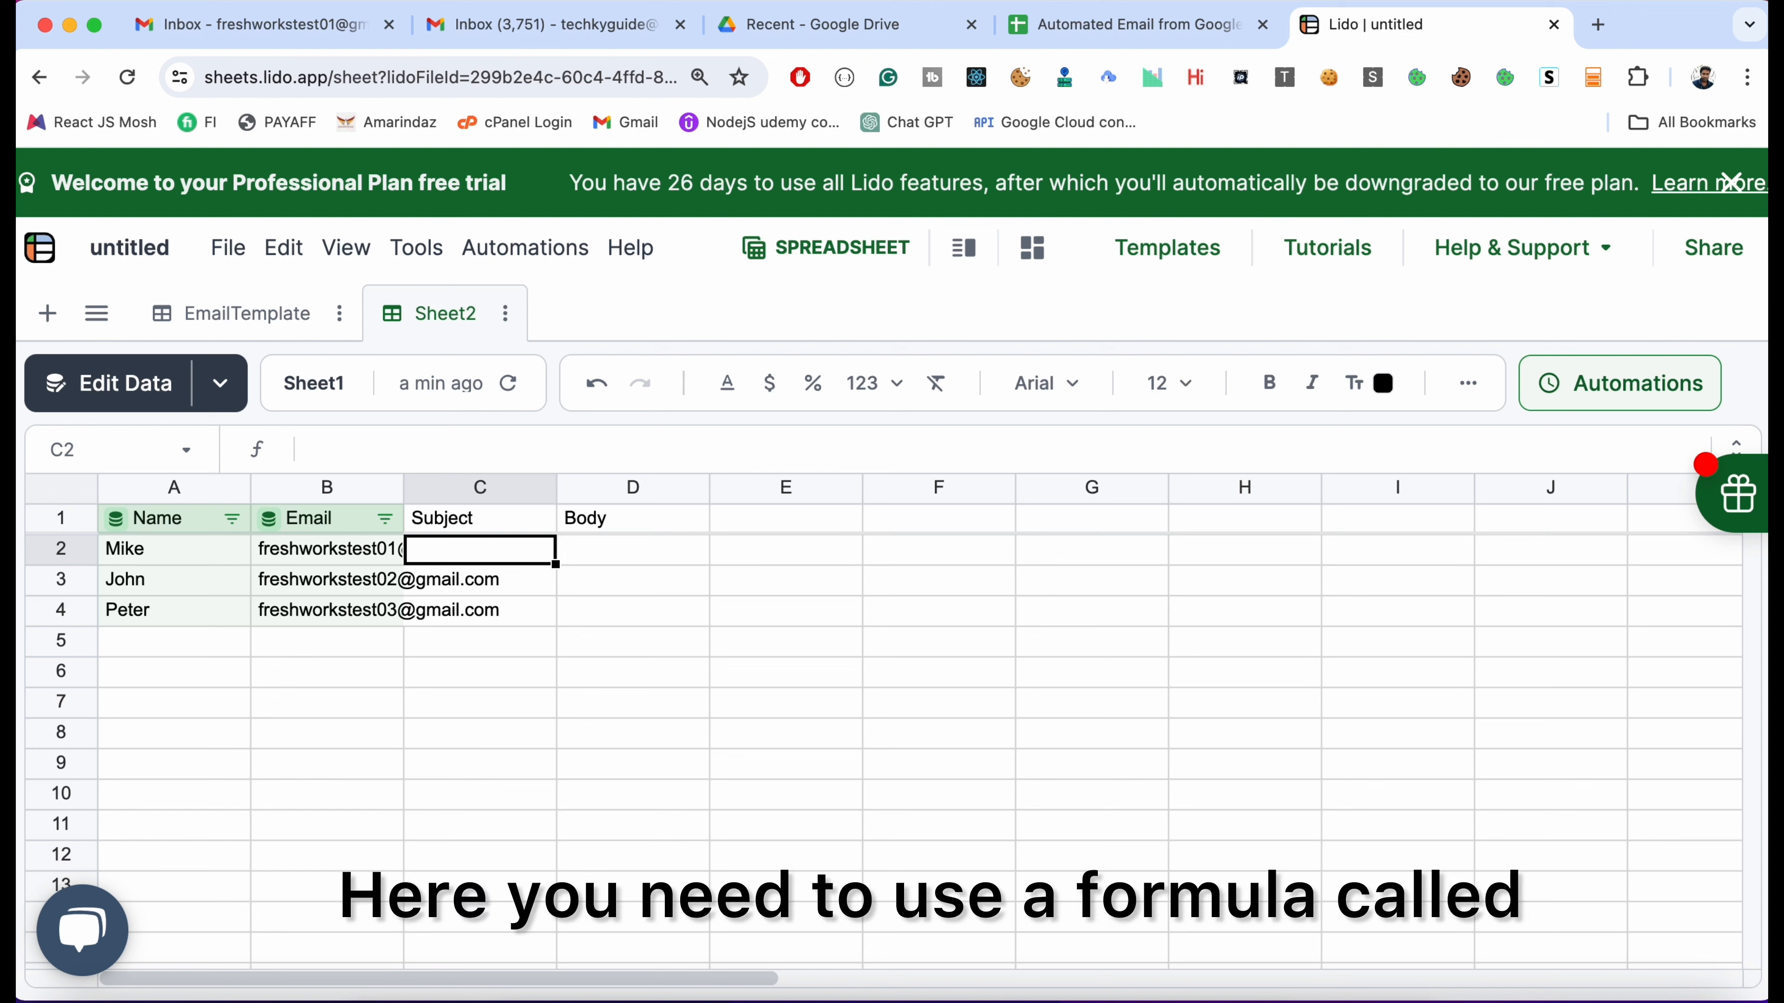
Fill column C with =STRINGTEMPLATE(EmailTemplate!$B$1) subjects and widen it to fit
type("=")
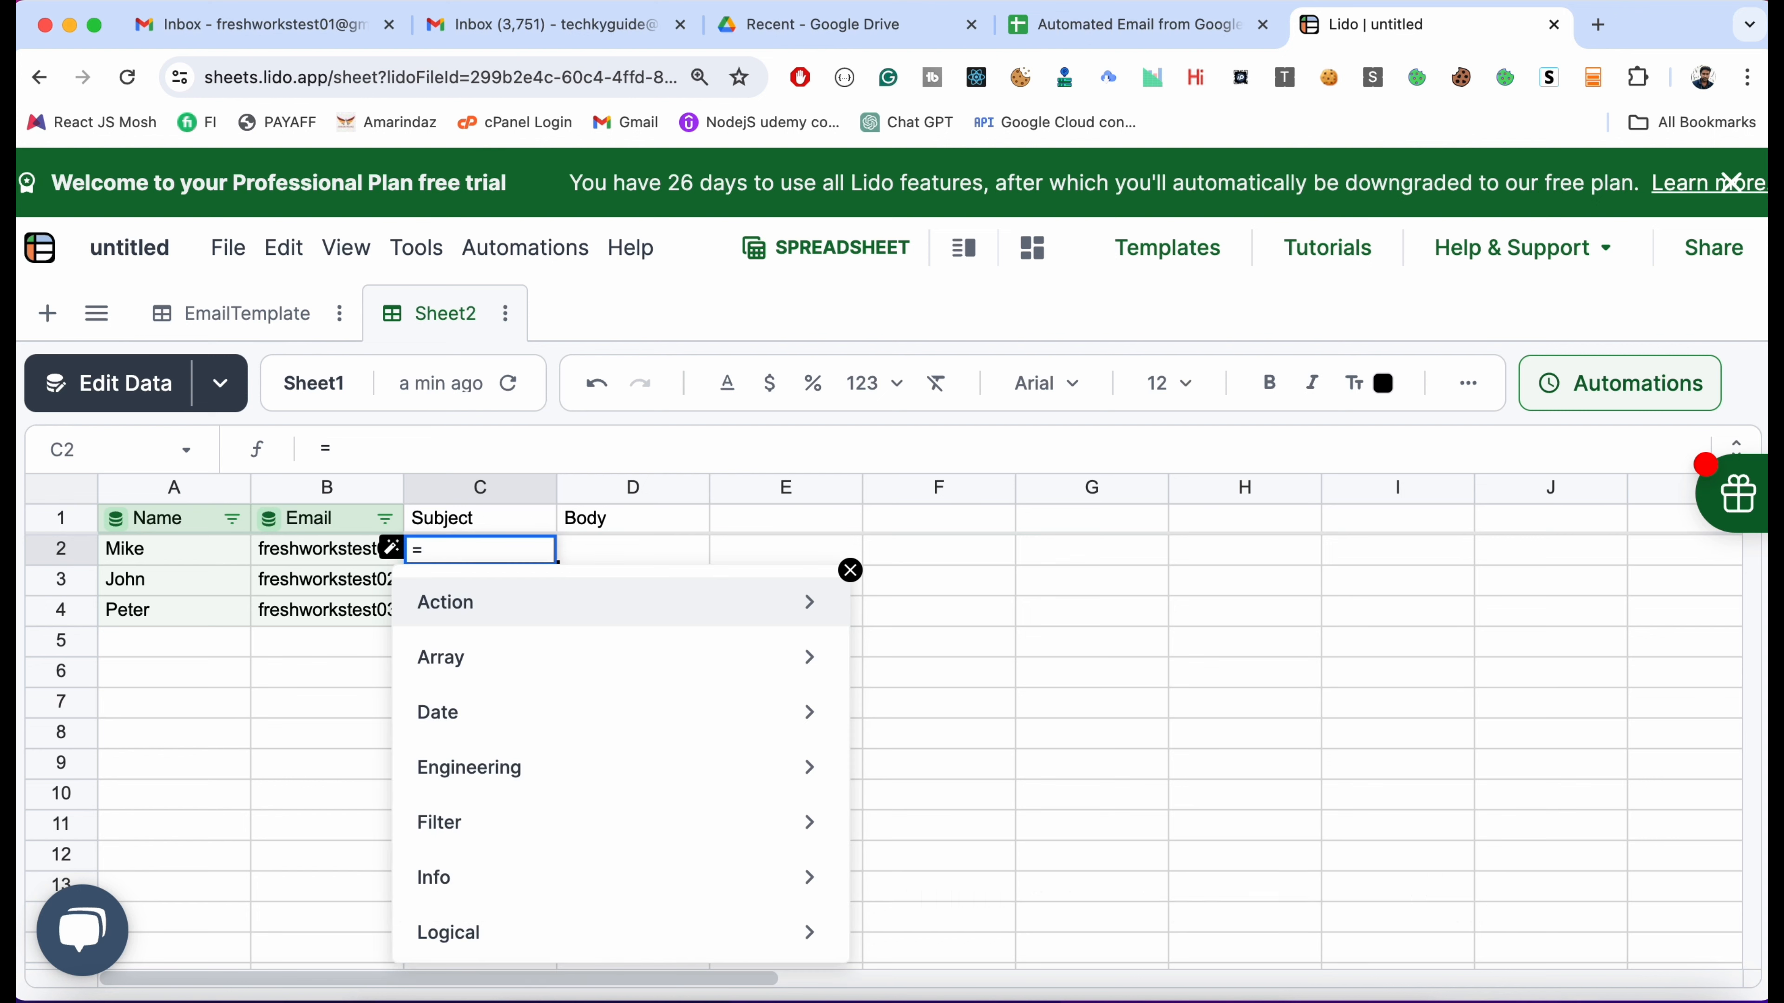
type("str")
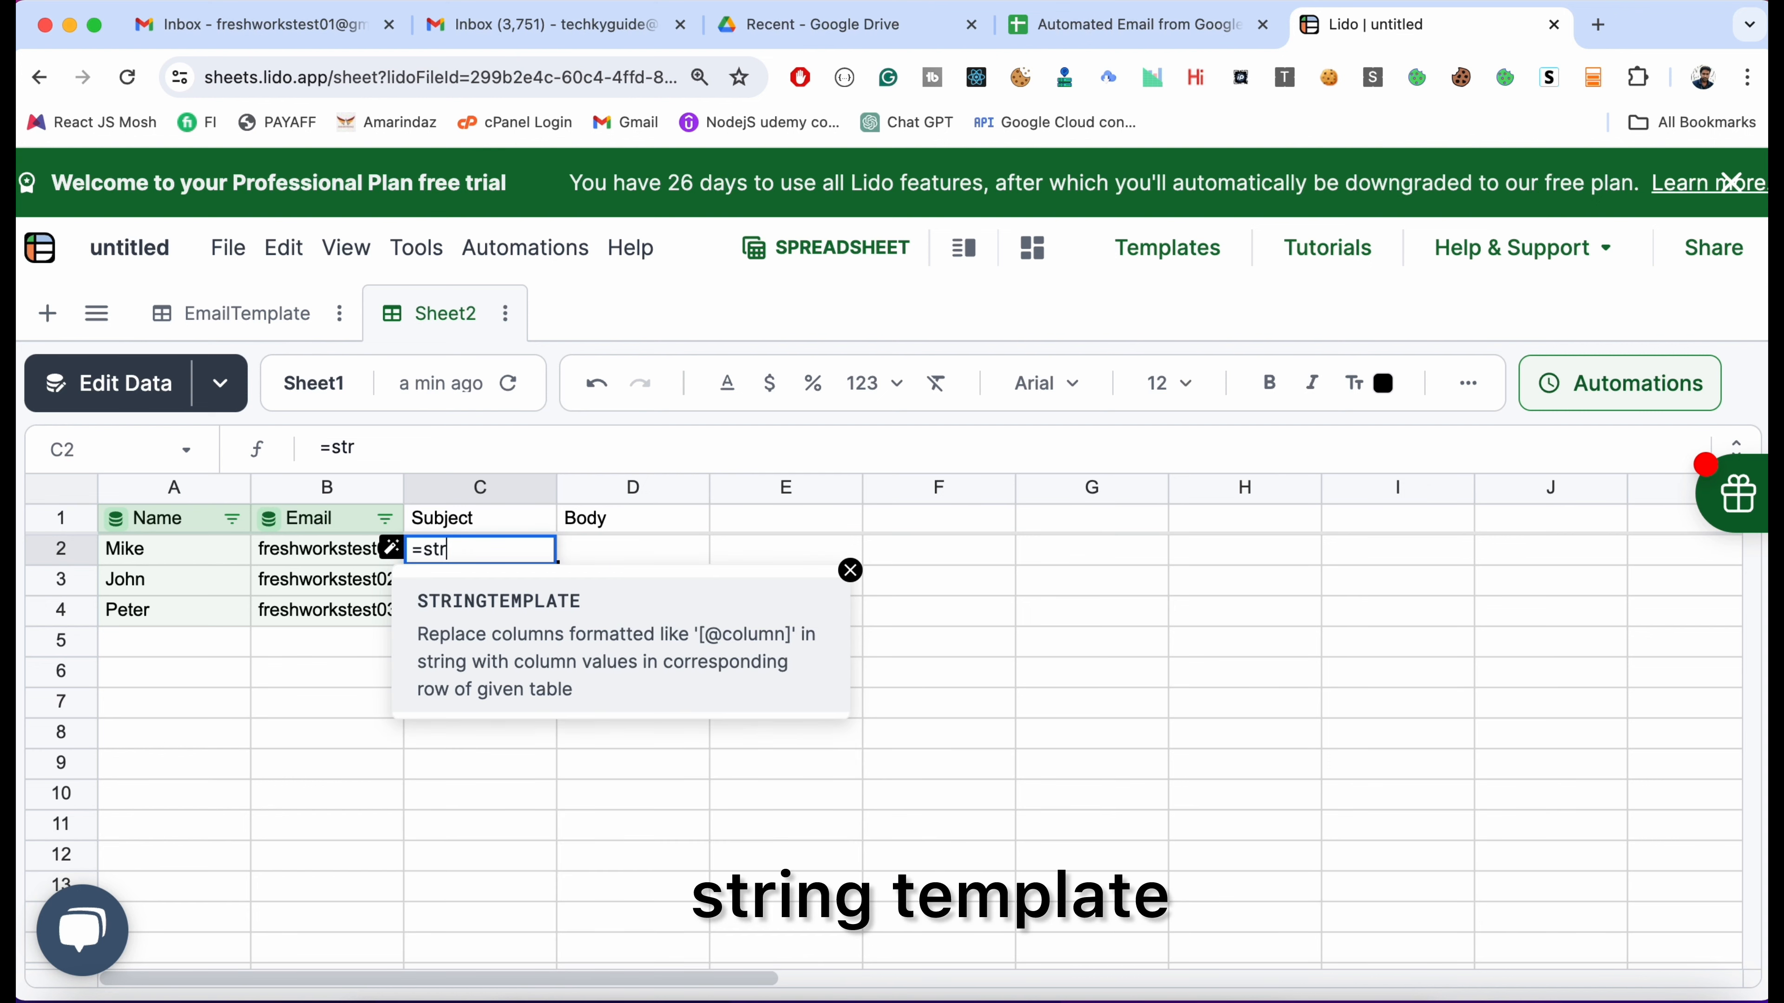
key("Tab")
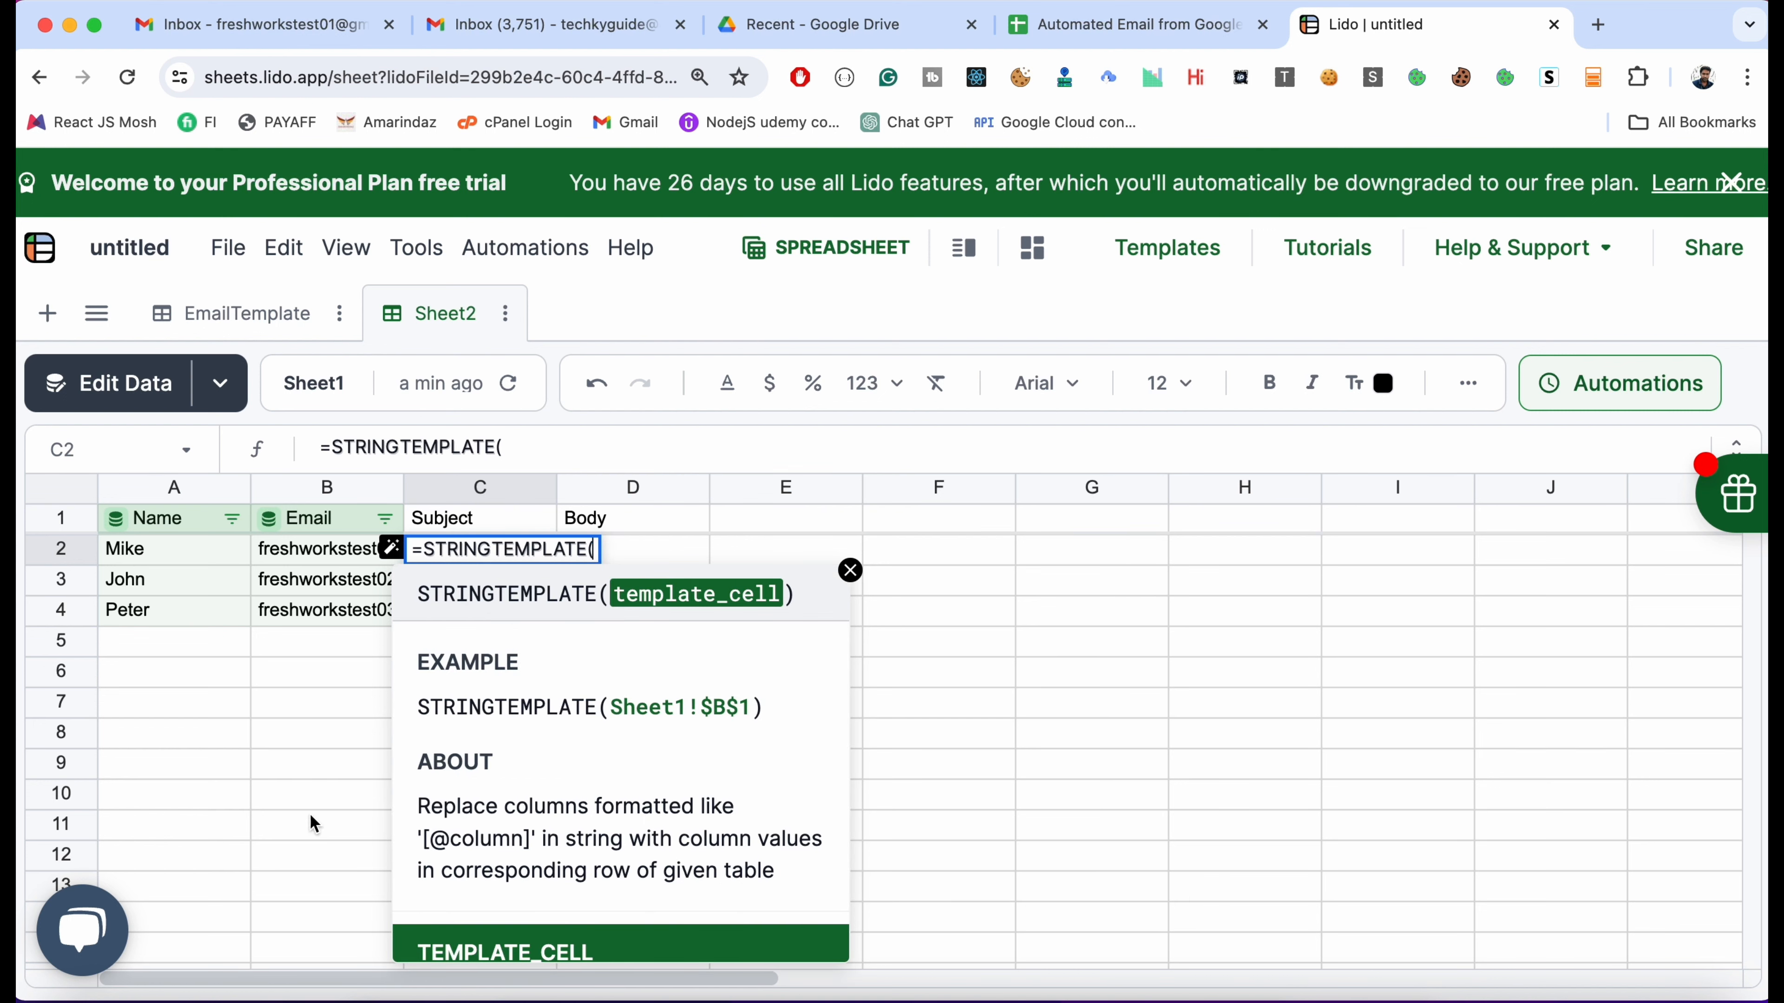
left_click(235, 316)
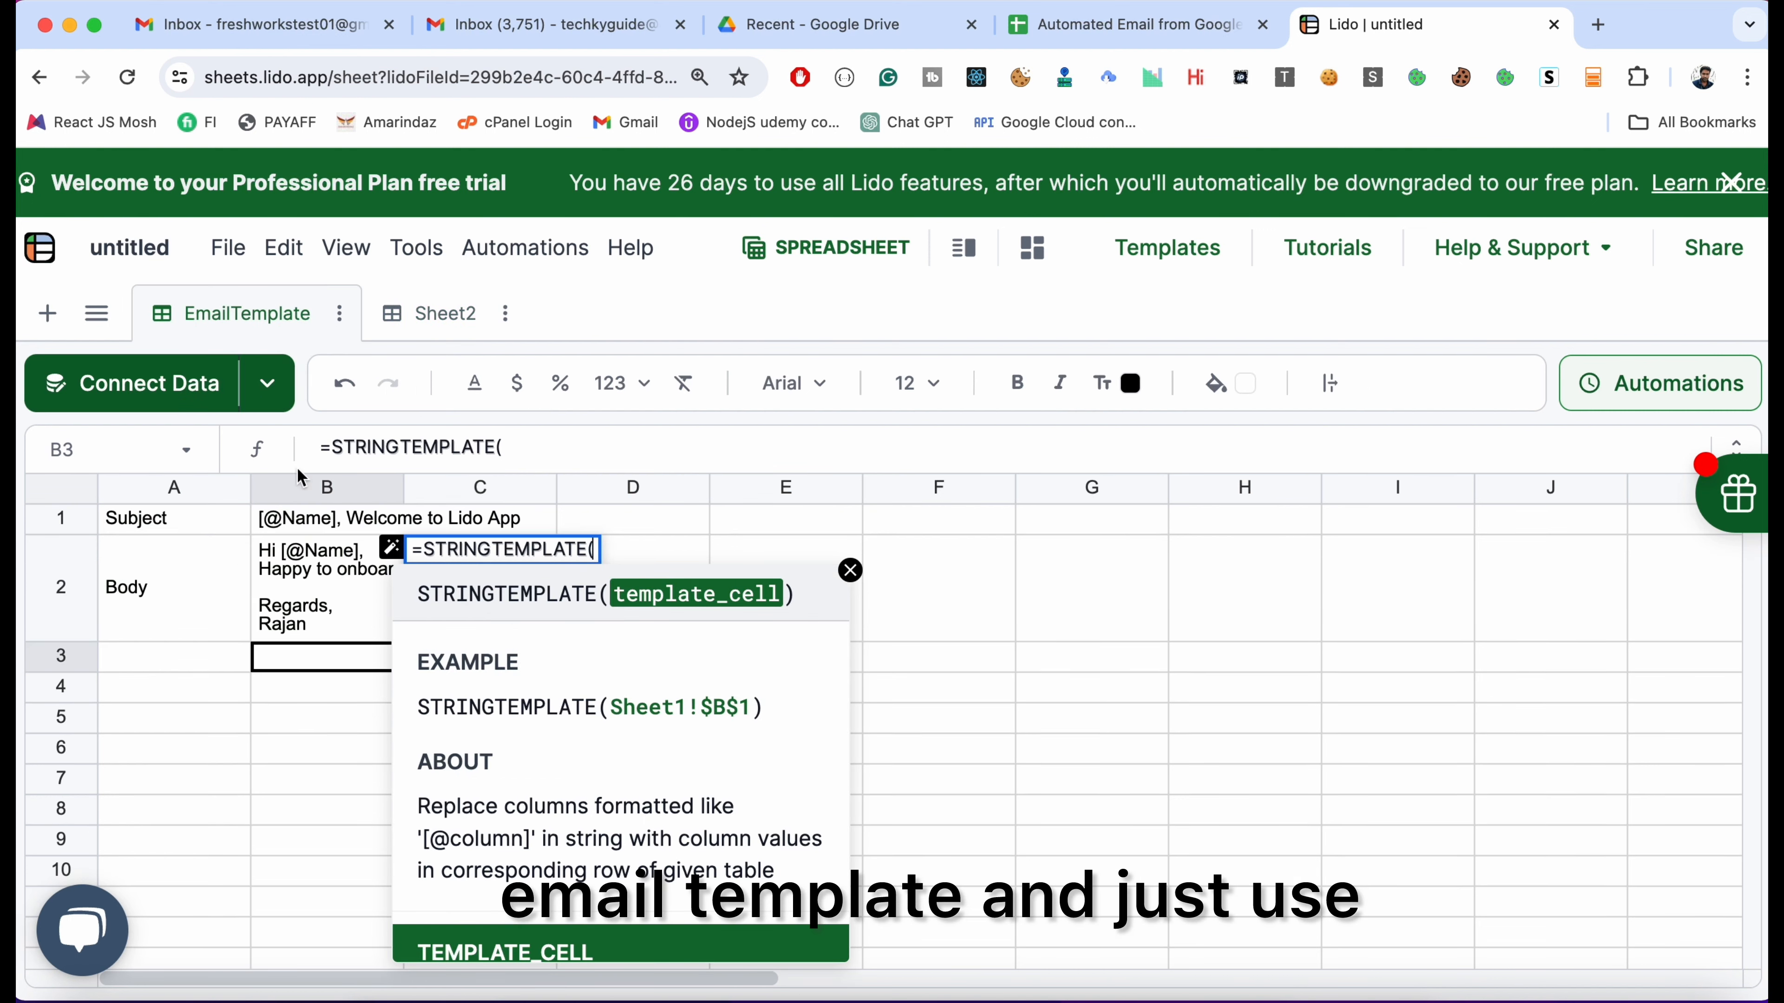
left_click(286, 519)
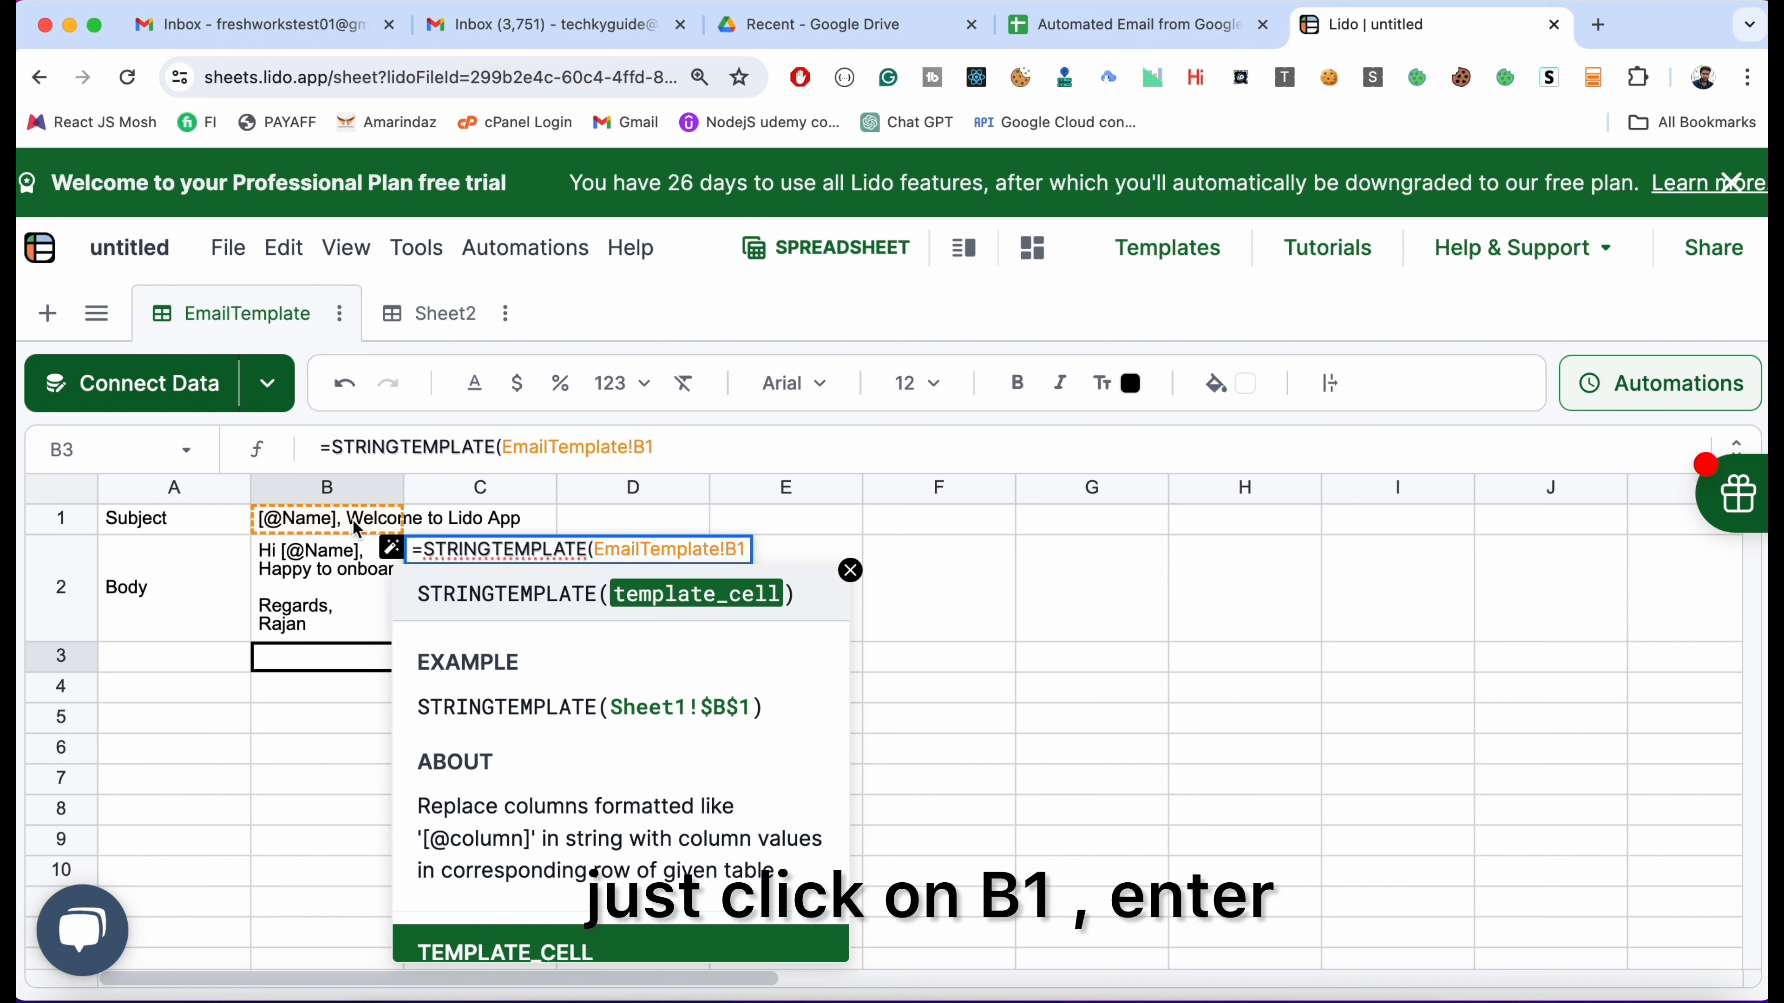
key("Return")
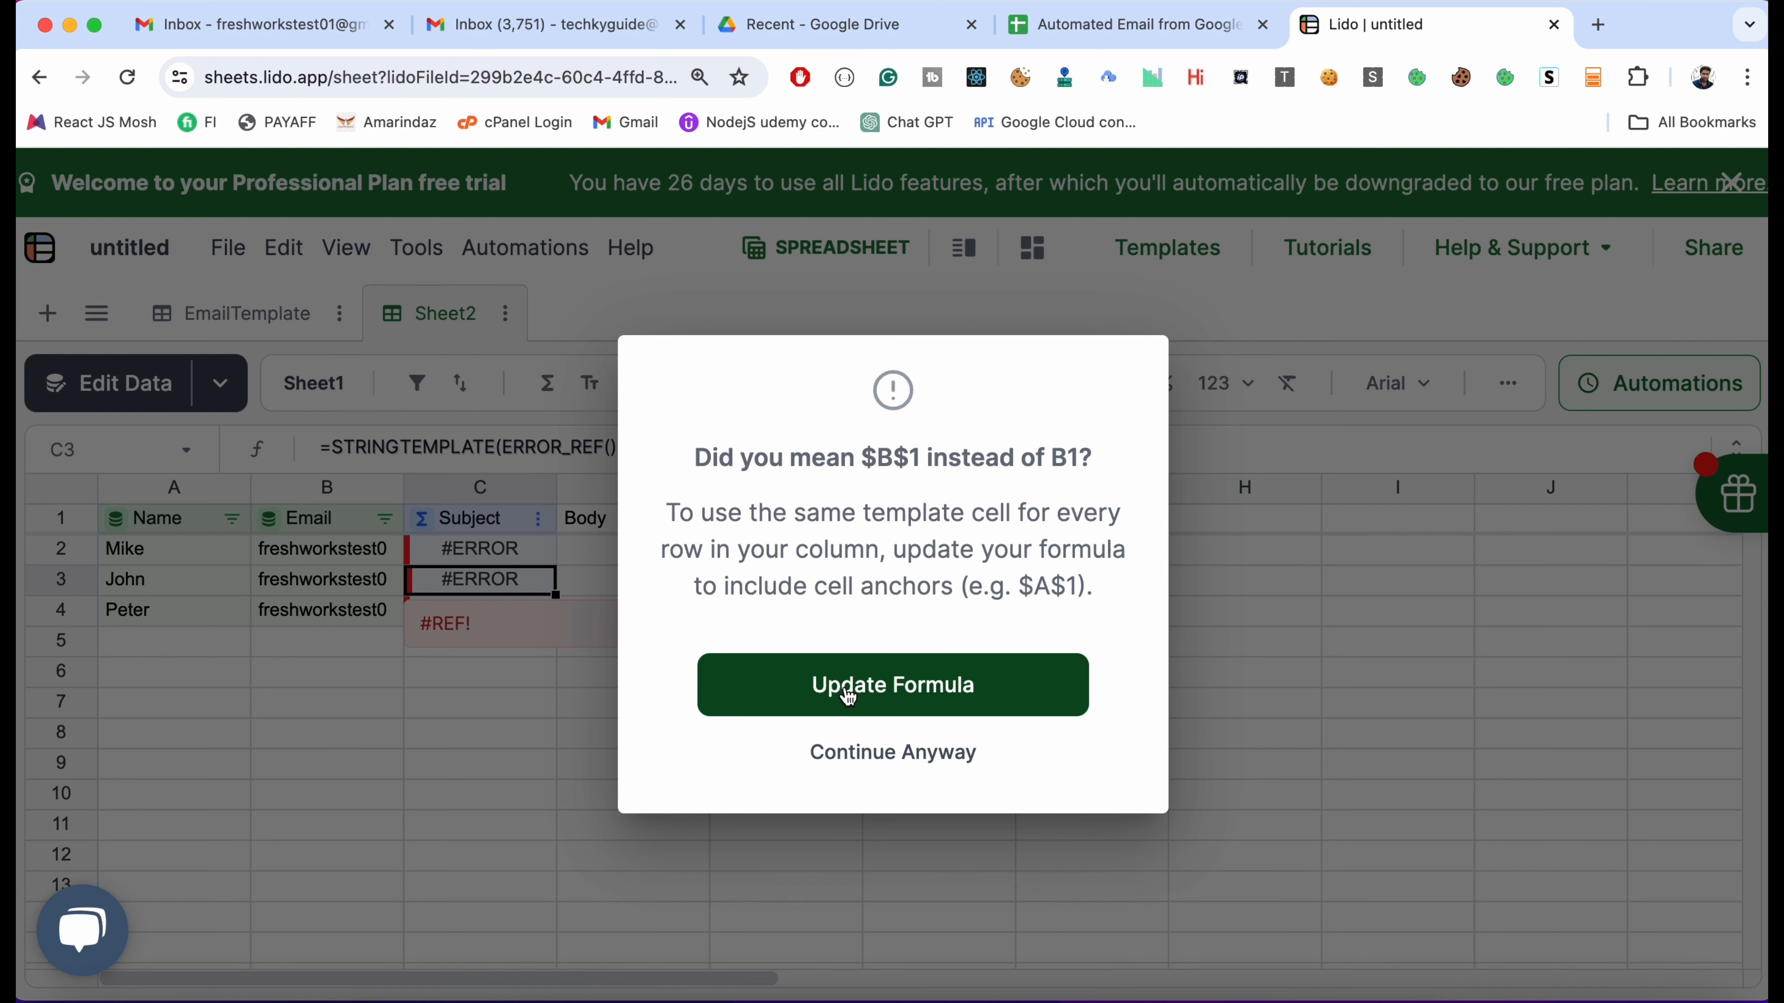
left_click(878, 692)
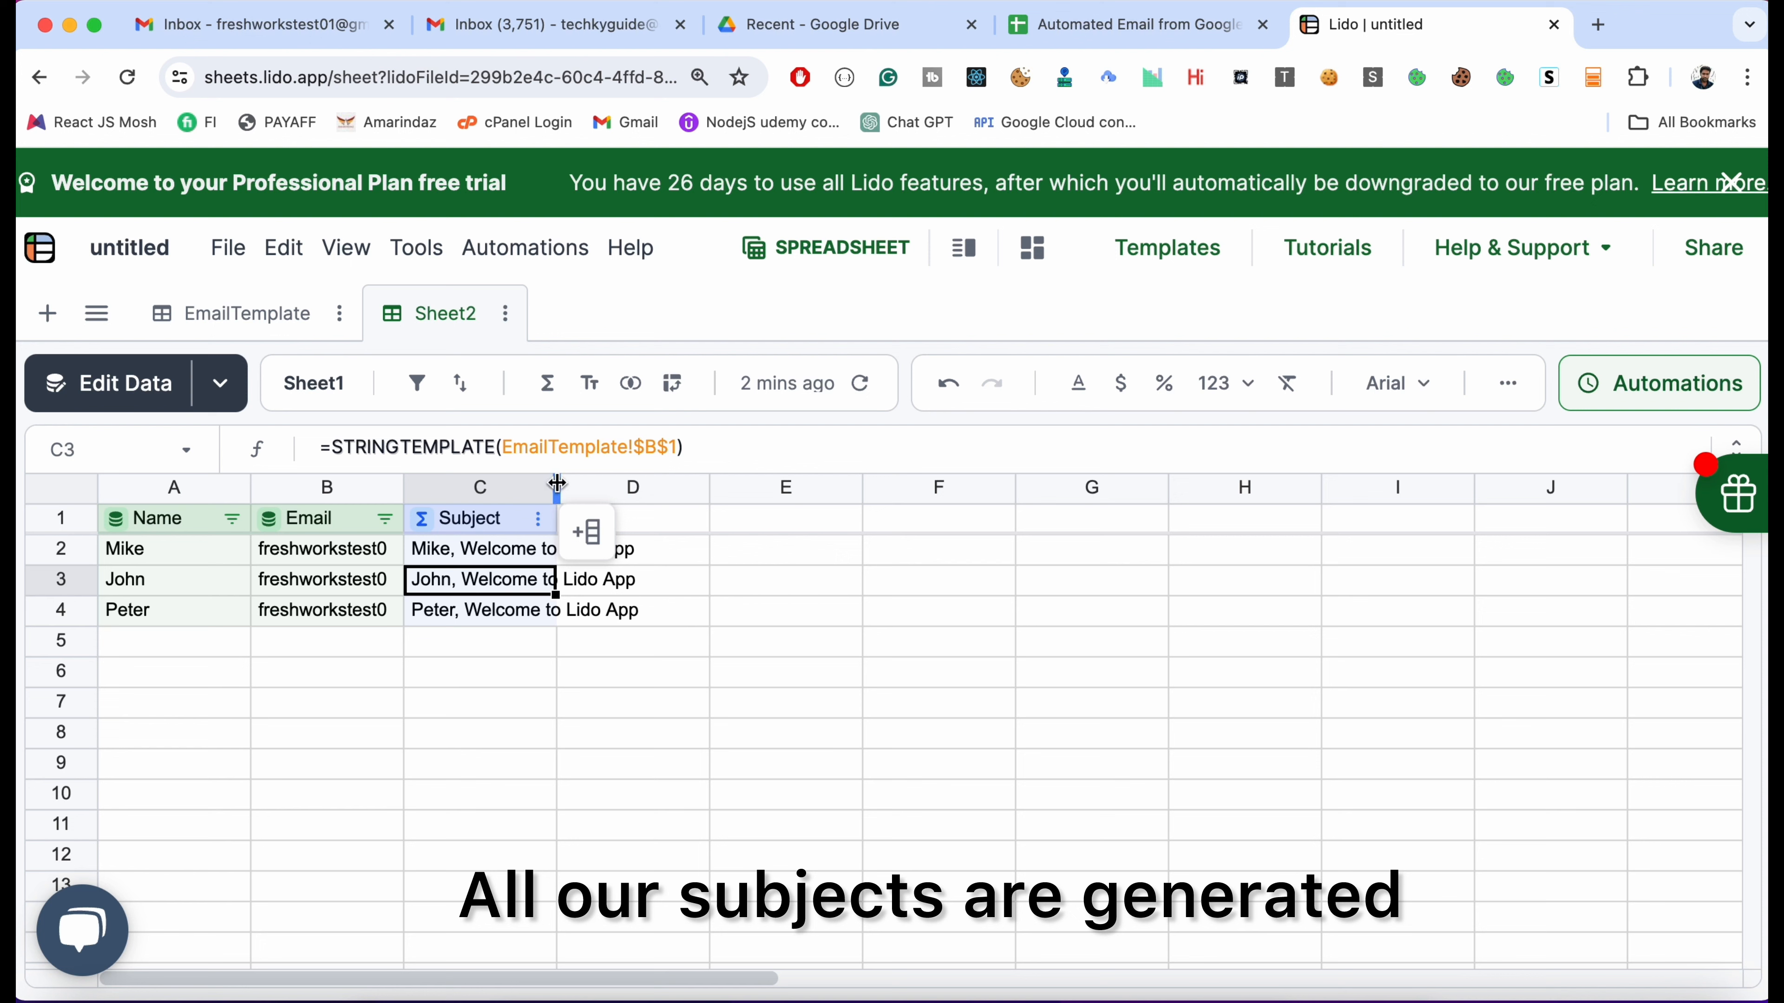
left_click_drag(557, 483, 747, 485)
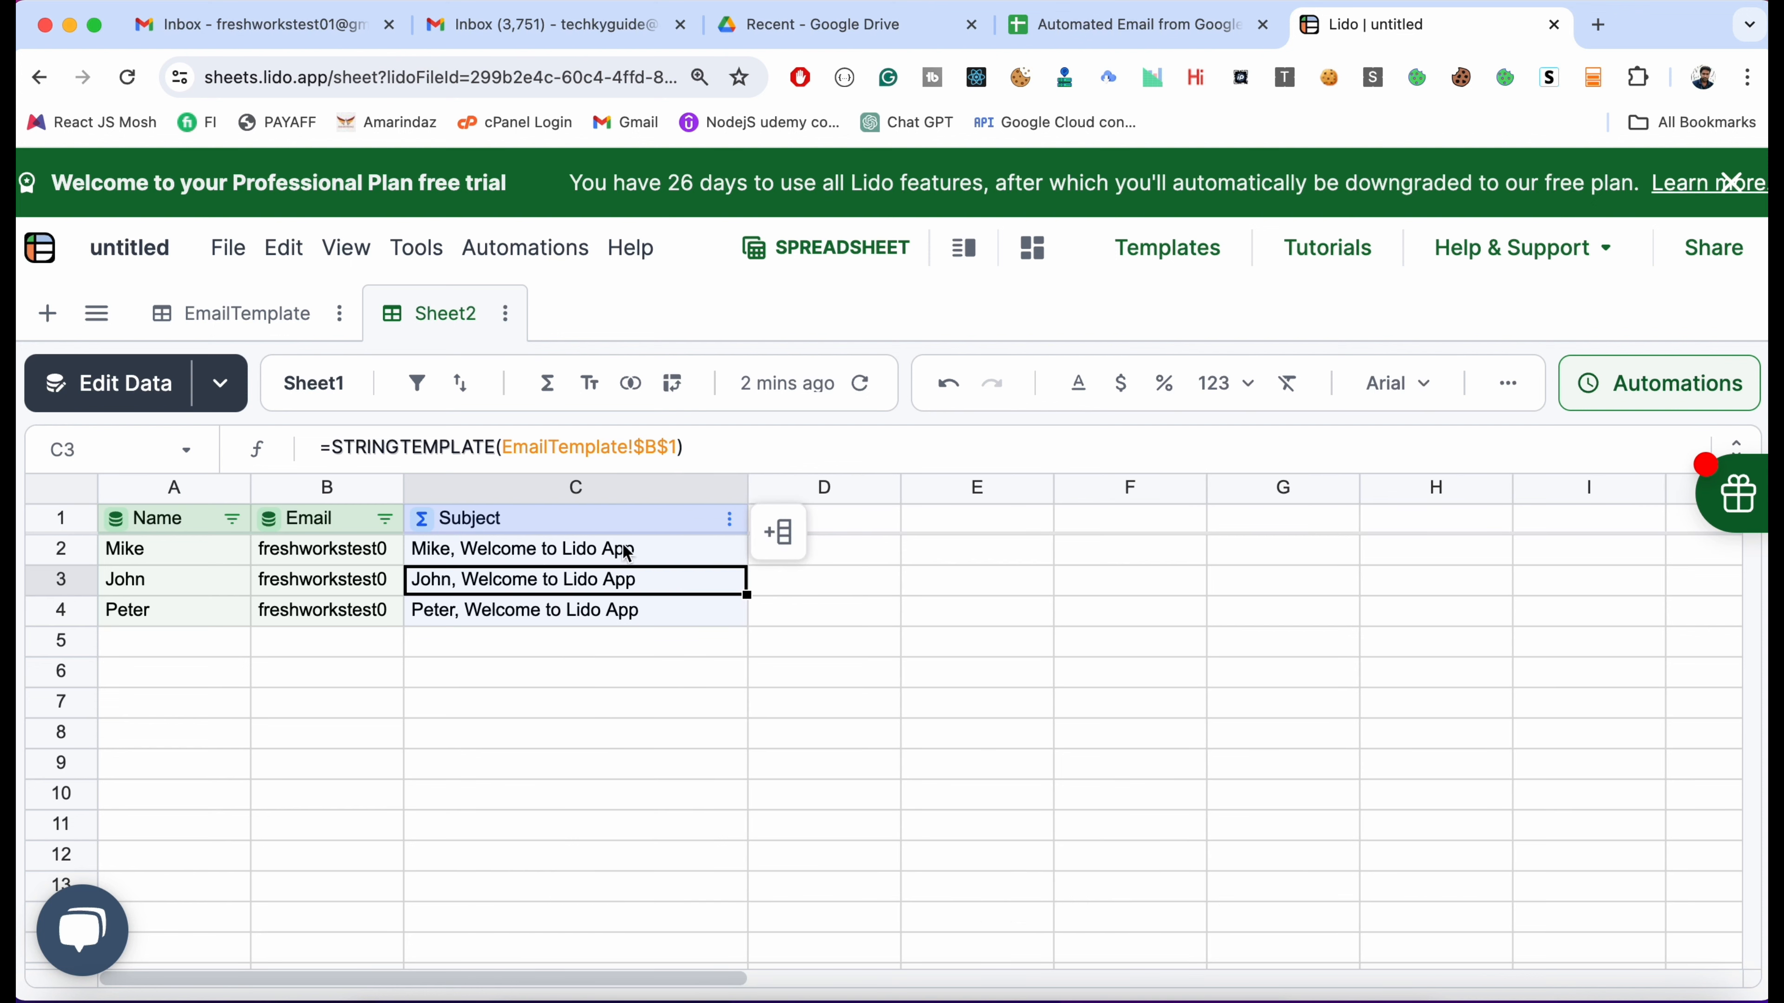
left_click(788, 653)
Fill the Body column with =STRINGTEMPLATE(EmailTemplate!$B$2) for every row
left_click(804, 564)
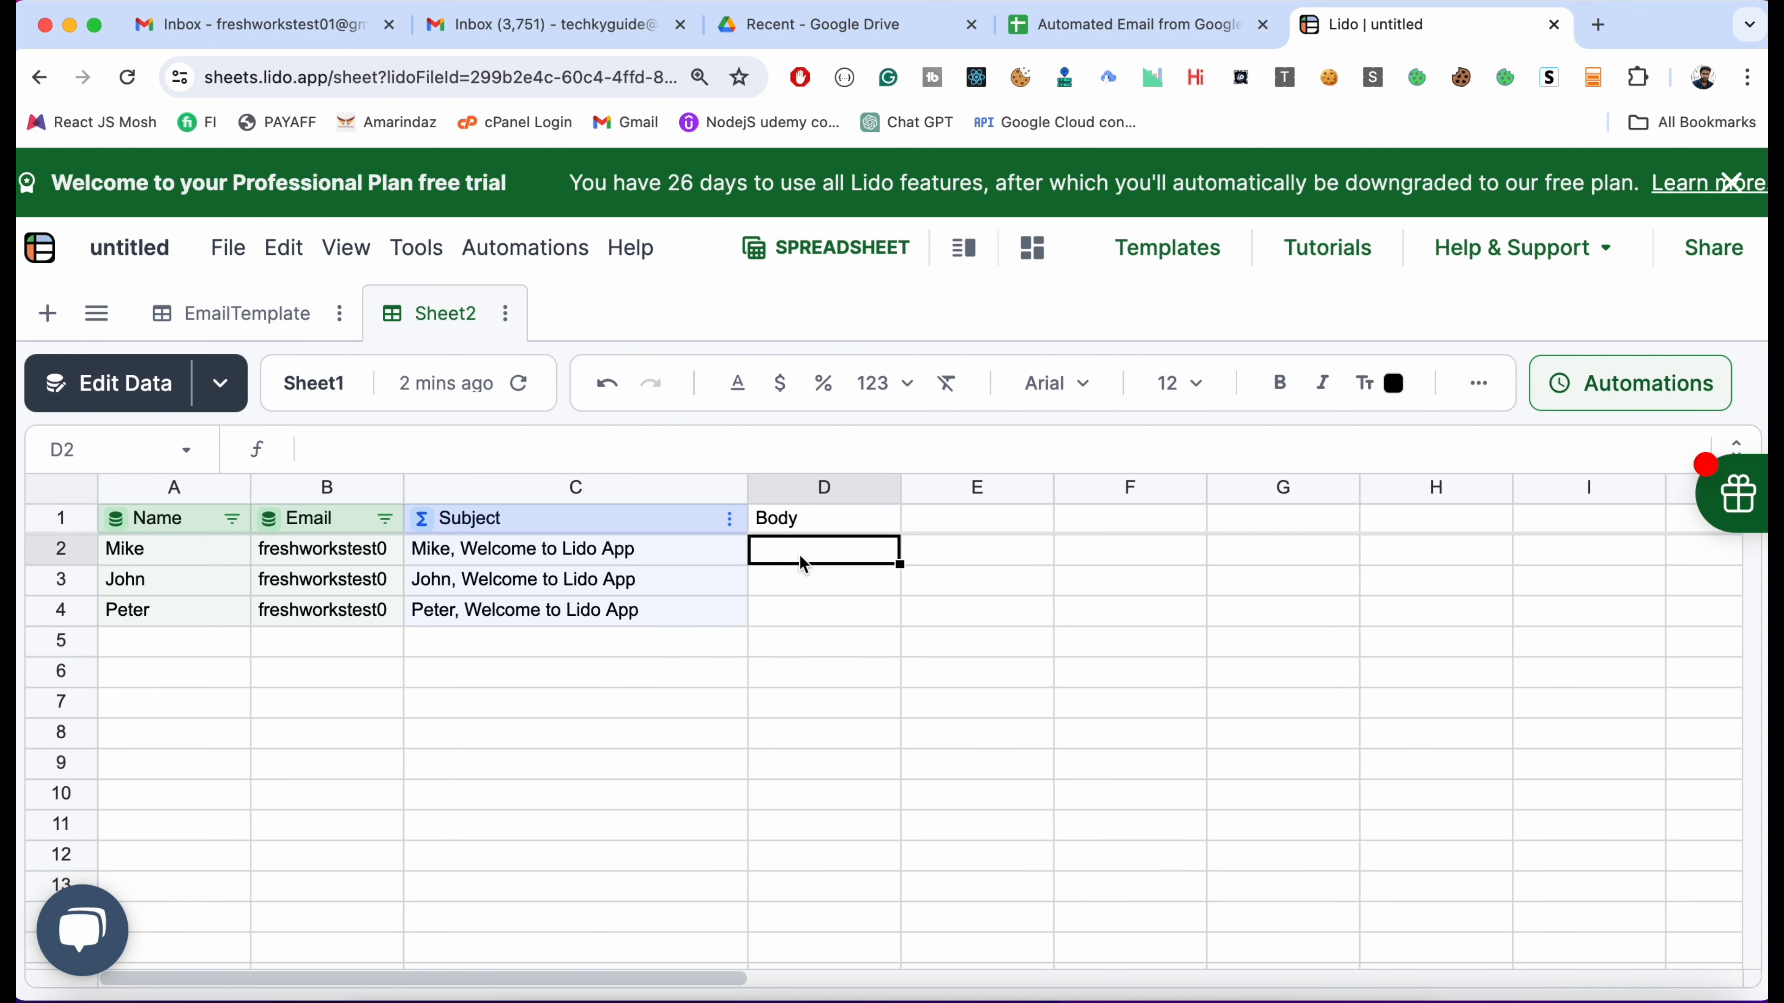
double_click(804, 564)
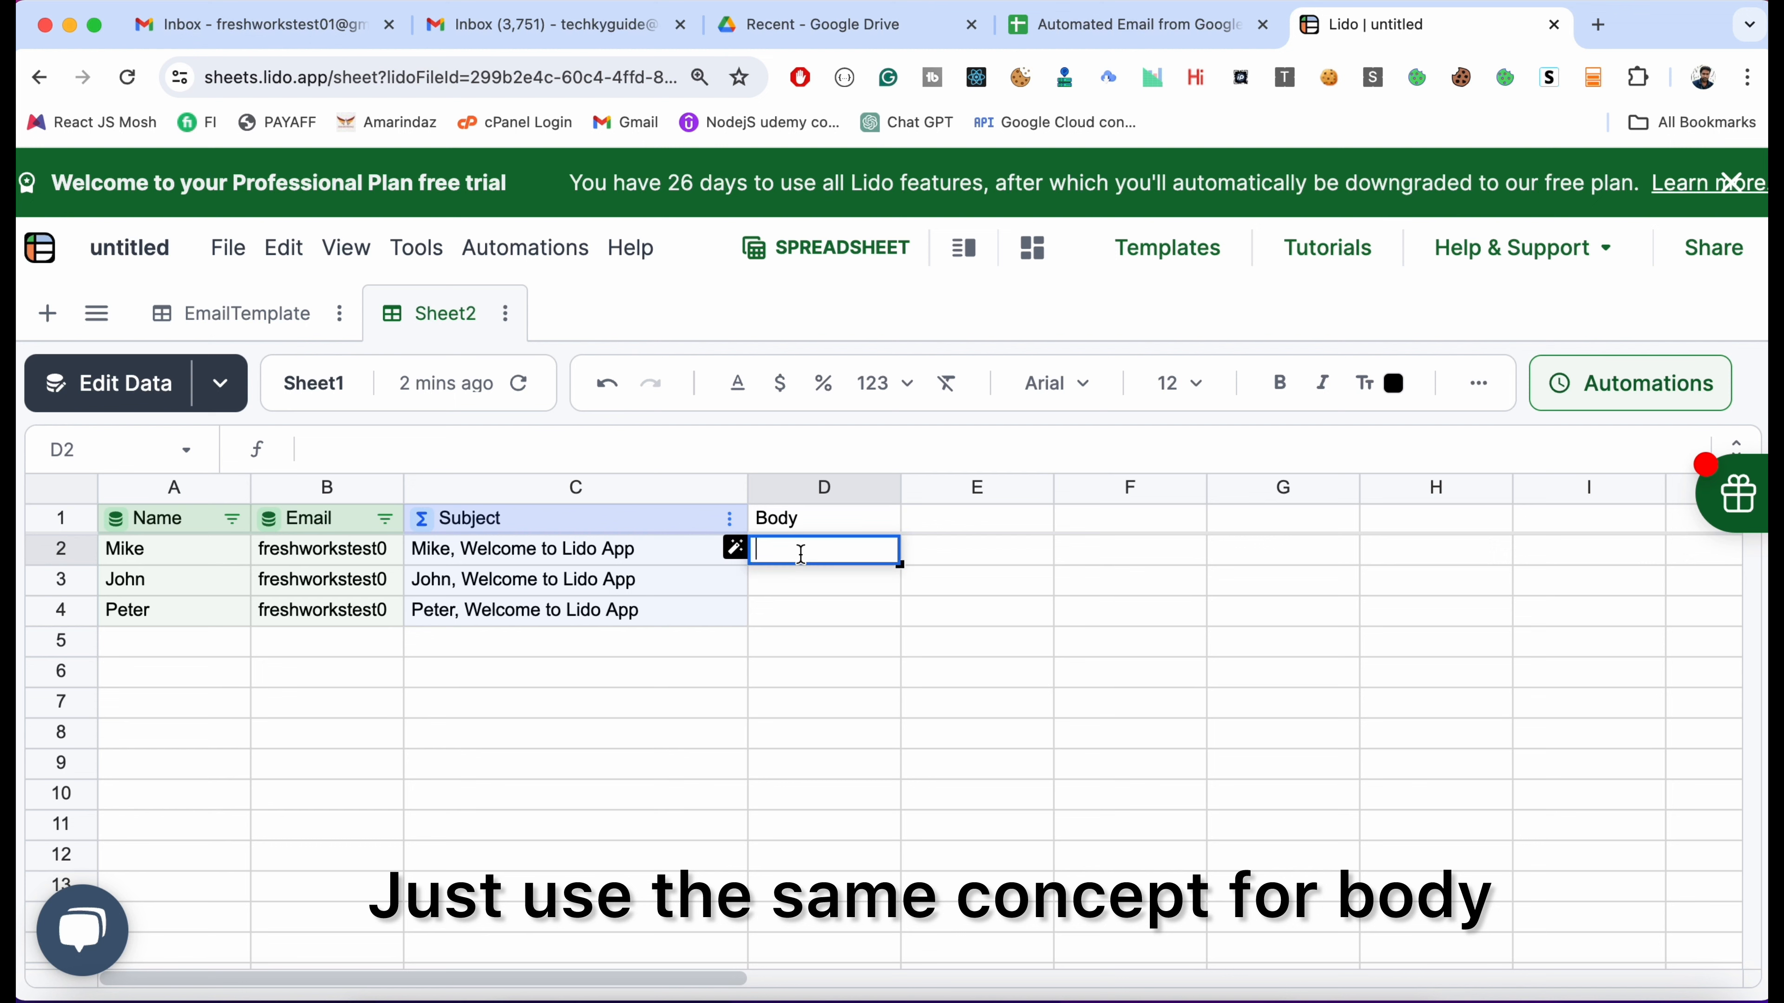
type("=str")
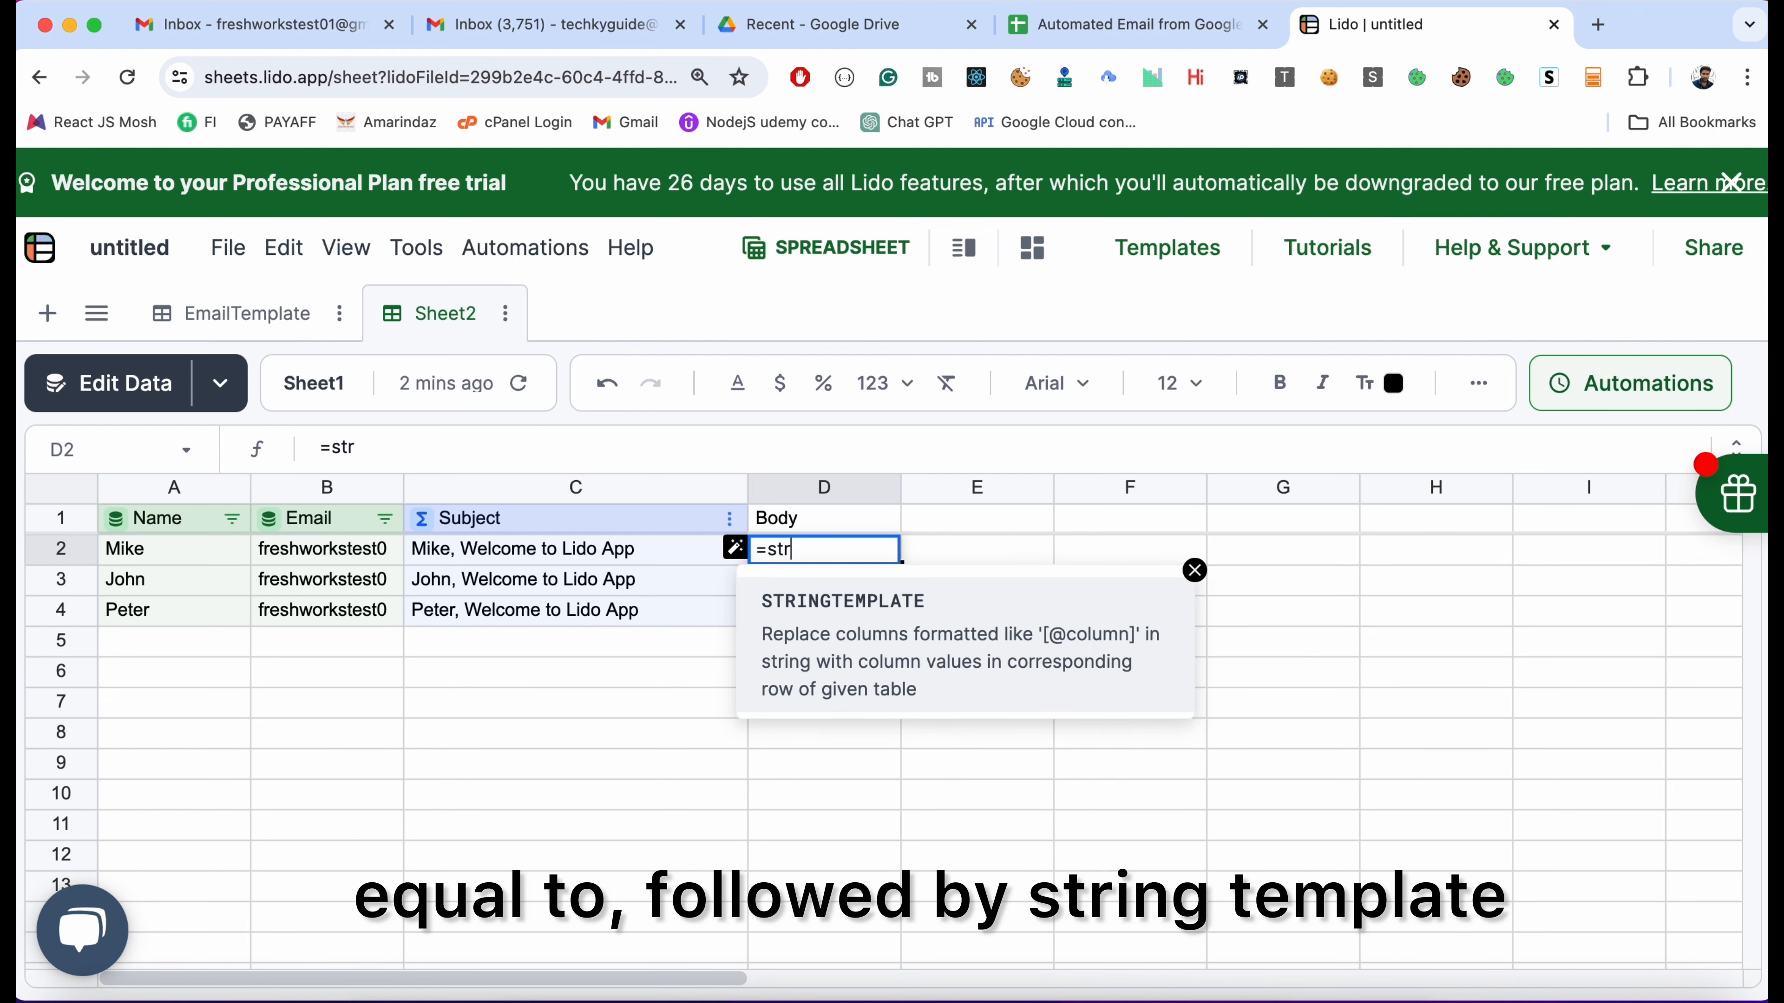
key("Tab")
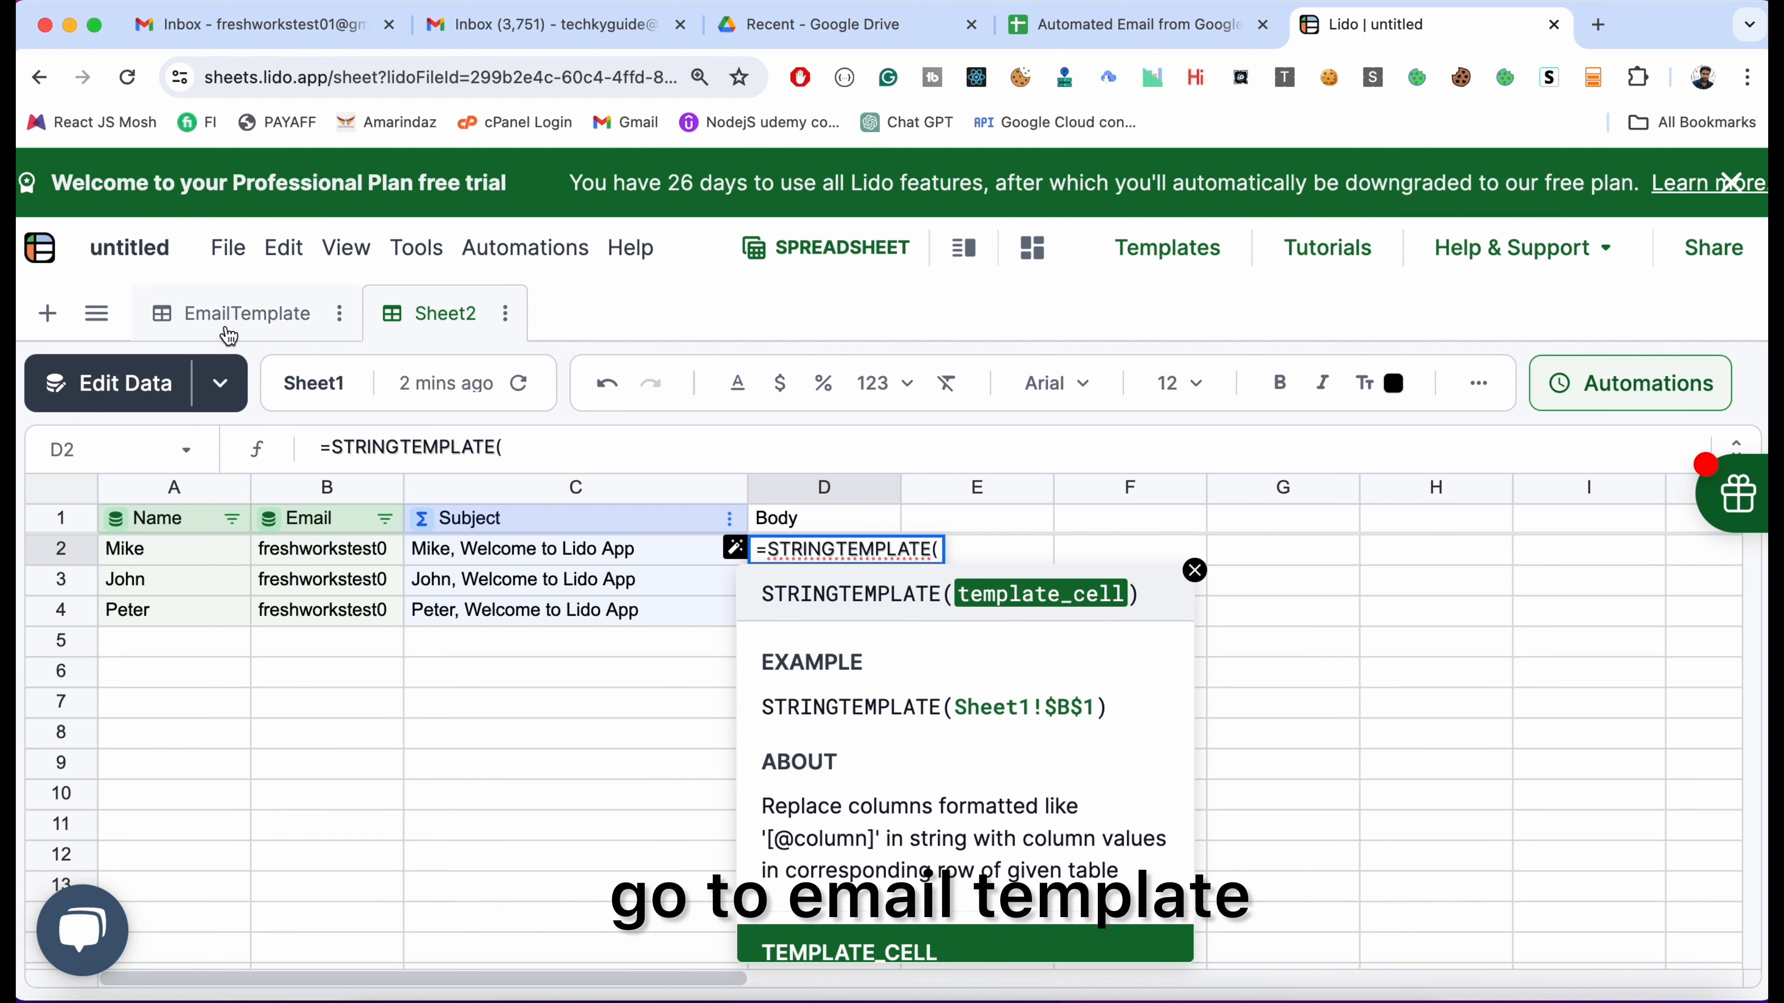
left_click(235, 314)
left_click(352, 585)
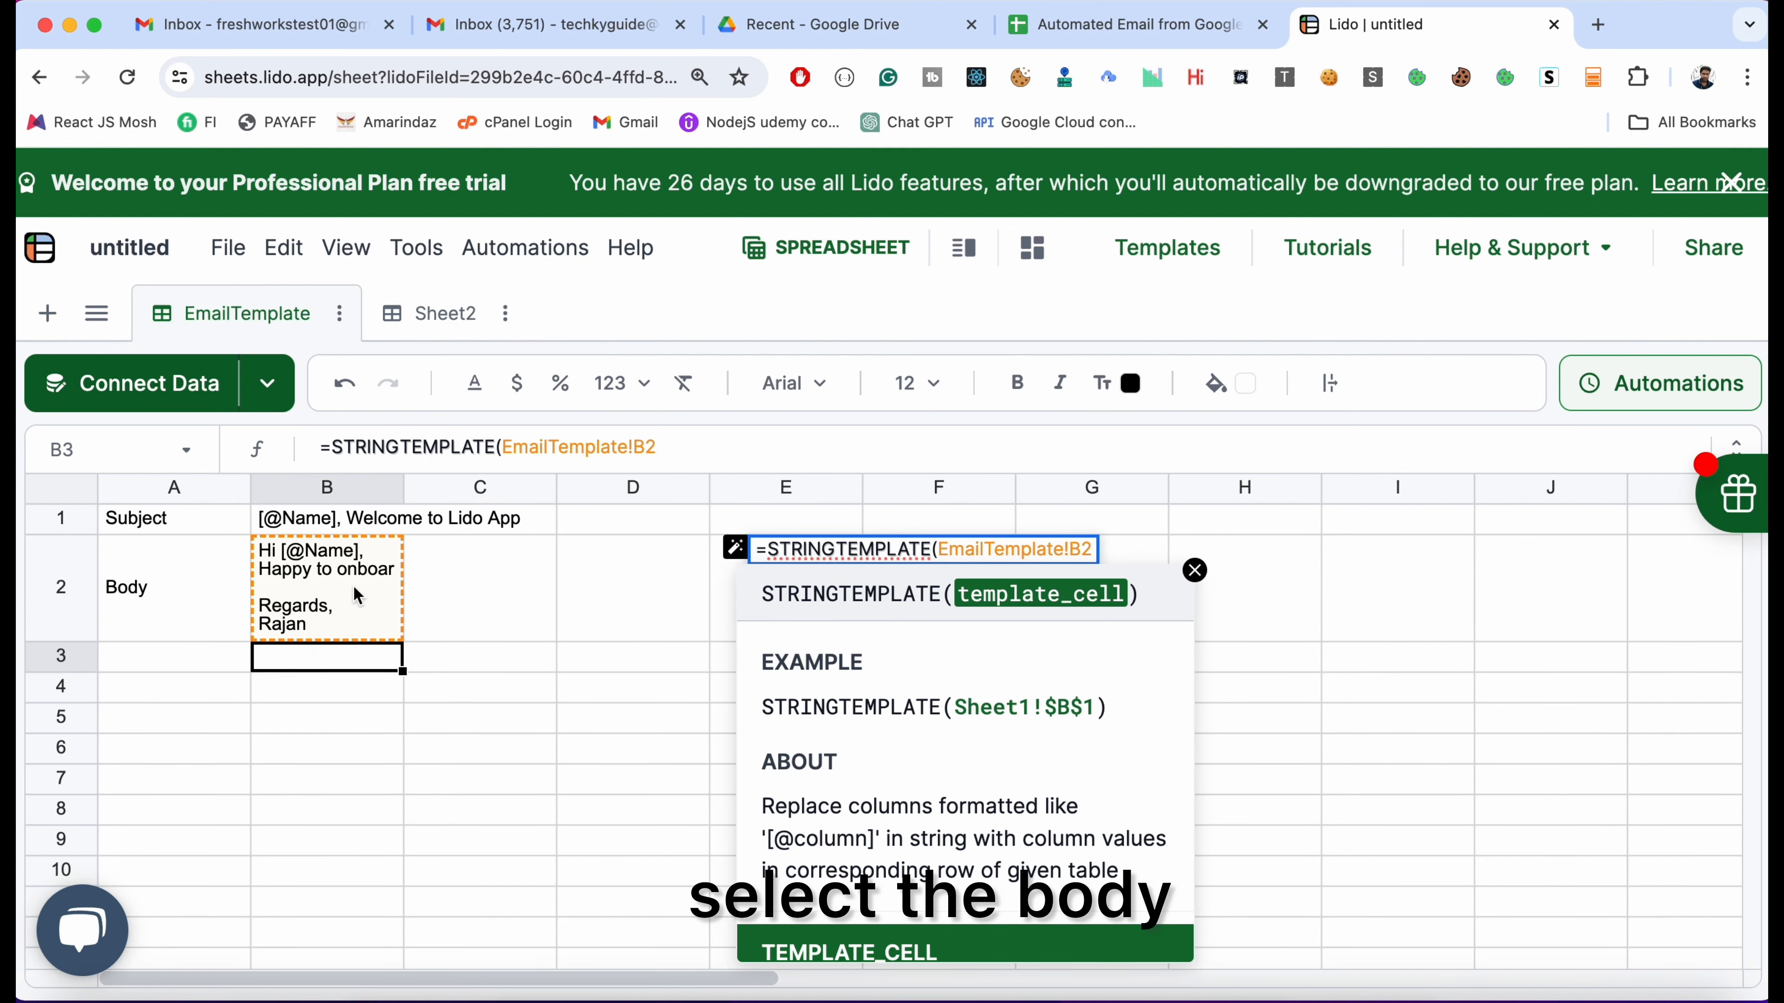
type(")")
key("Return")
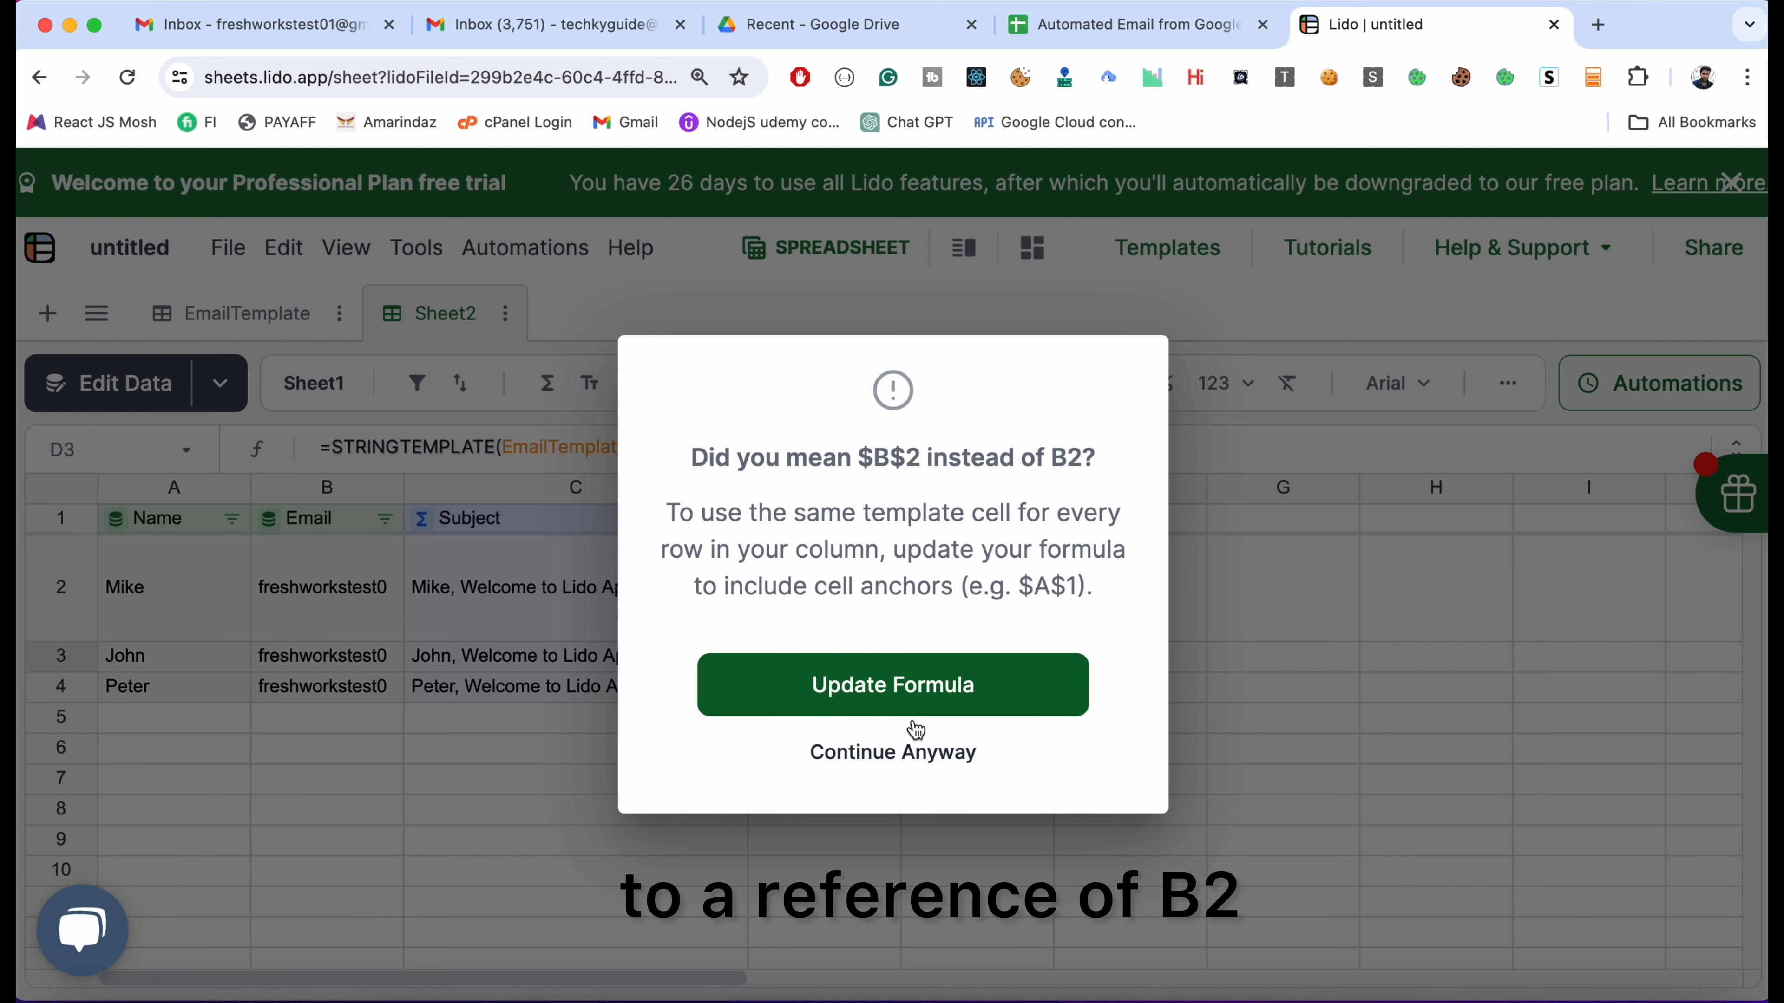
left_click(926, 689)
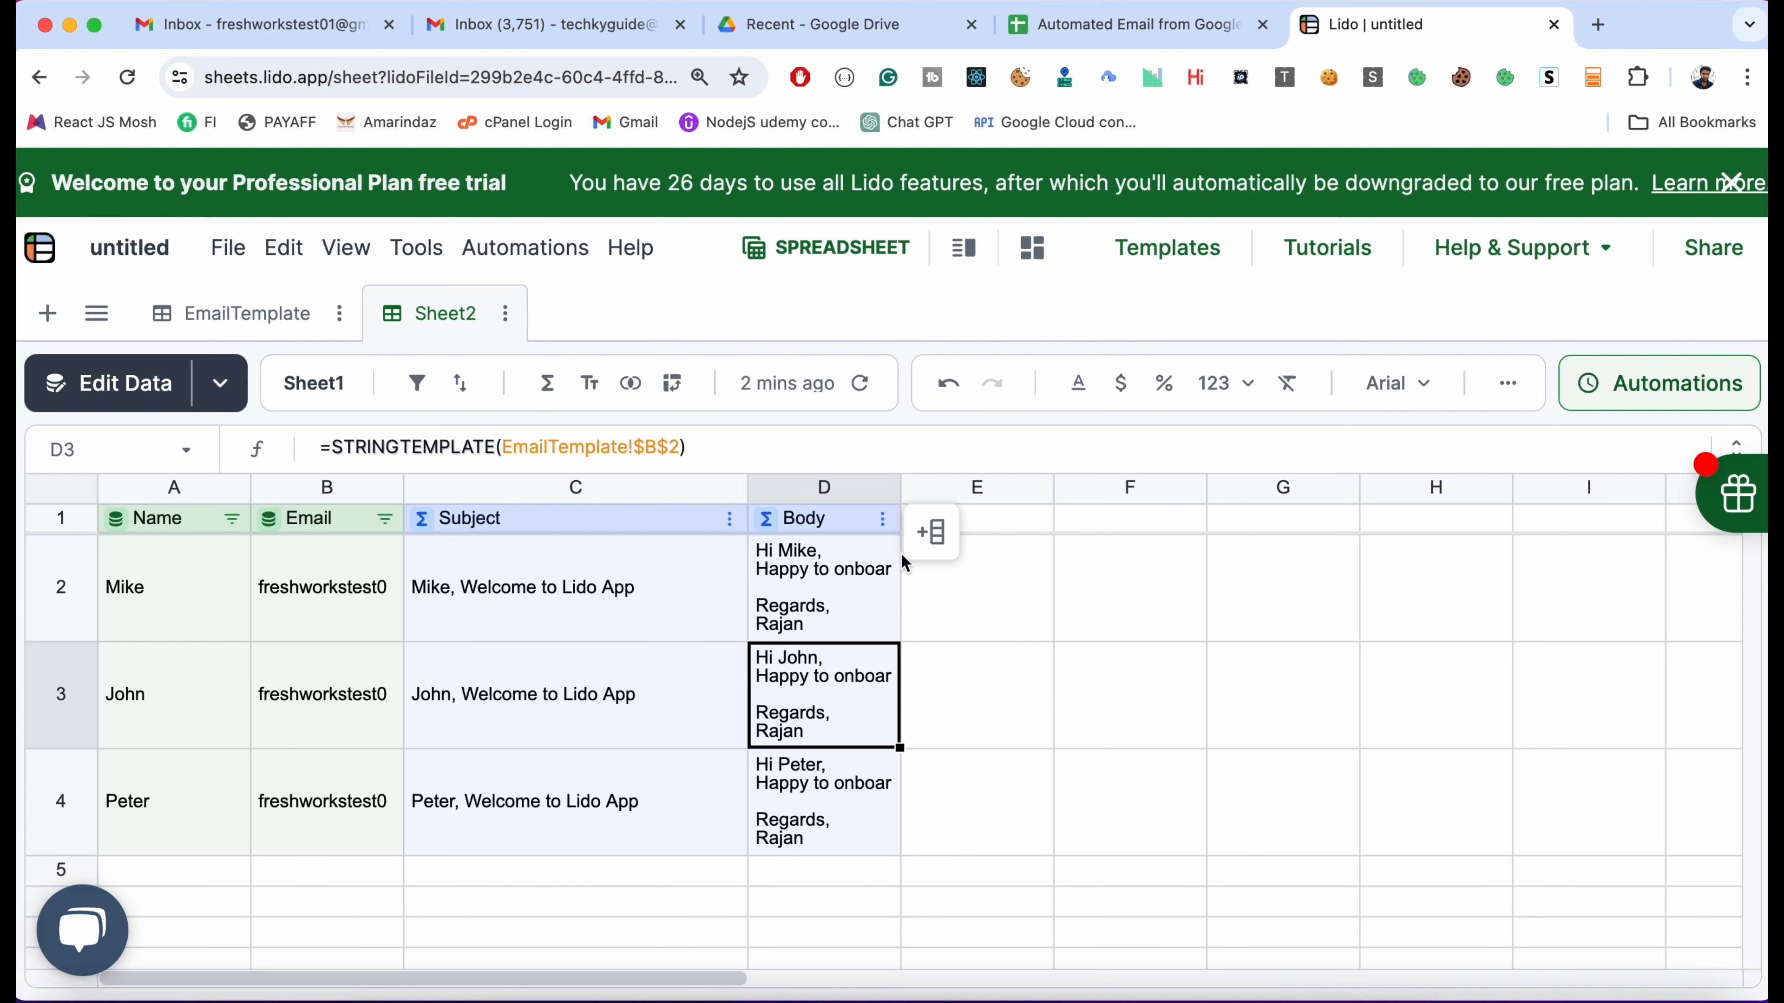
Add an 'Email Trigger' header in E1 and make it a computed column
left_click(992, 531)
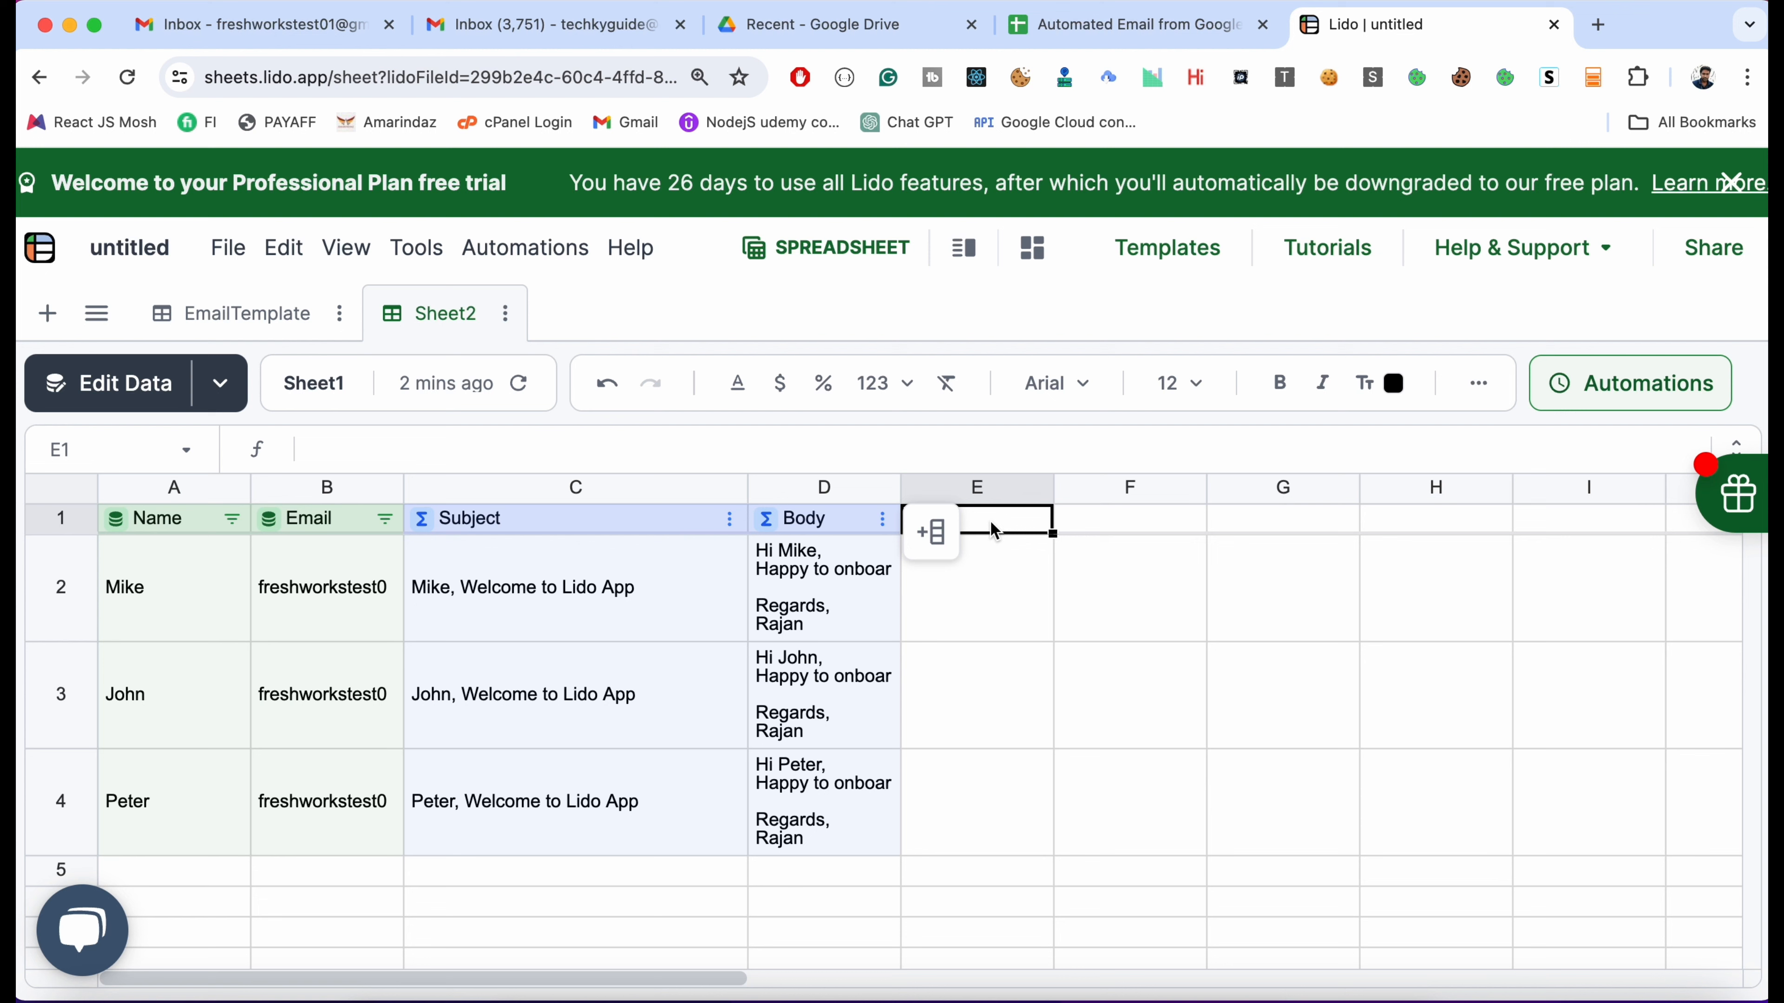
type("Email")
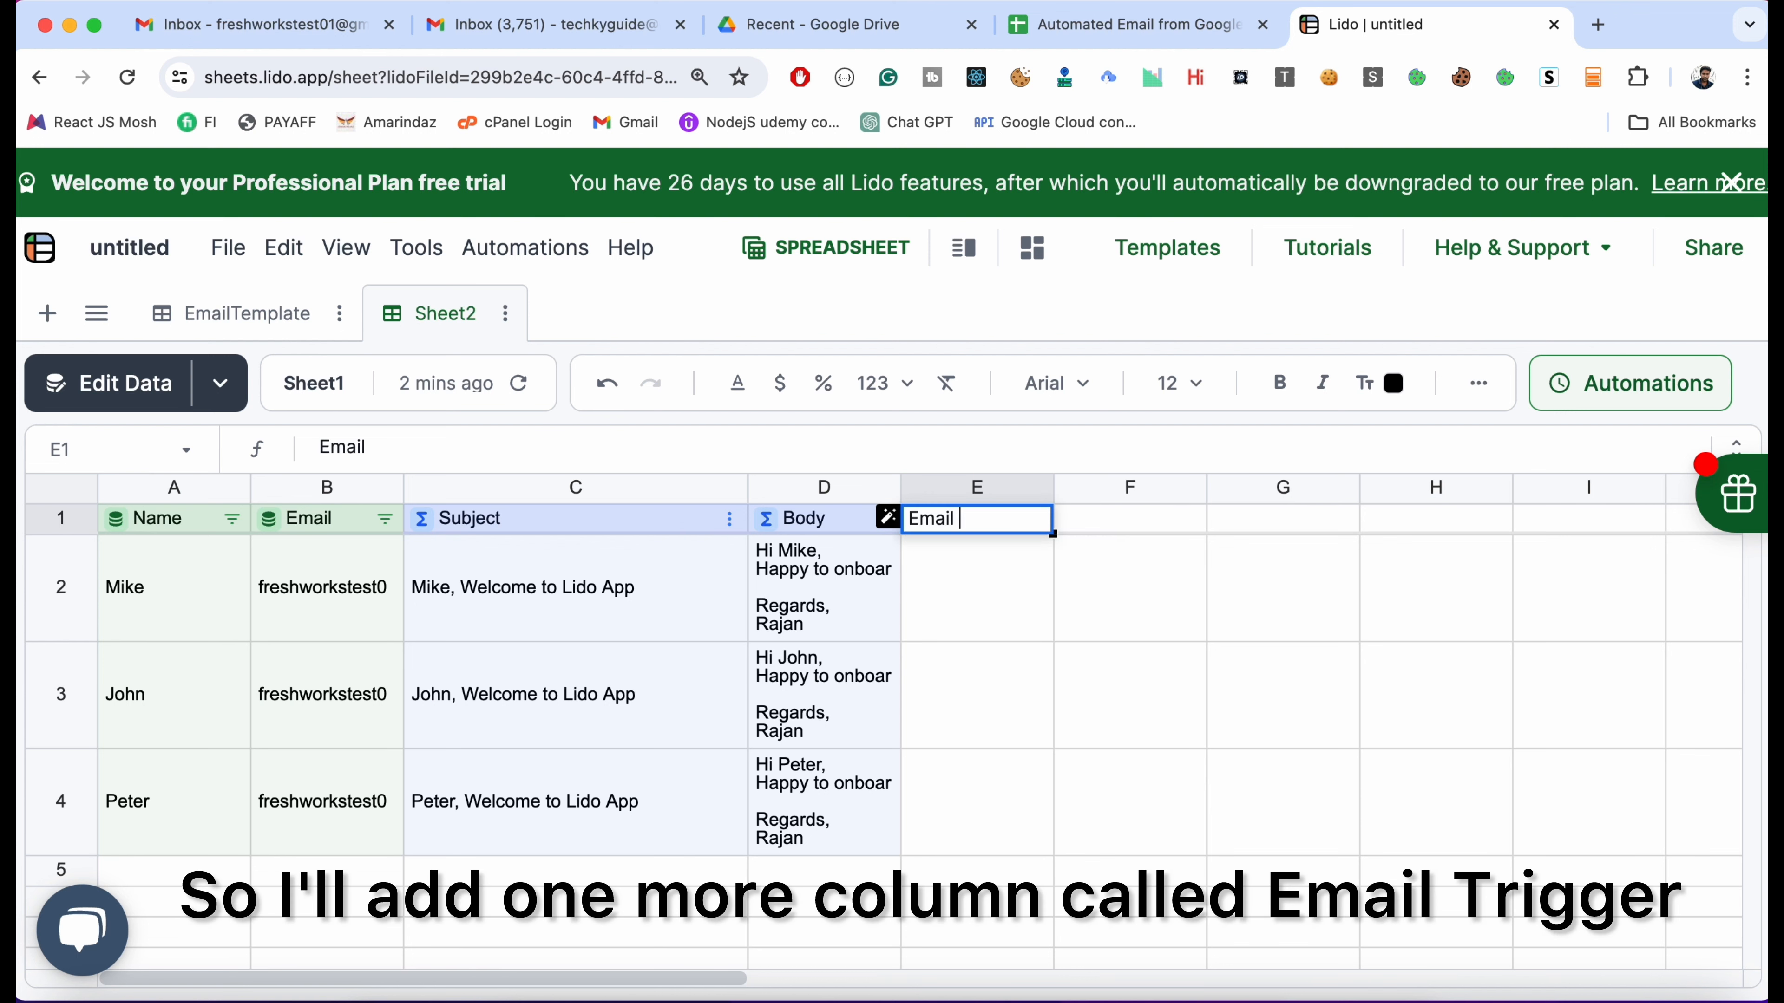
type(" Trigger")
key("Return")
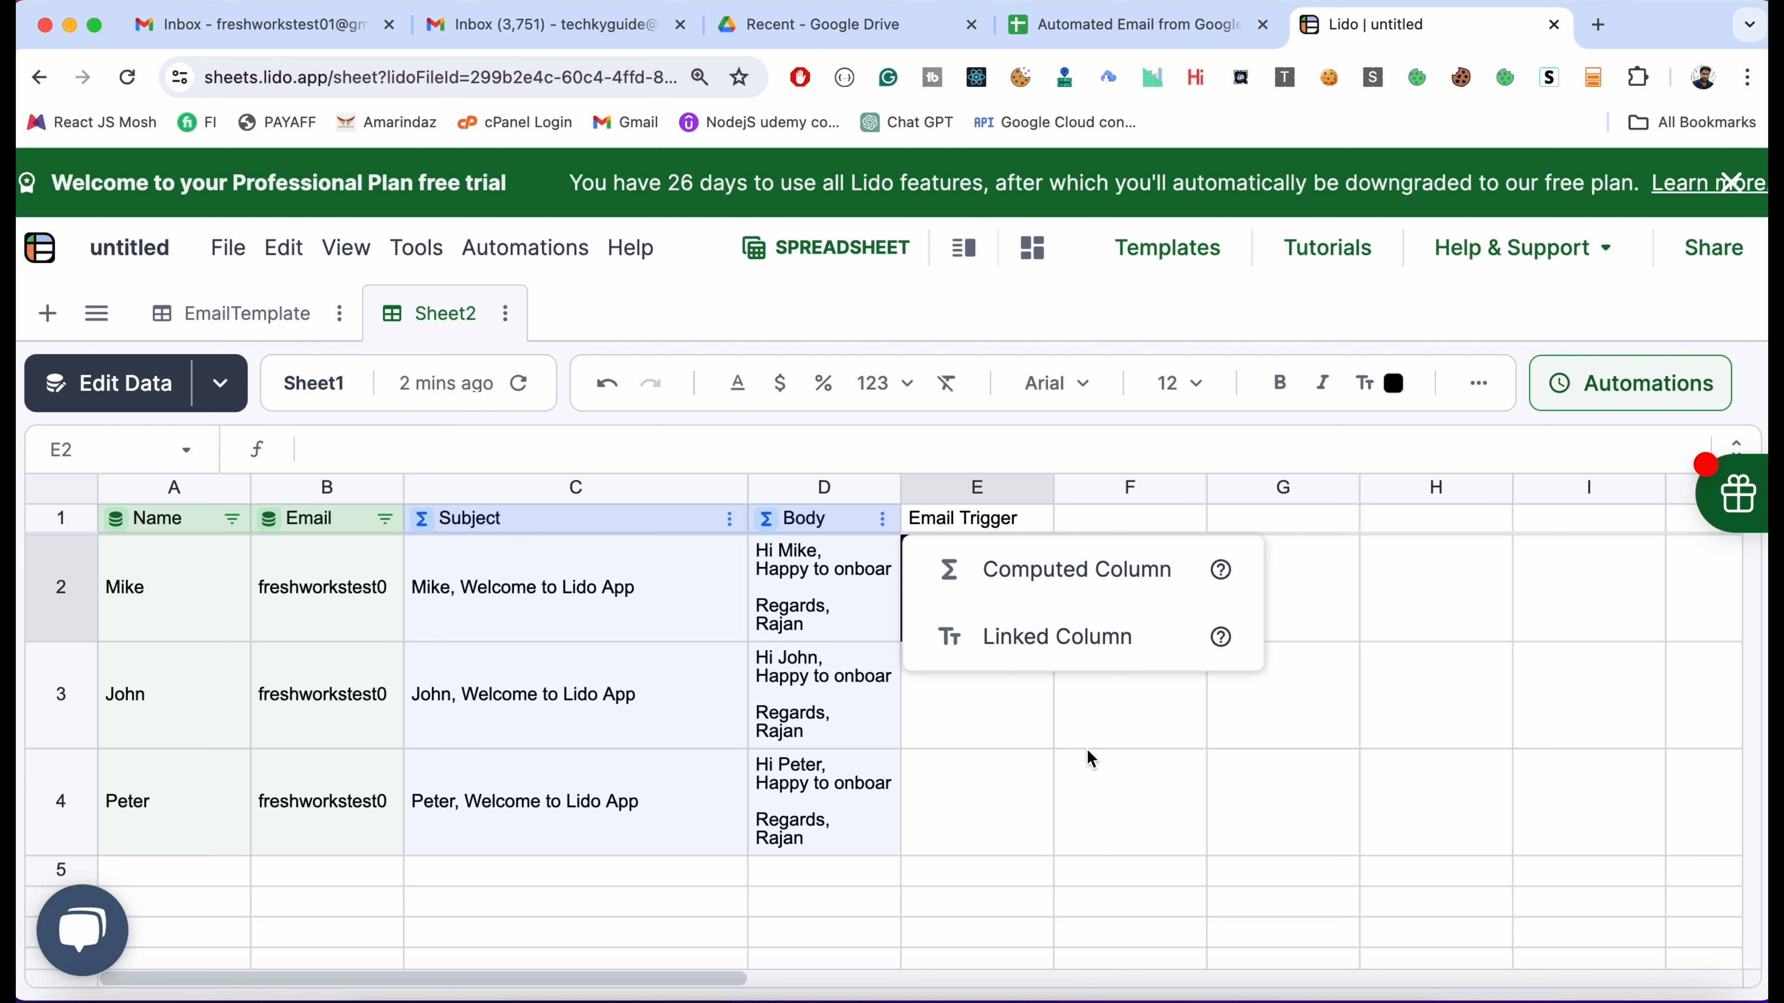
left_click(1047, 579)
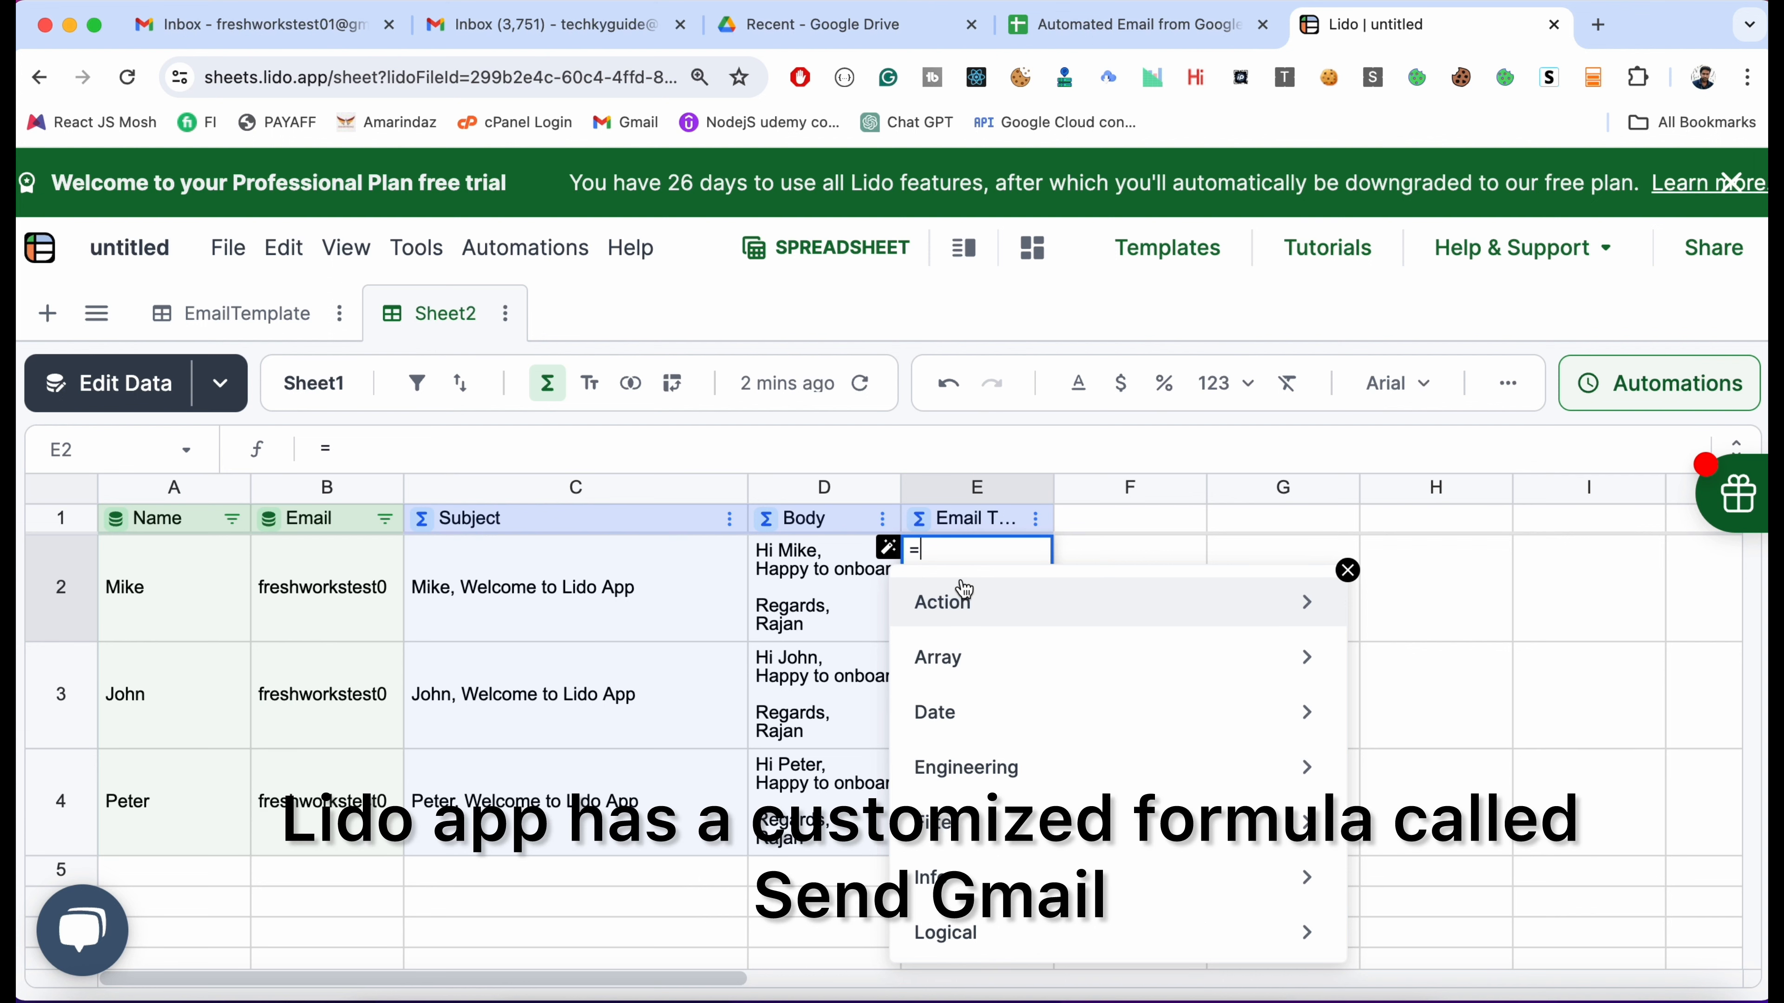
Fill column E with SENDGMAIL(Gmail credential, B2, C2, D2, F2) for all rows and widen it
type("send")
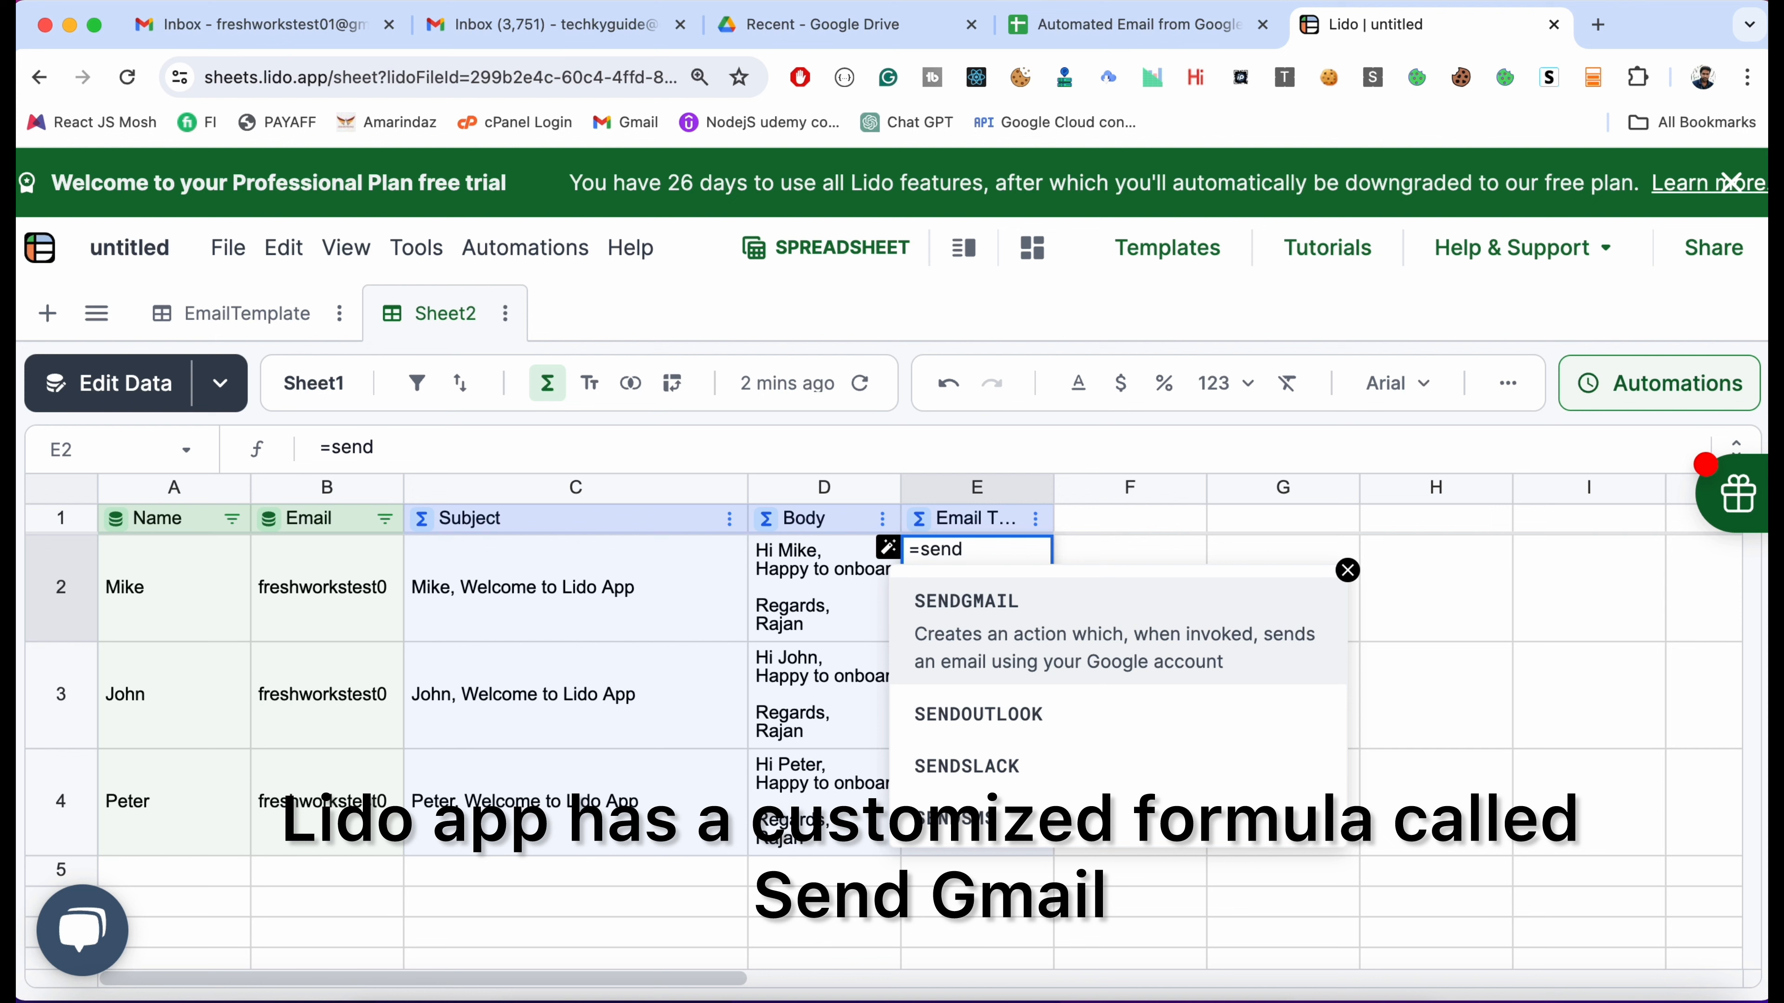
key("Tab")
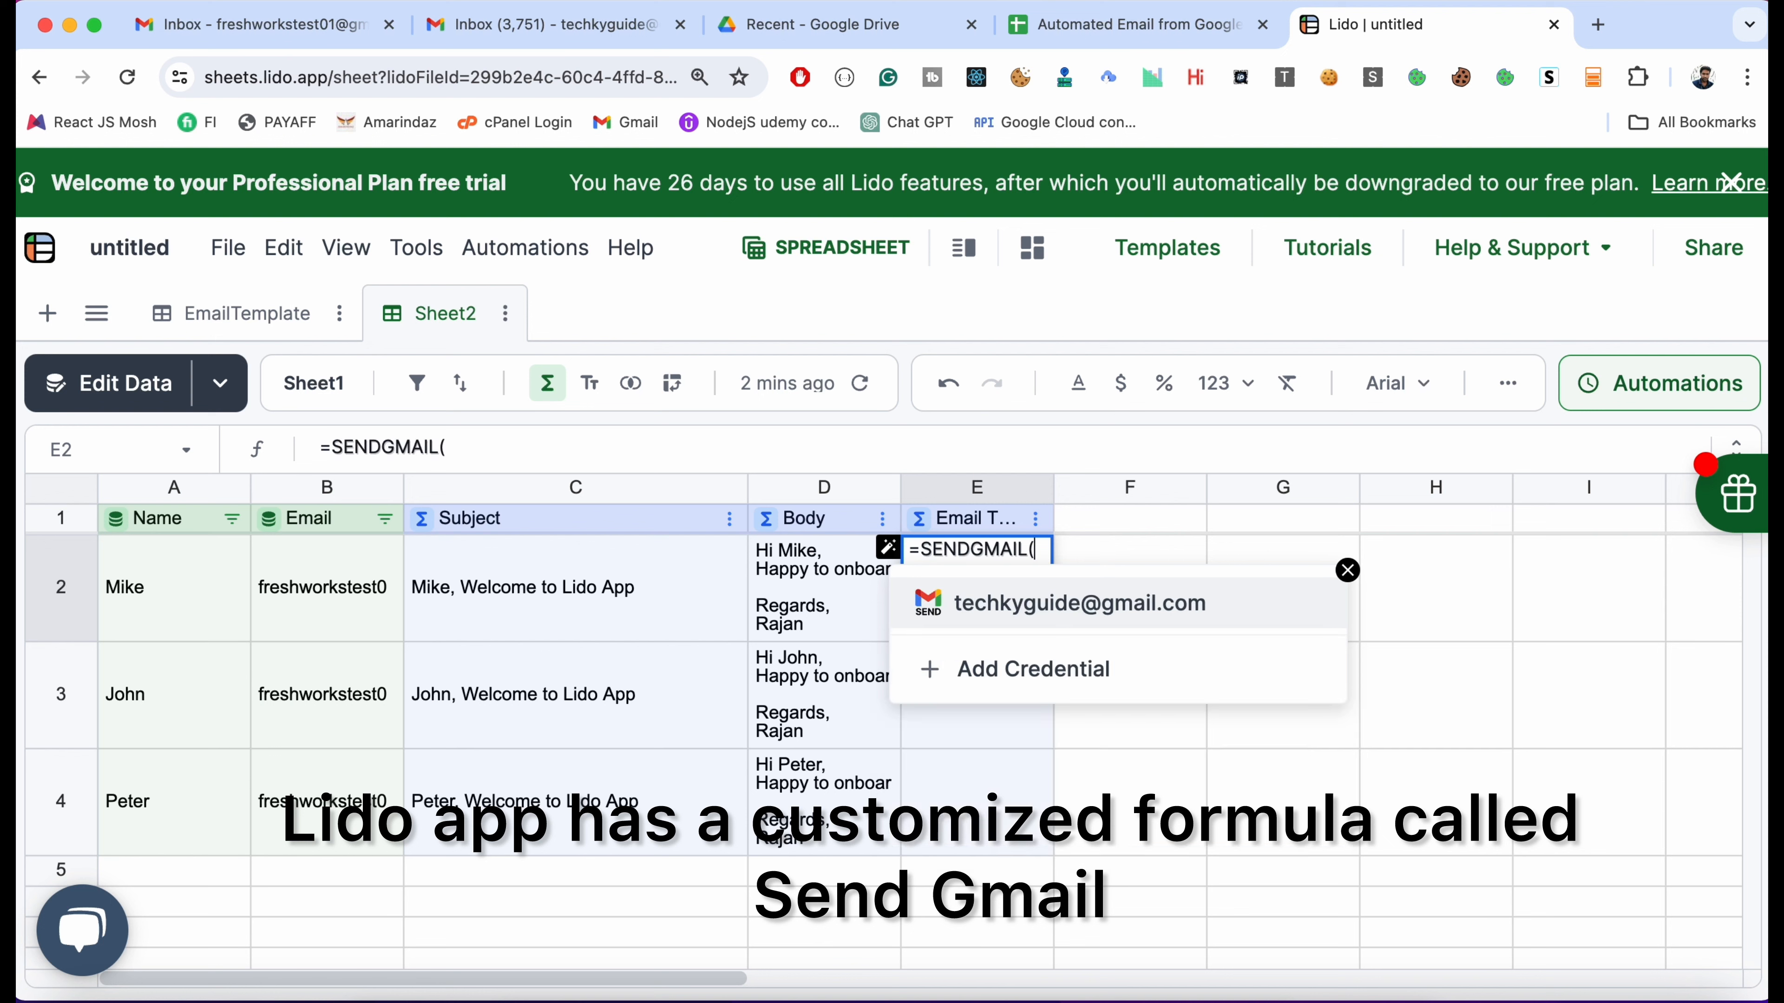
left_click(1086, 605)
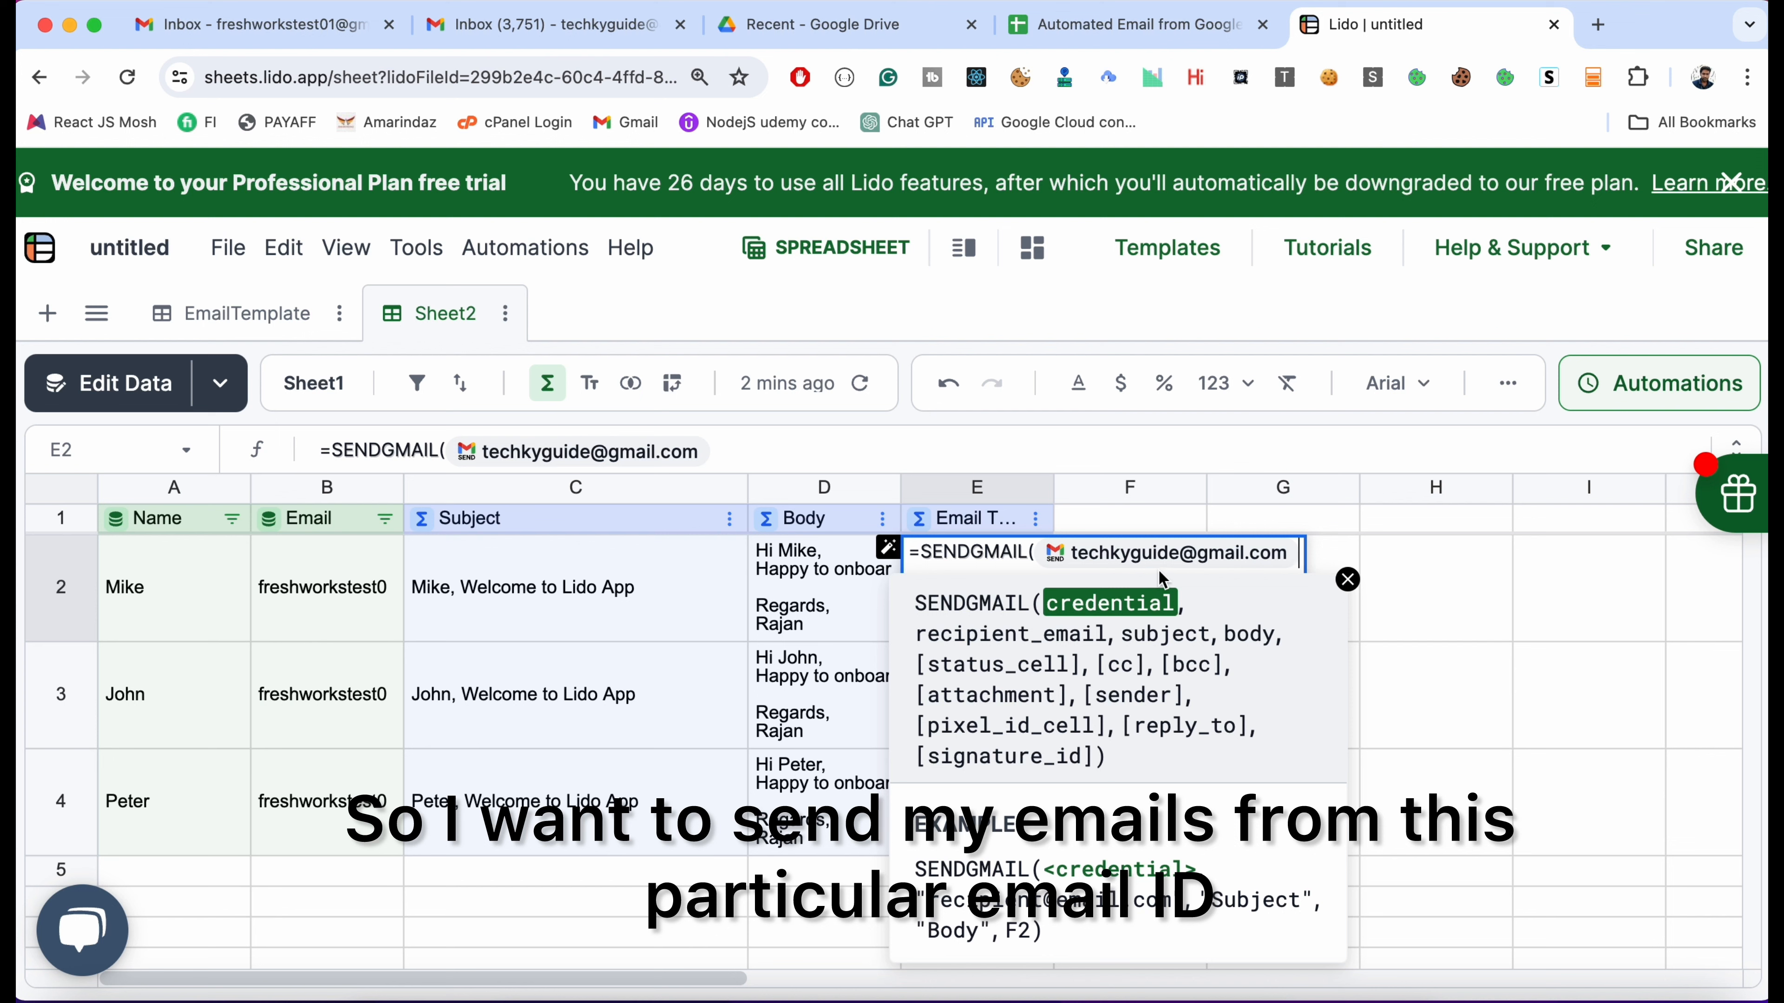
type(",")
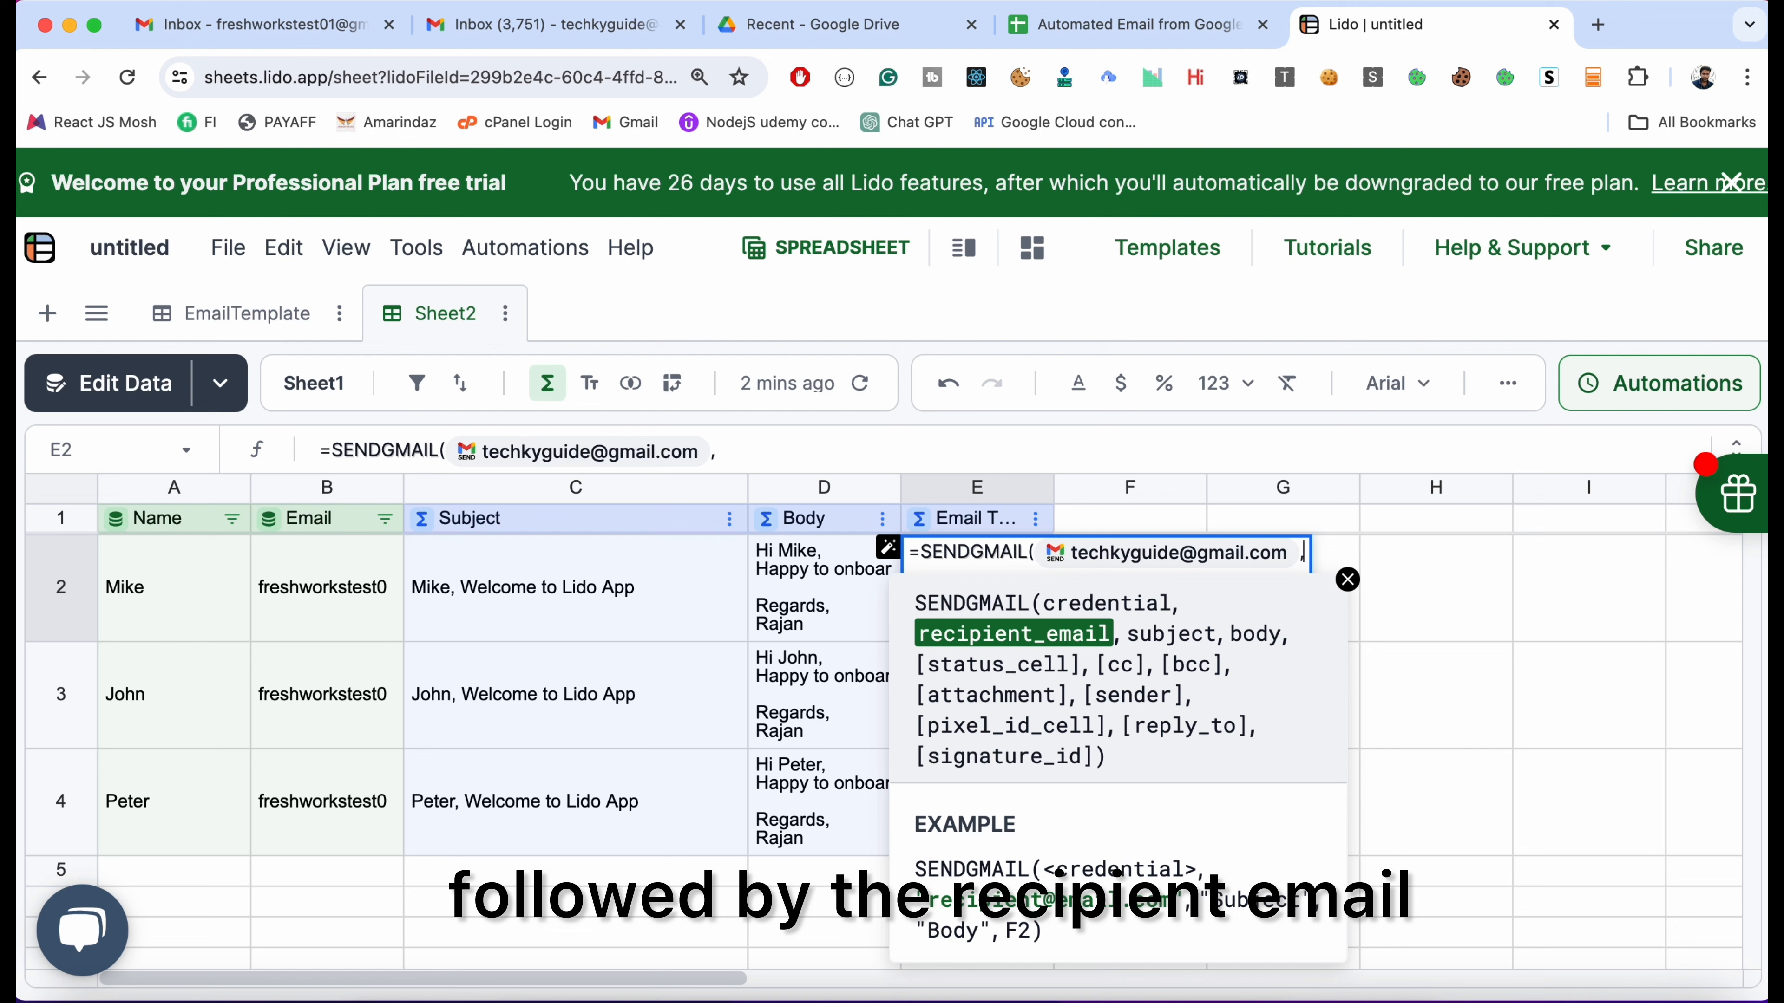
left_click(342, 596)
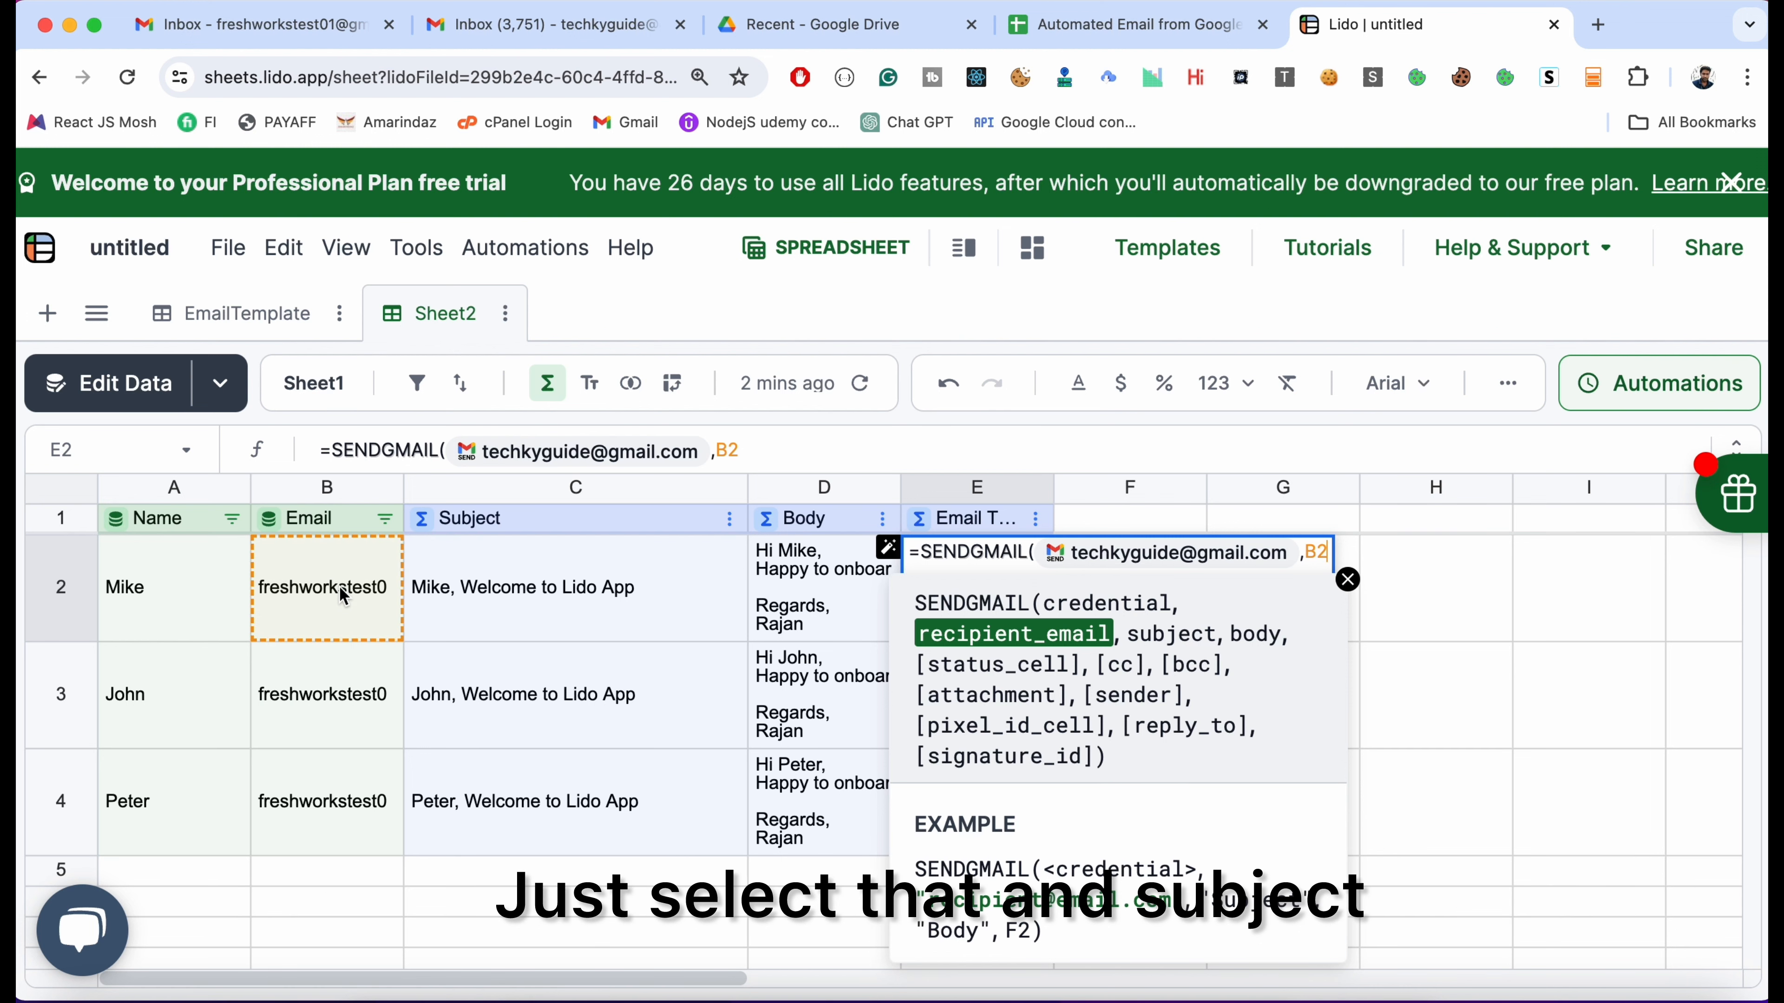
type(",")
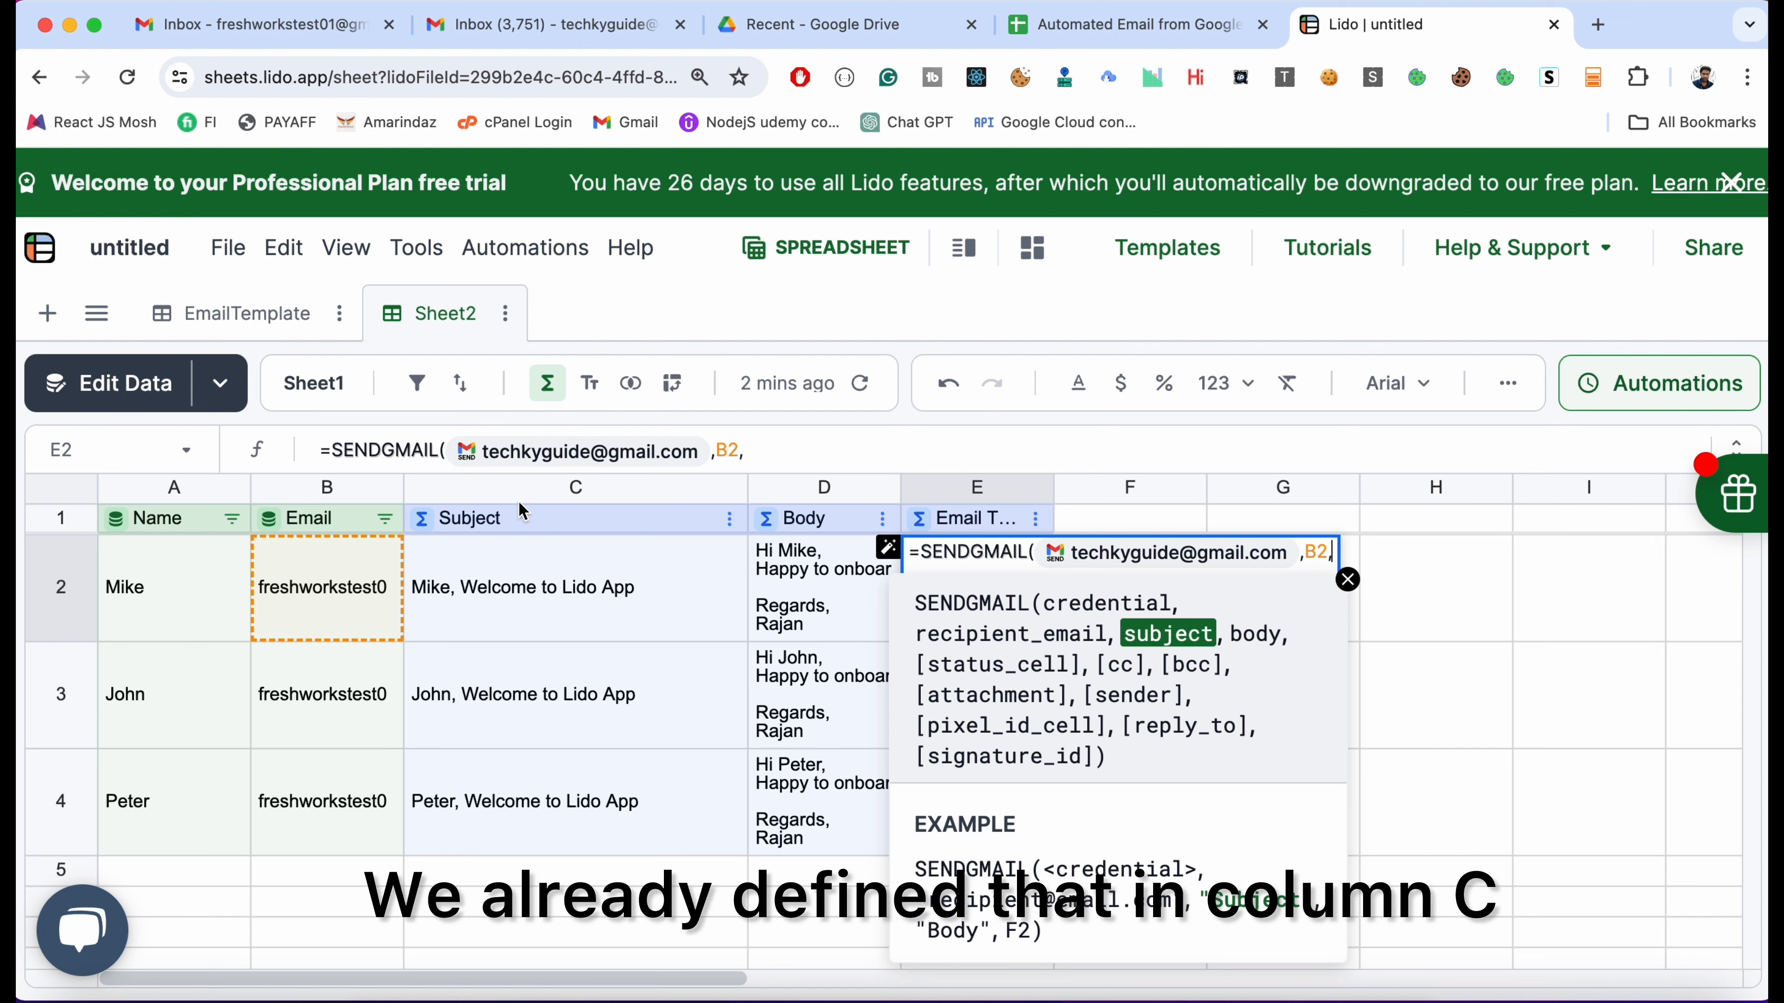
left_click(591, 587)
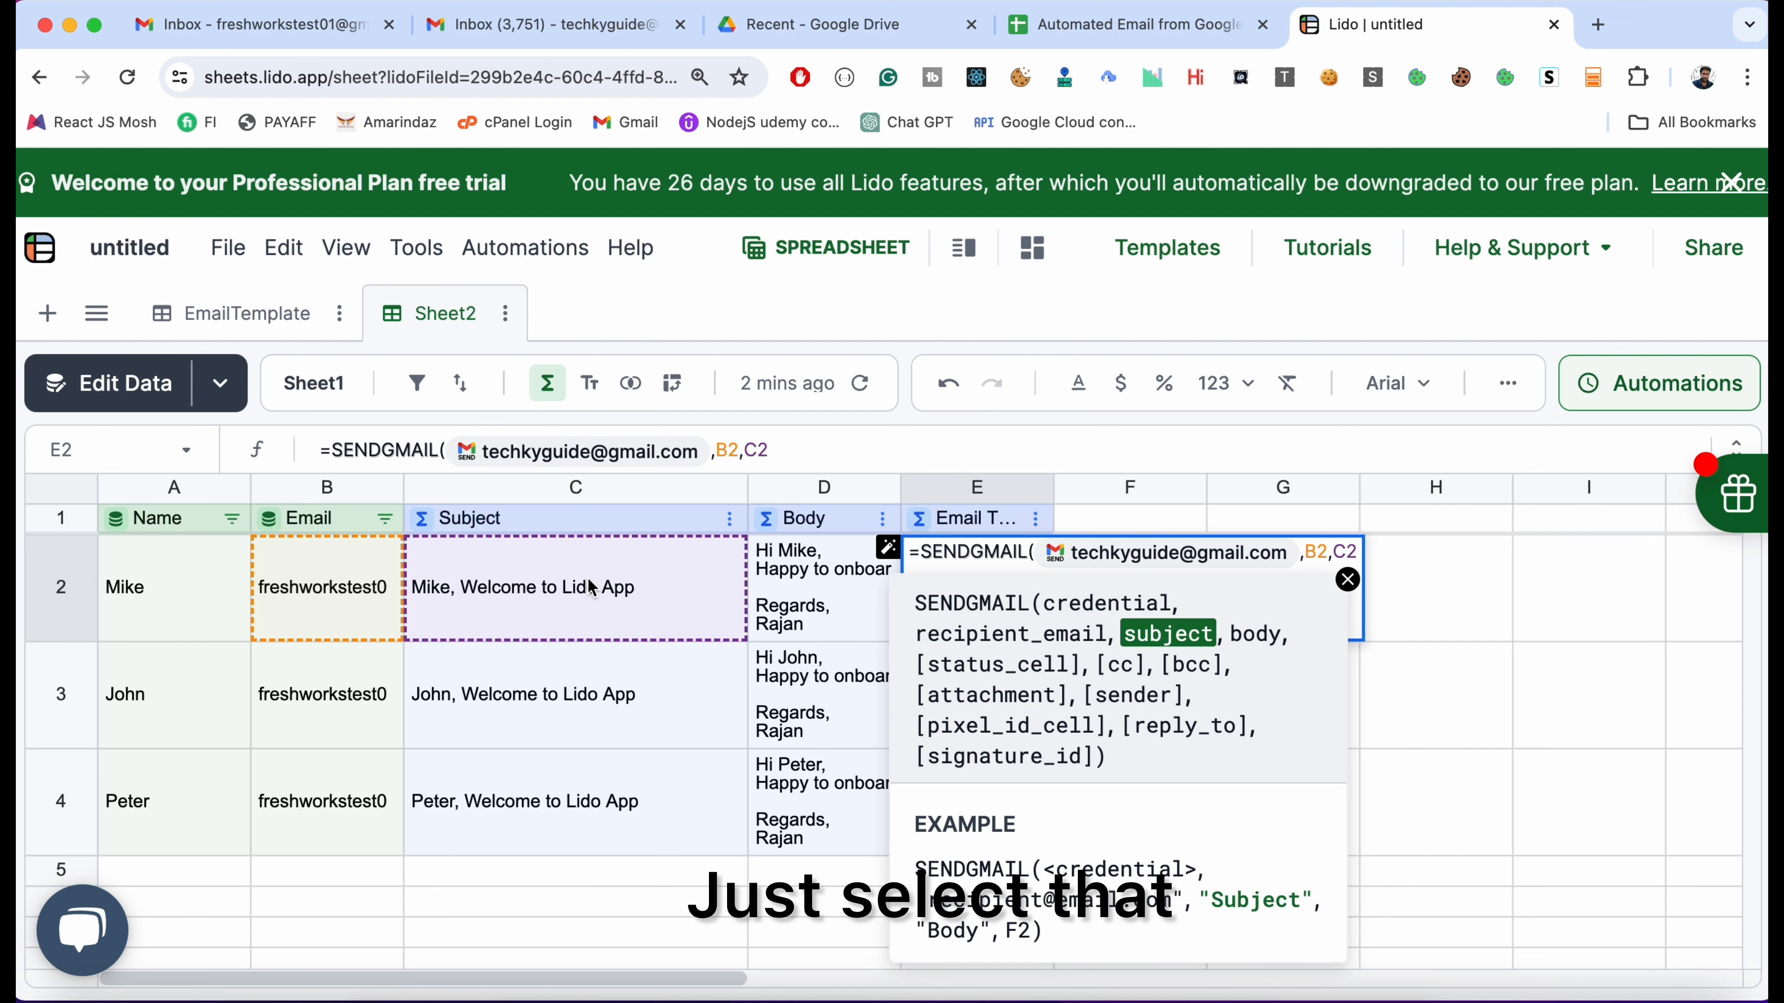
type(",")
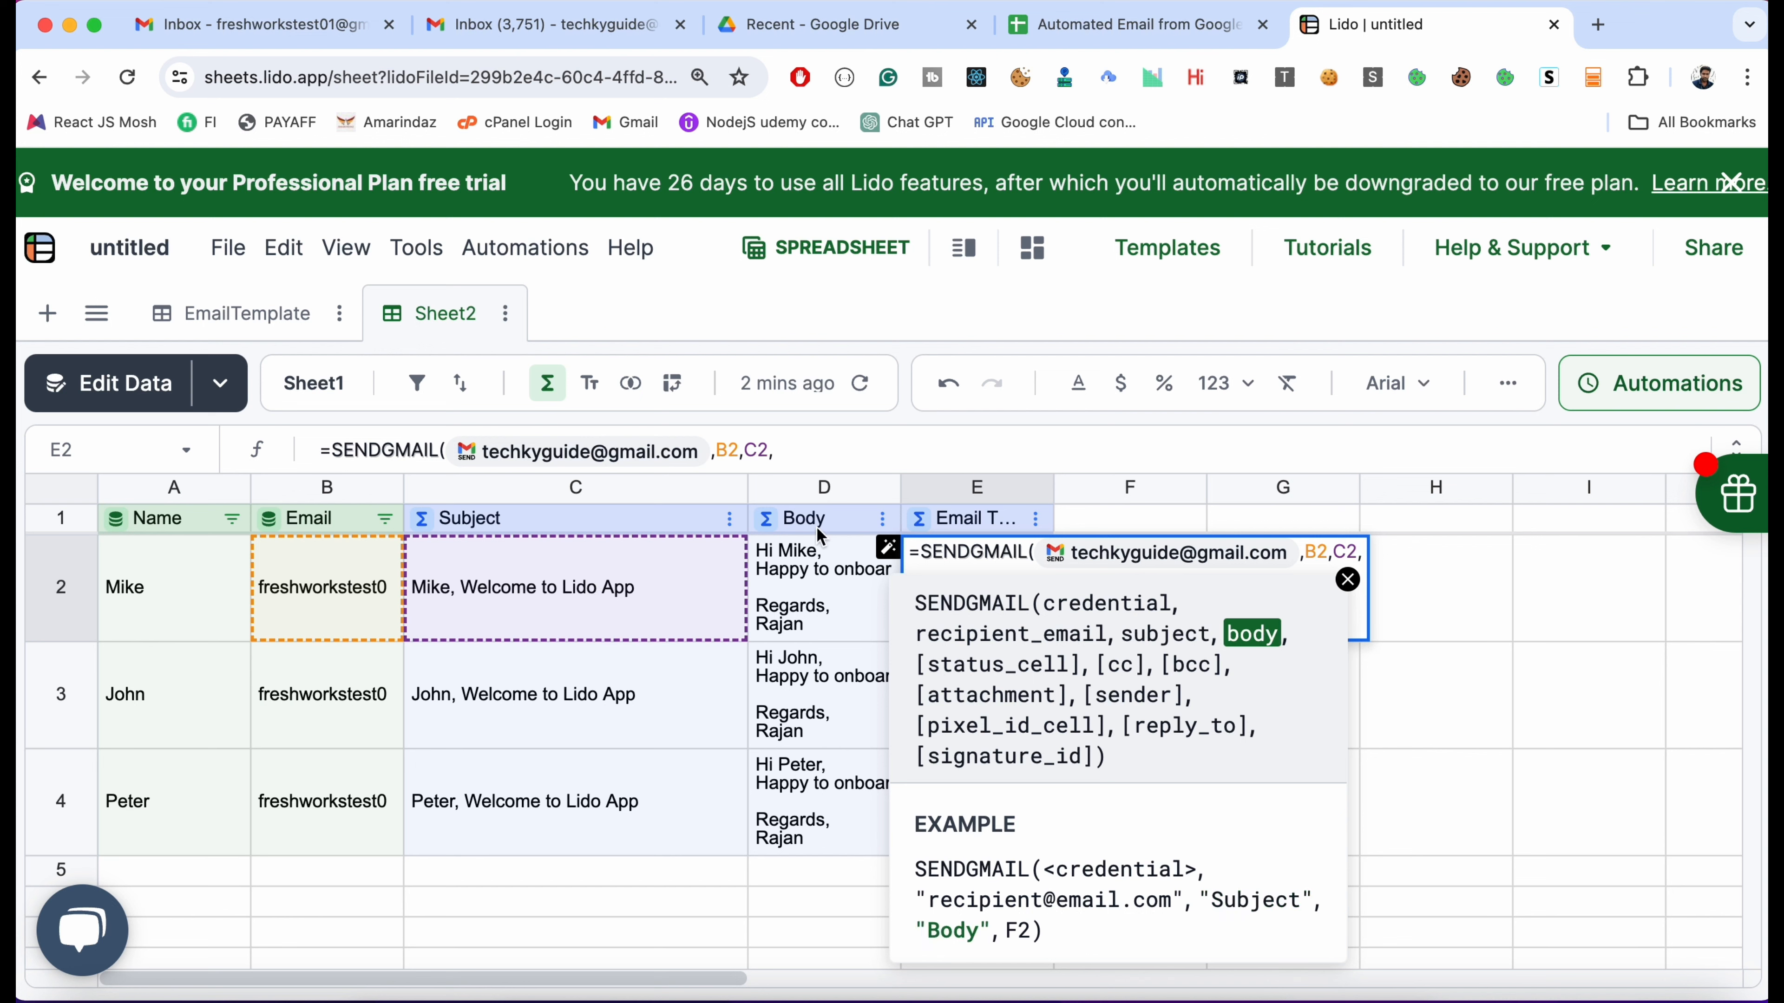
left_click(837, 600)
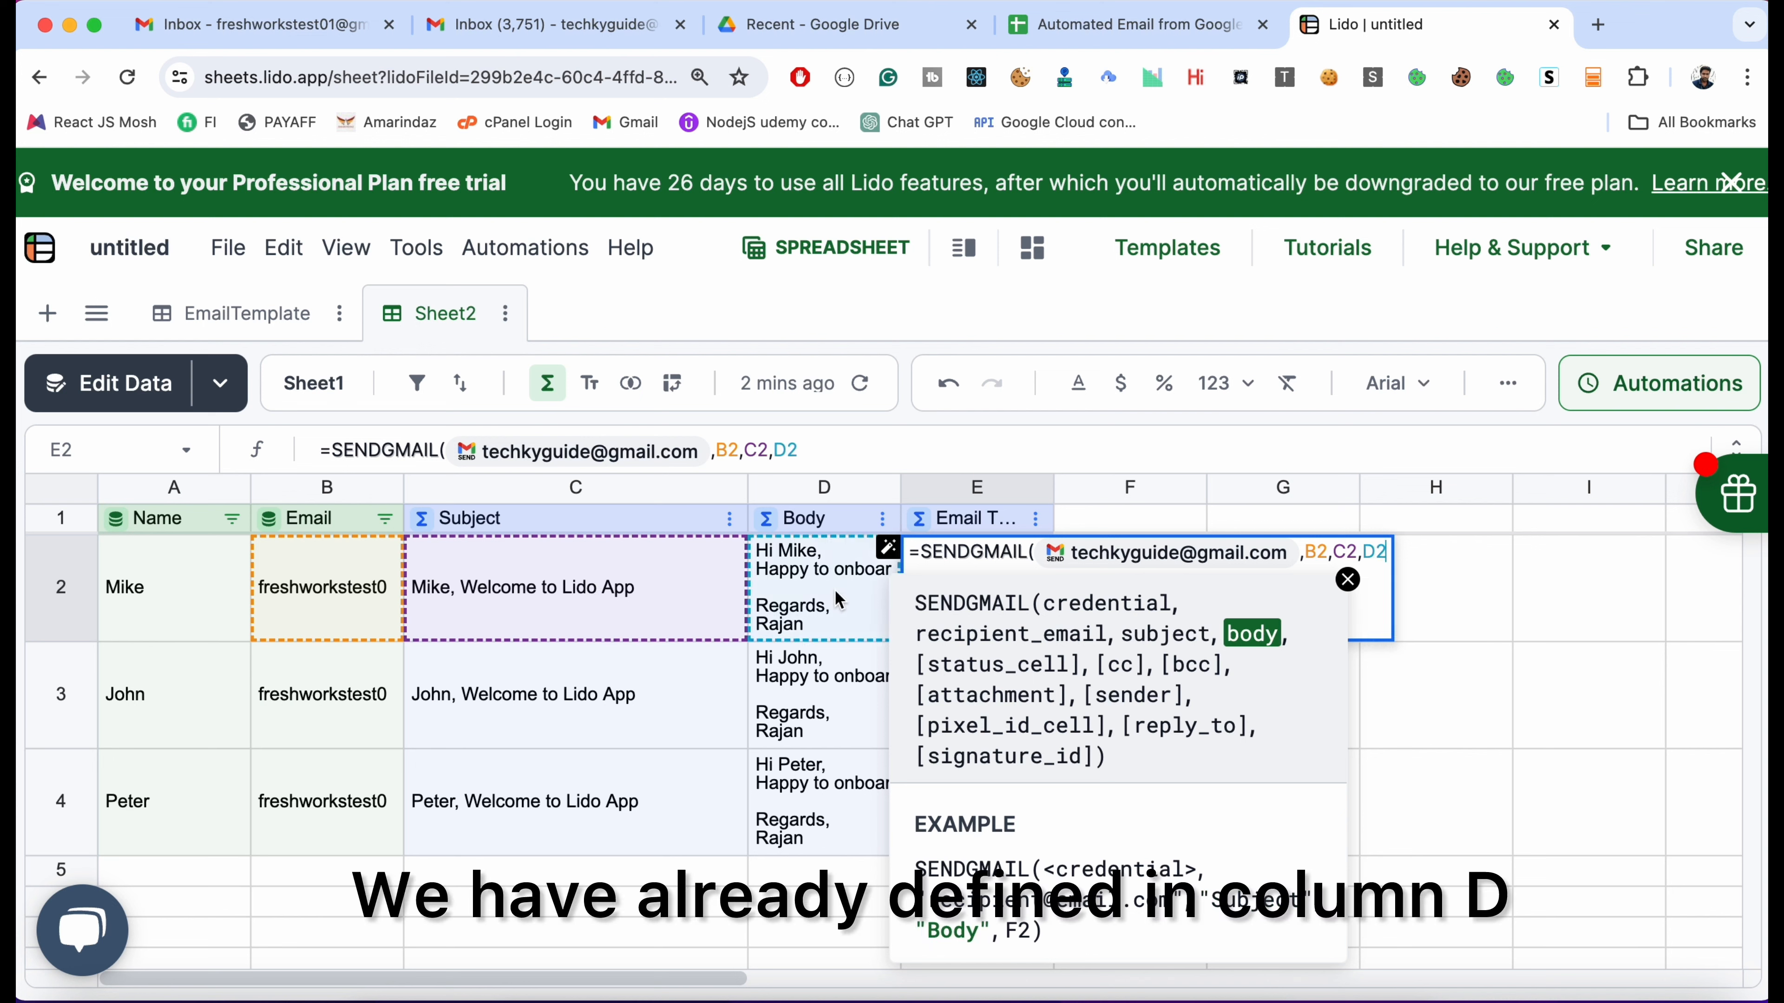
type(",")
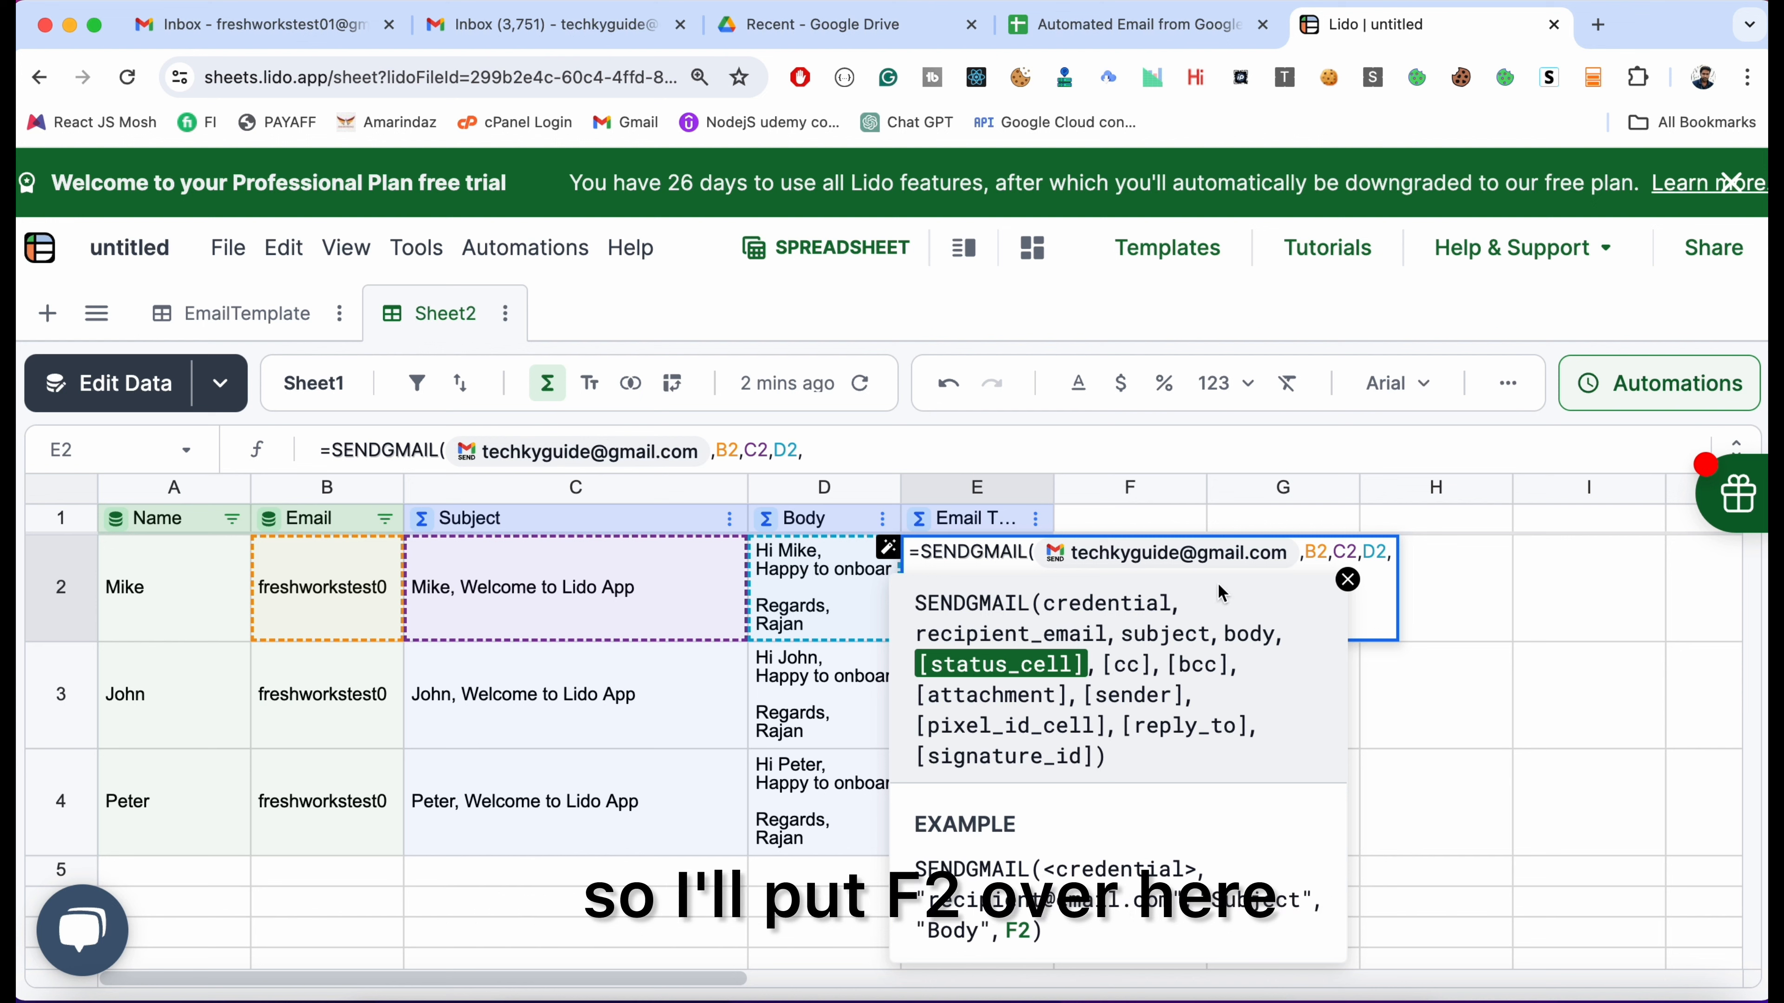
type("F2")
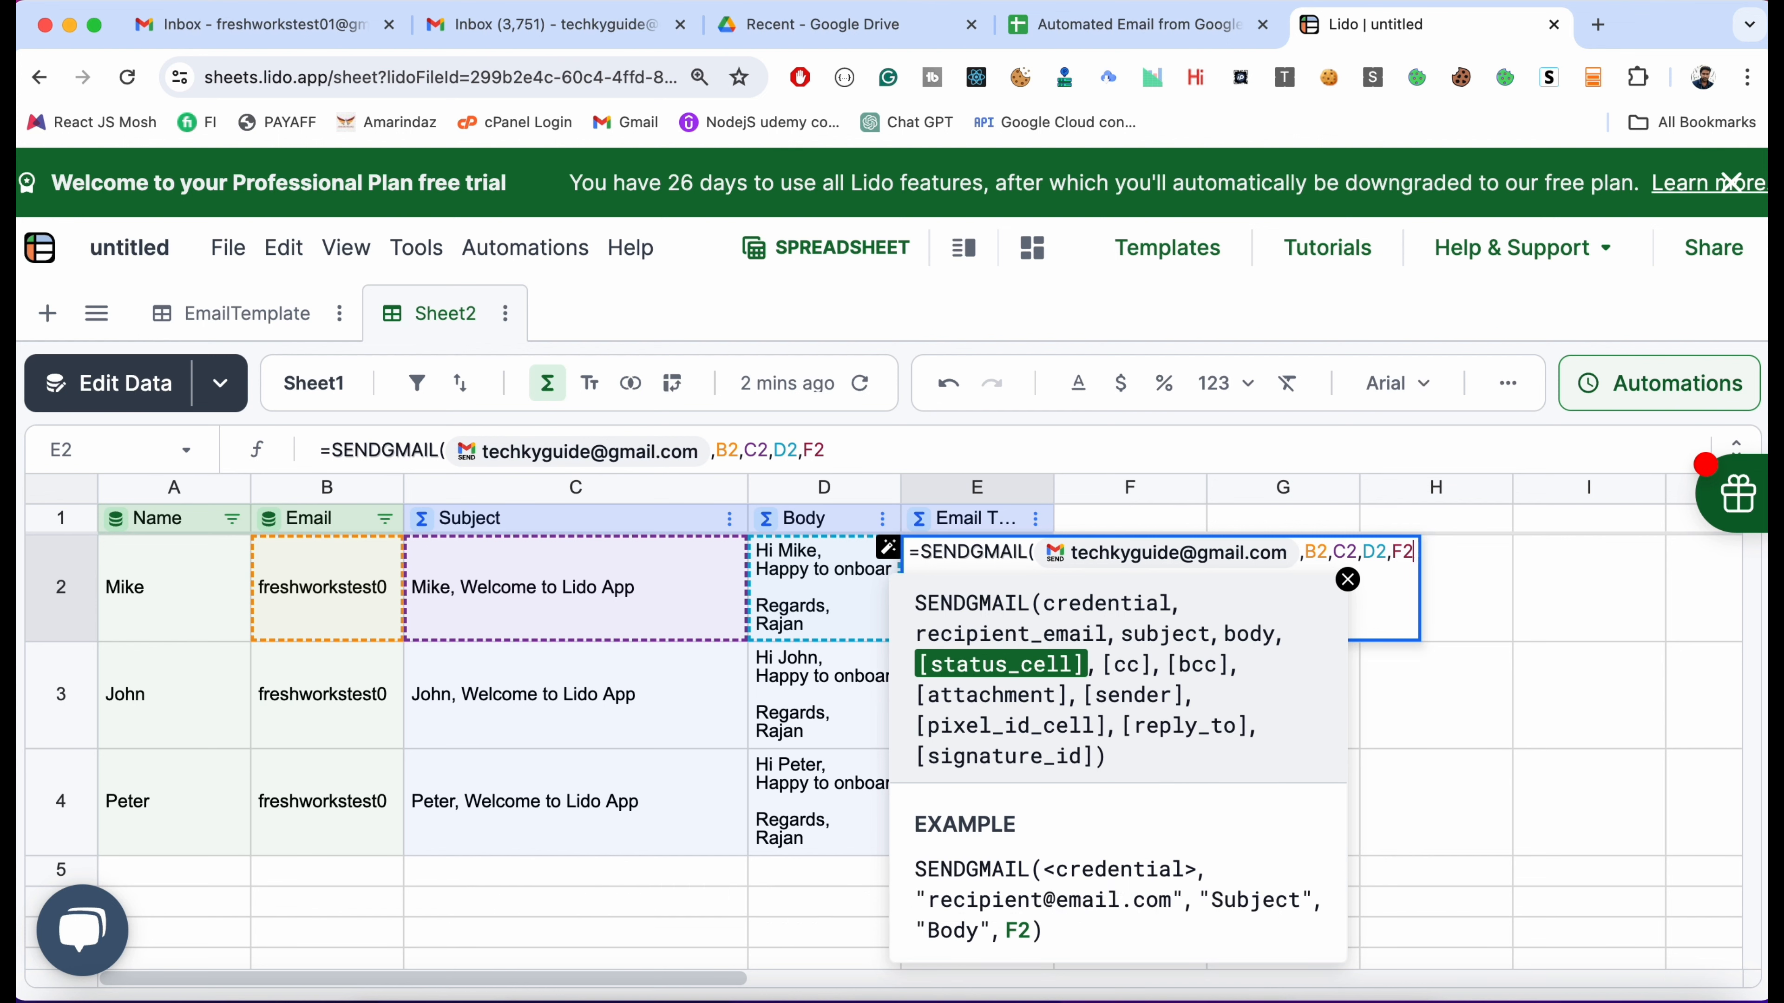
type(")")
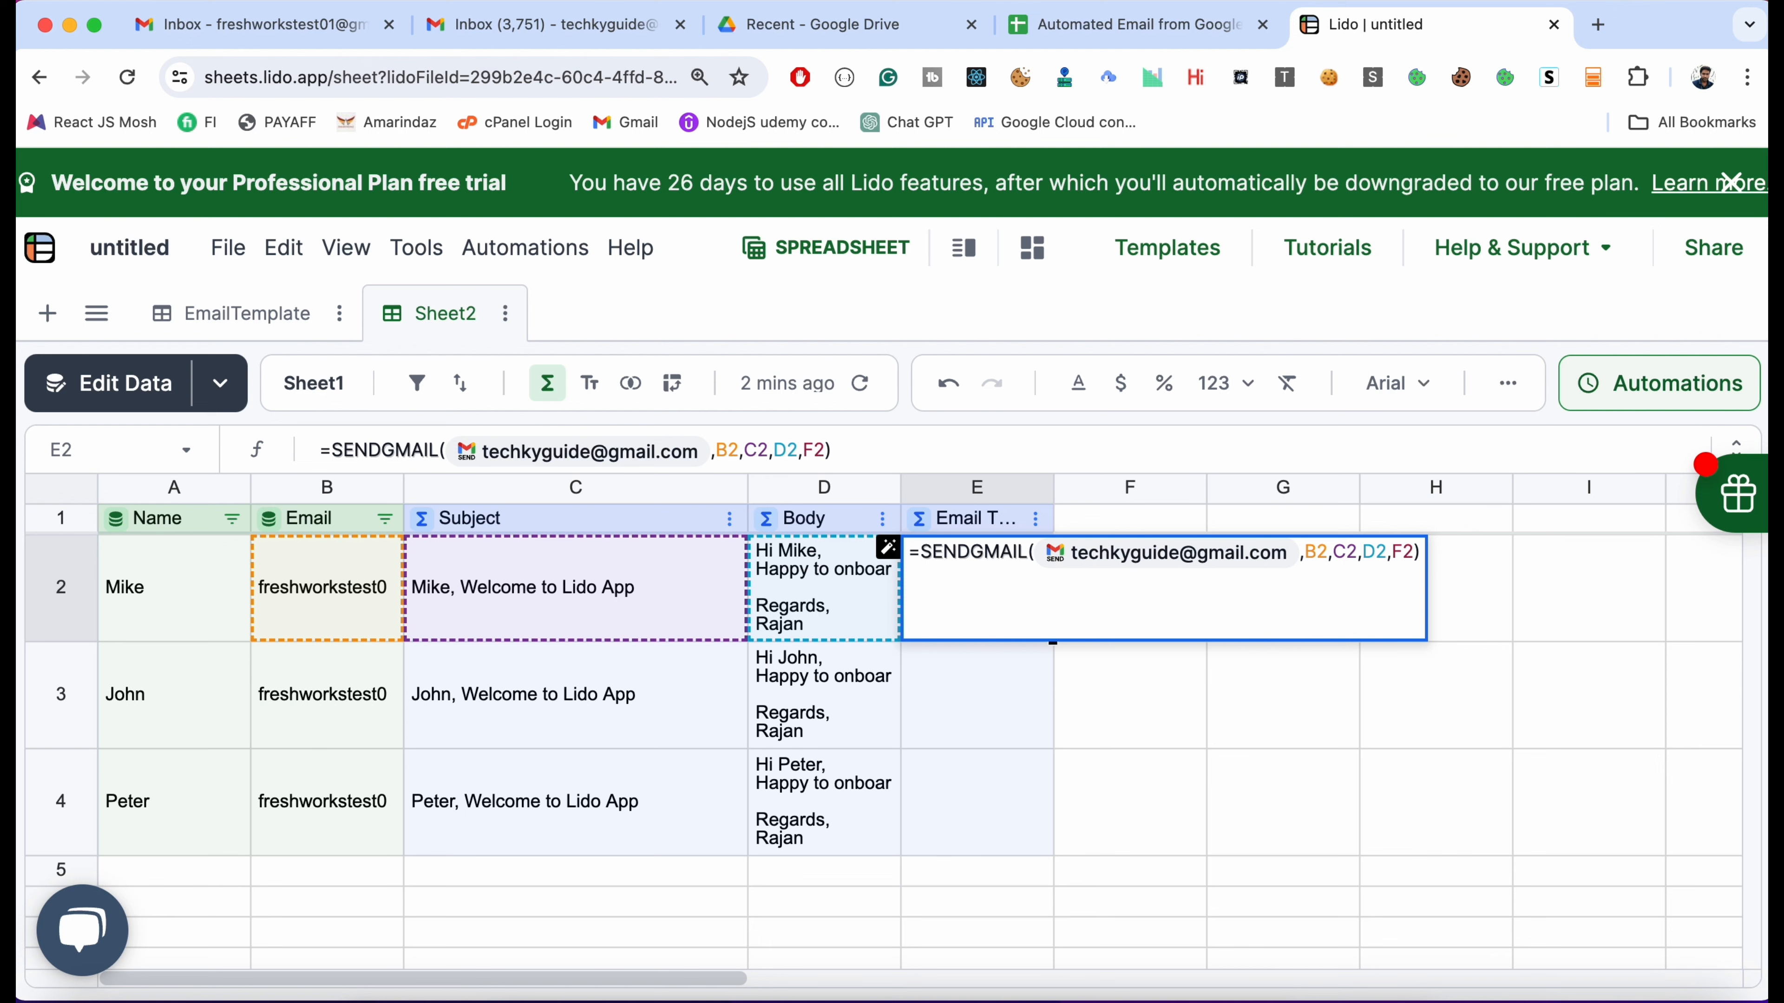
key("Return")
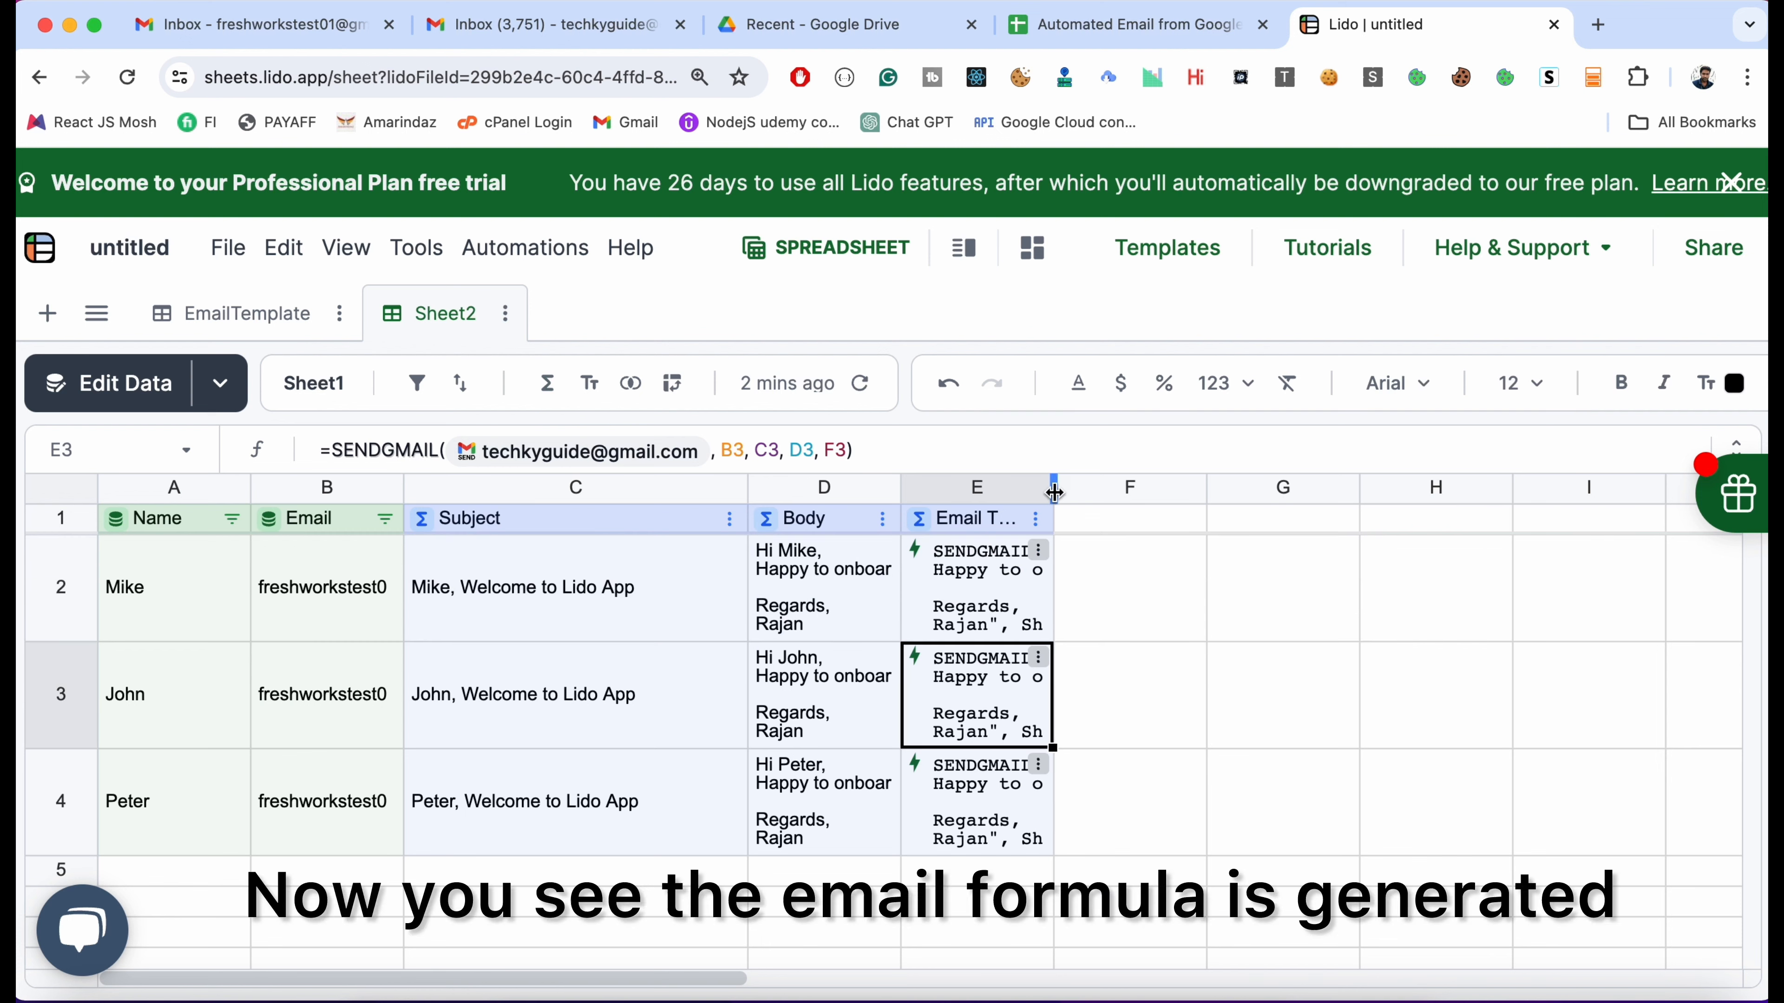
left_click_drag(1054, 492, 1135, 488)
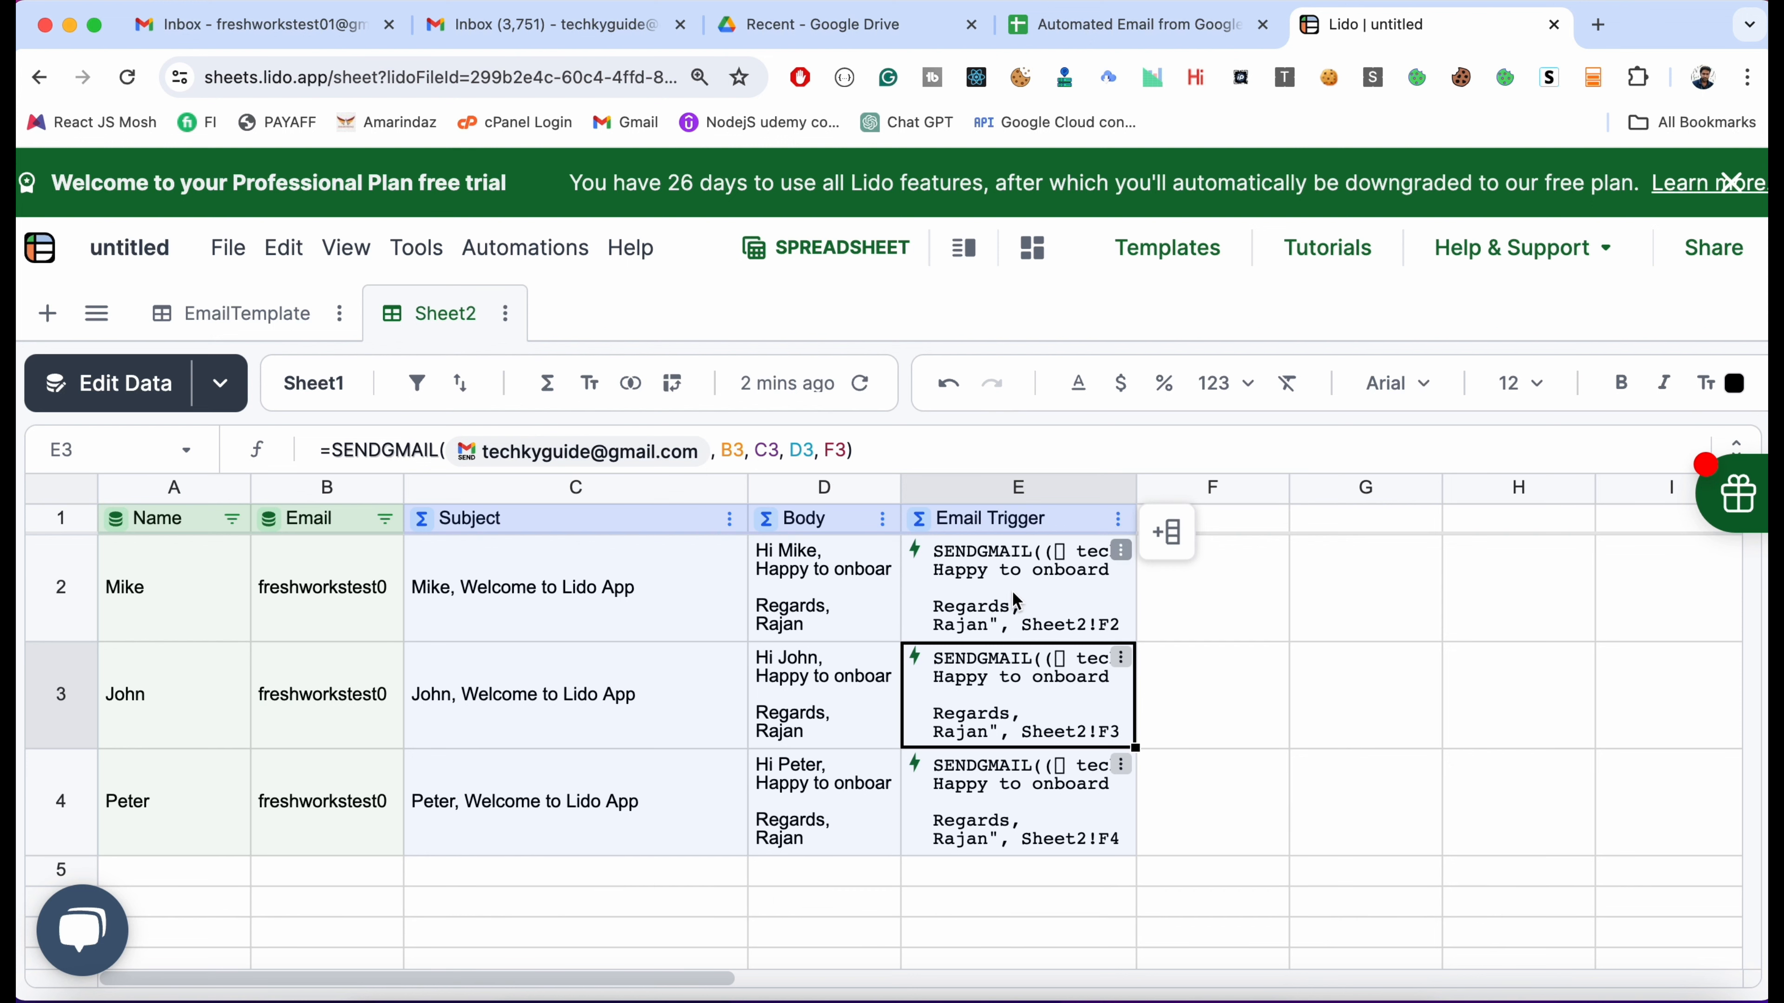
Open the send-action options menu in cell E2 for the first data row
left_click(1120, 560)
Preview the first row's welcome email and send it
left_click(1106, 681)
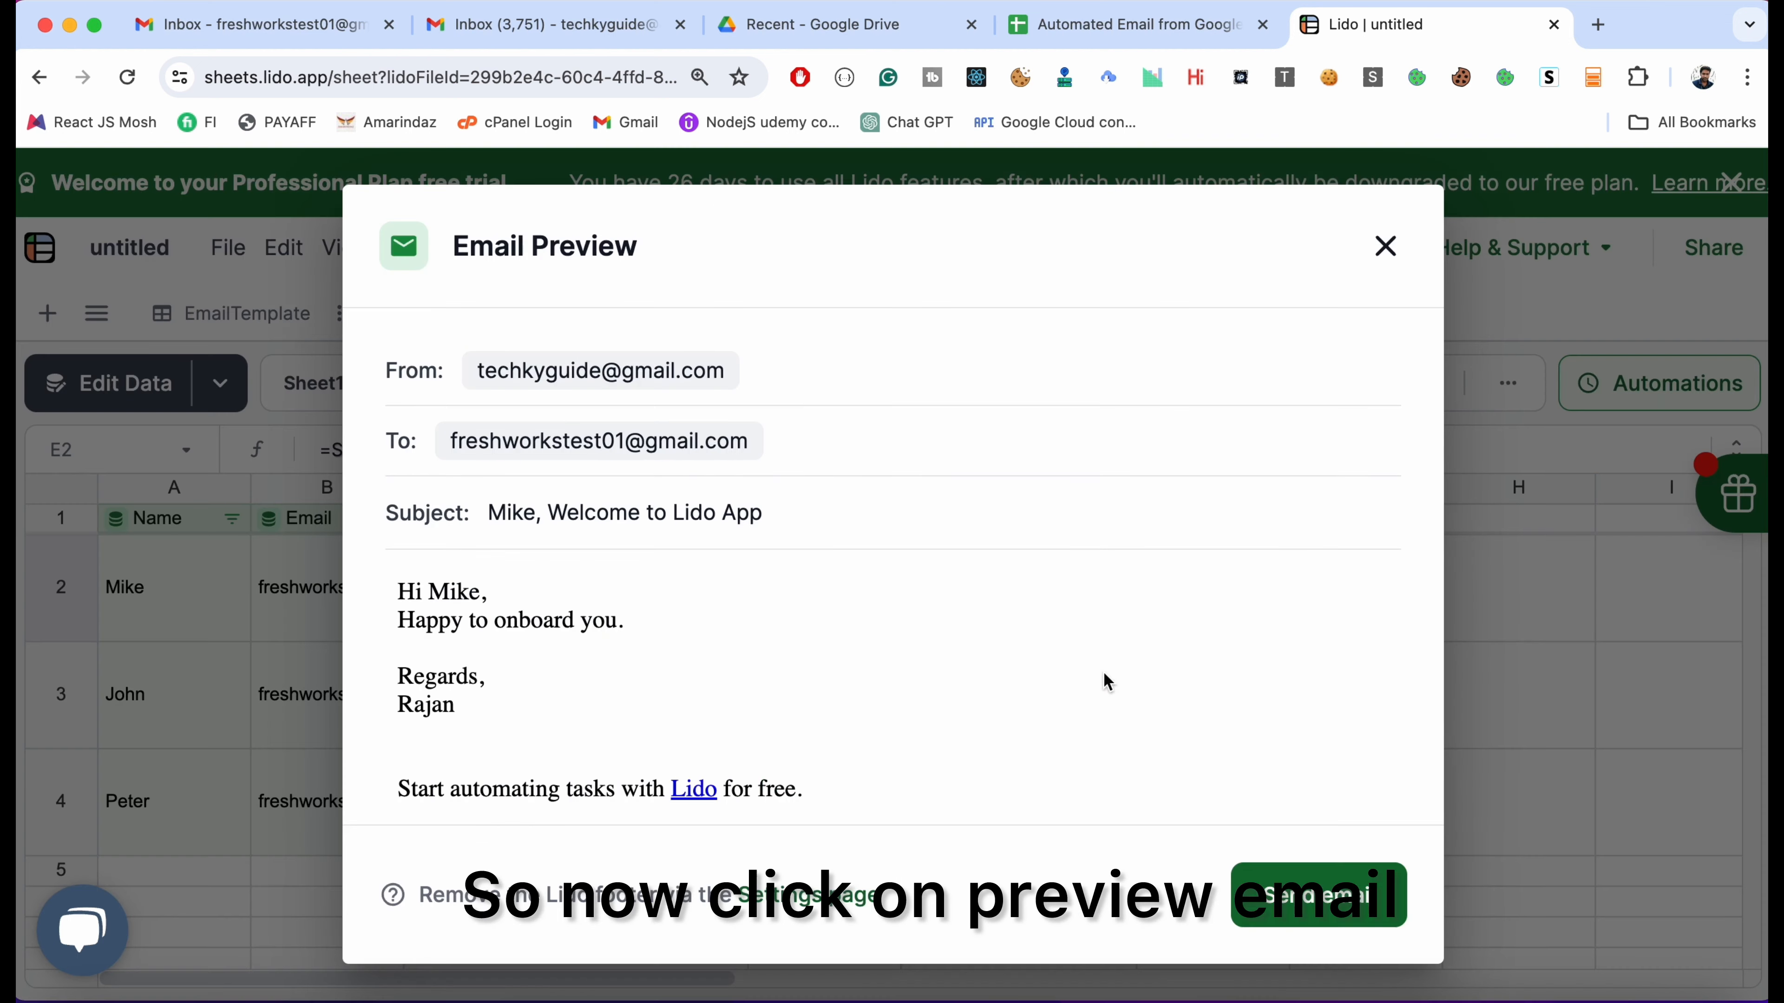
scroll(671, 640, "down", 1)
scroll(670, 639, "up", 1)
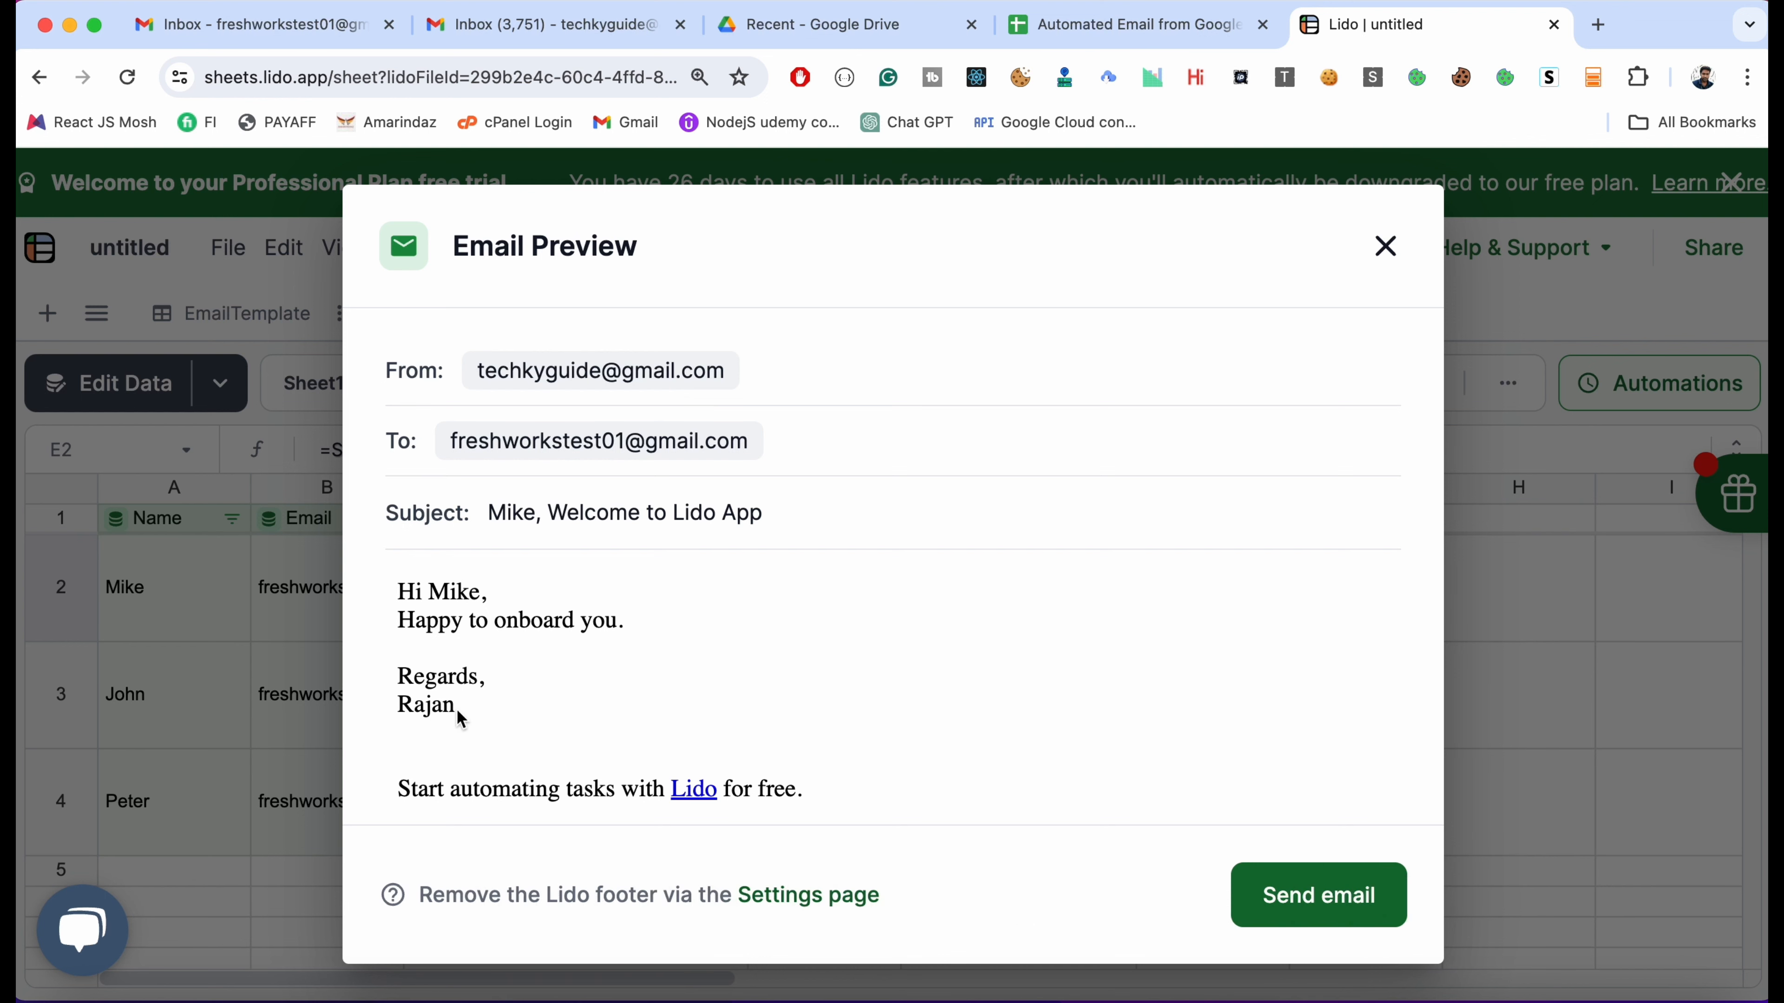
scroll(496, 672, "down", 1)
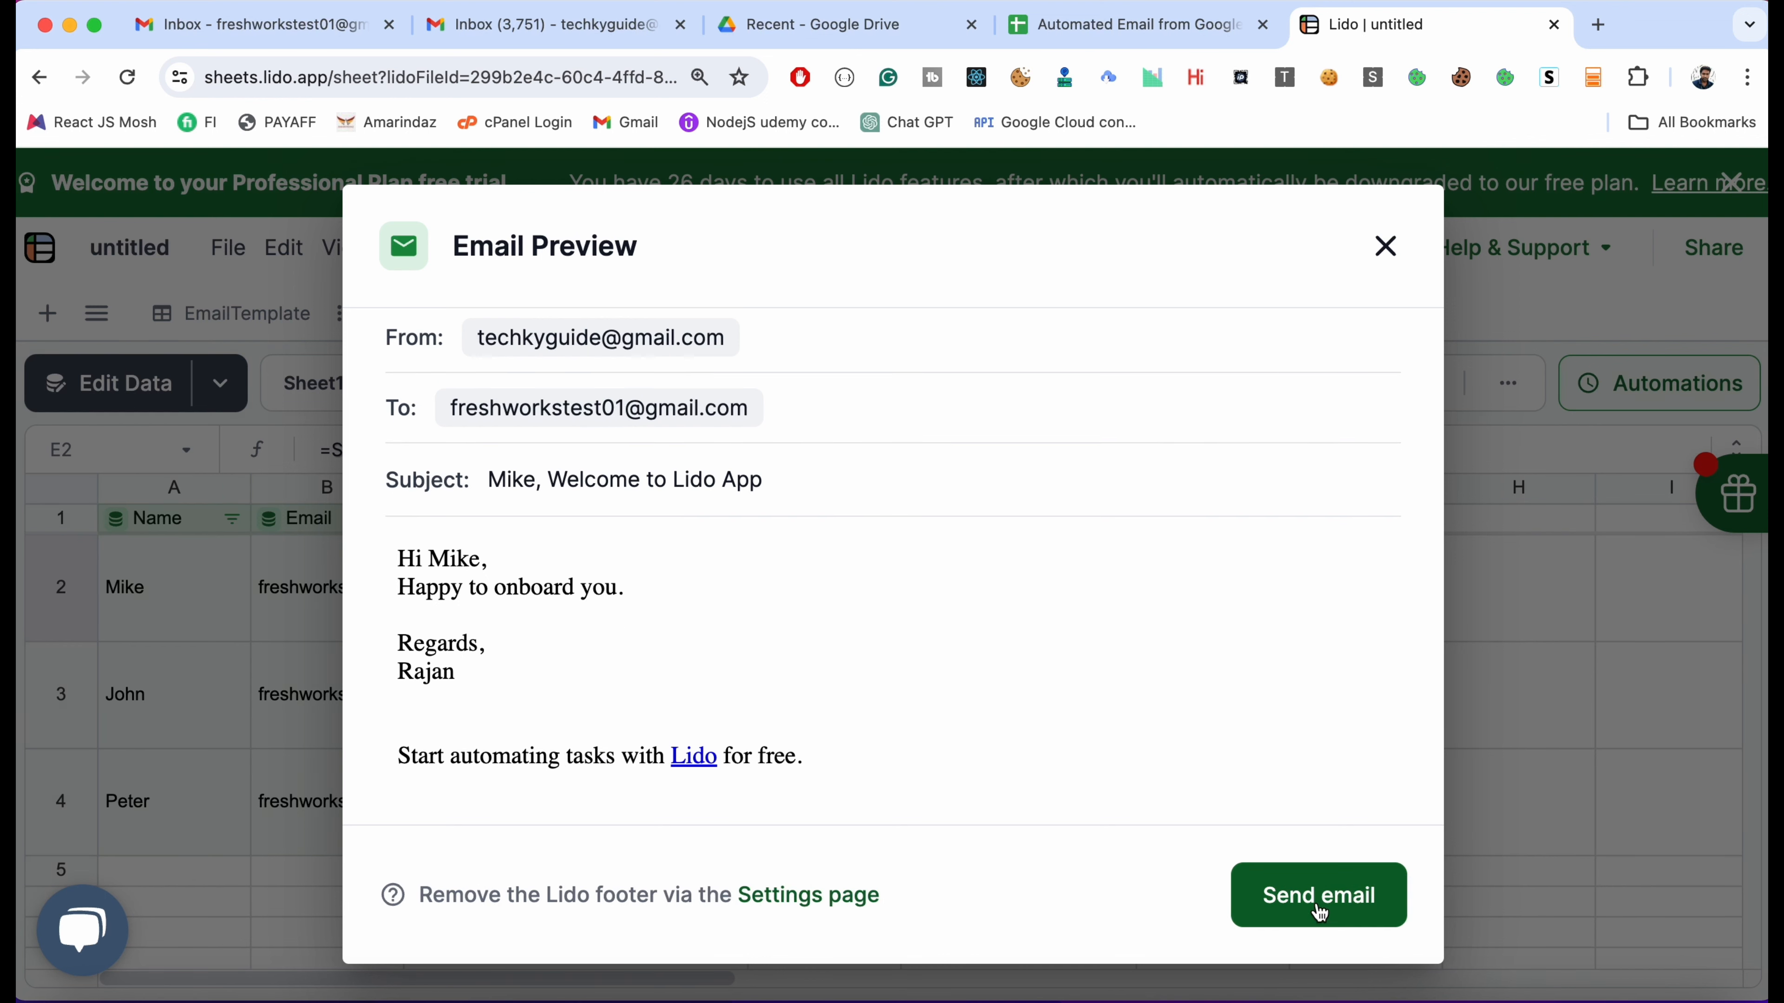
left_click(1350, 891)
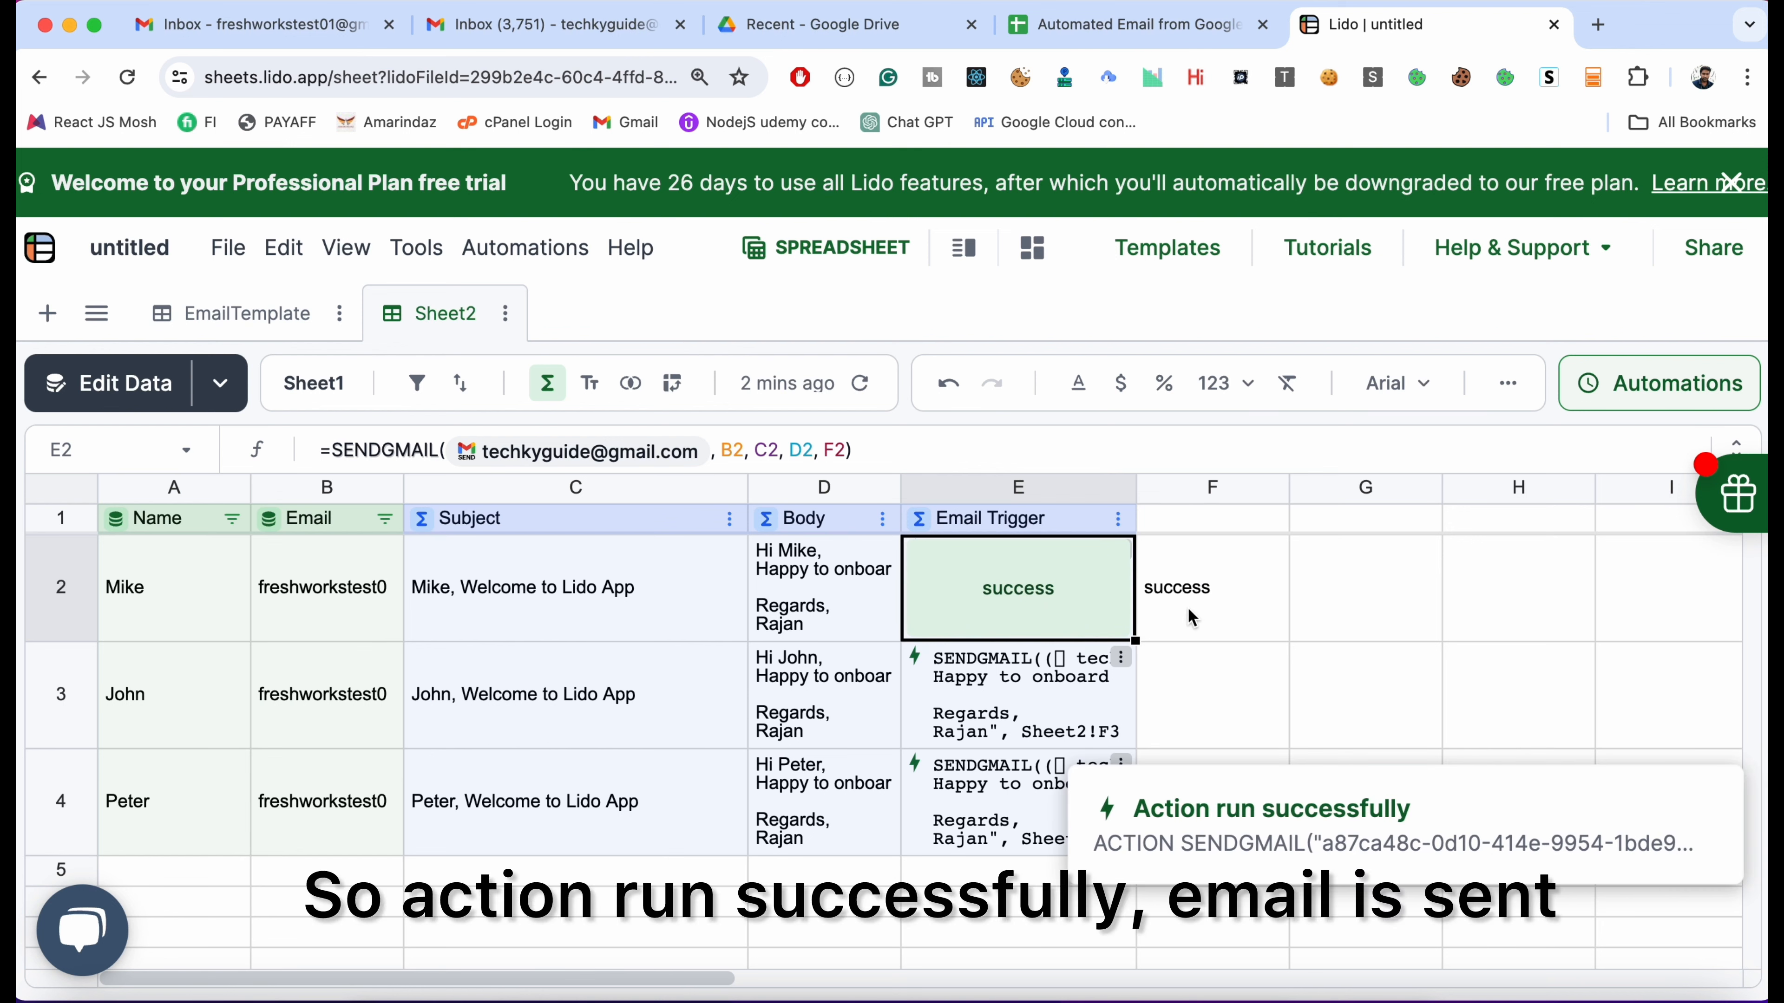
Confirm in the recipient's Gmail inbox that the welcome email arrived
left_click(347, 14)
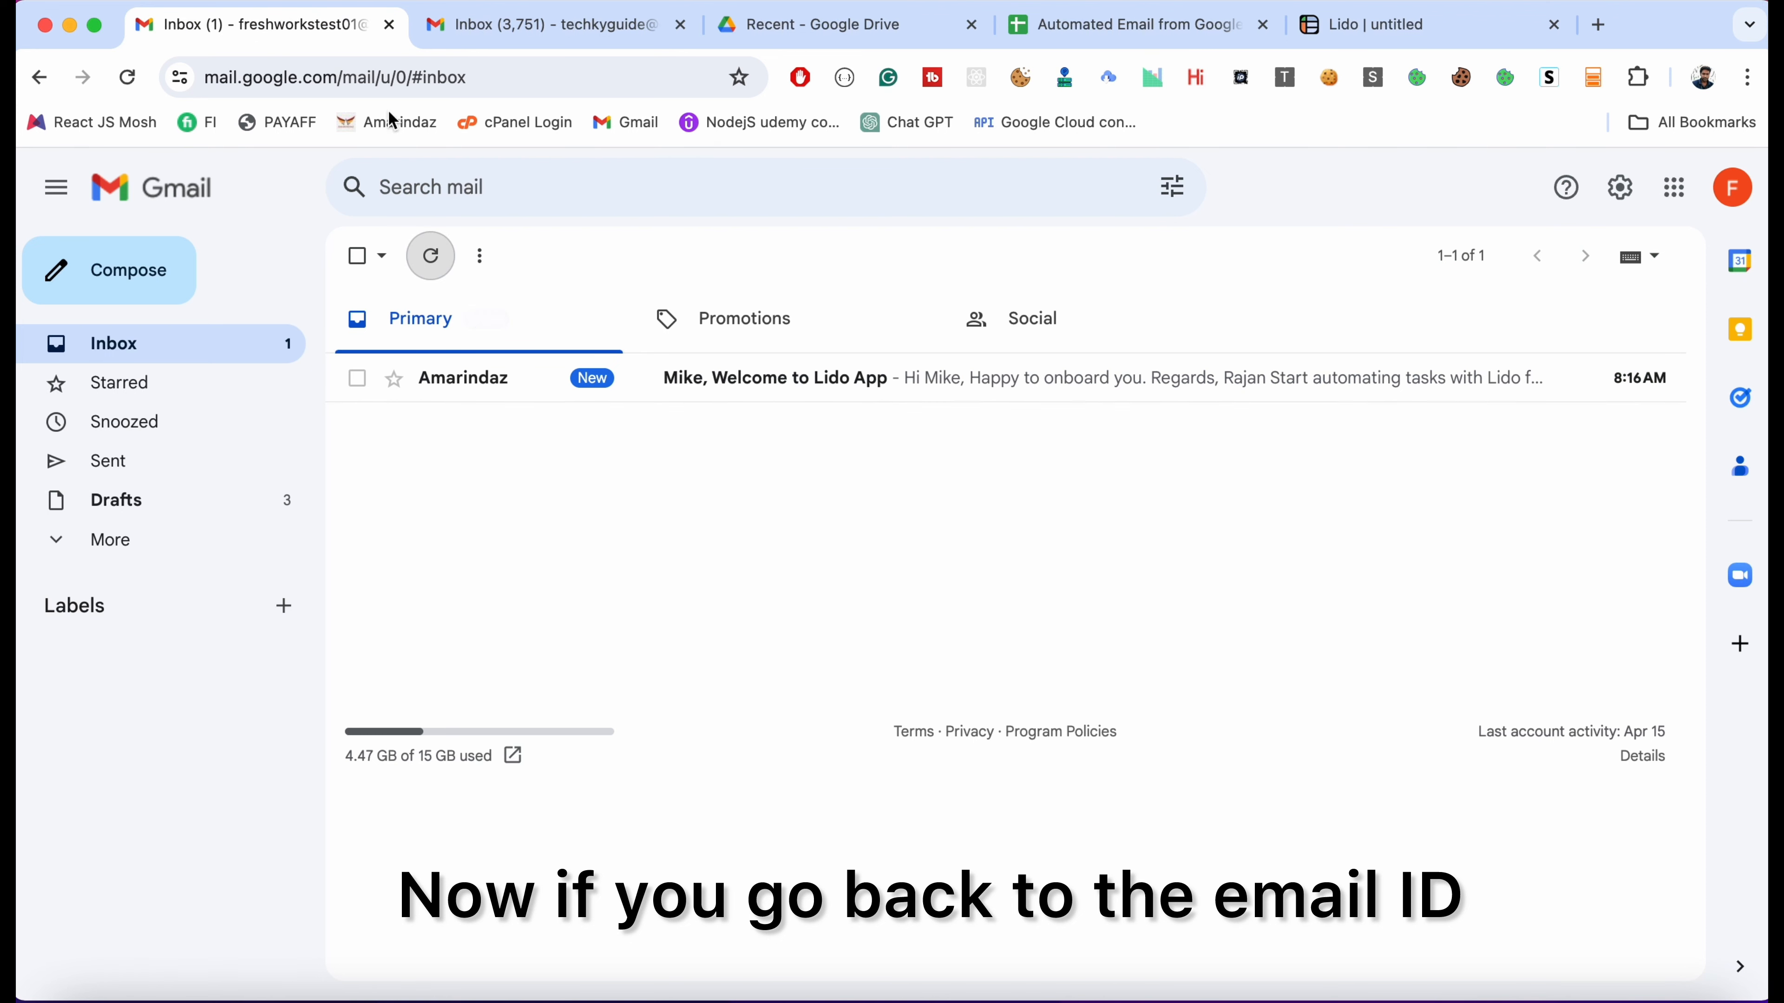
left_click(802, 397)
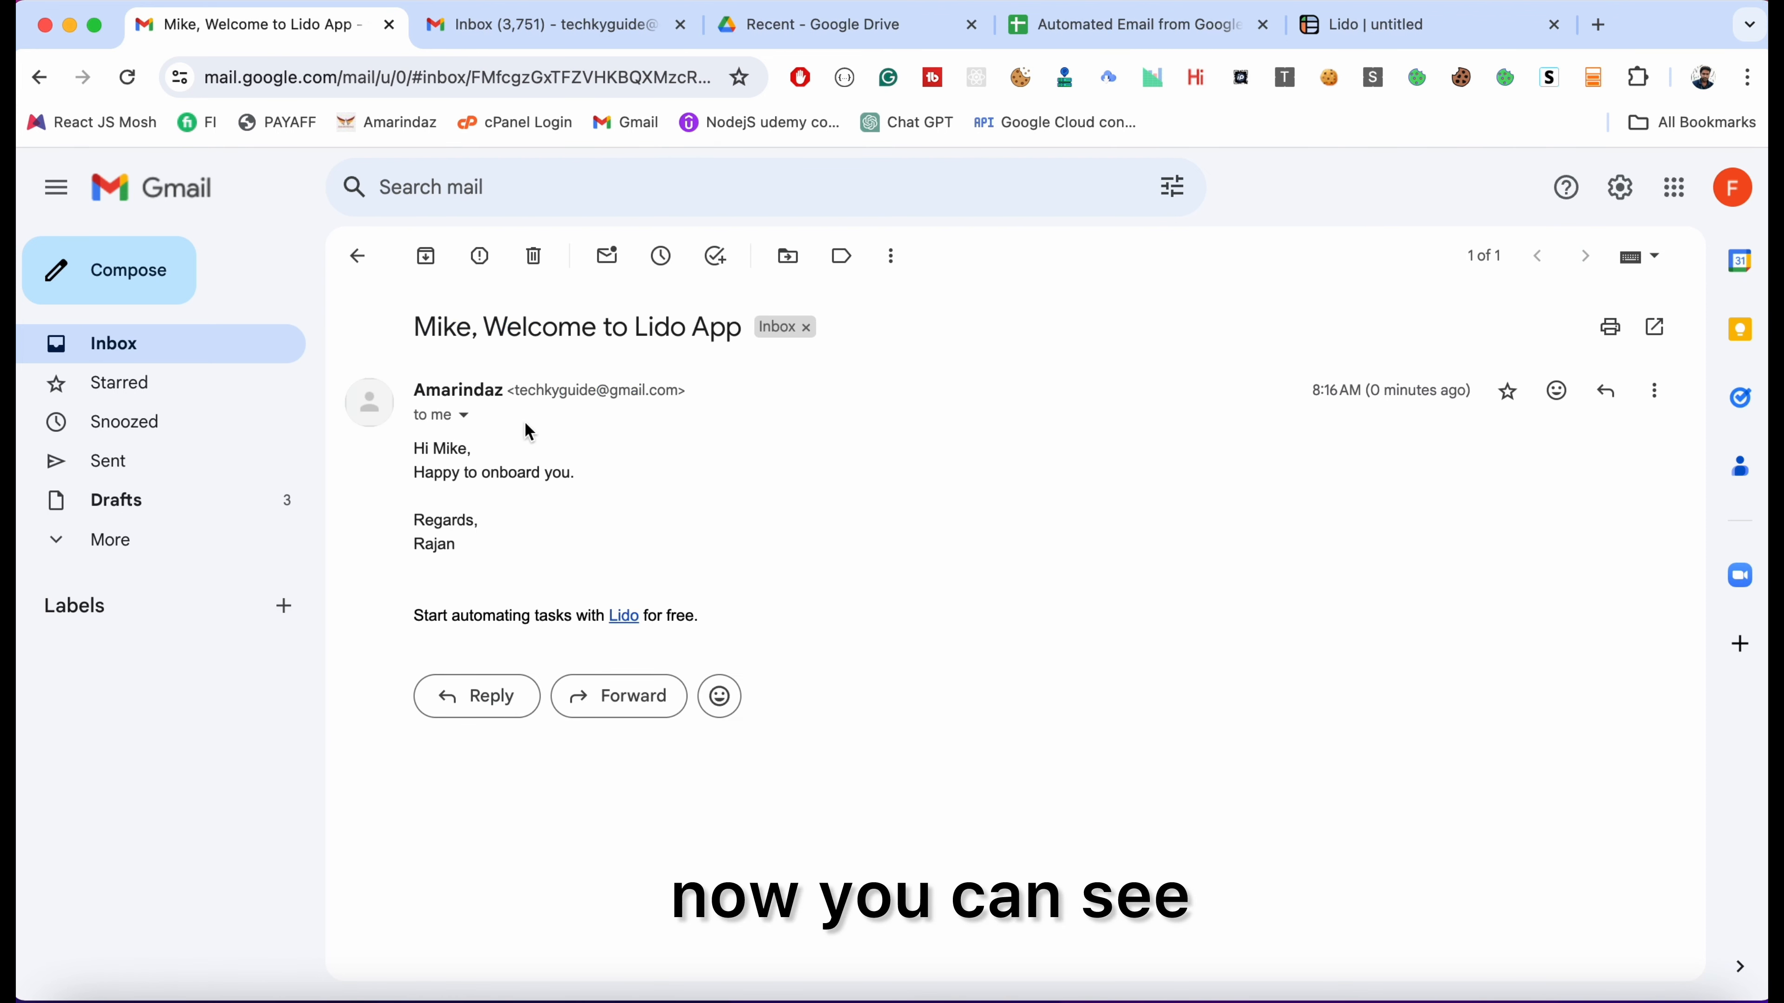
left_click_drag(409, 444, 776, 617)
left_click(860, 618)
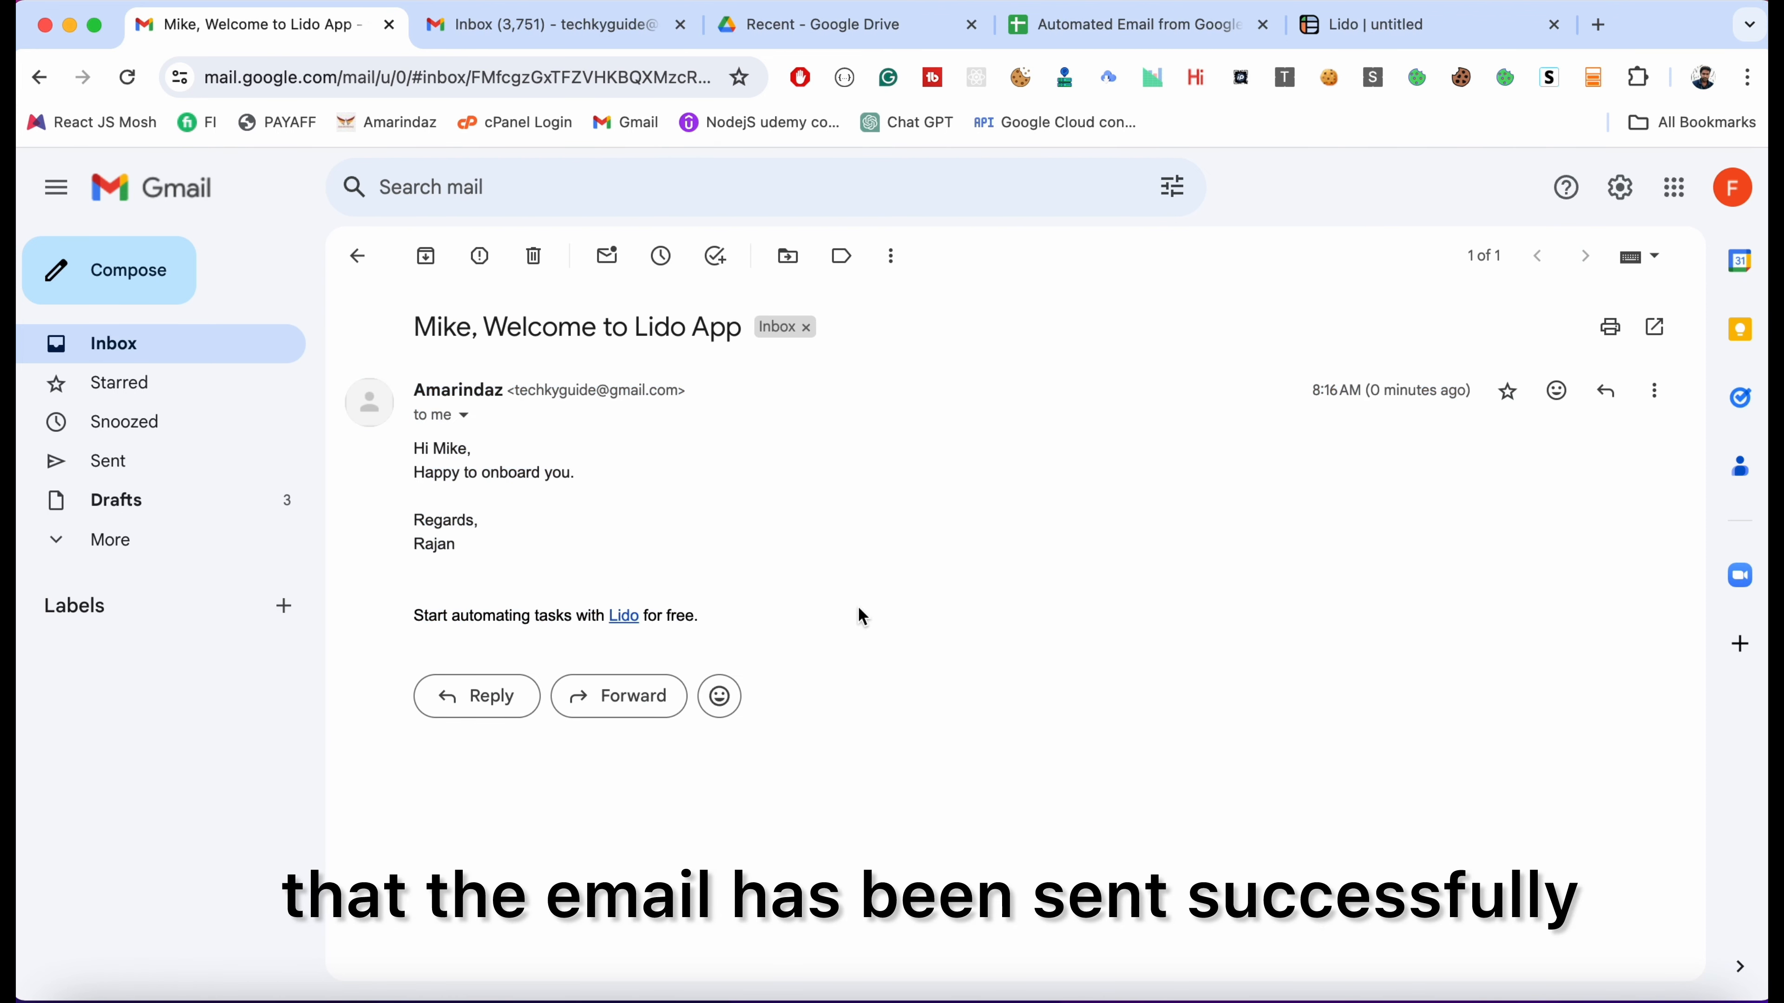
left_click(358, 256)
Back in Lido, rename the untitled sheet to 'Automated Email'
left_click(1134, 25)
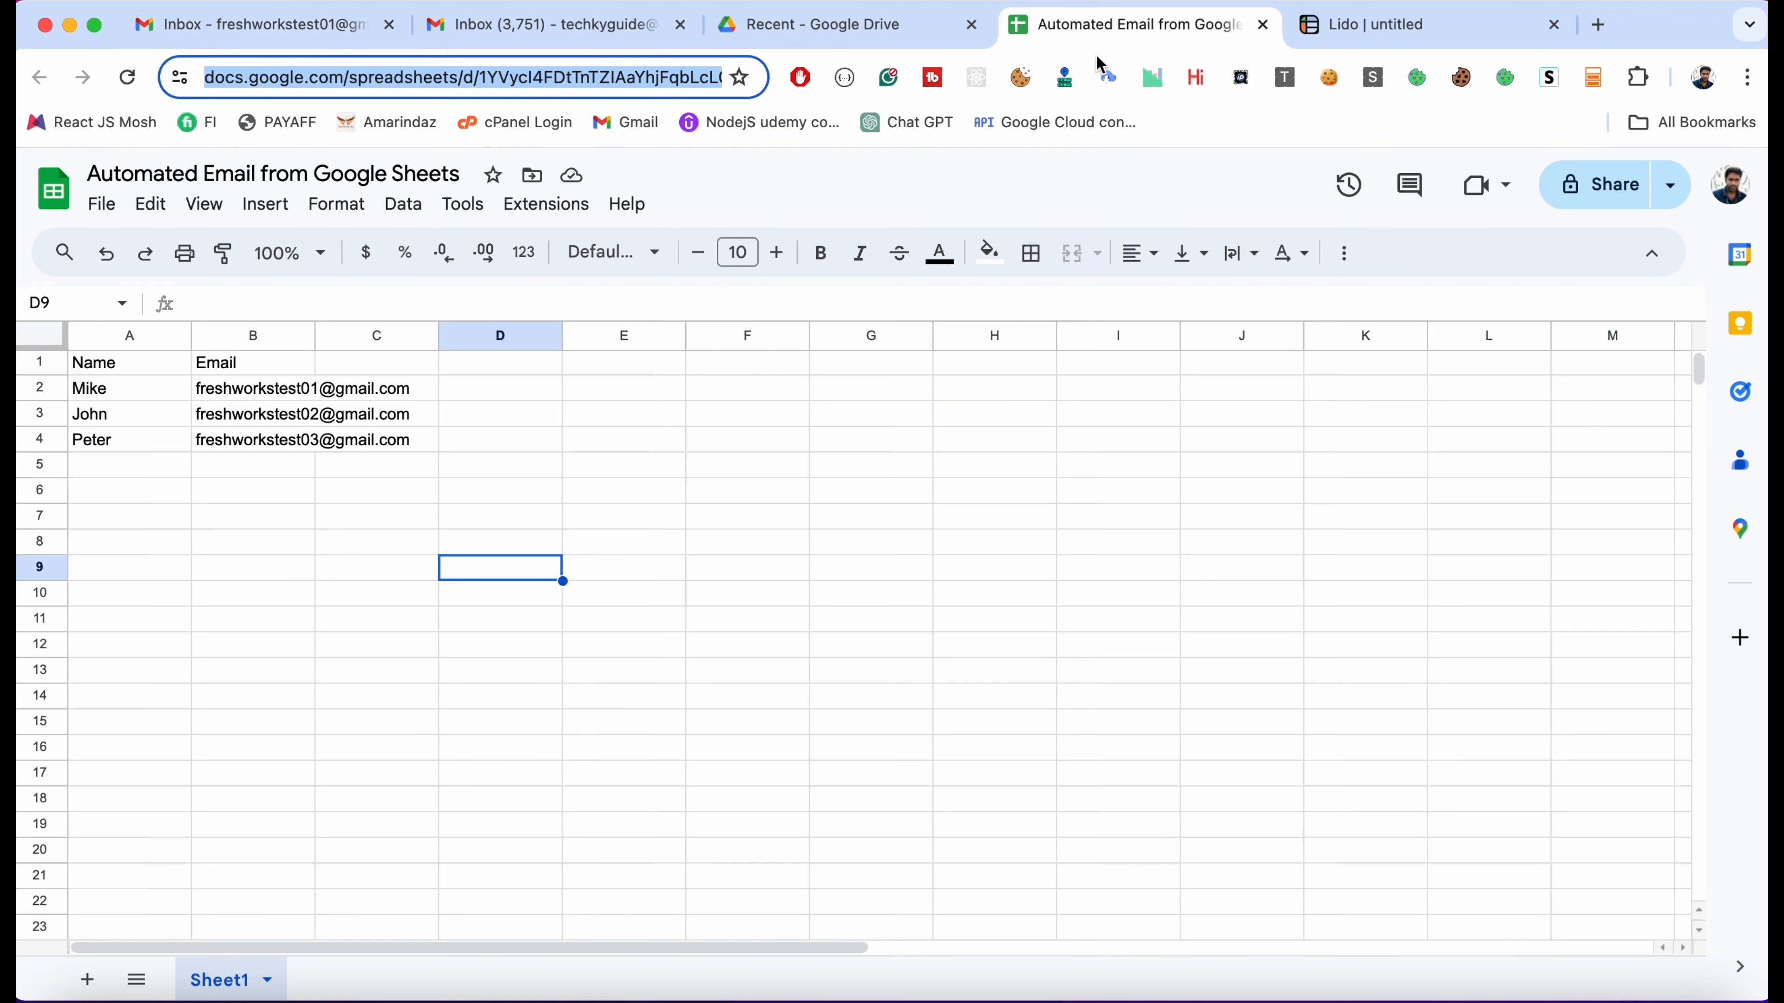
left_click(1380, 24)
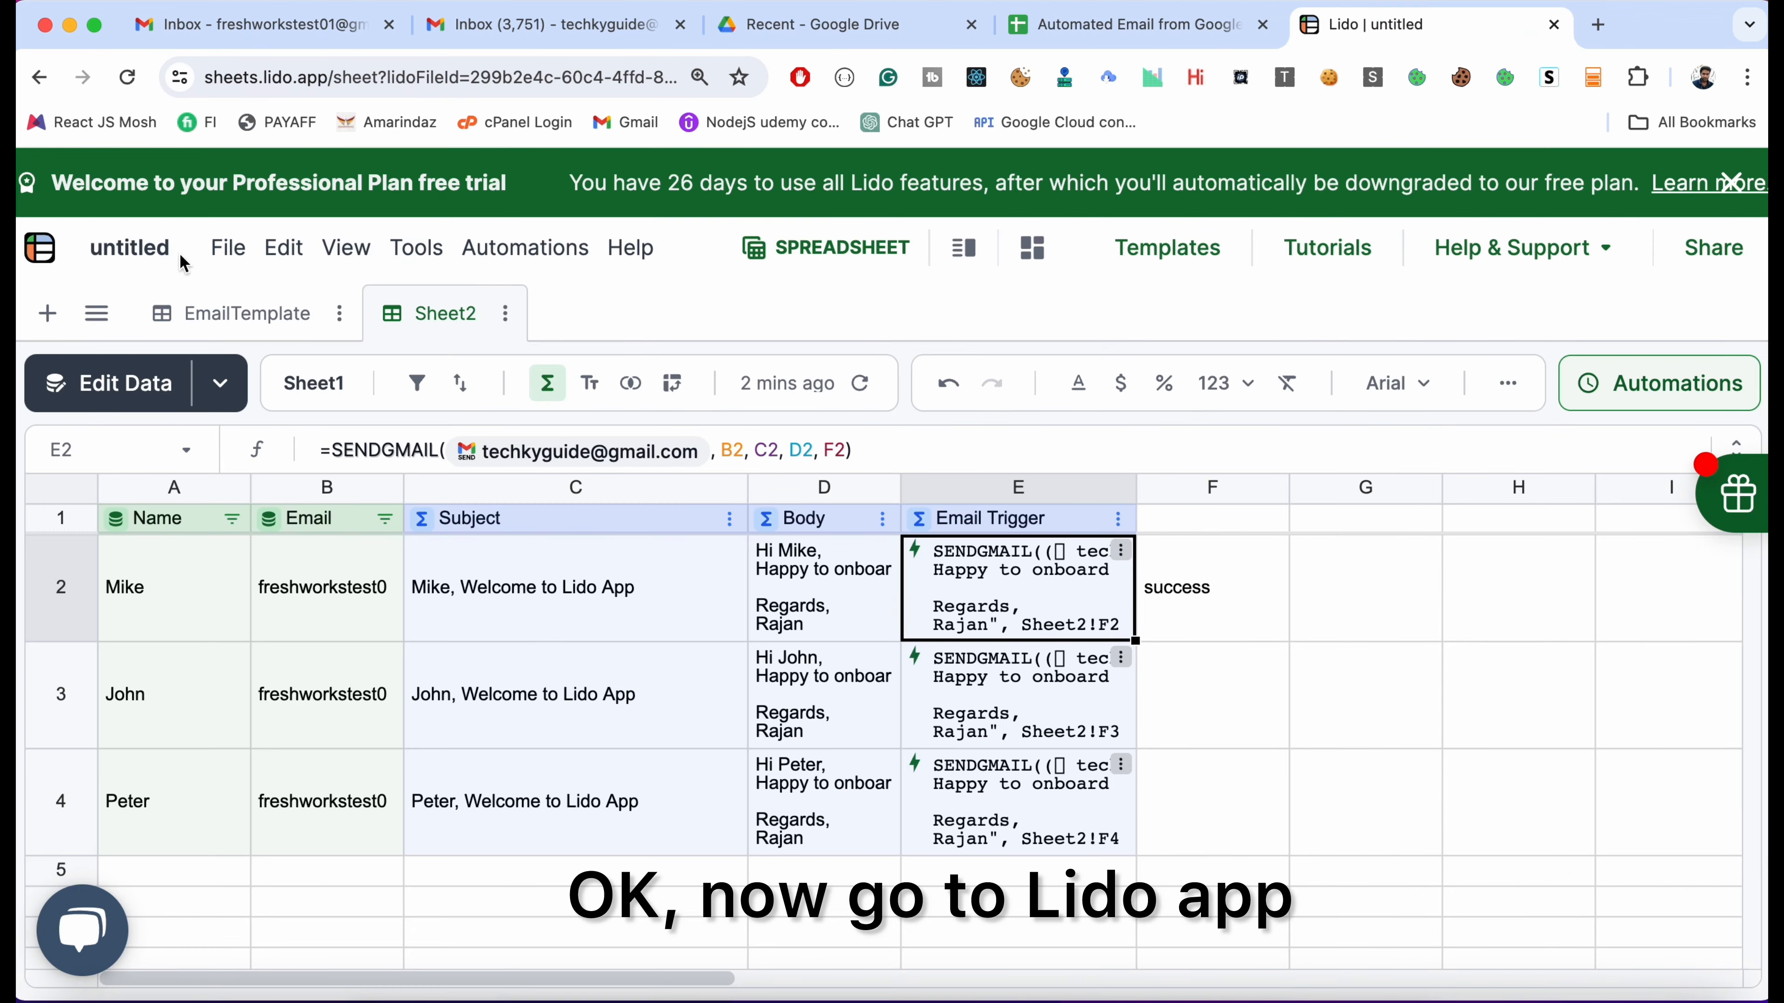
left_click(160, 250)
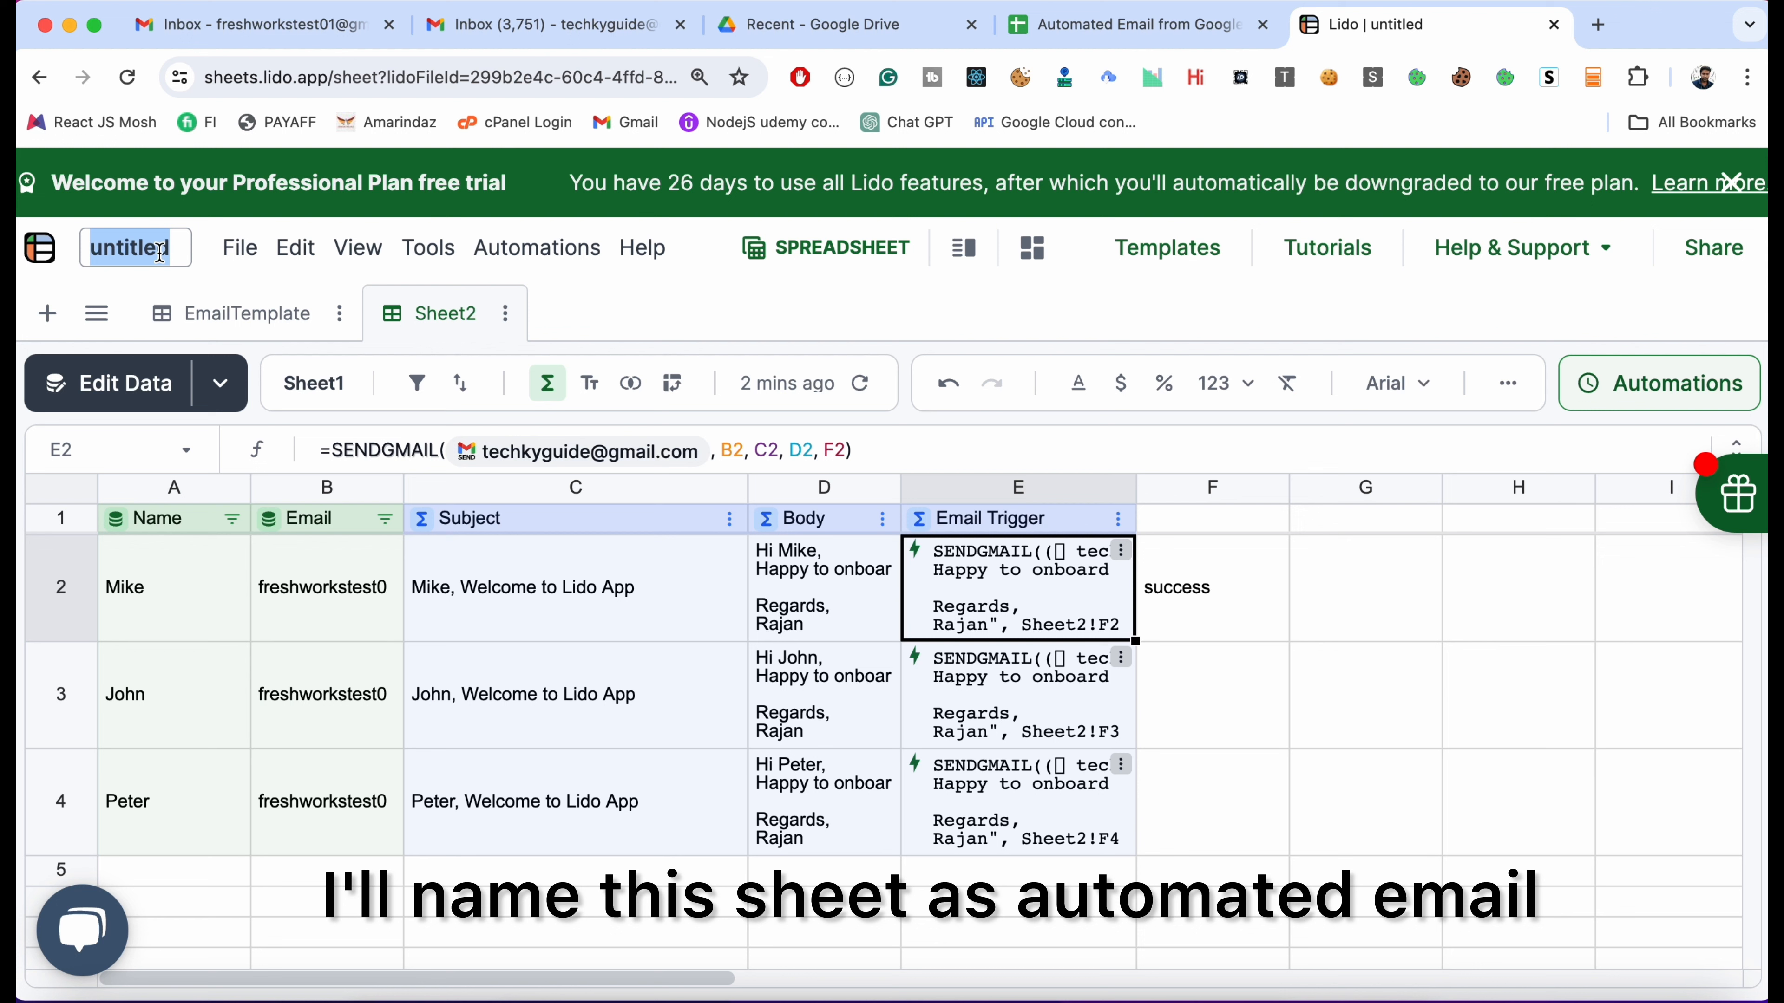
type("Automated Email")
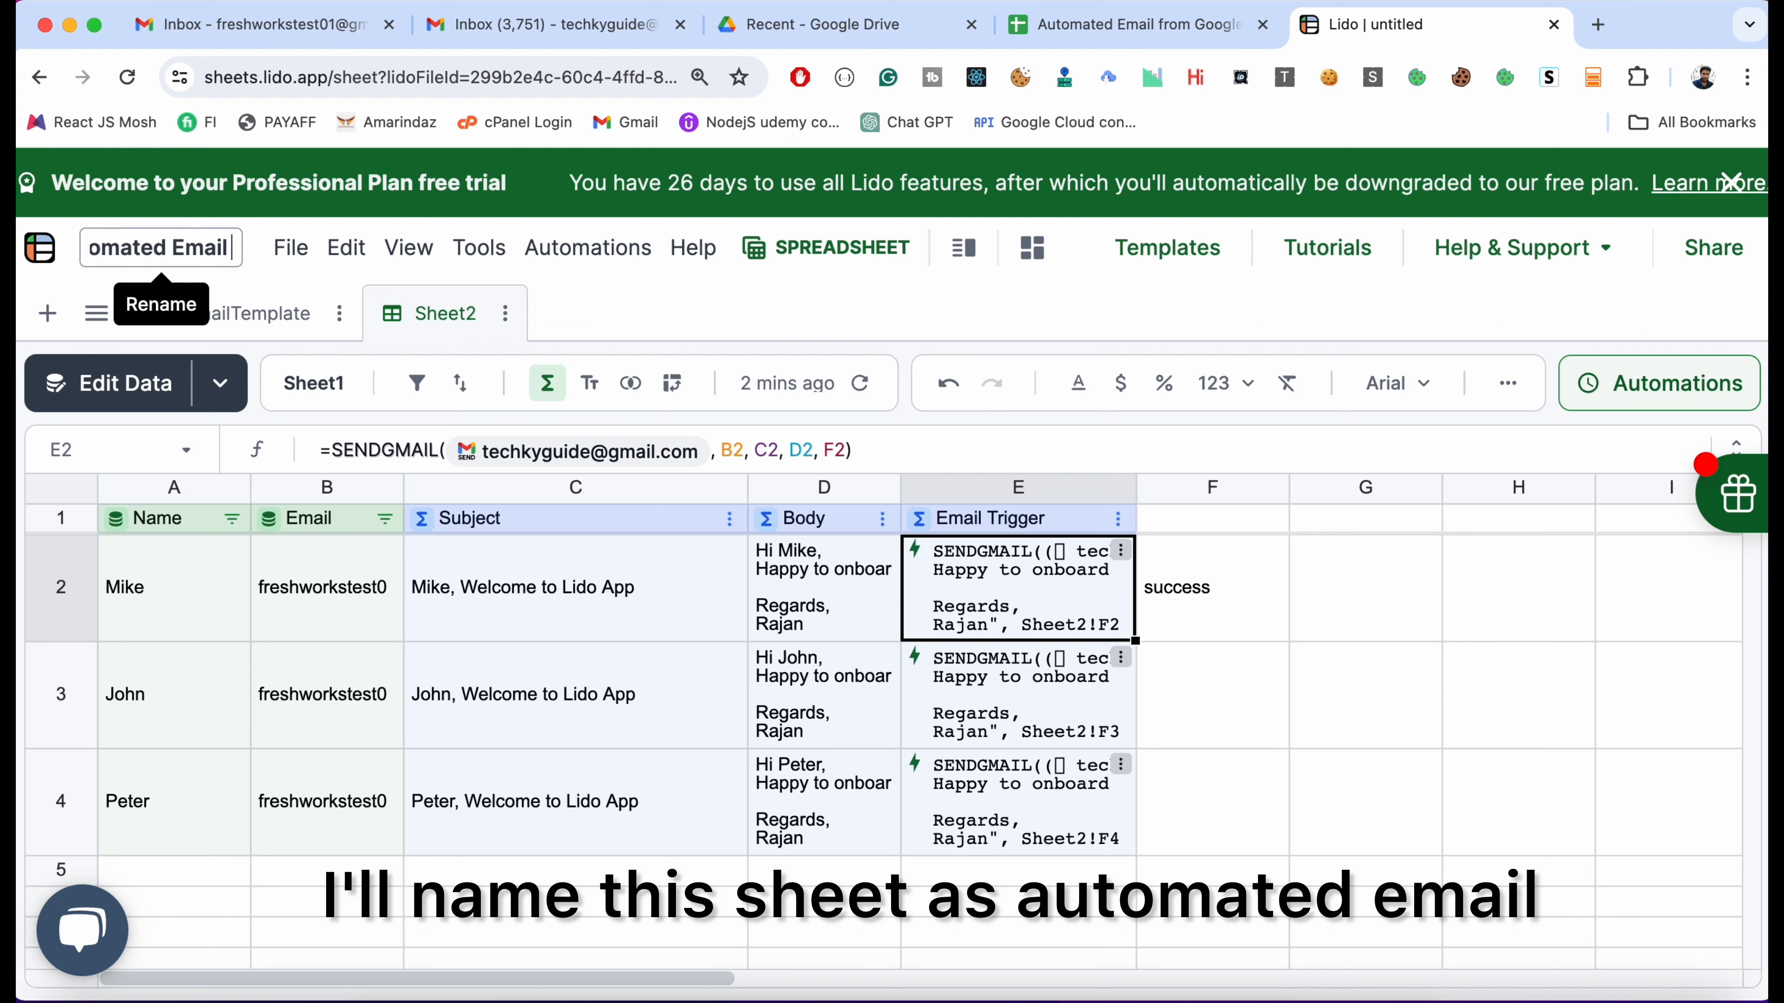
key("Return")
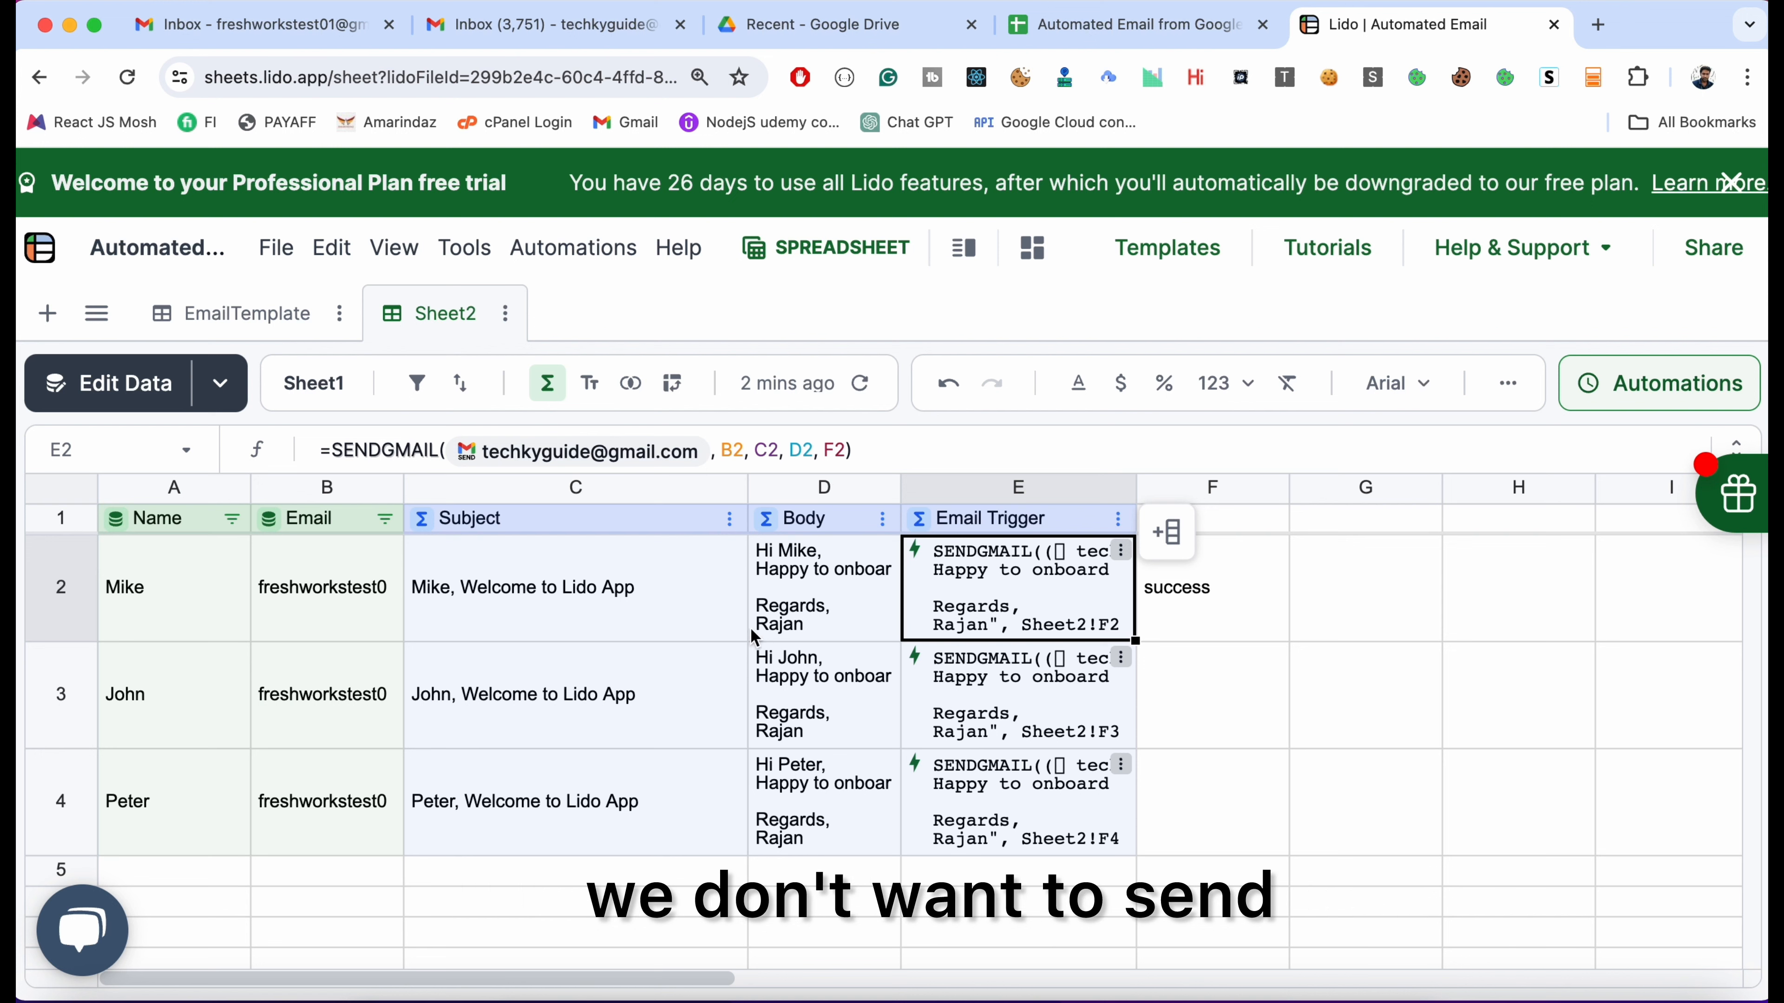
Wrap E2's SENDGMAIL formula as =IF(F2<>"success", SENDGMAIL(...), "Email Sent")
double_click(976, 593)
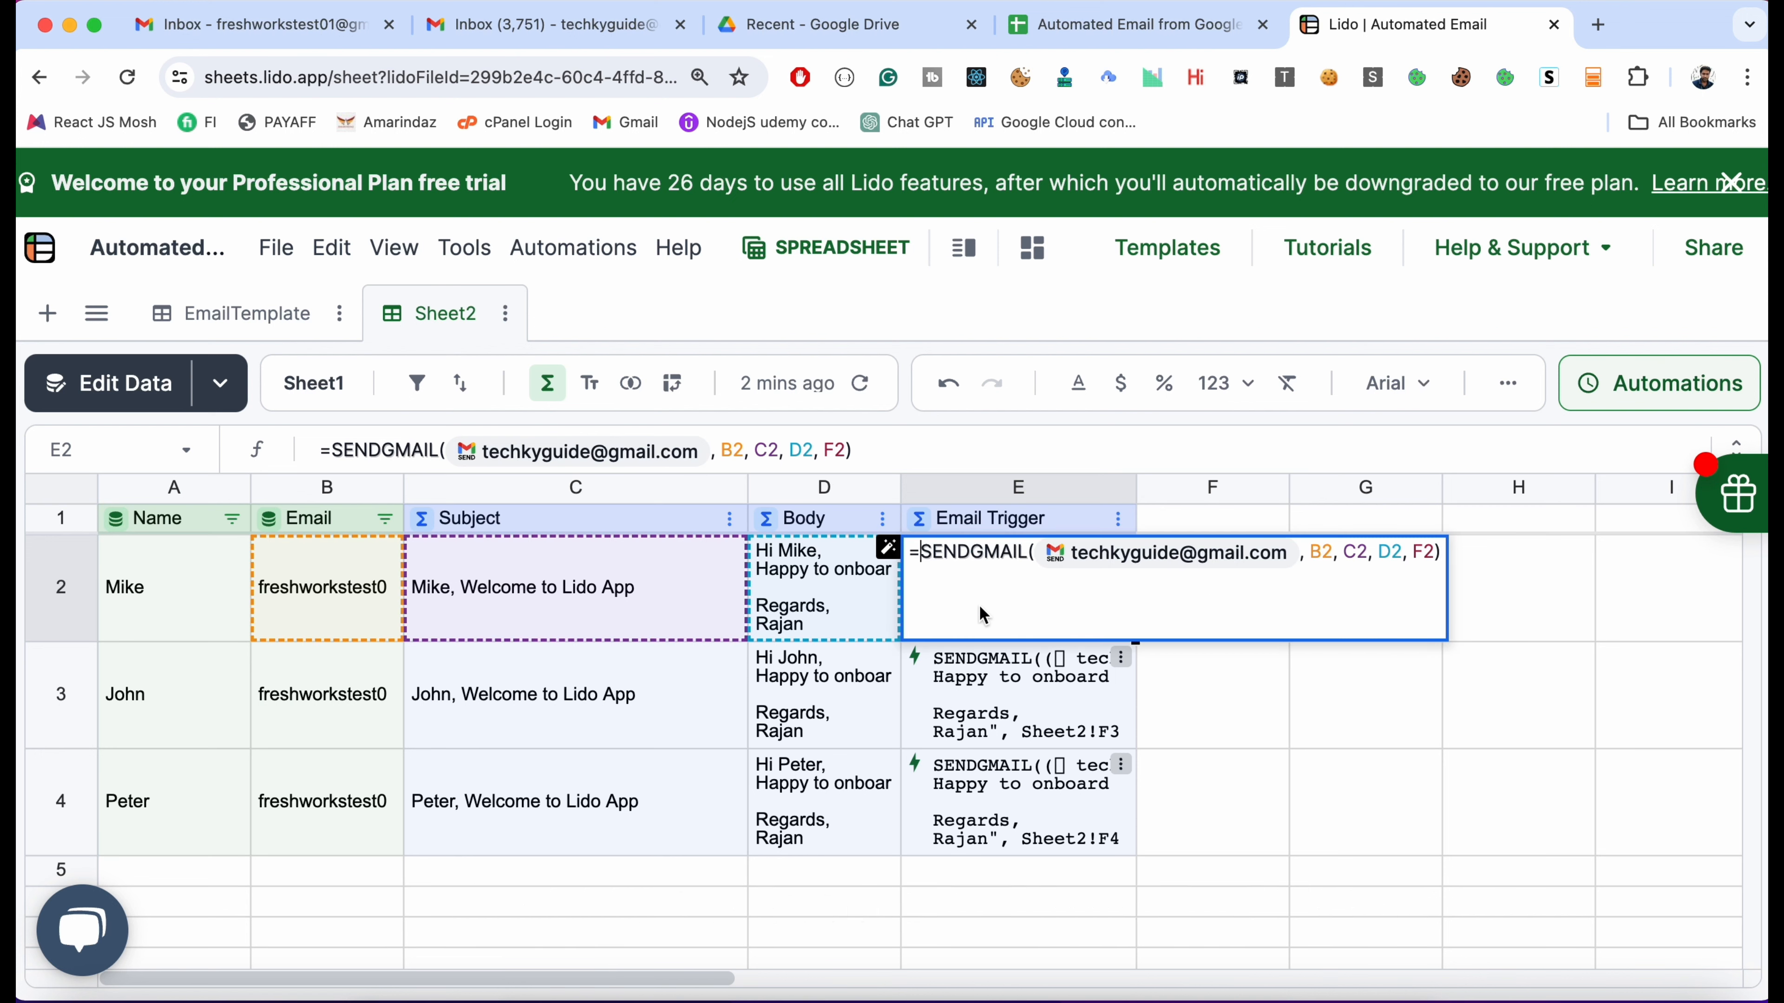
type("(")
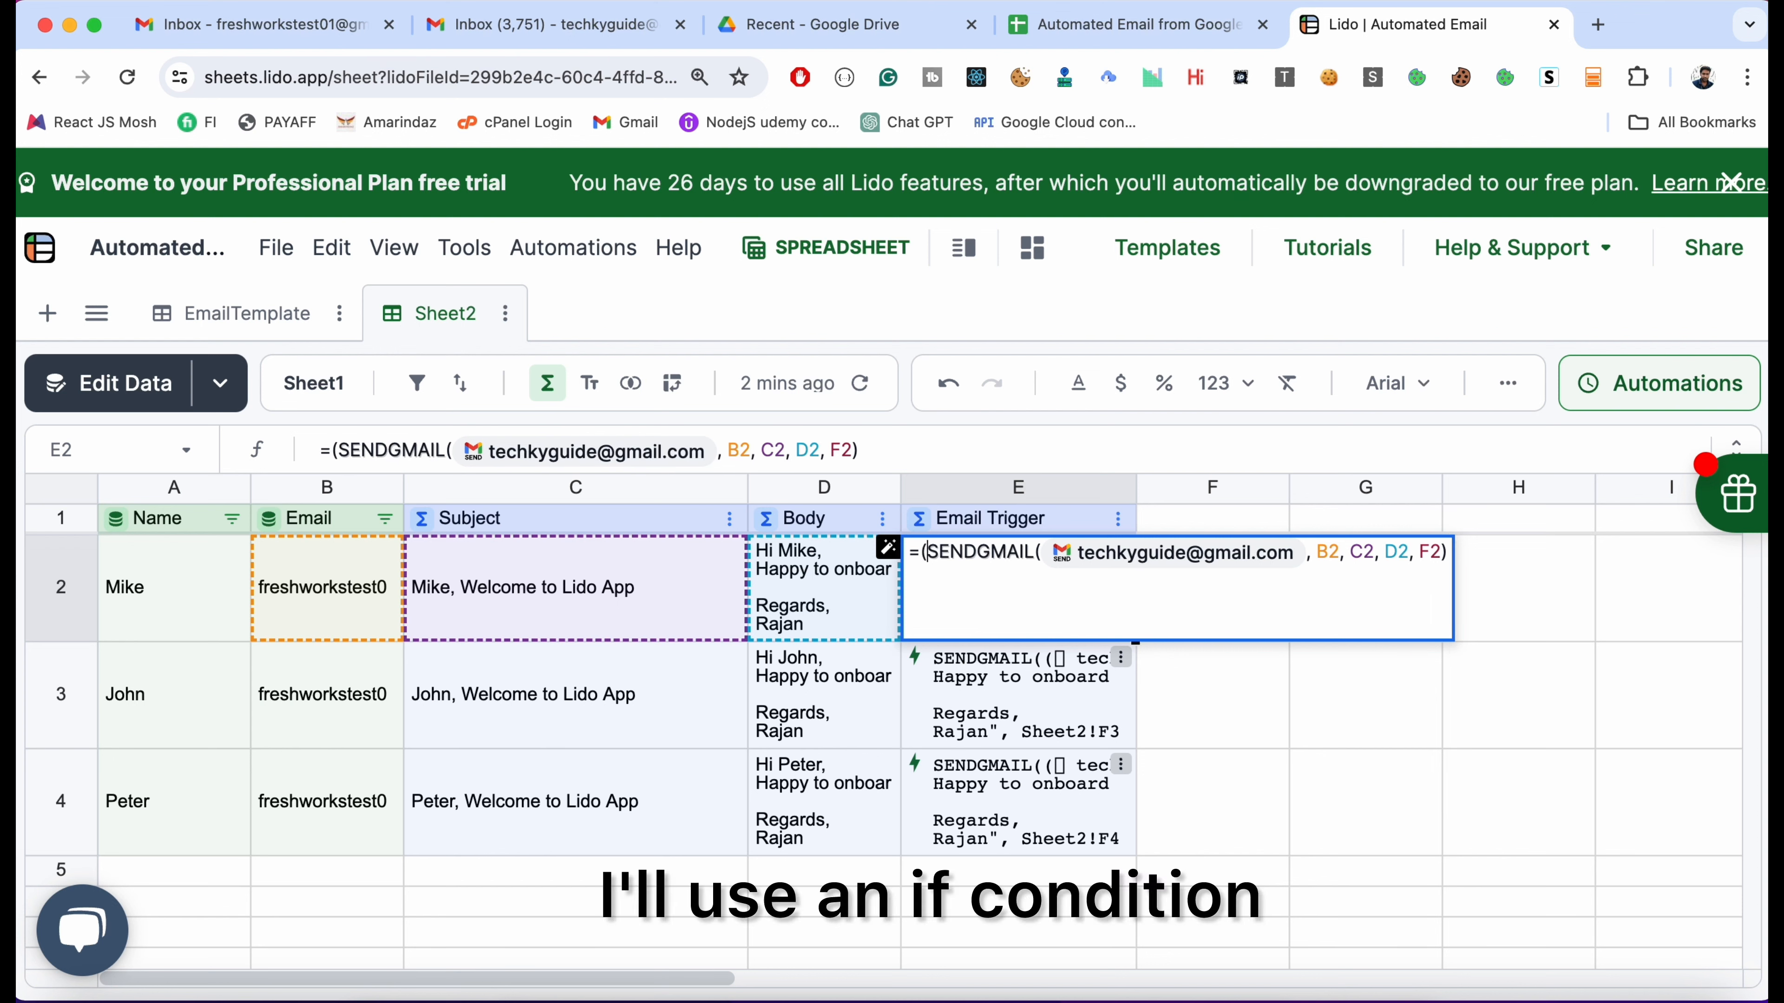
type("IF <")
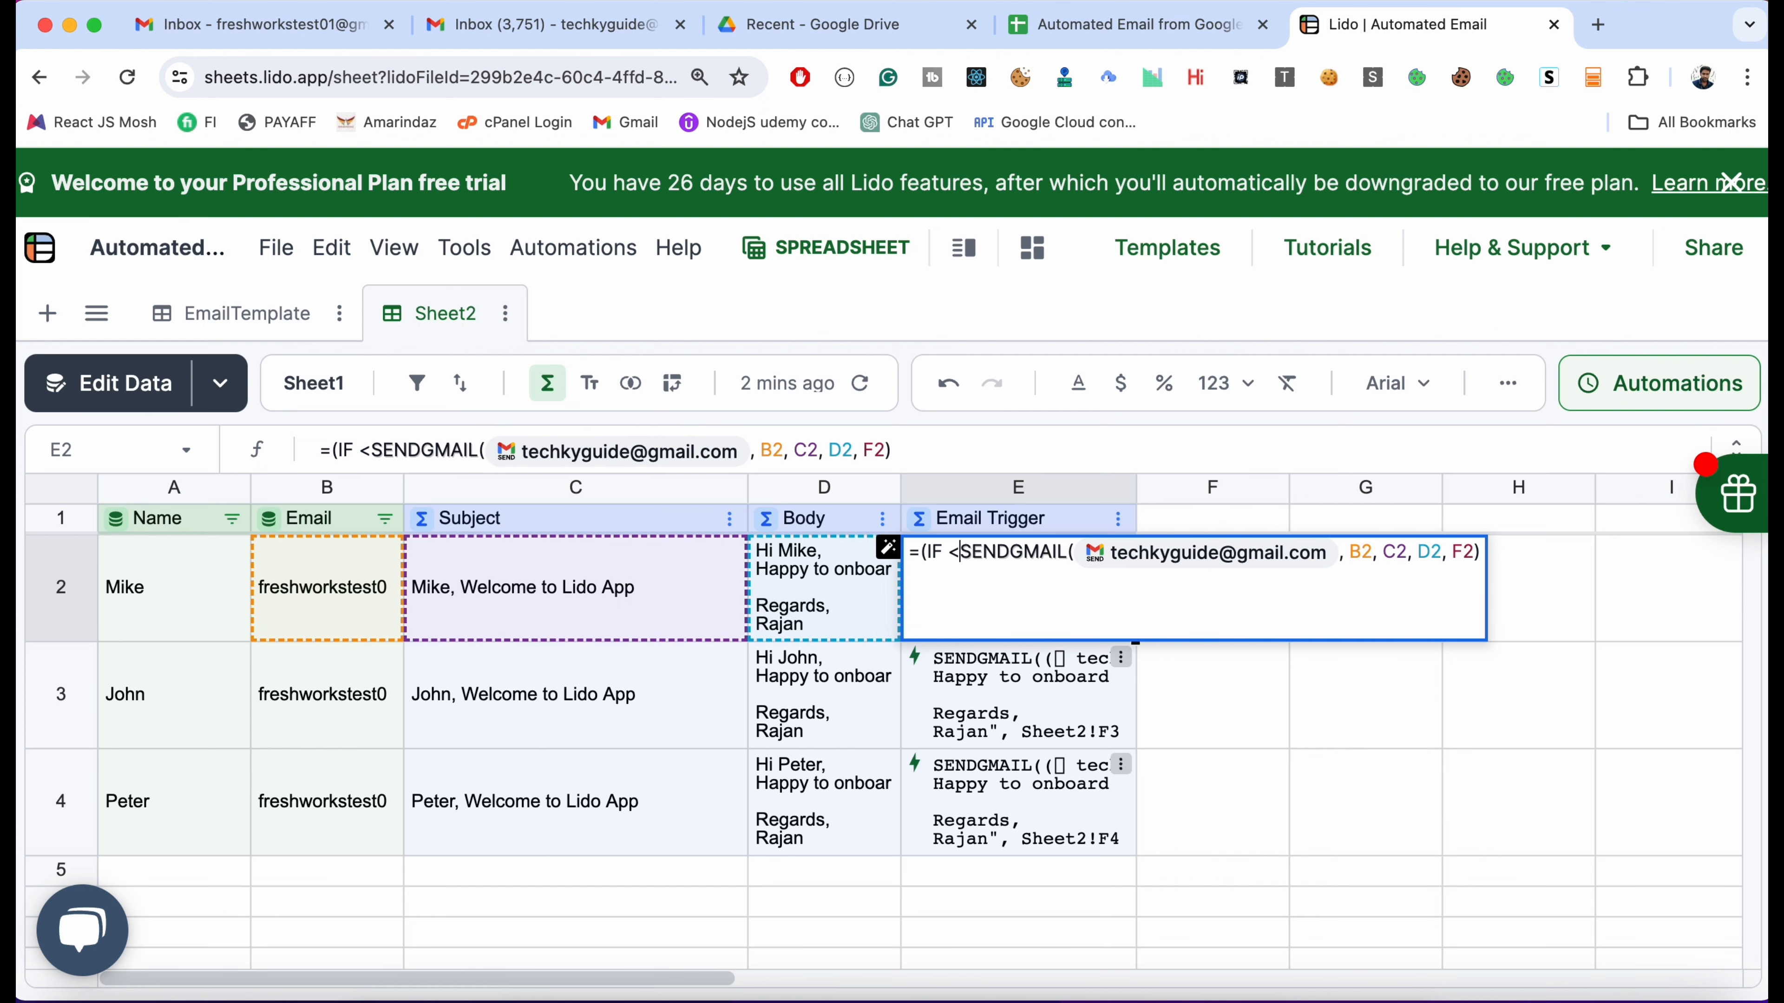
key("BackSpace")
key("BackSpace")
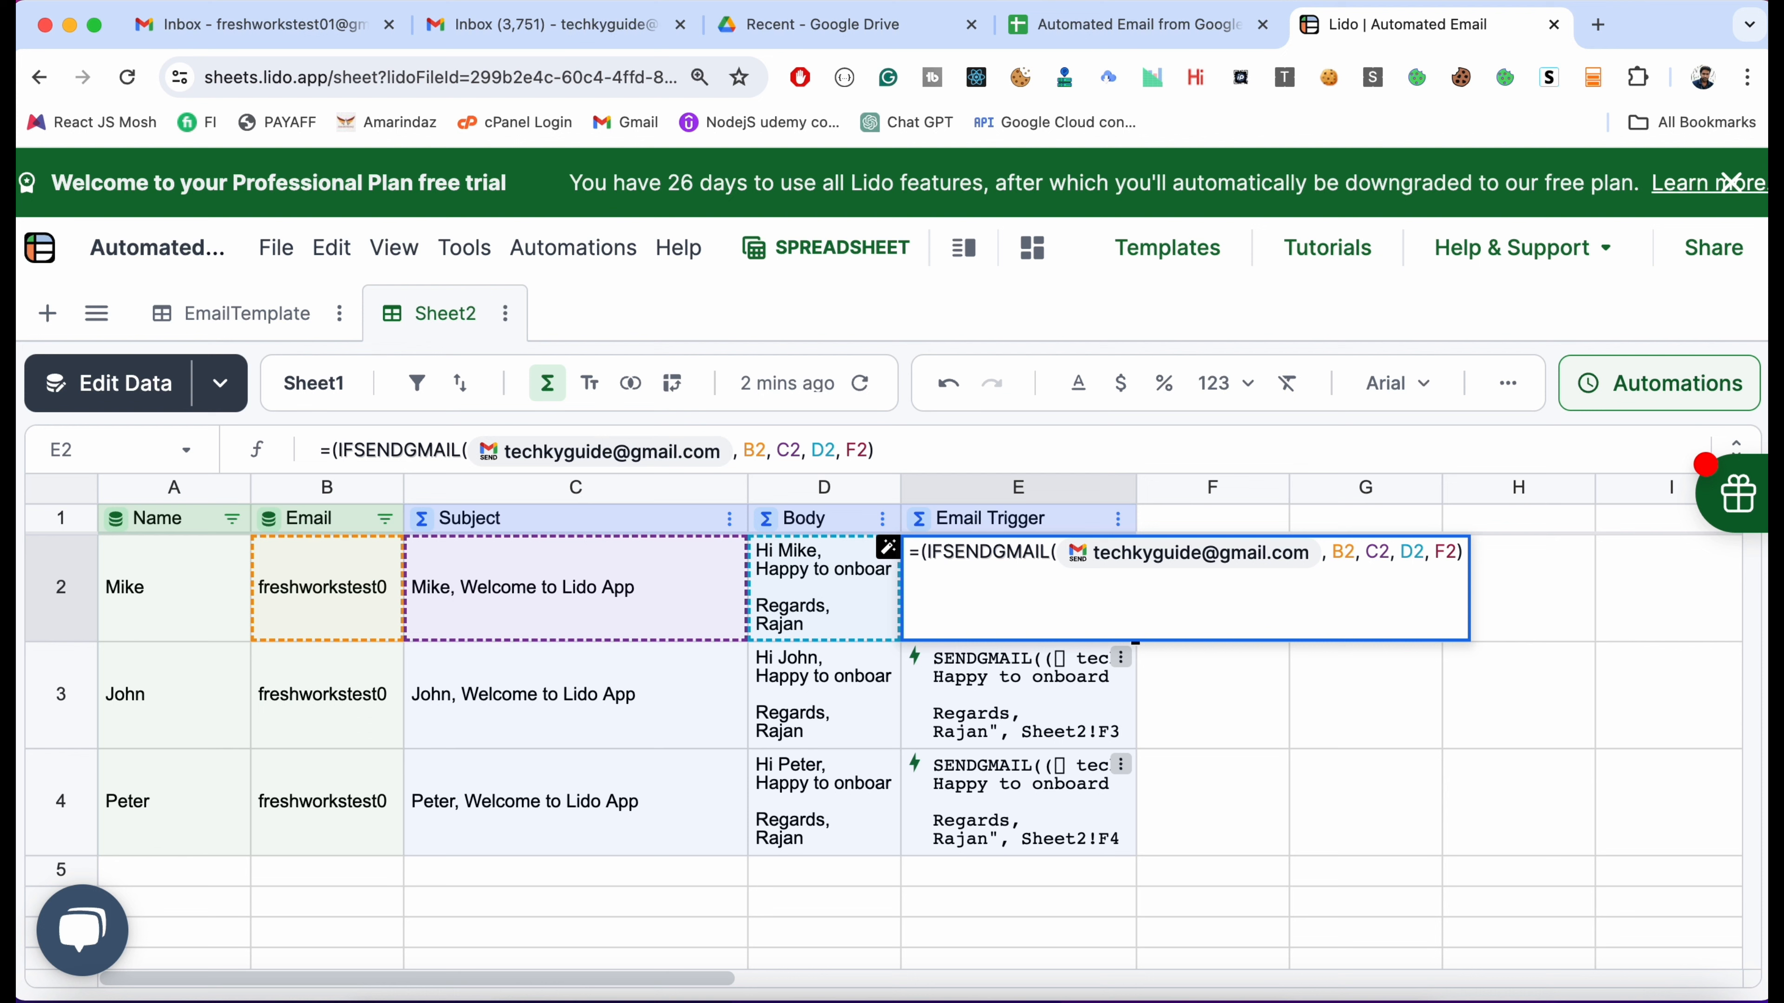
type("(")
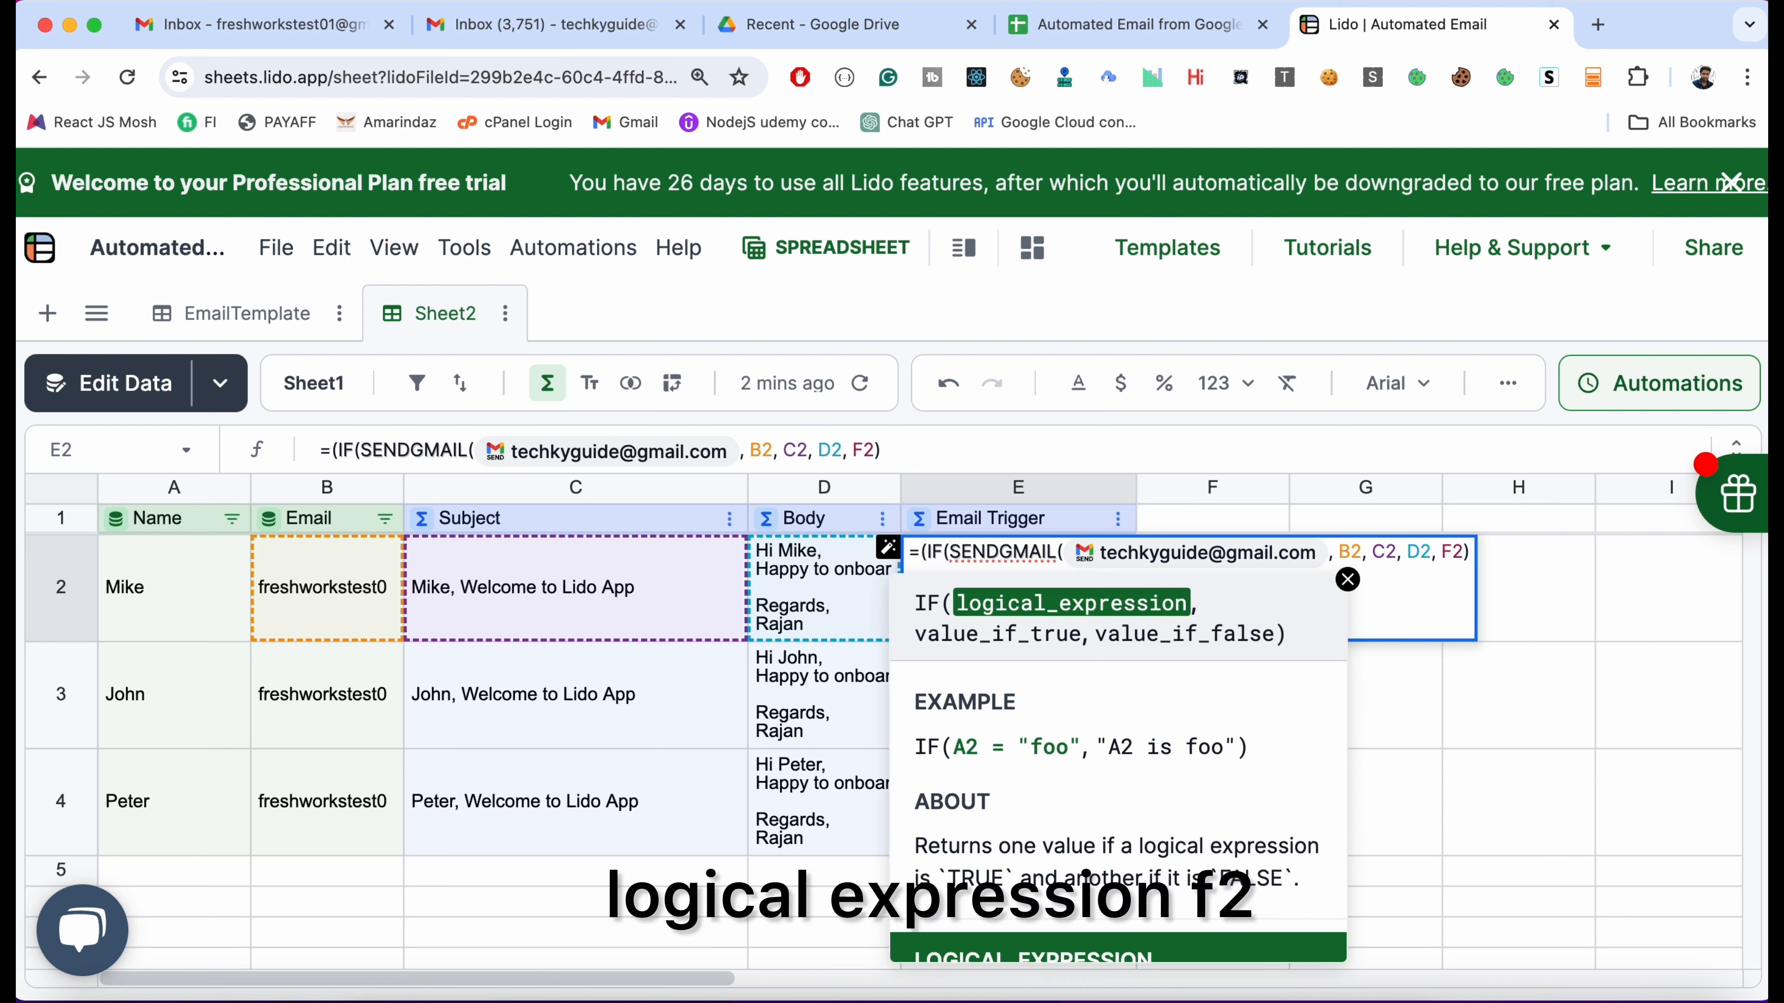
type("F2")
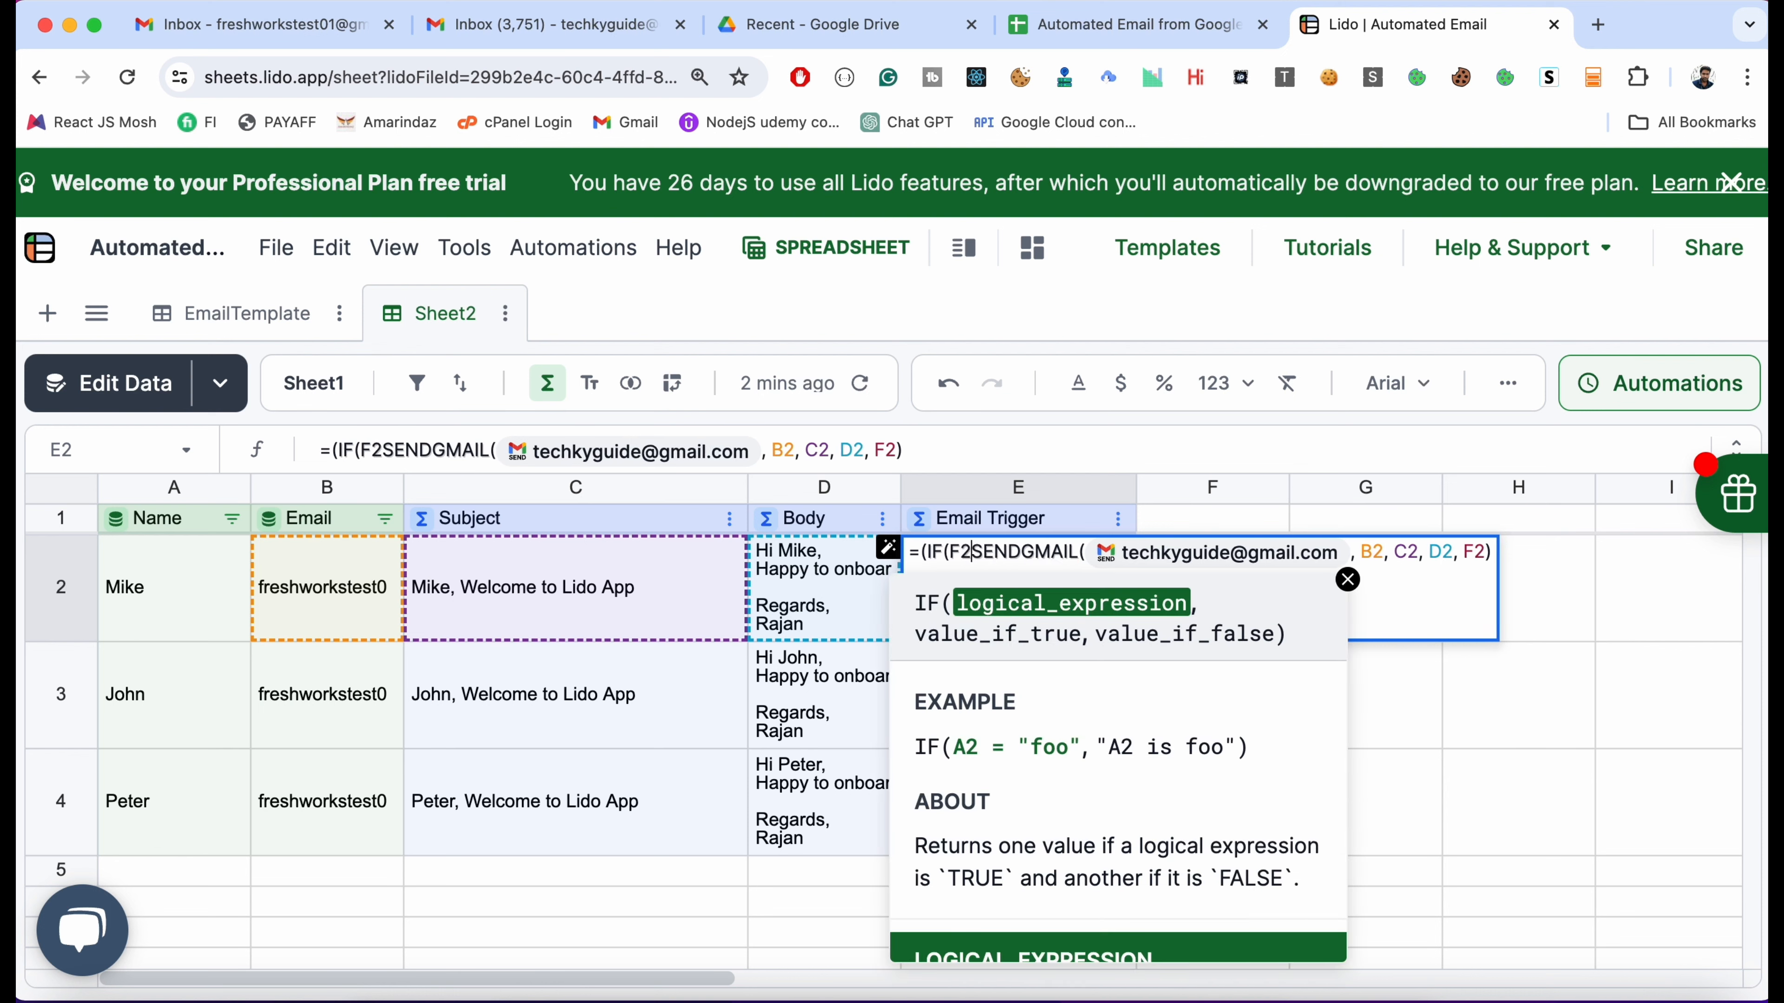
type("<>\"su")
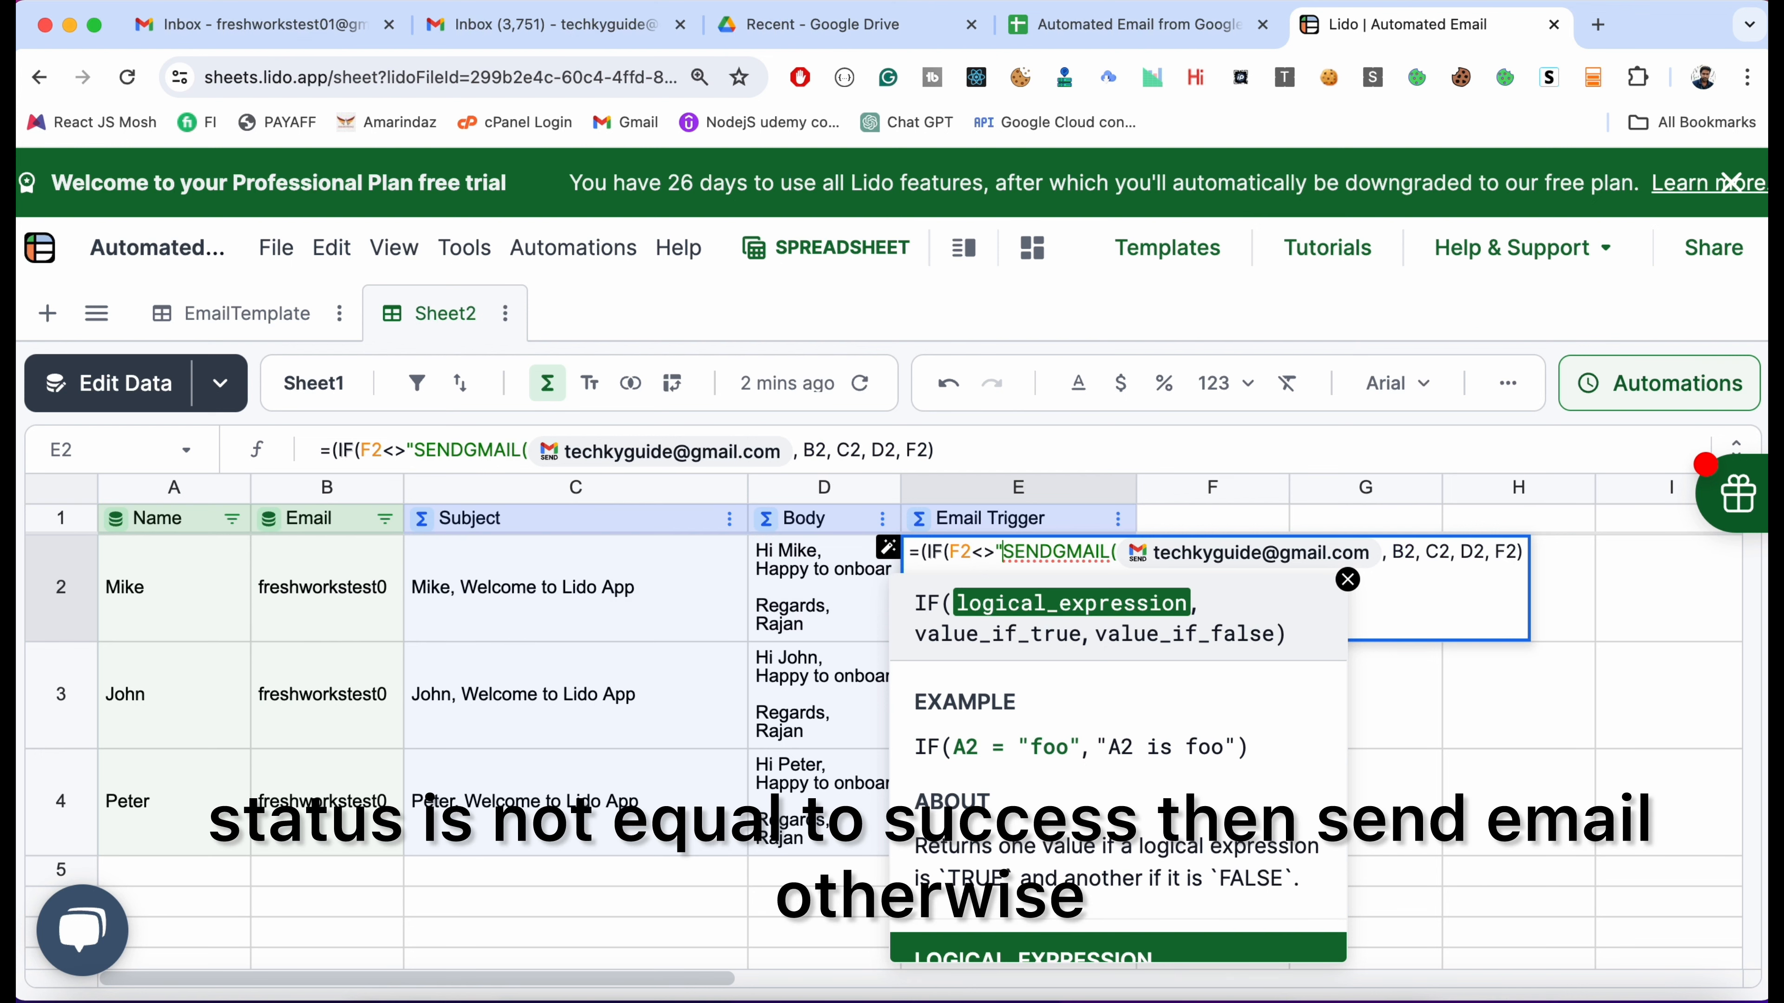
type("ccess\"")
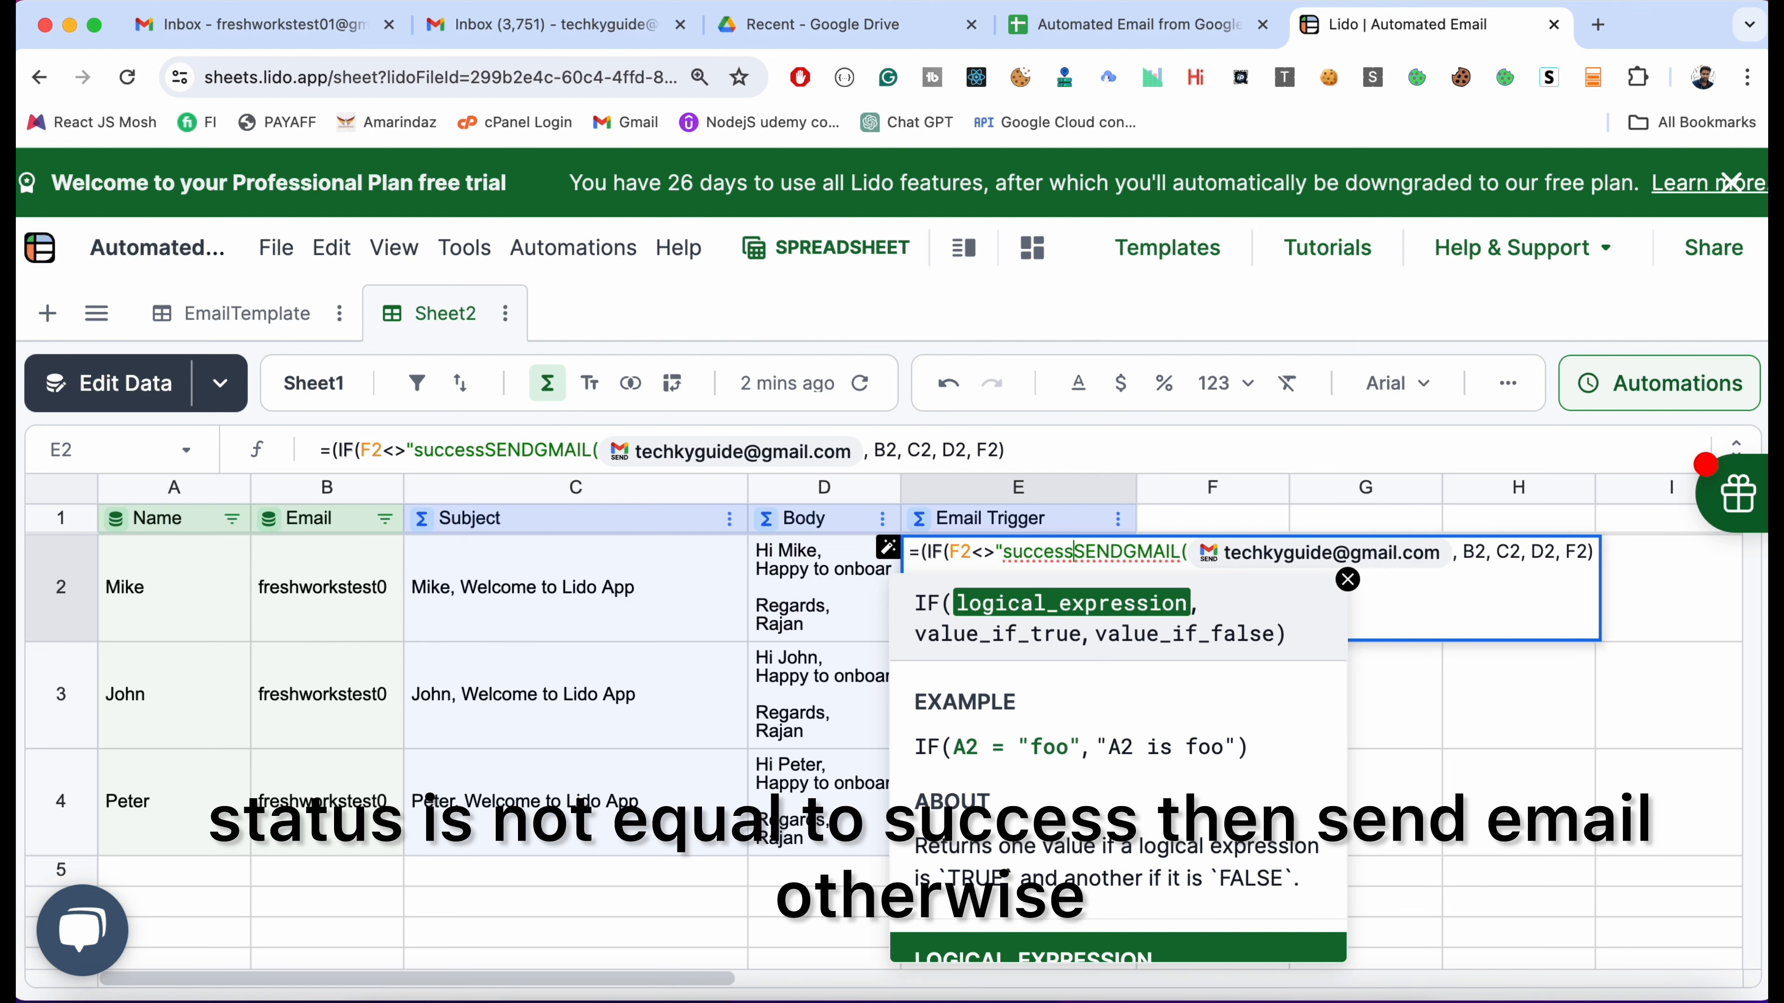
type(",")
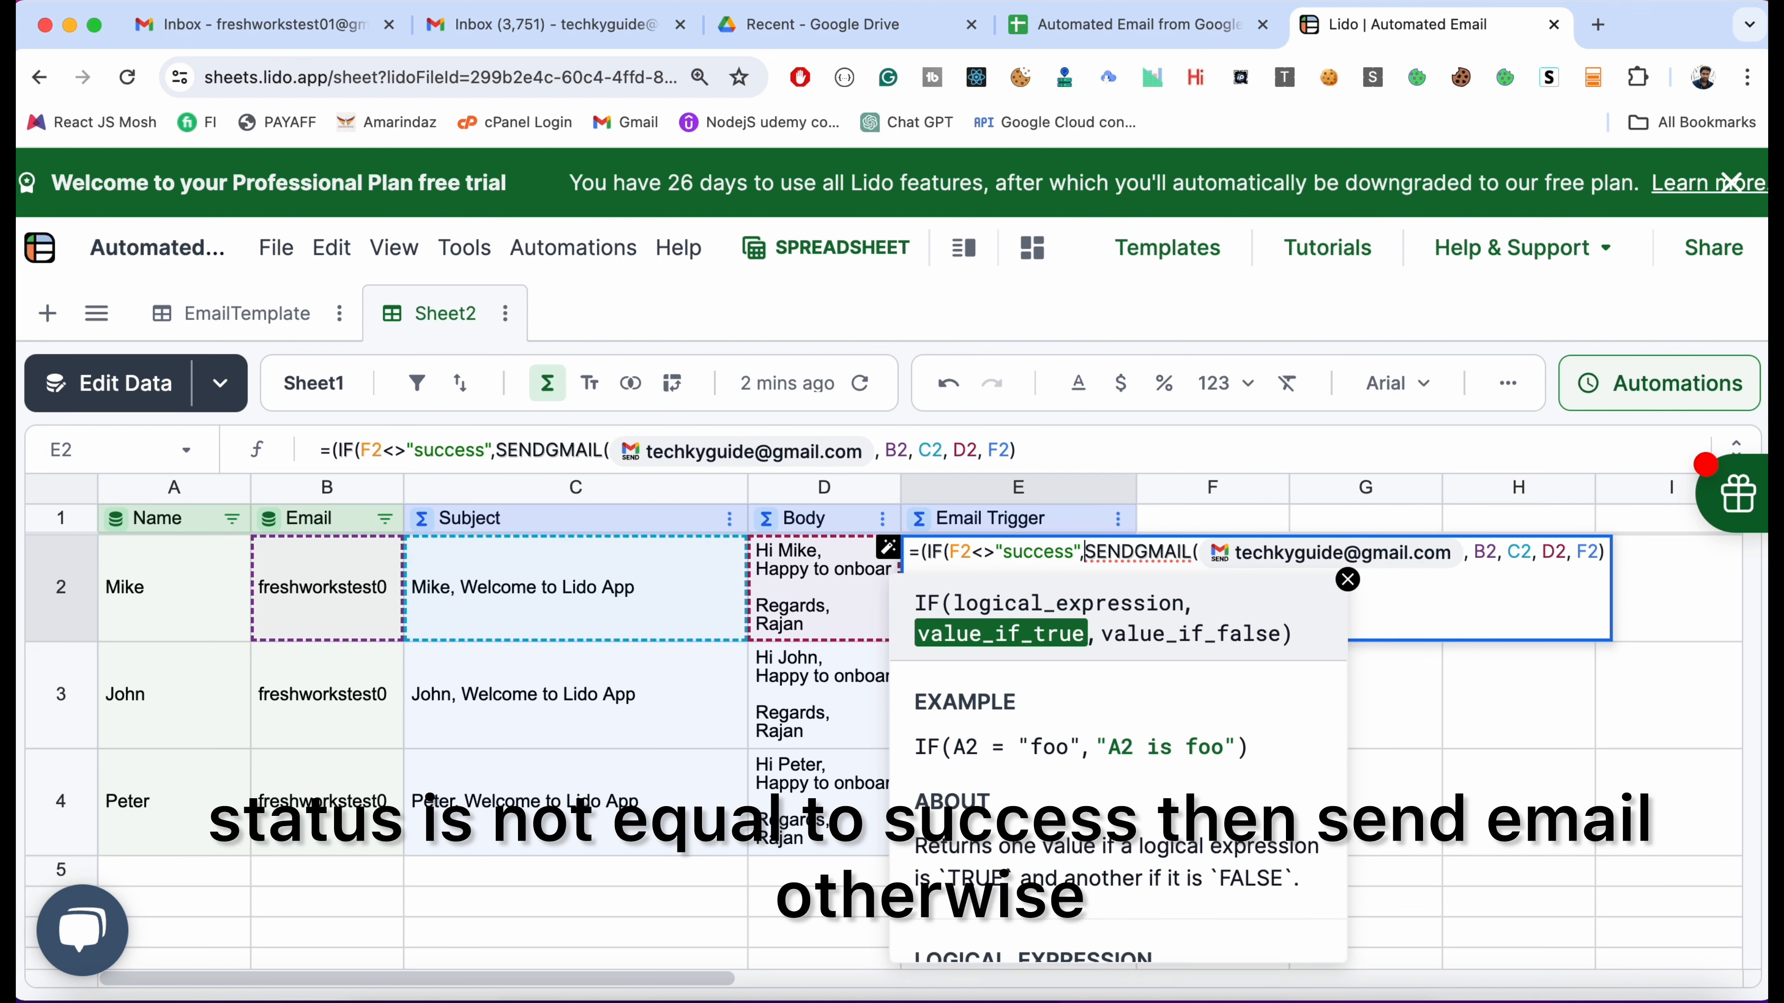
type(",")
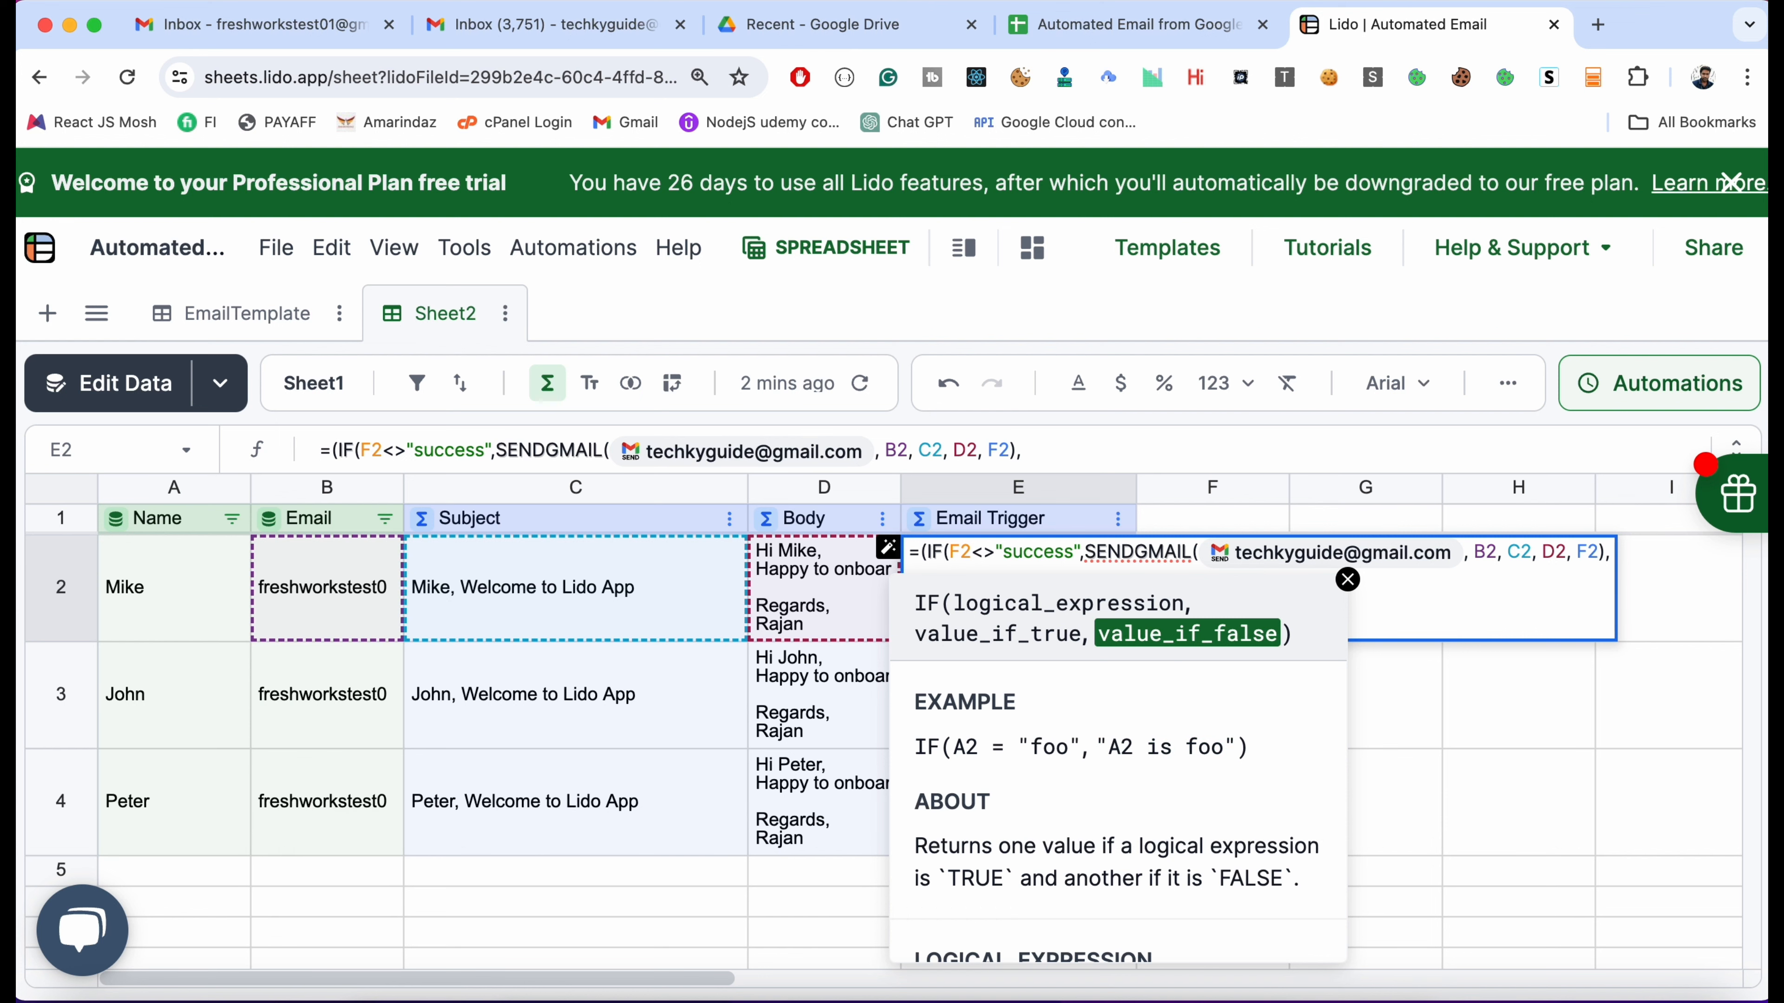
type("\"Email Sent\"")
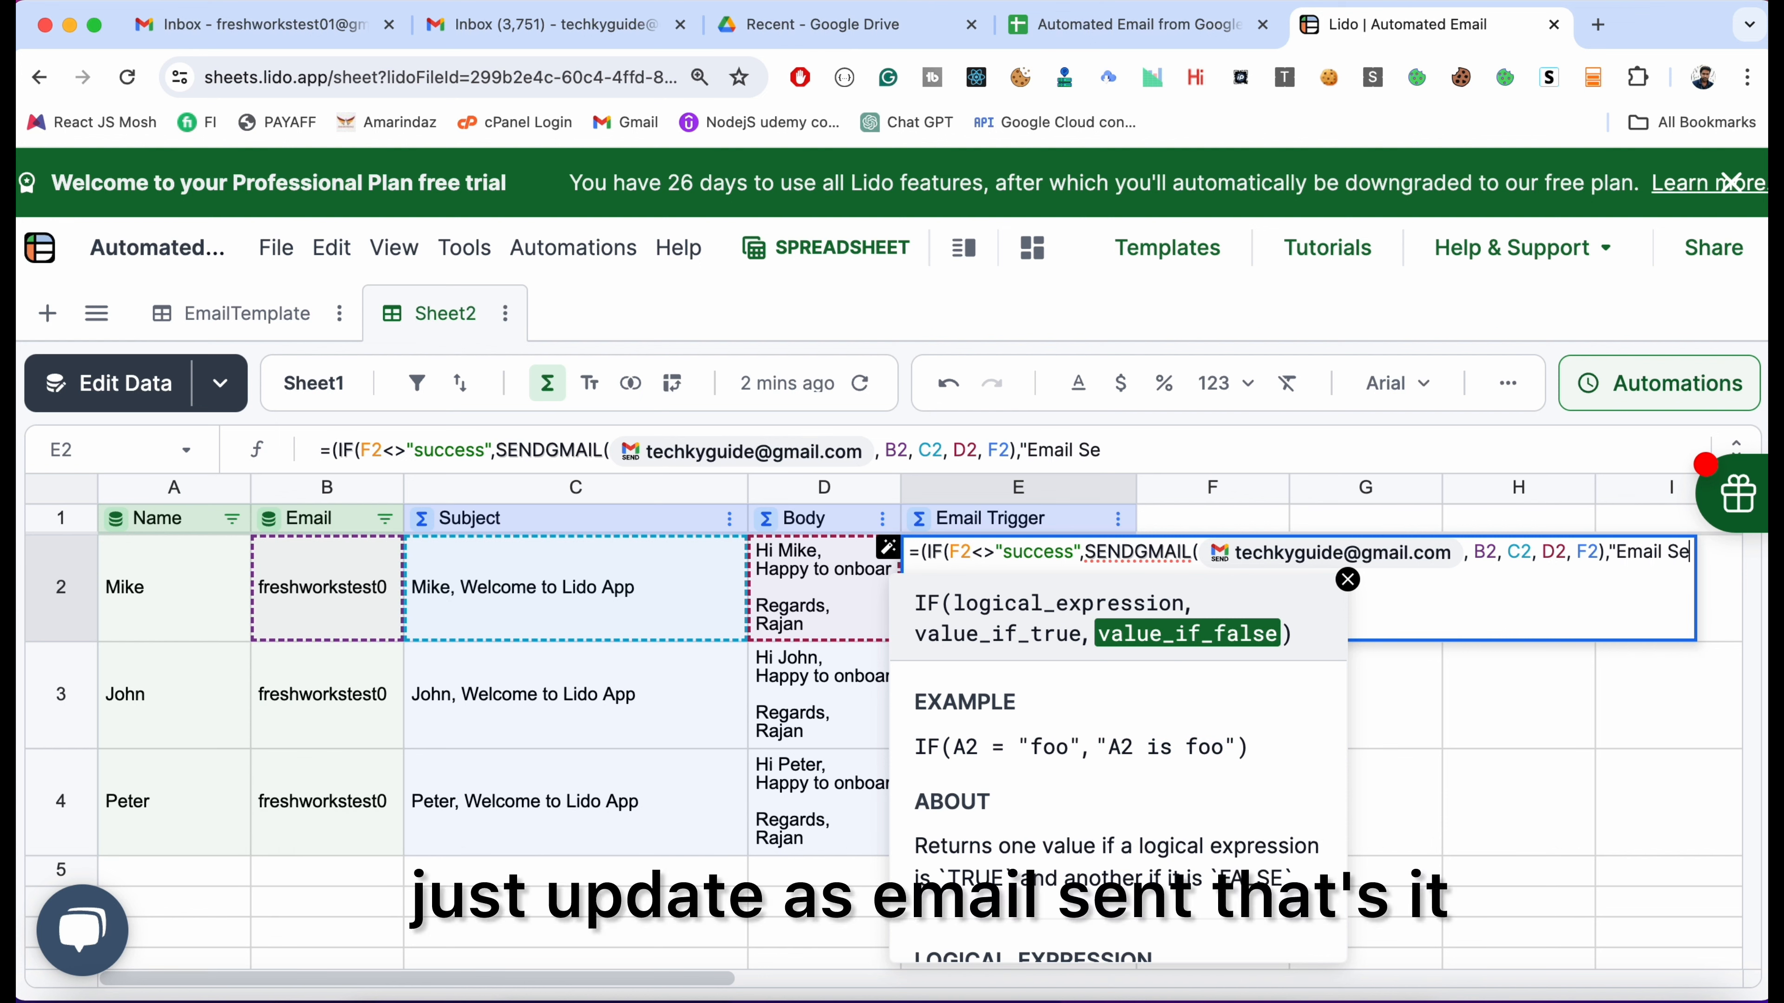
key("Return")
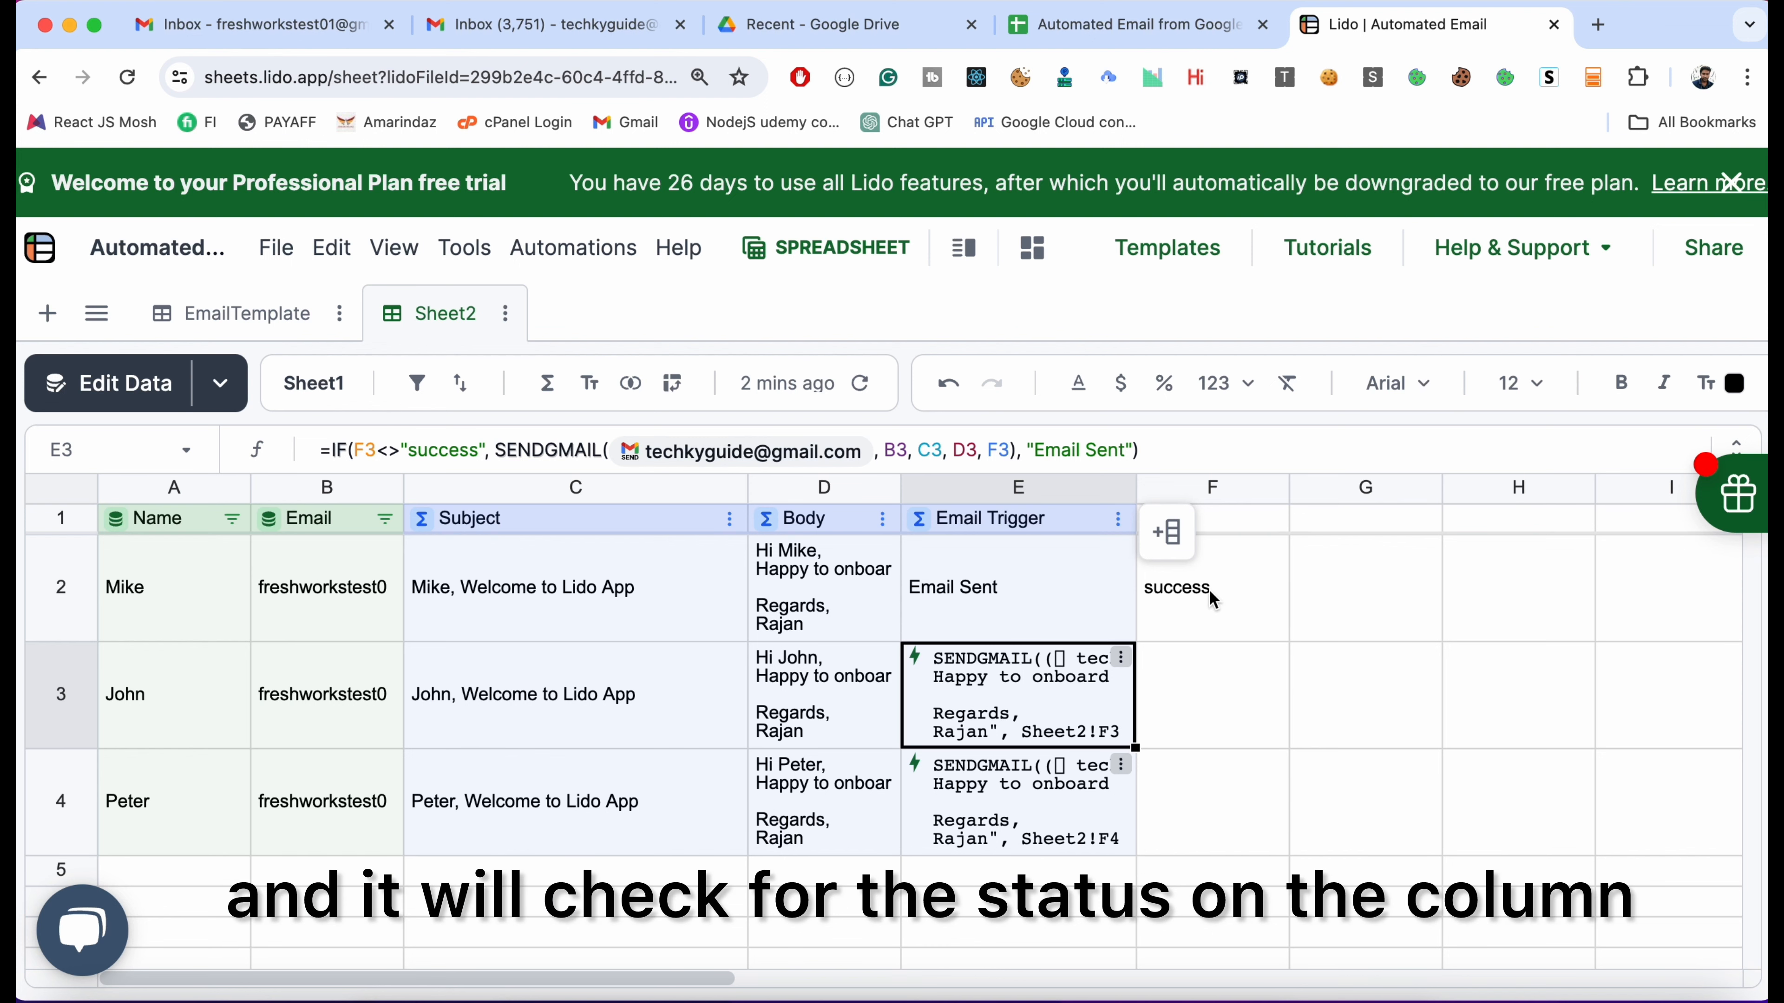
Give column F the header 'Status'
left_click(1231, 542)
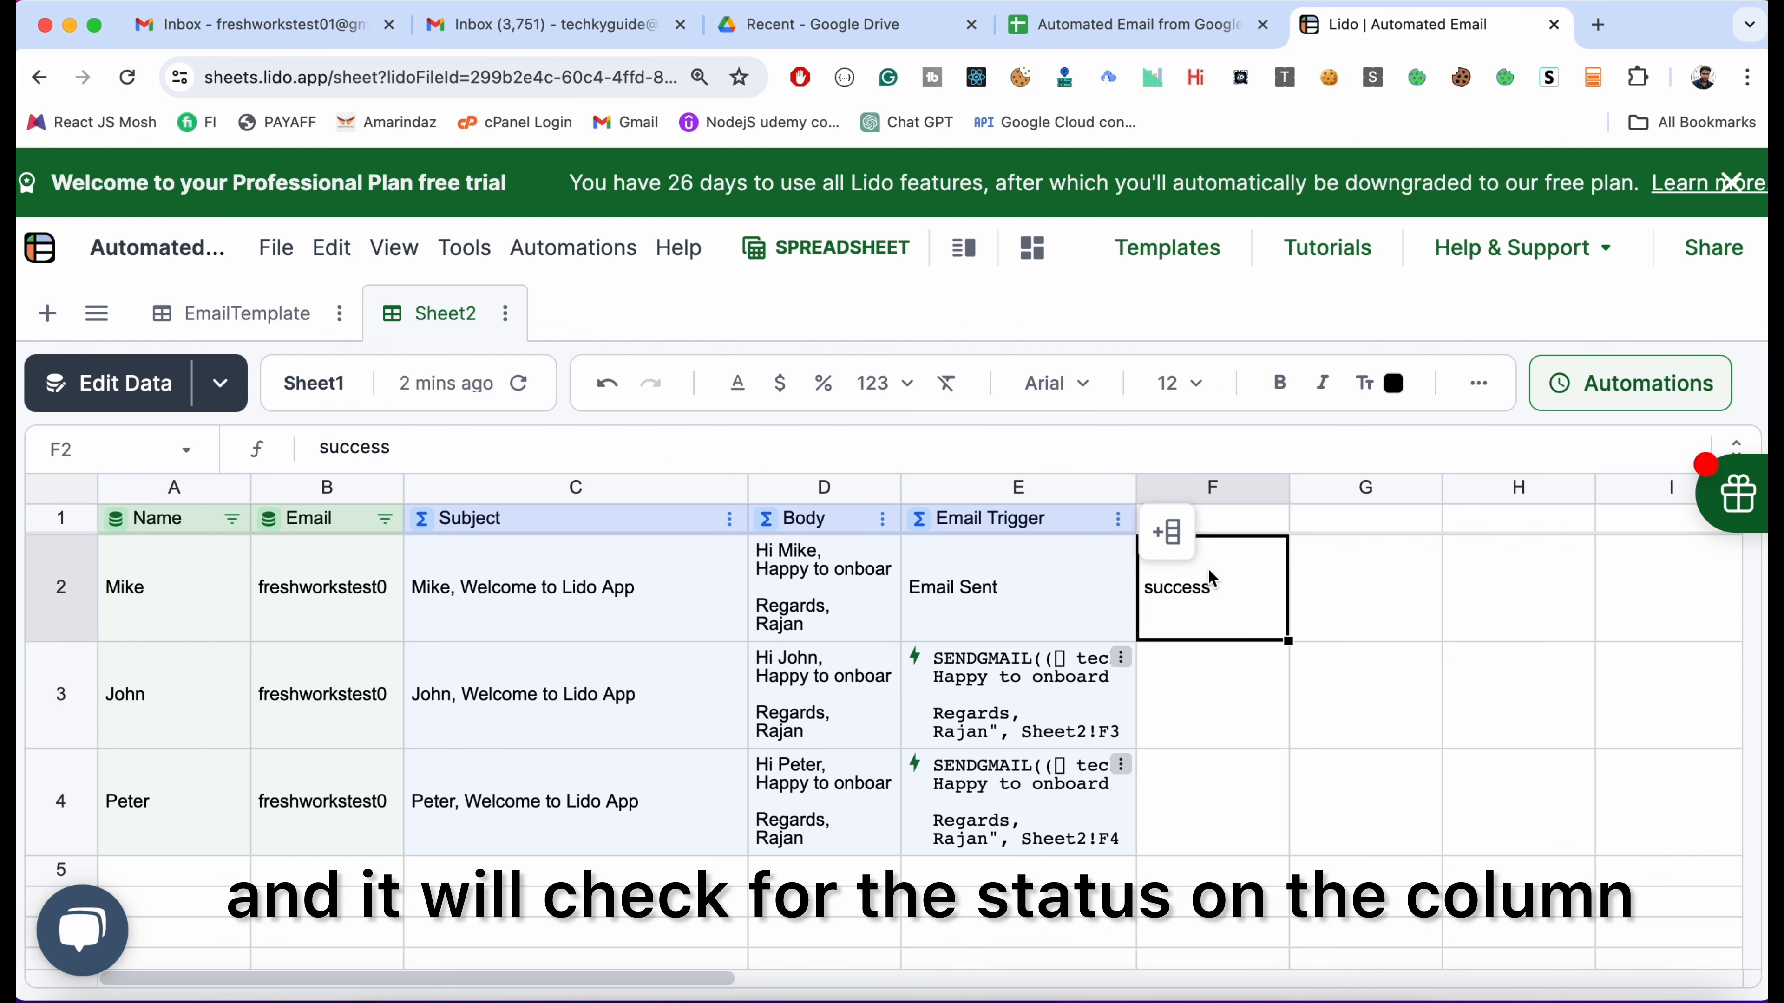
left_click(1236, 527)
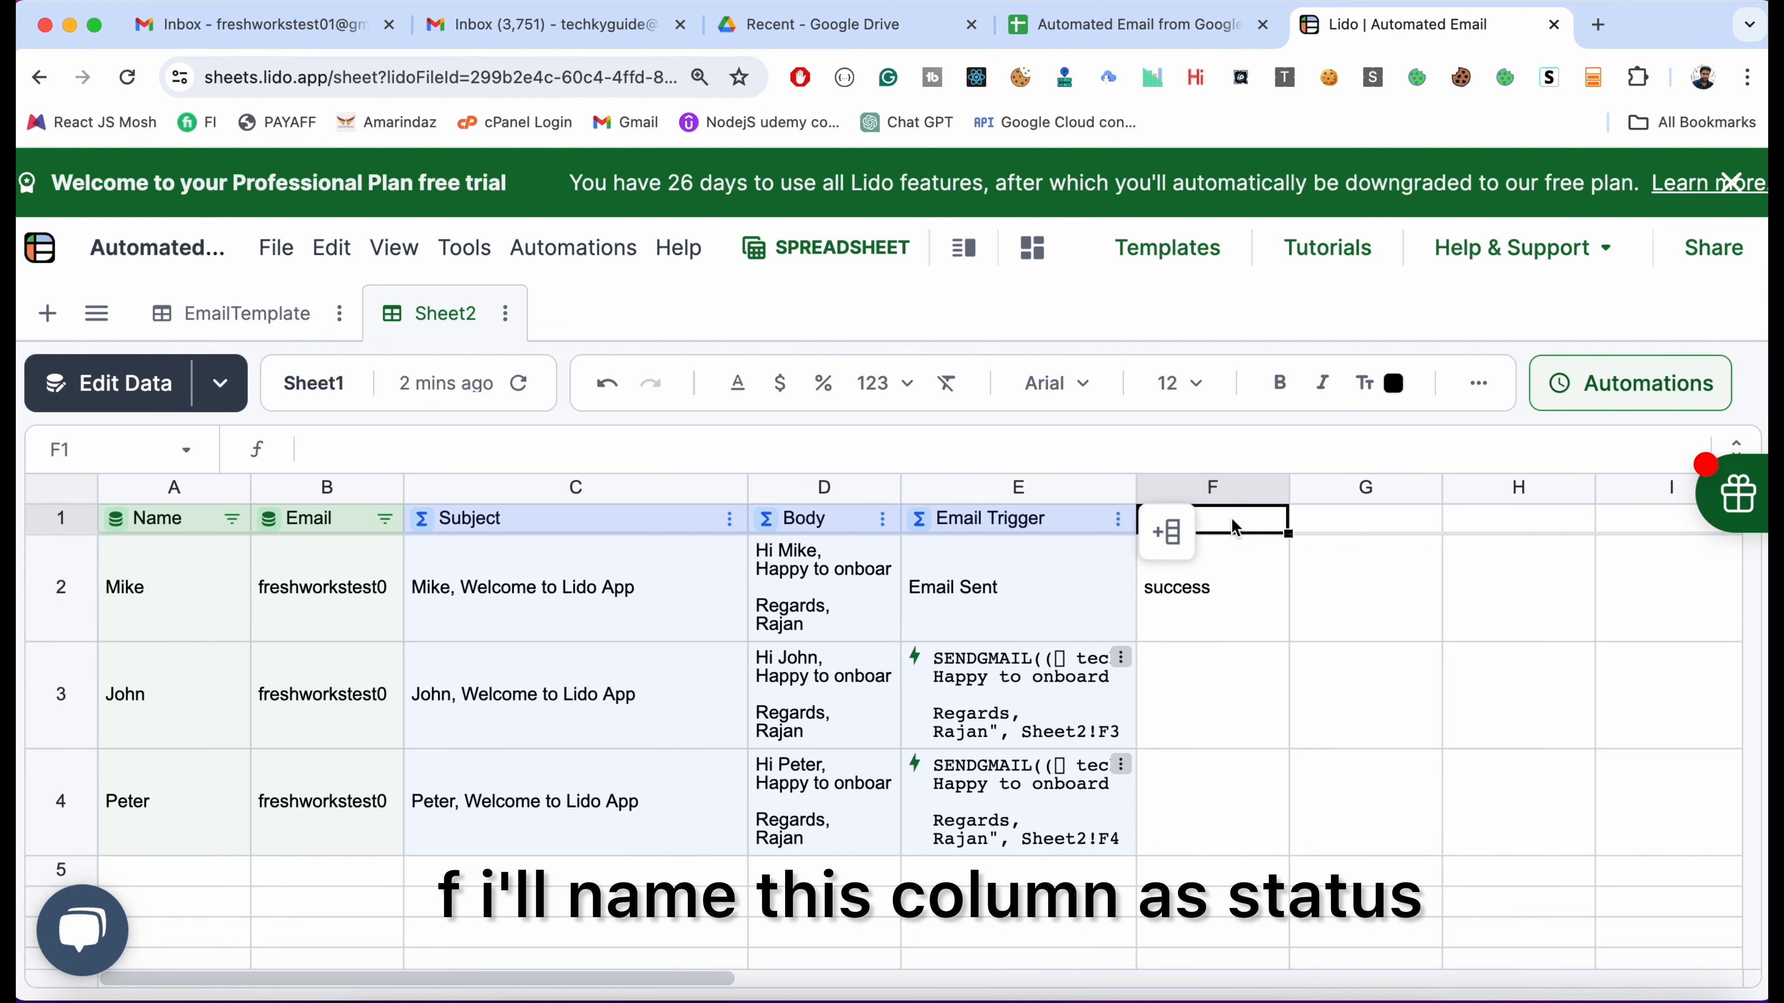
type("Status")
key("Return")
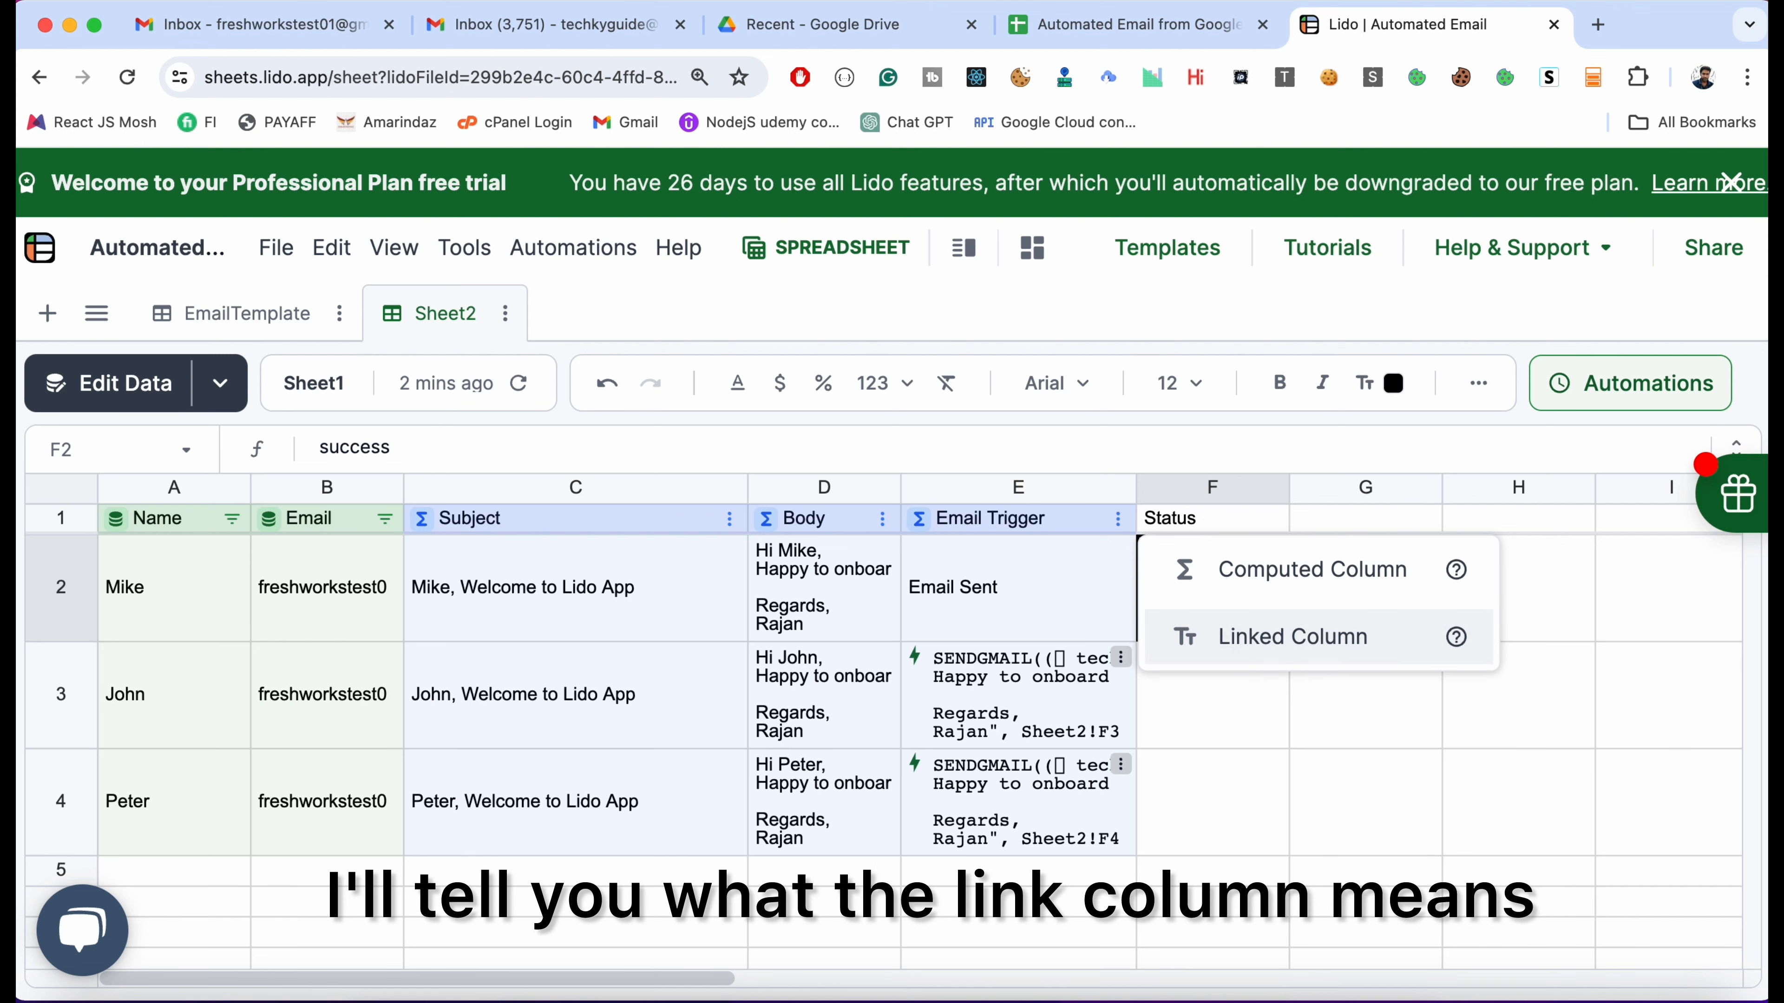
Make Status a linked column with Email chosen as its ID column, and save
left_click(1292, 636)
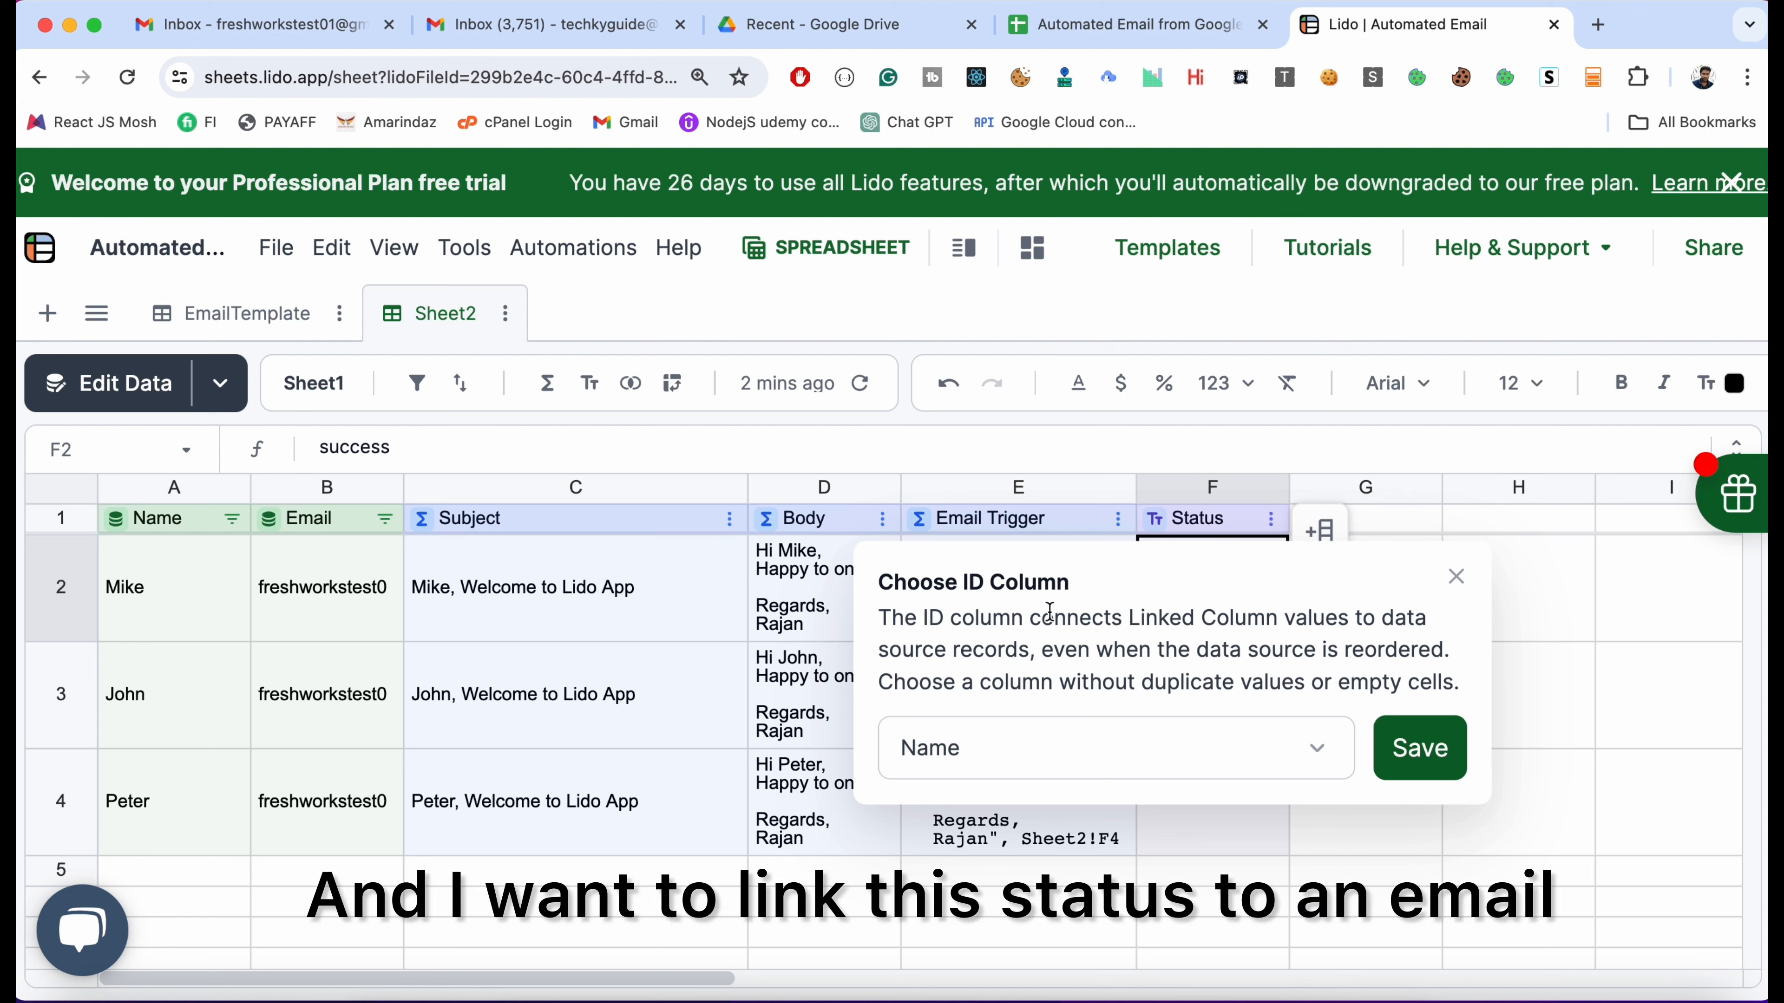
left_click(1131, 747)
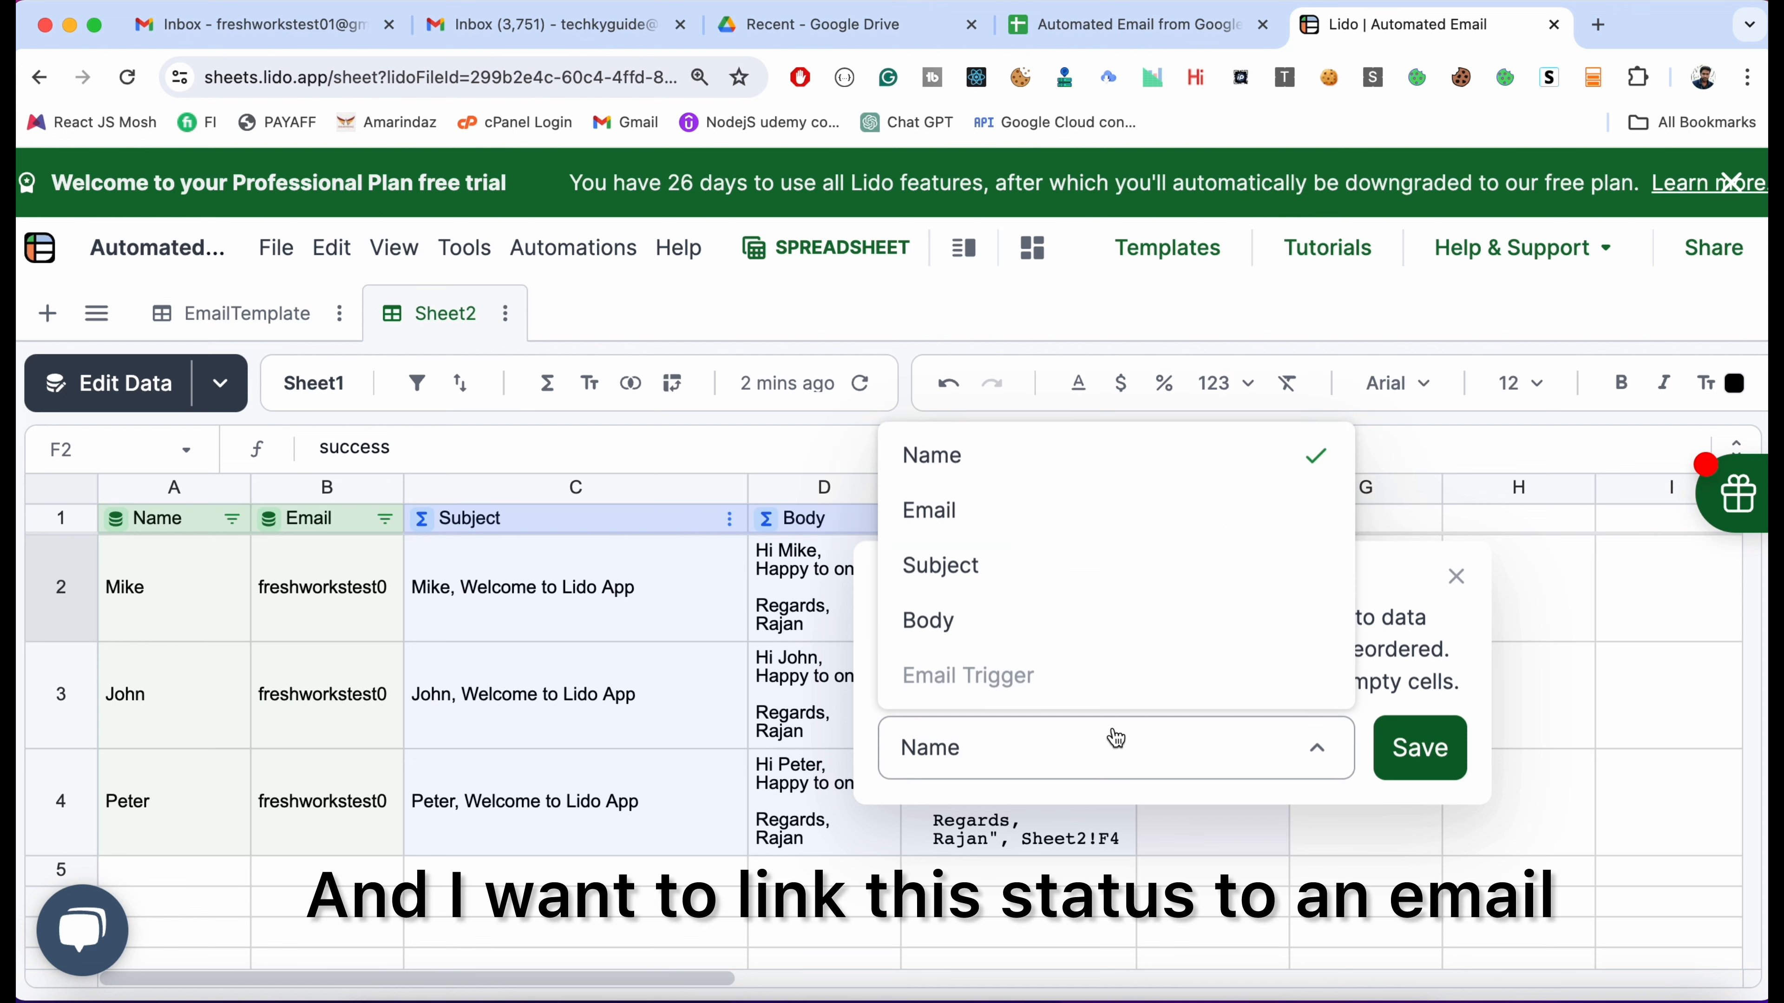
left_click(1028, 520)
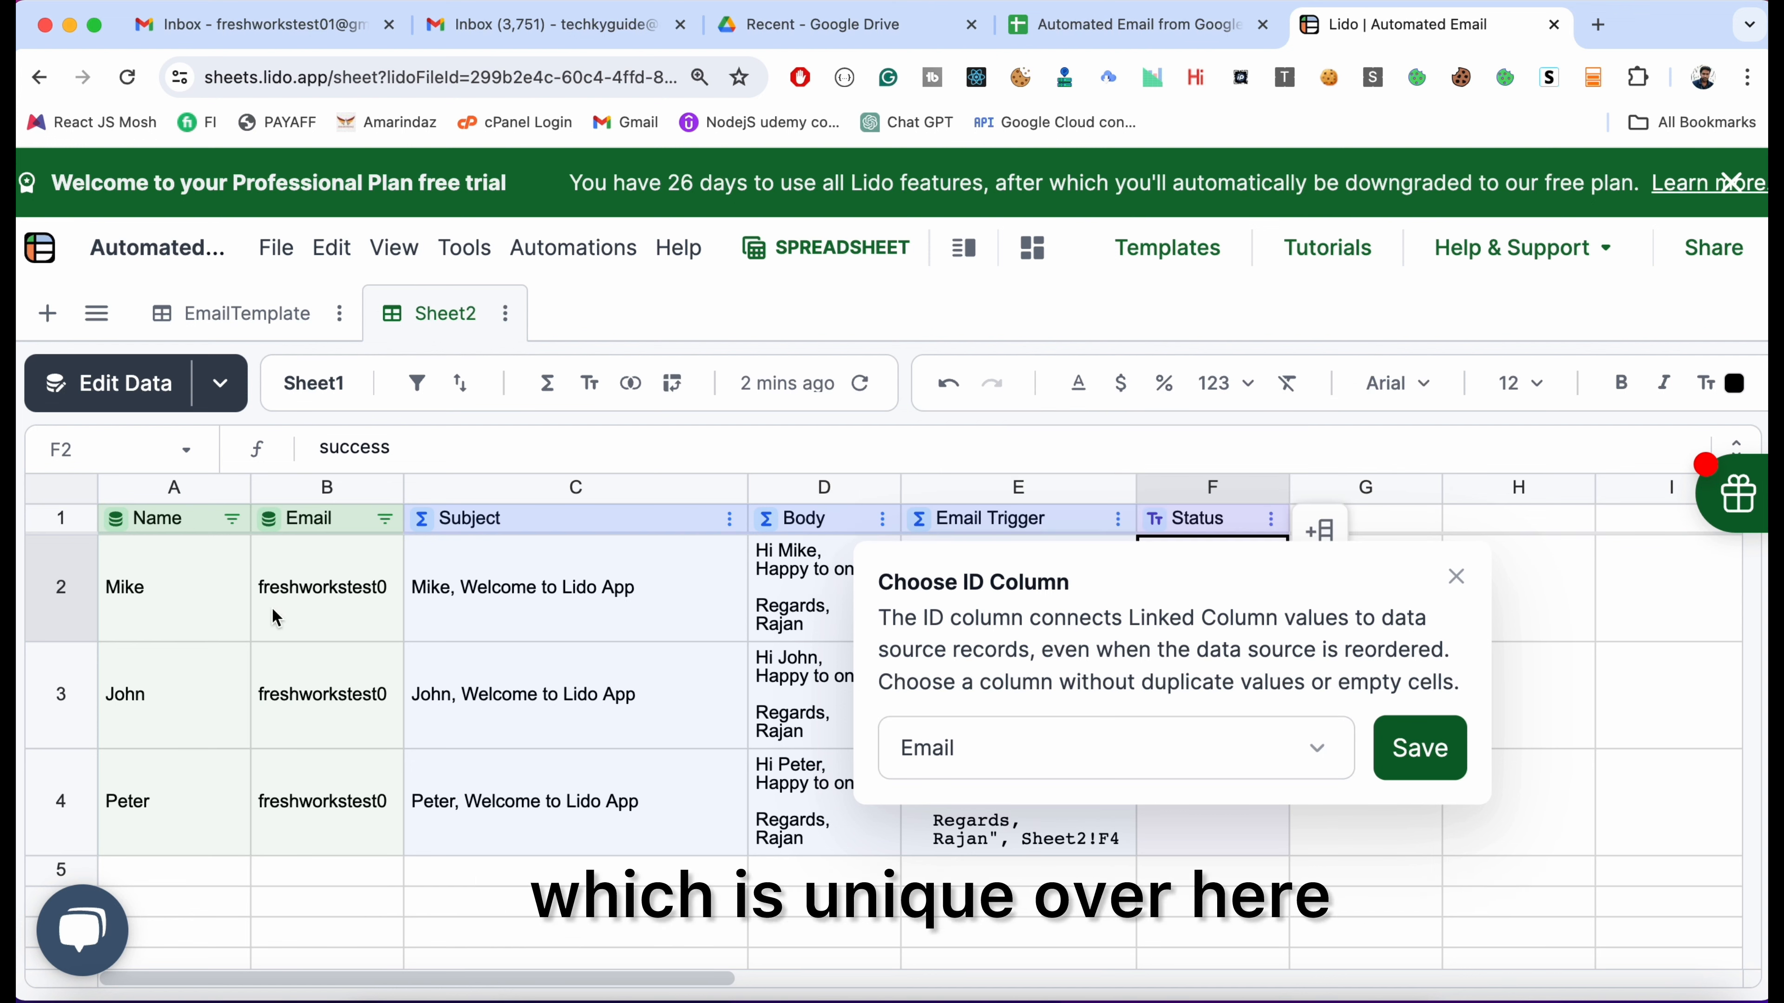
left_click(1412, 750)
left_click(1392, 739)
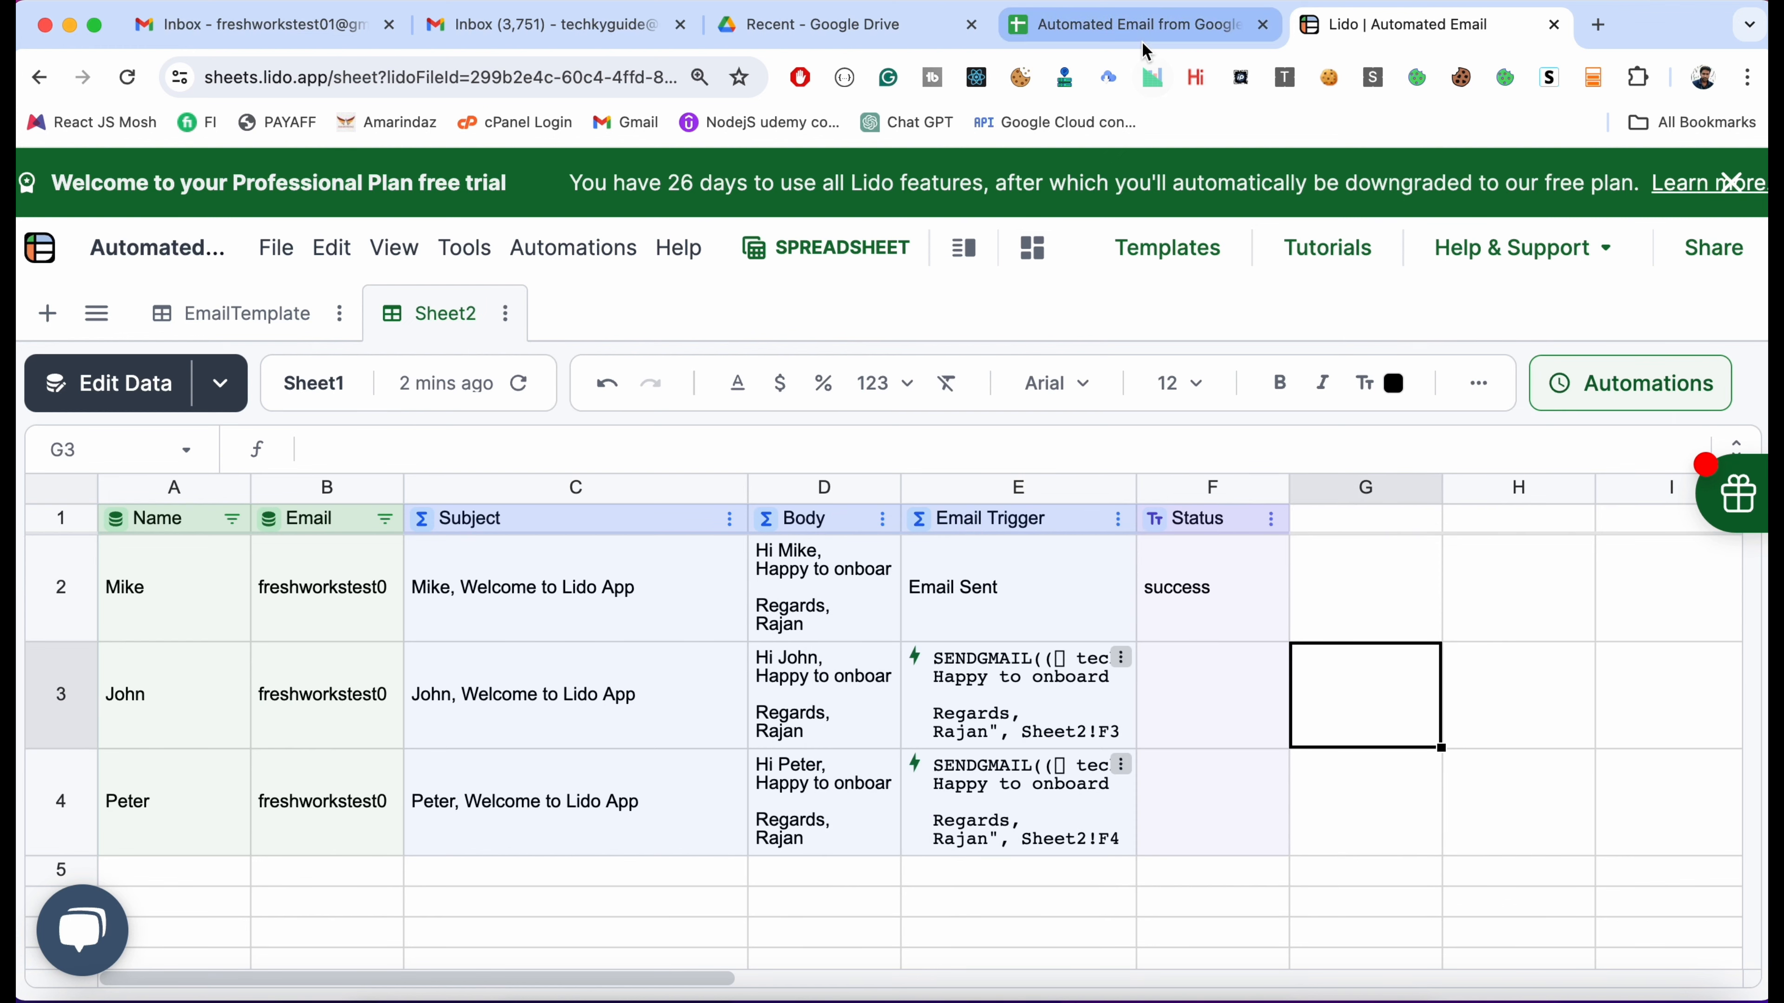
In the Google Sheets source, drag row 2 below row 3, then return to Lido
left_click(1138, 25)
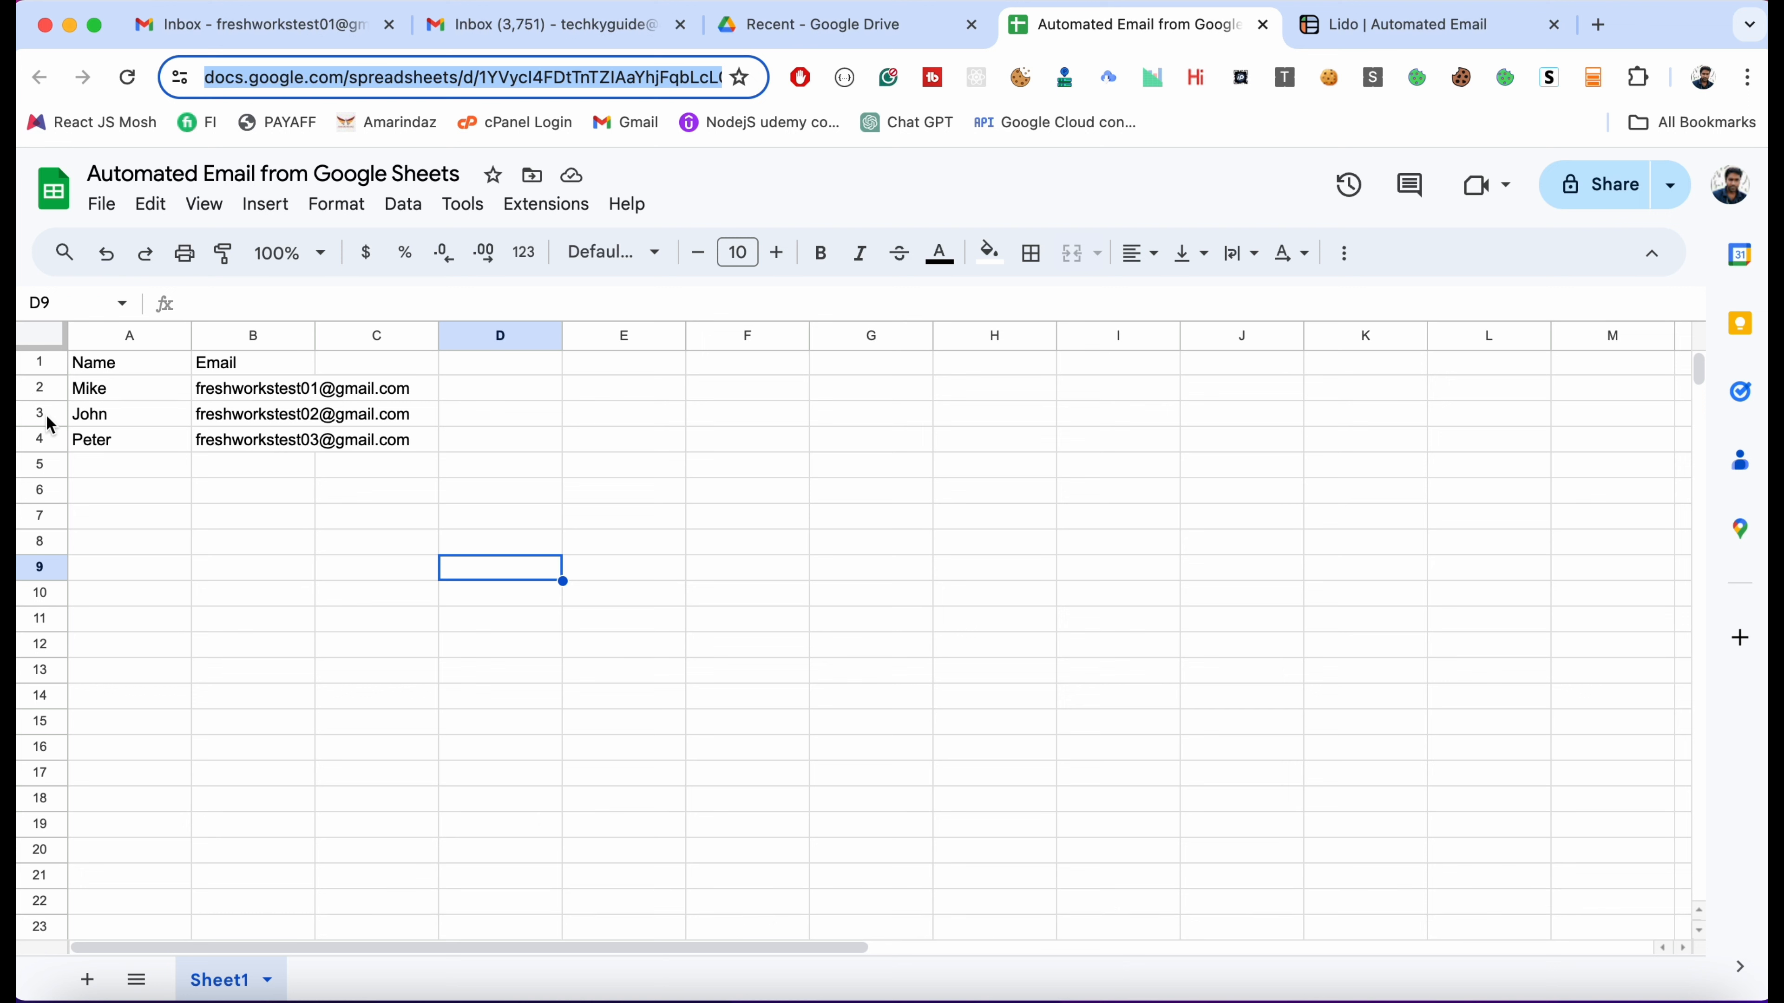
left_click(34, 386)
left_click_drag(34, 386, 40, 402)
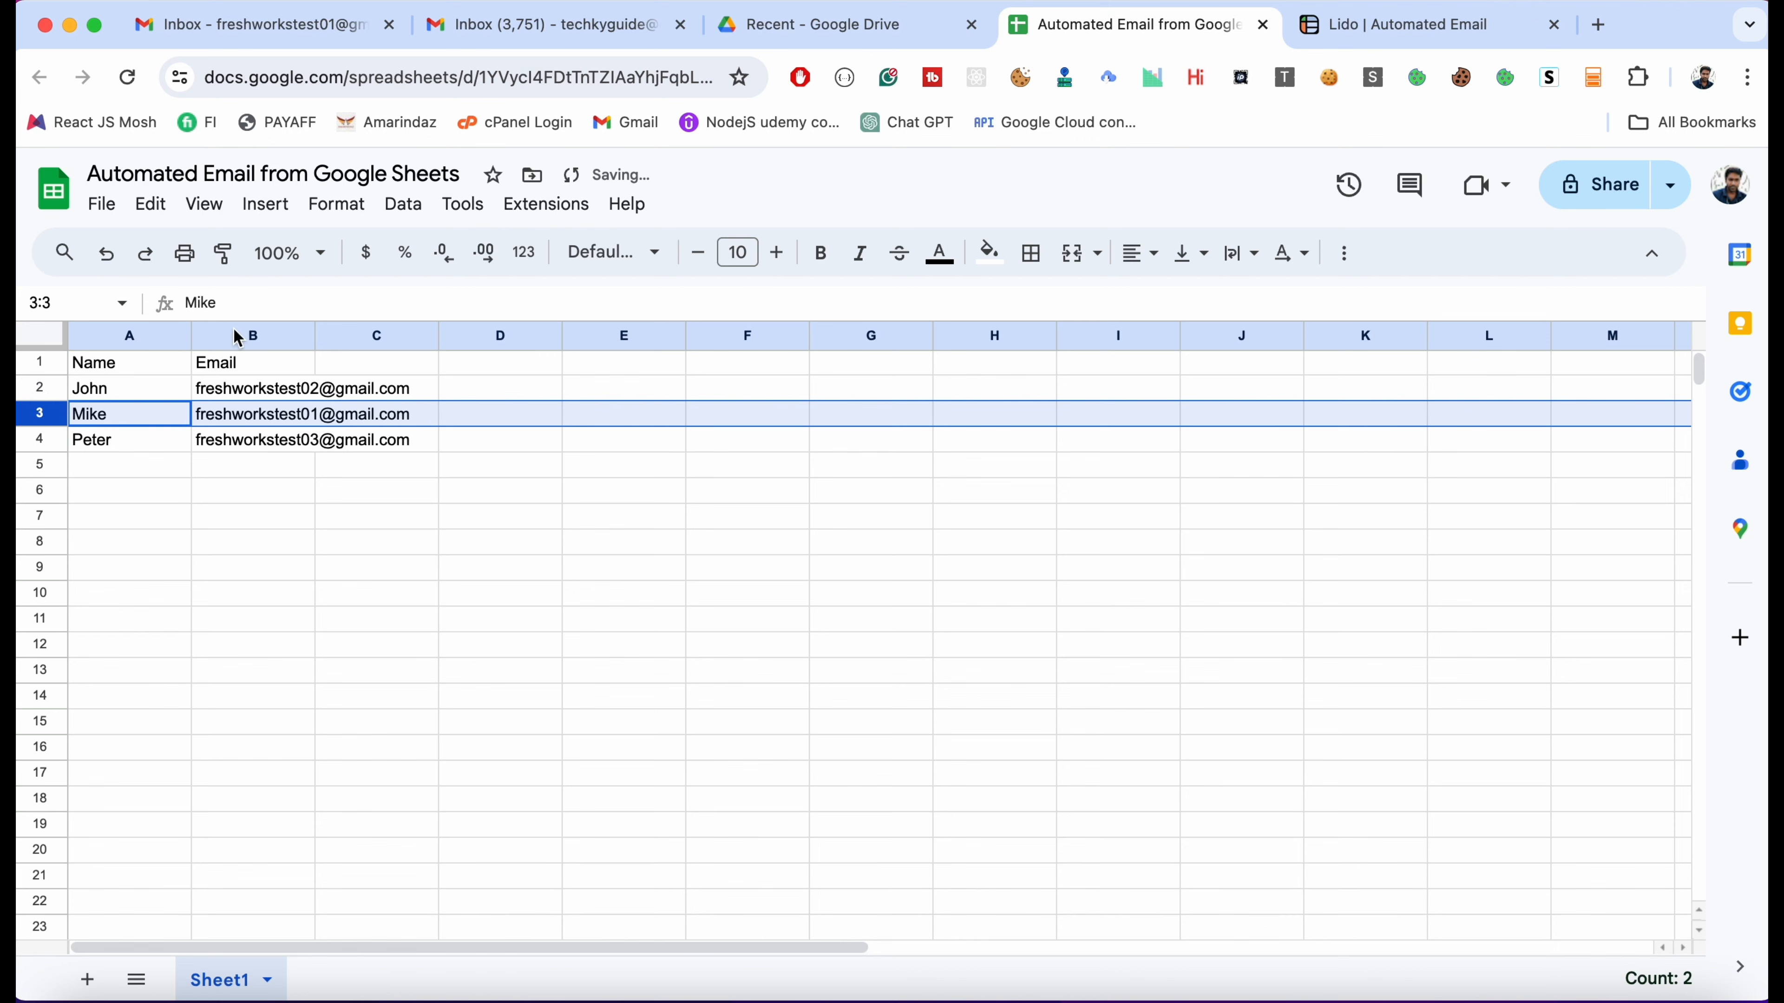
left_click(1349, 35)
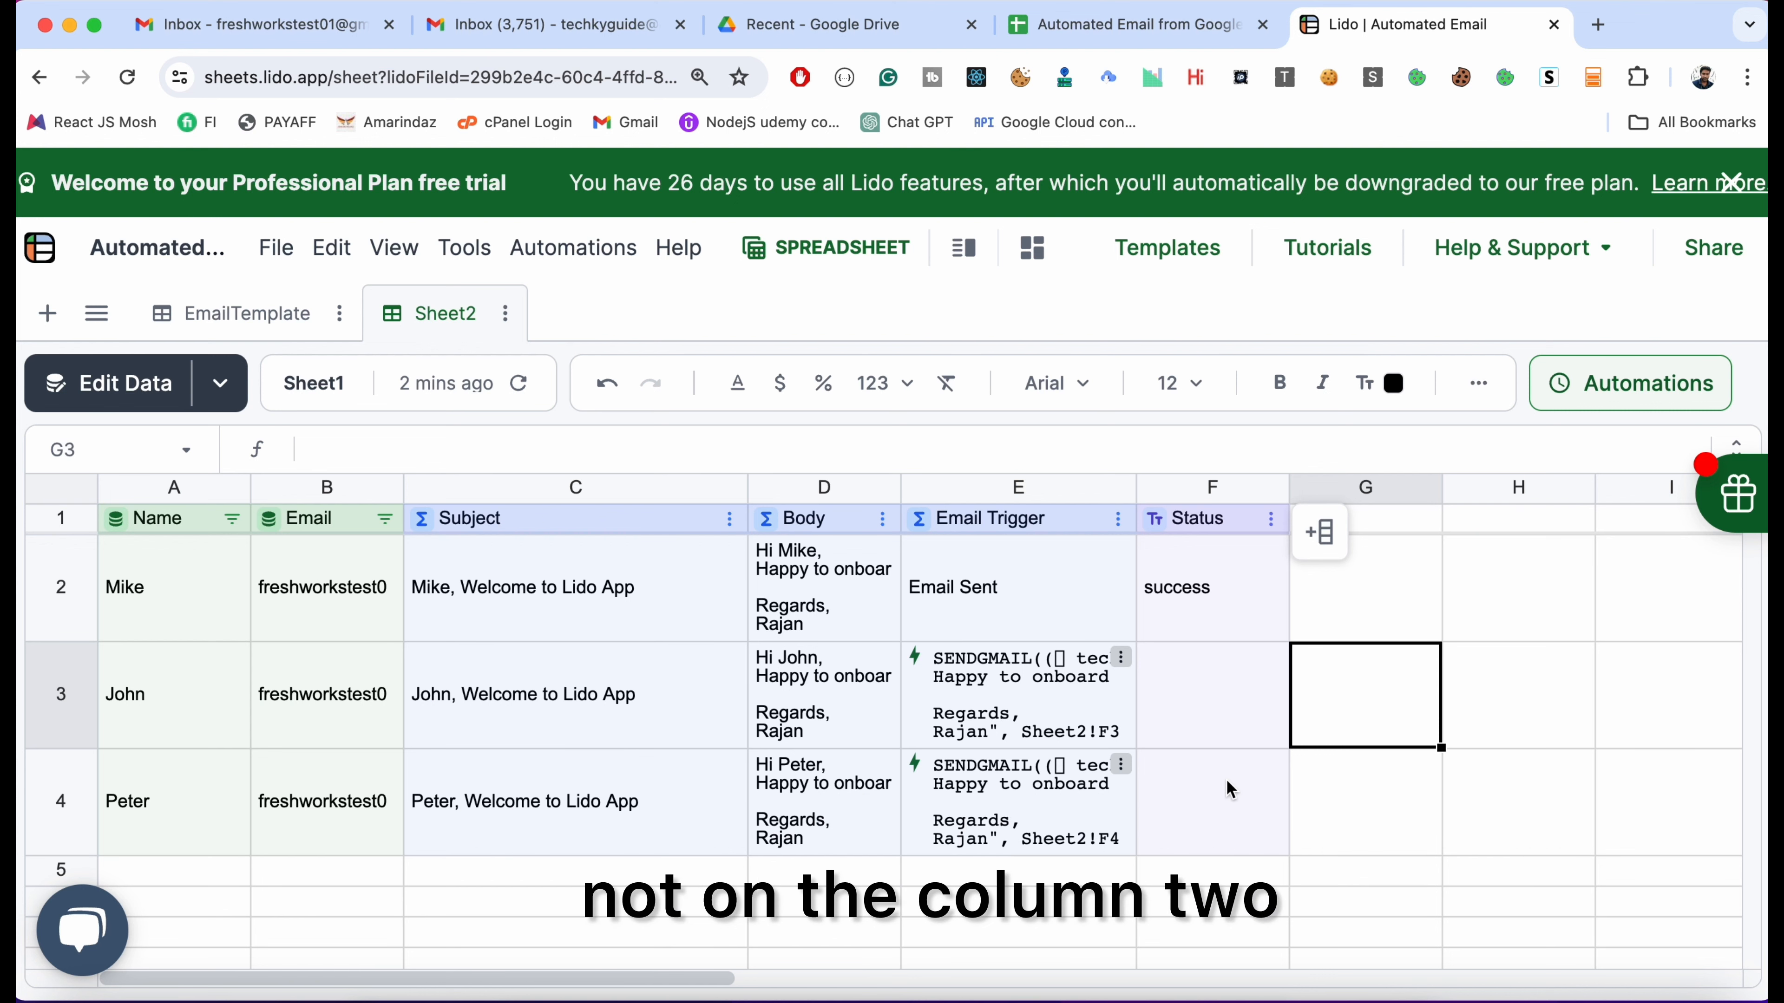
Refresh Lido's data from Google Sheets so the reordered rows appear
left_click(537, 394)
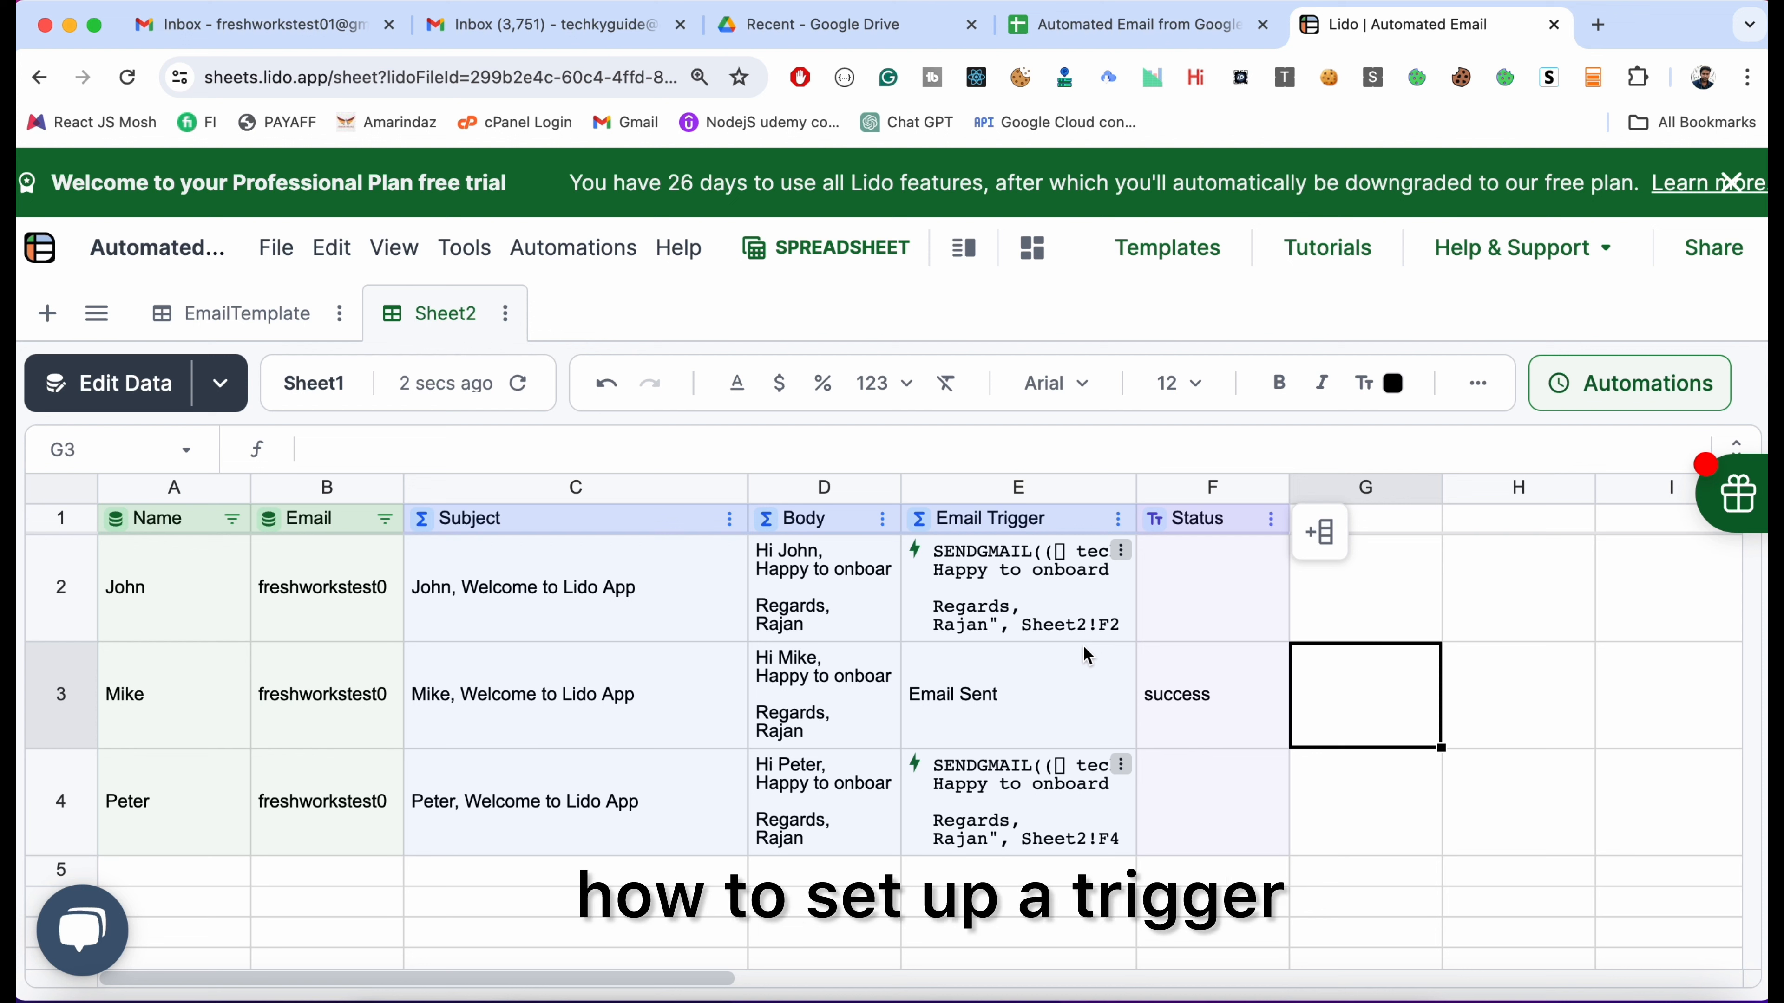
Set the Email Trigger column to Run column on a schedule, every 5 Minutes, and save
left_click(1118, 520)
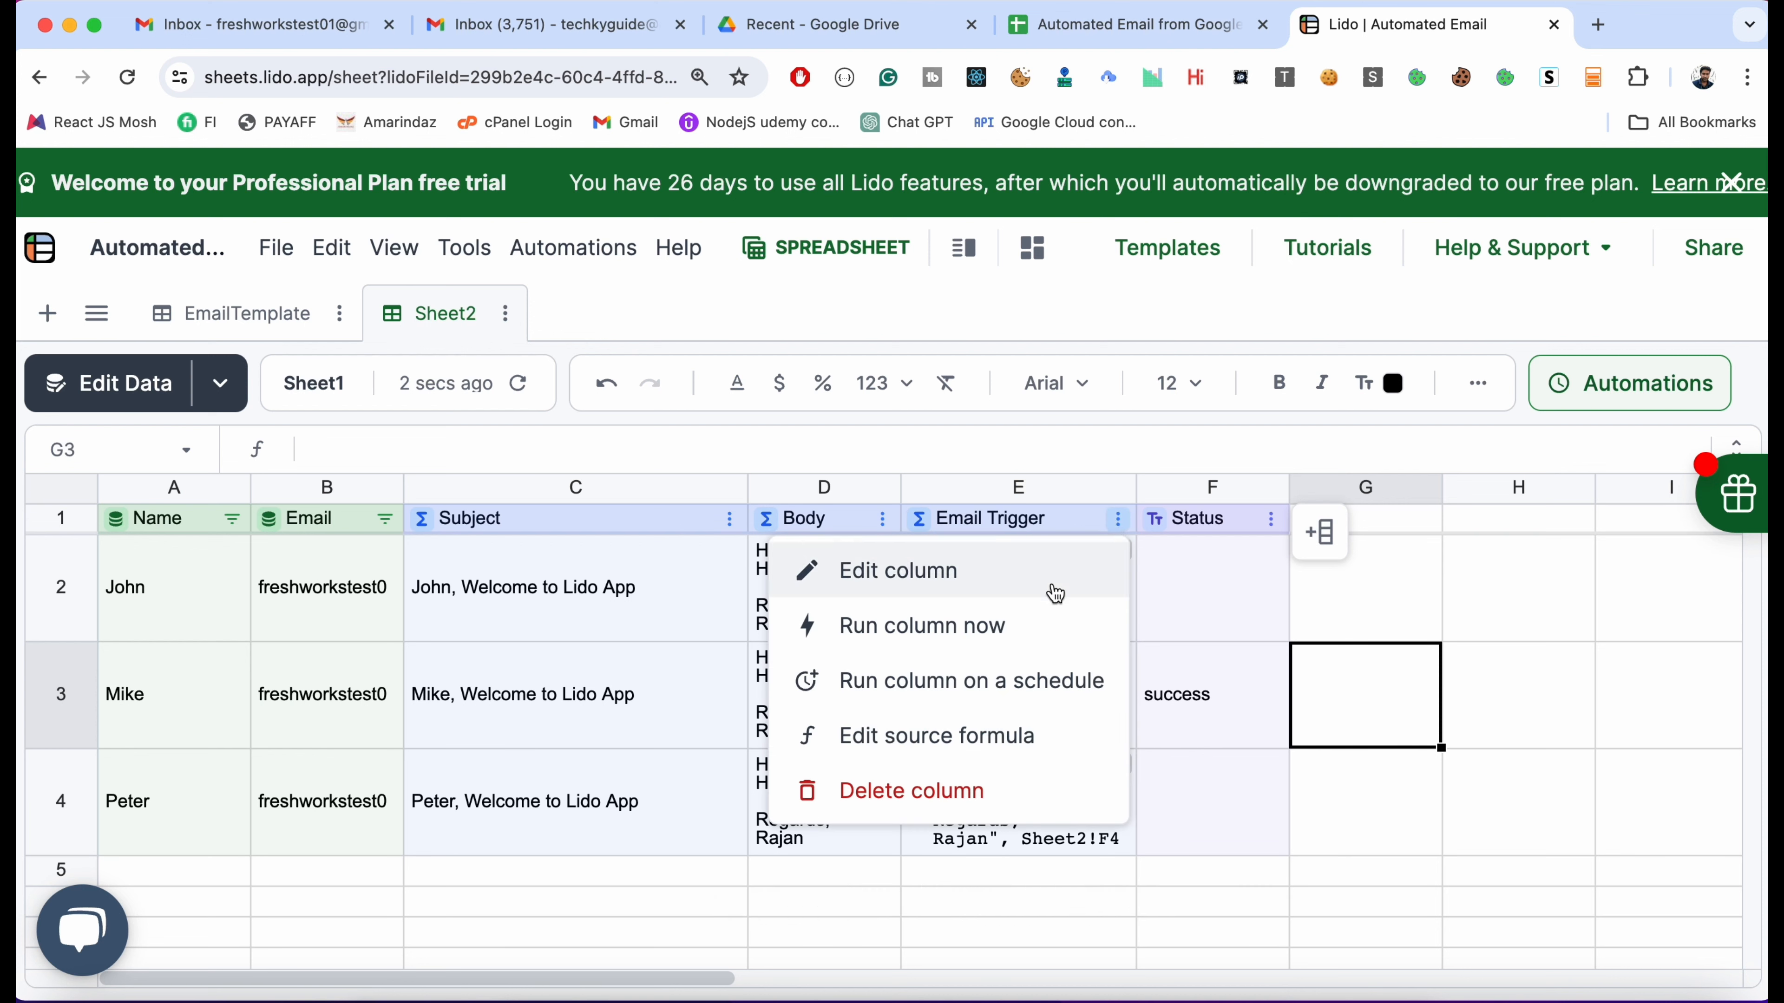
left_click(1031, 696)
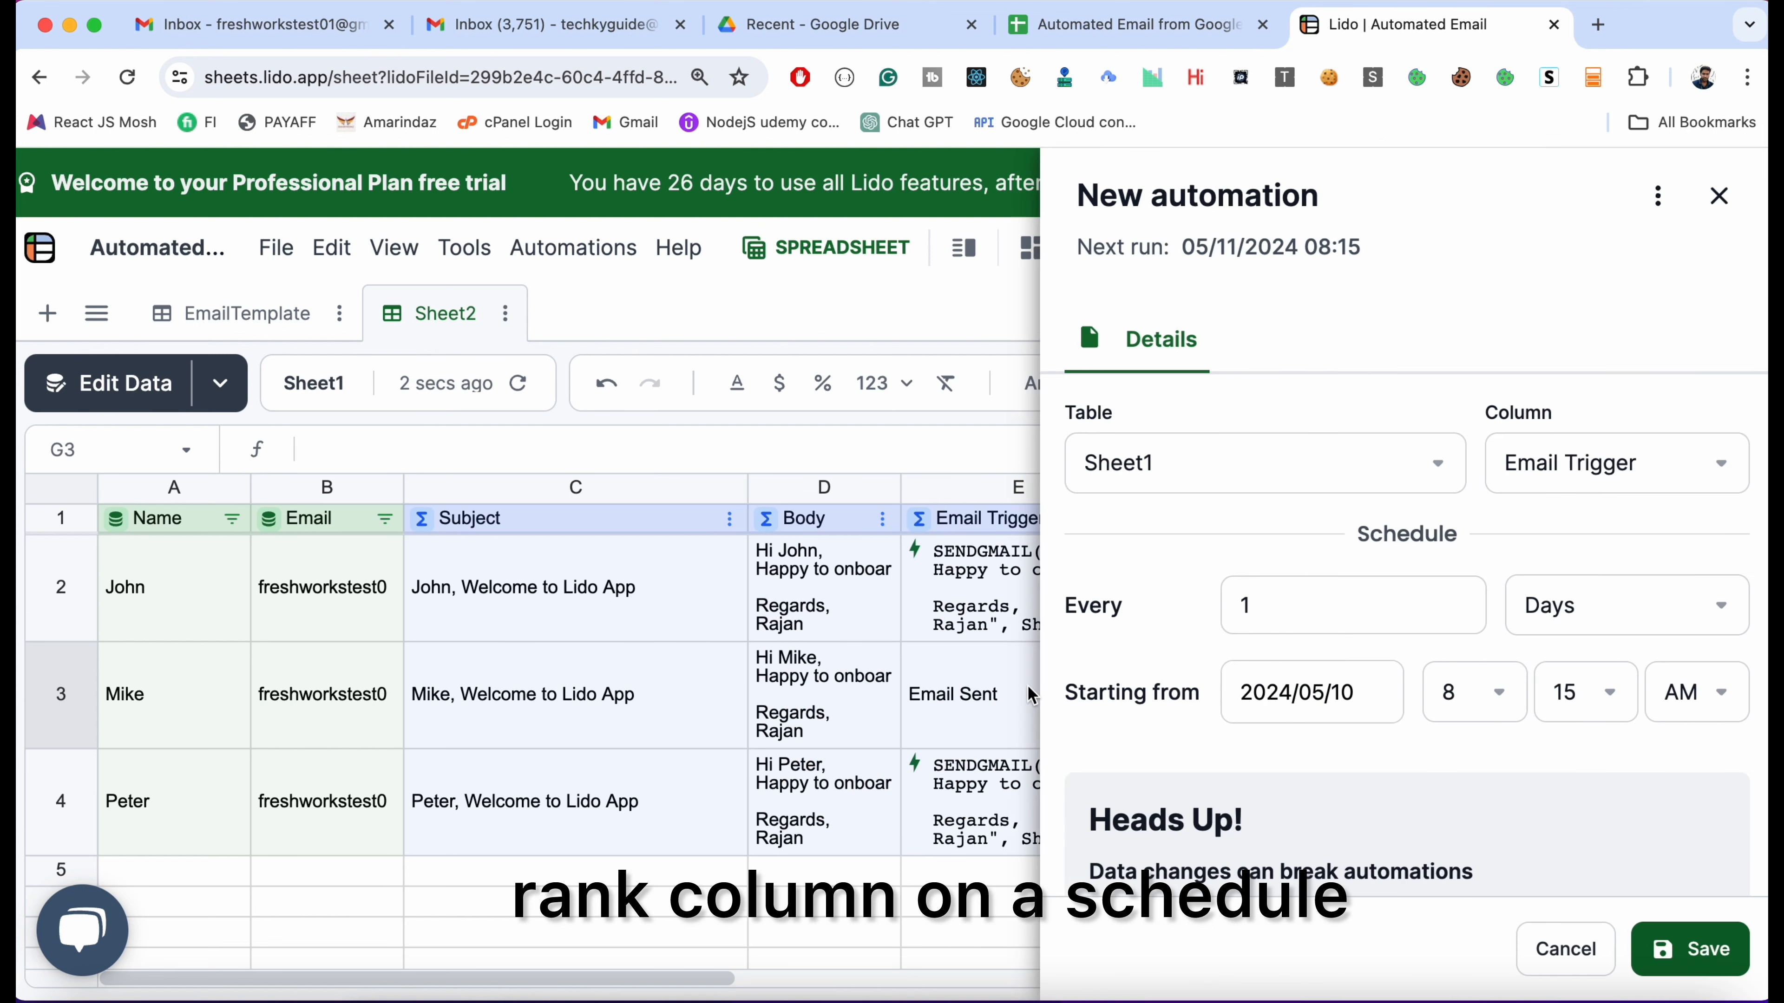
left_click(1563, 624)
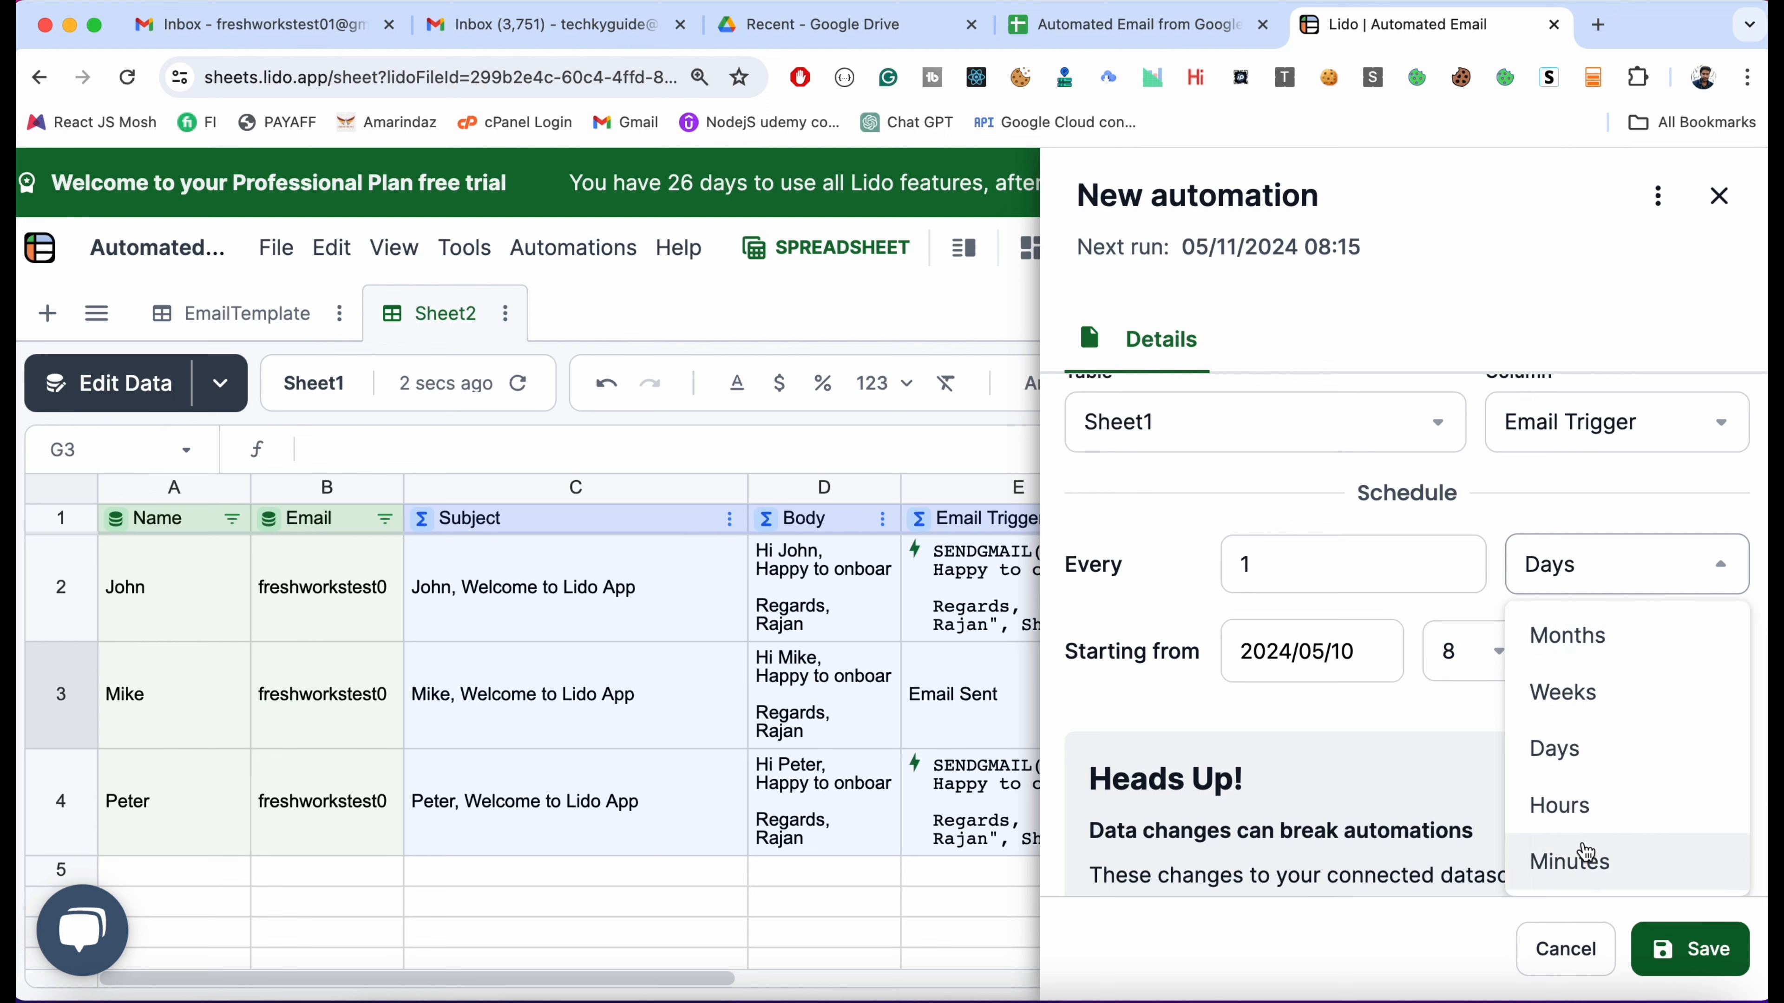
left_click(1576, 858)
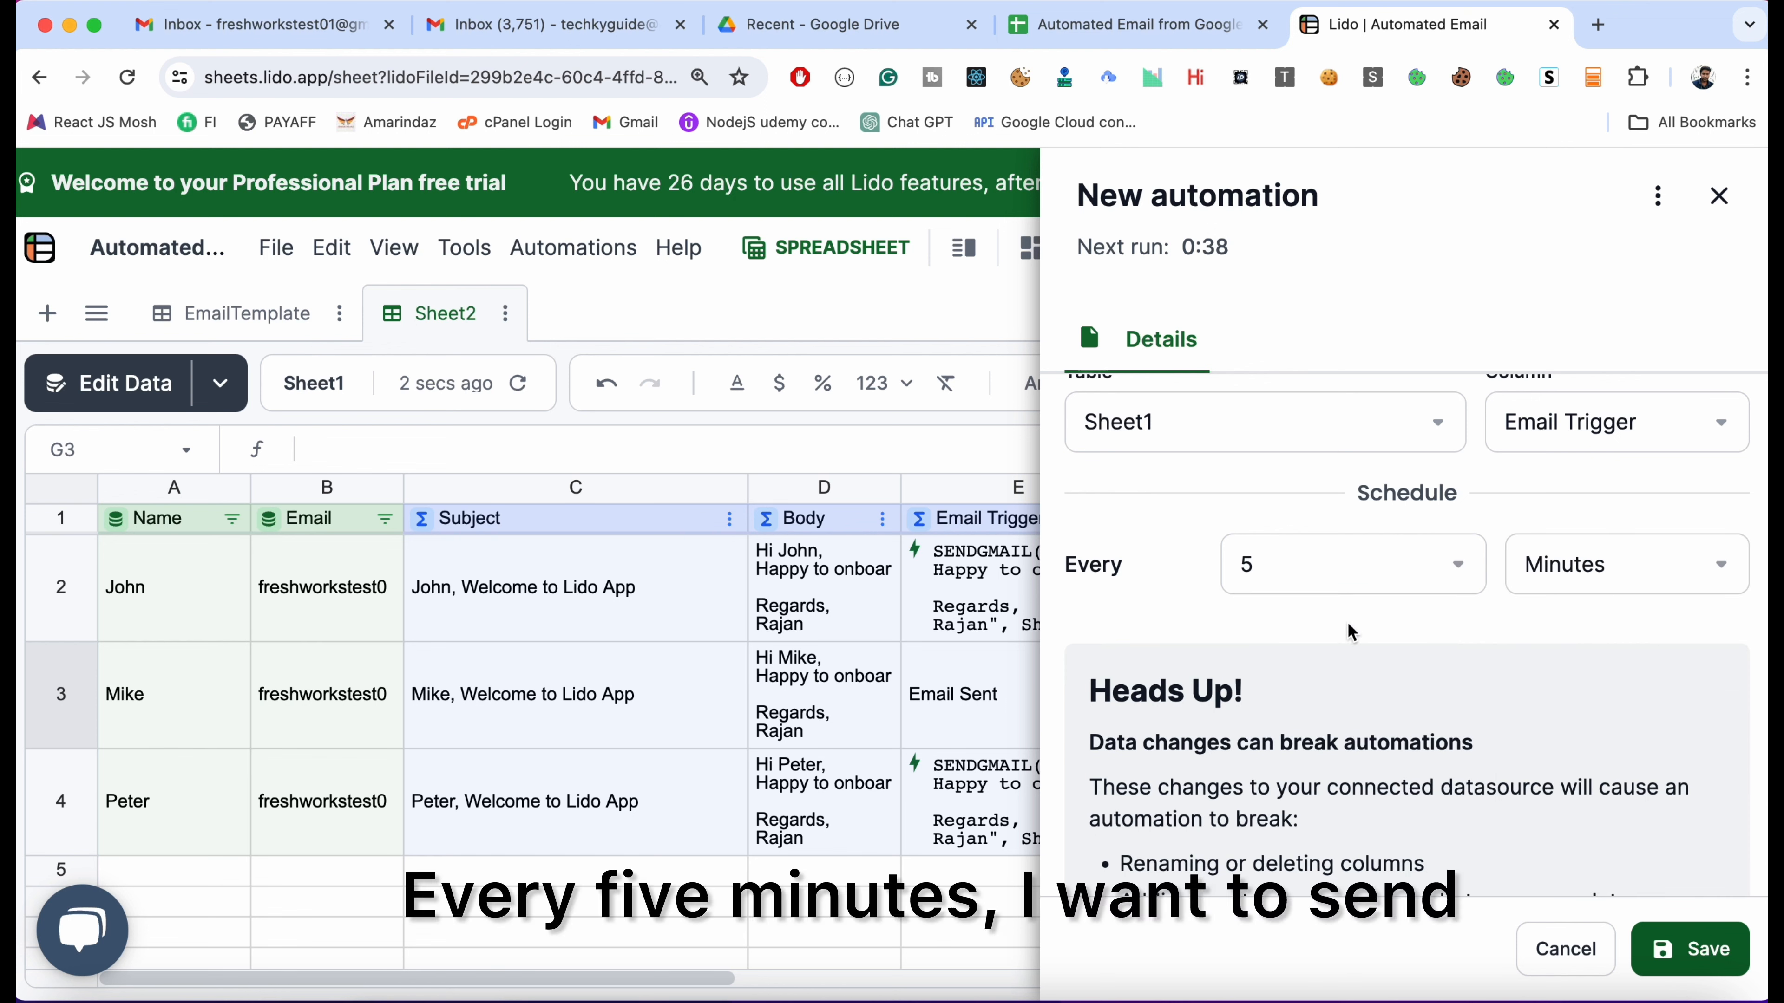
scroll(1346, 622, "up", 1)
scroll(1346, 622, "down", 2)
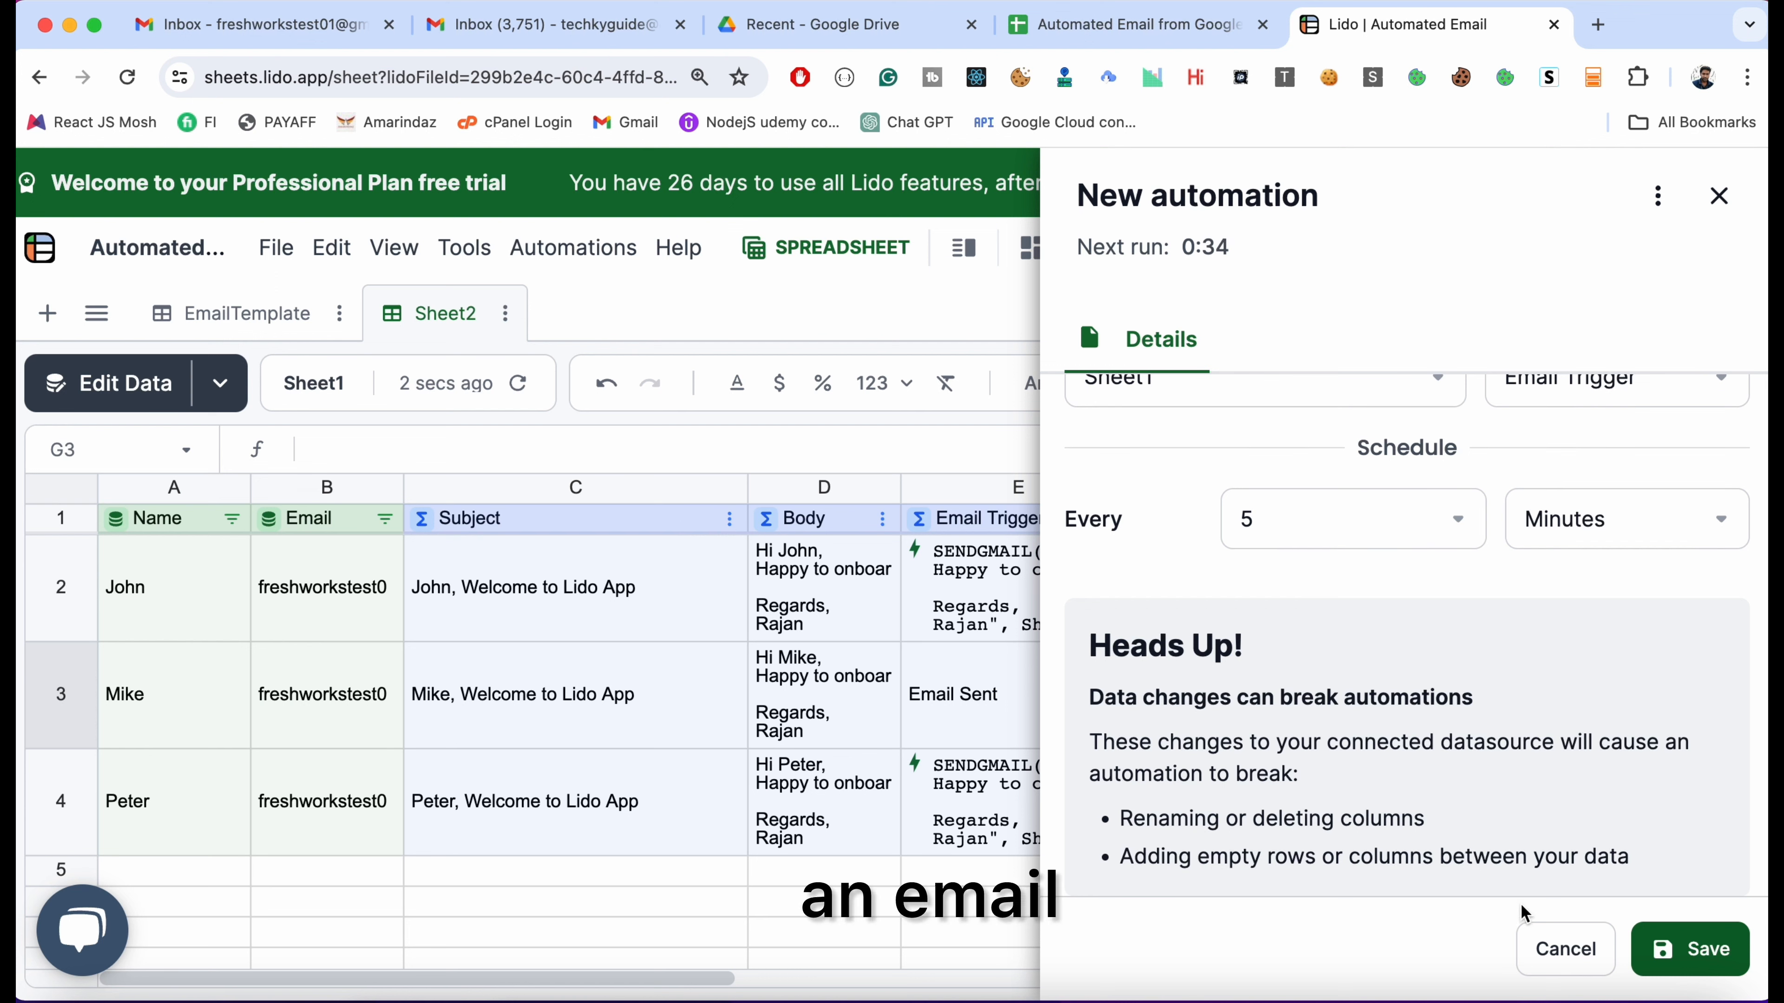
left_click(1675, 945)
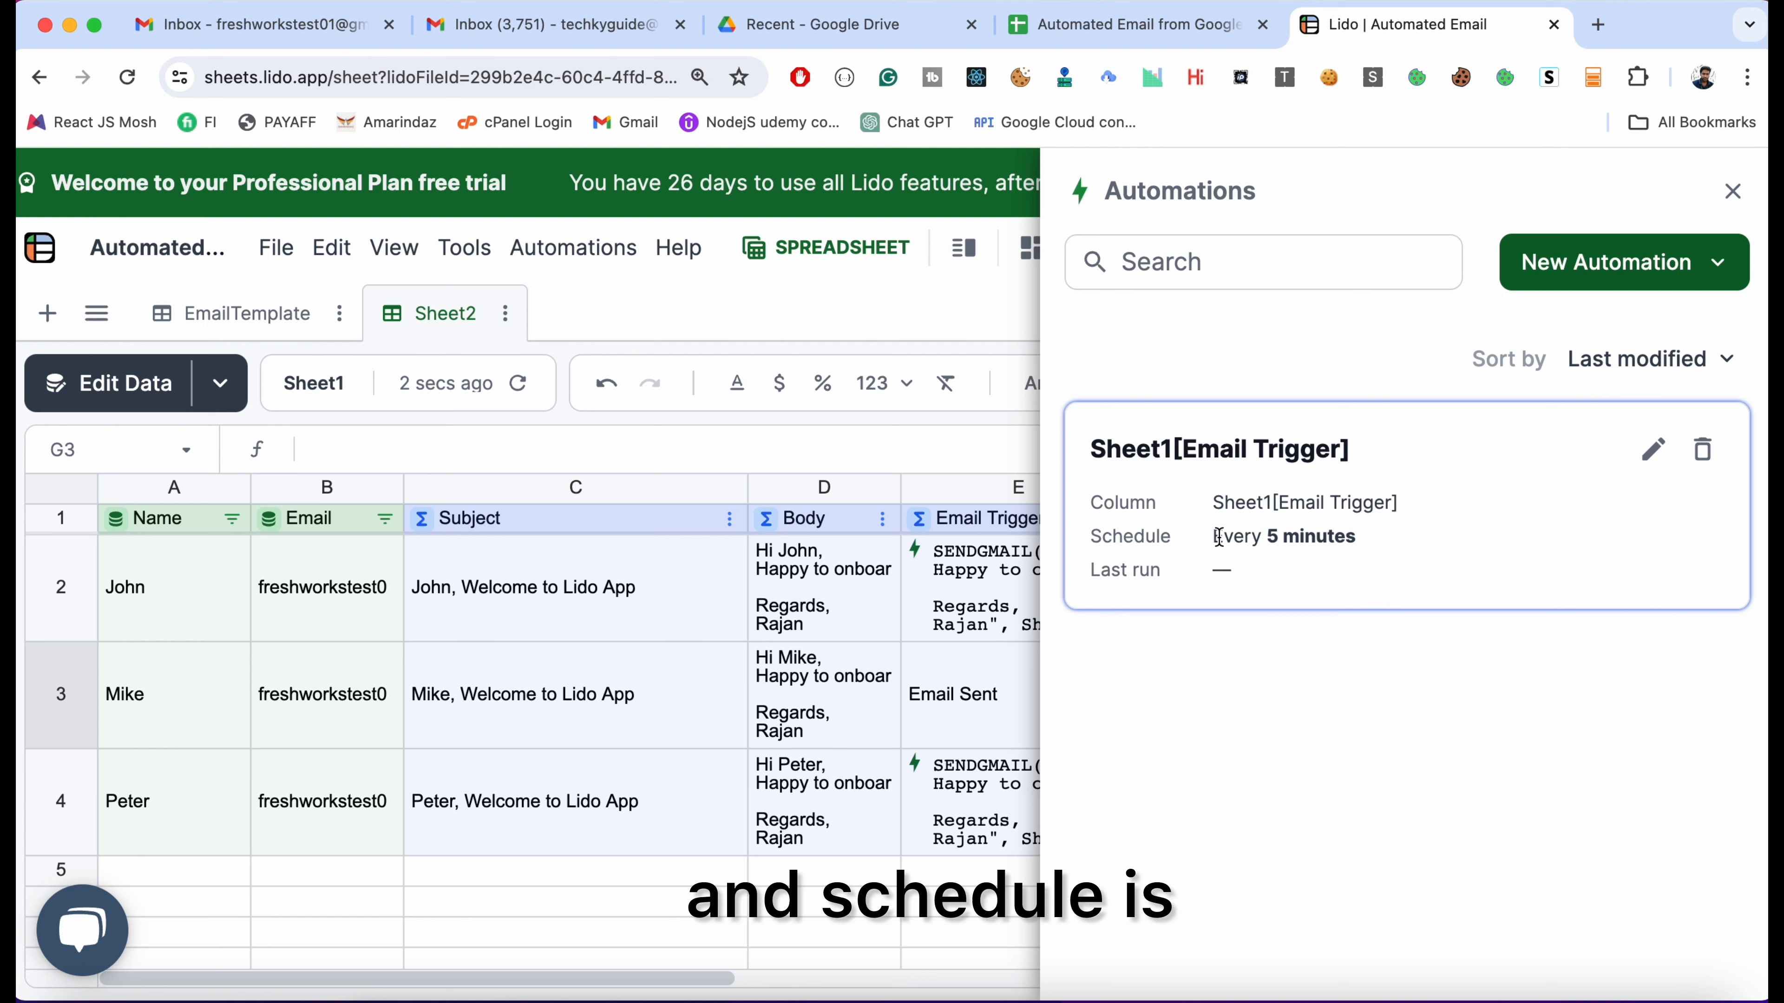
Inspect the Email Trigger formula and close the Automations panel
left_click(1373, 540)
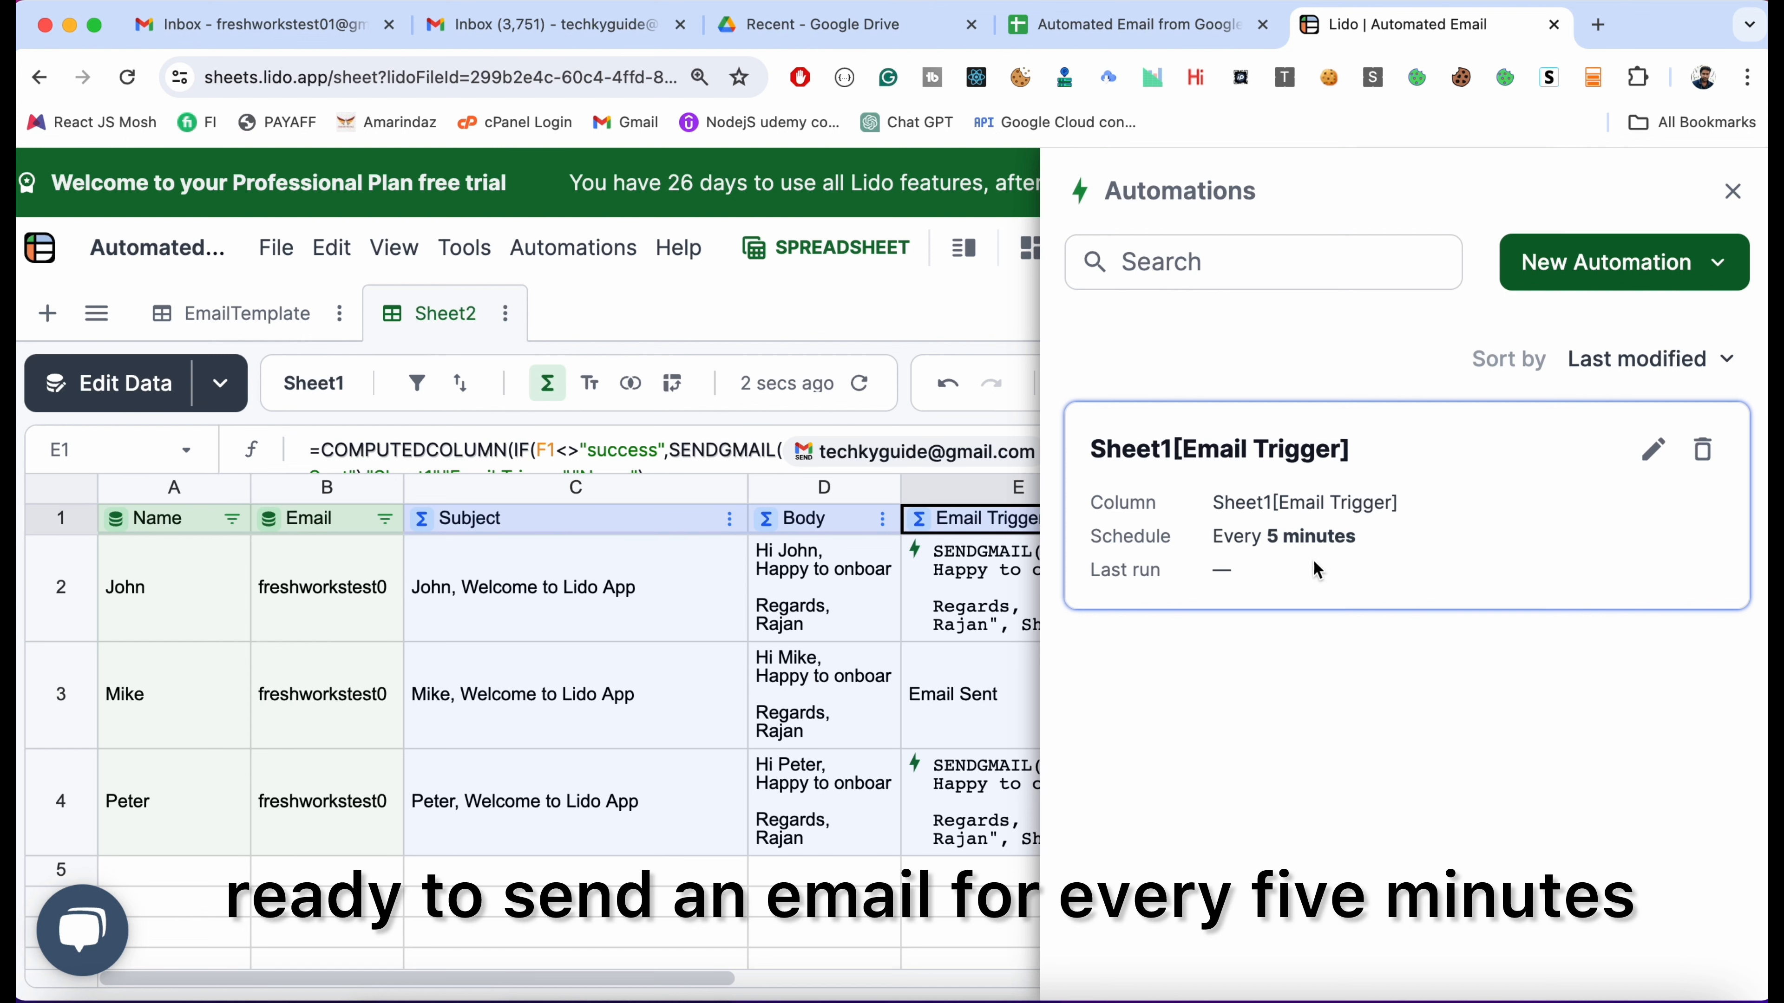
left_click(1732, 191)
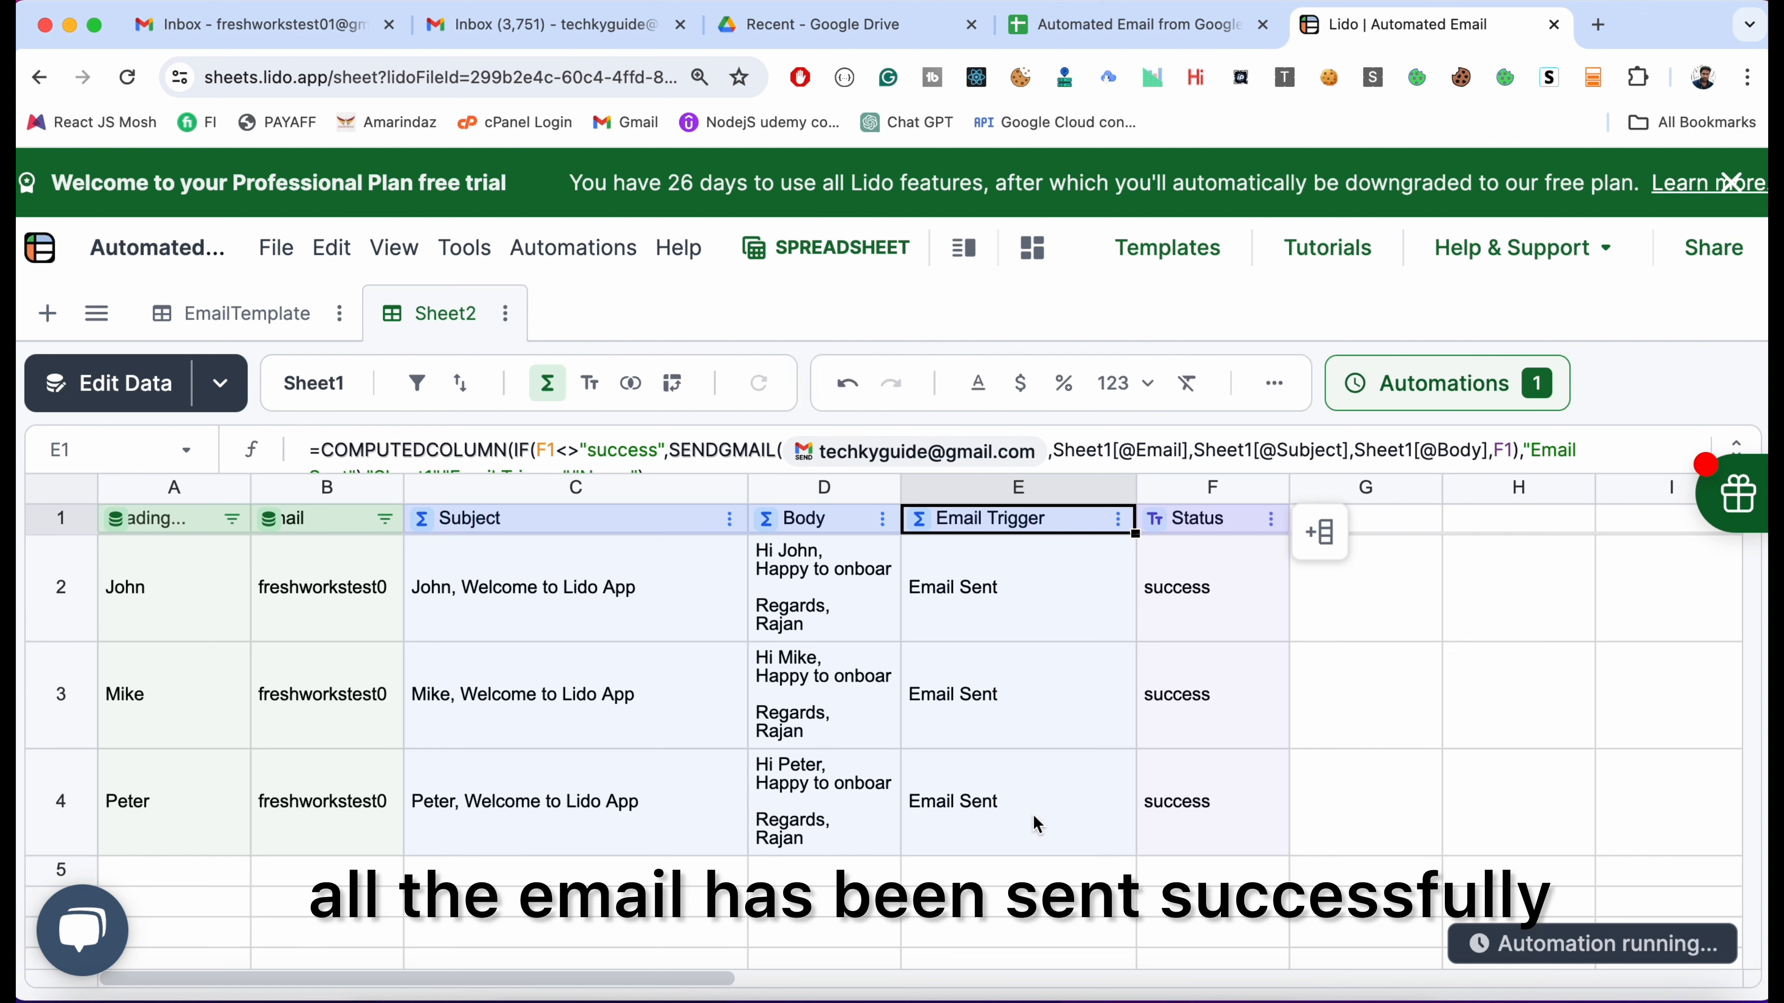
Verify the automation's Last run shows 08:20 on 05/10/2024, then switch to the Gmail inbox
left_click(1548, 384)
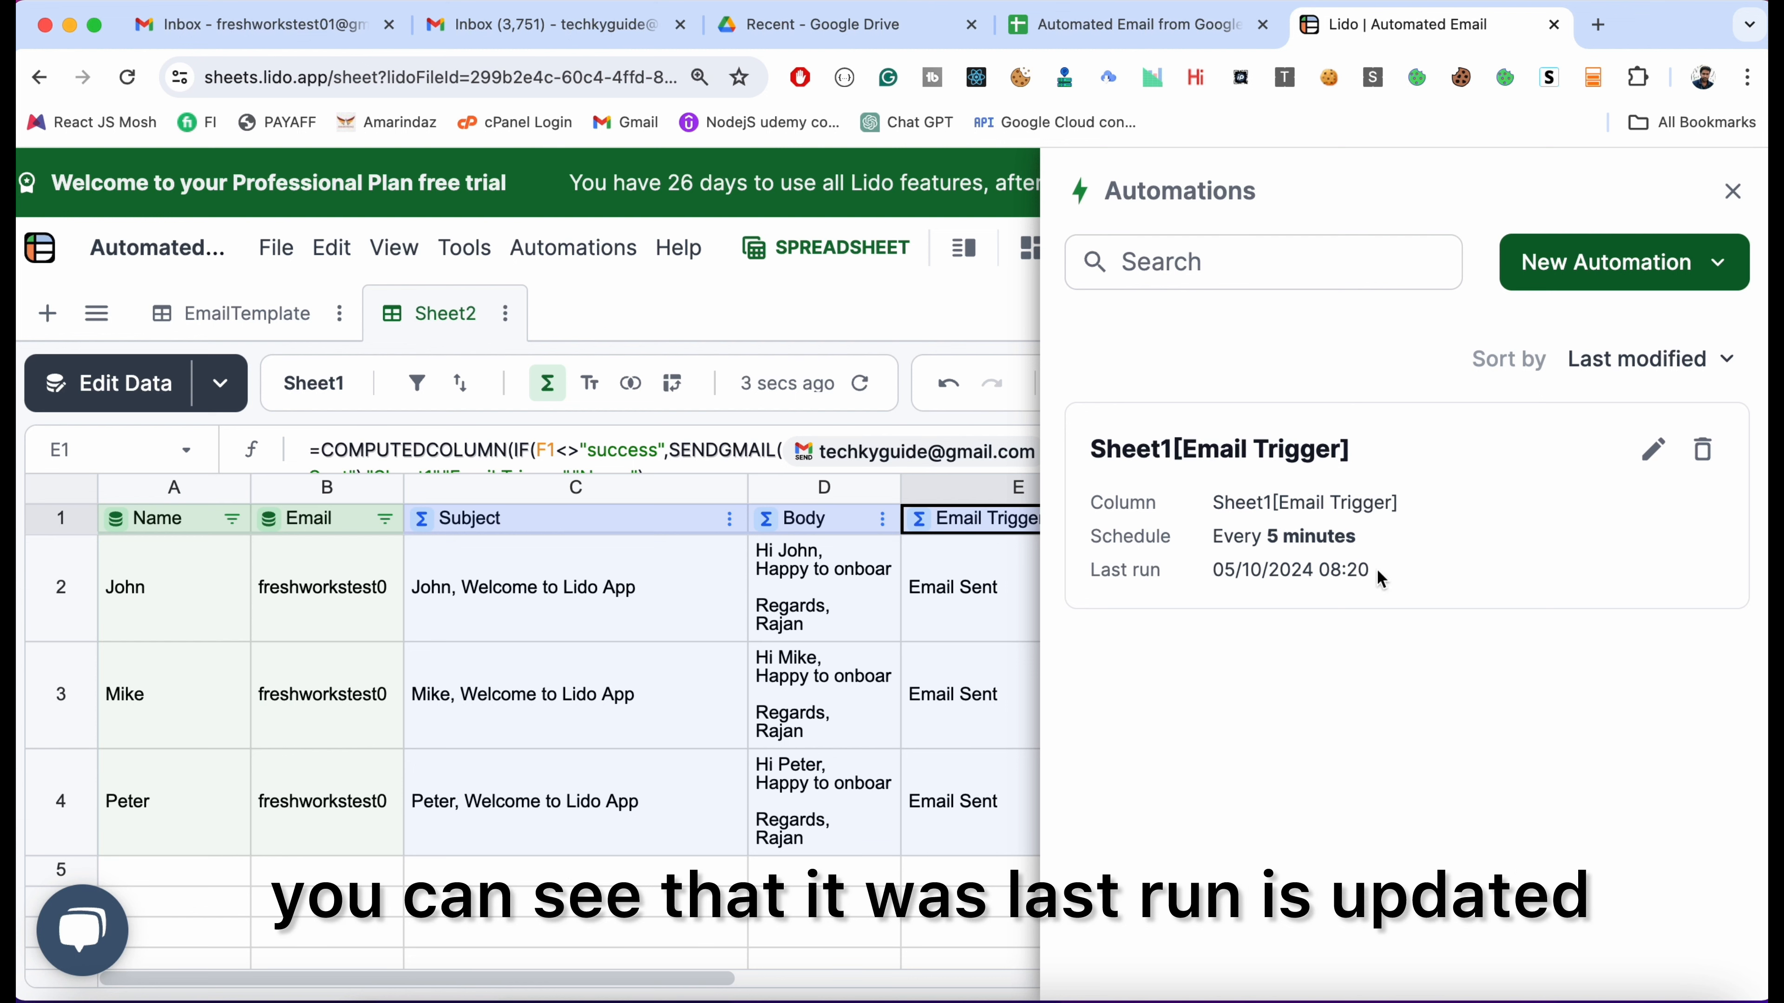
left_click(1733, 191)
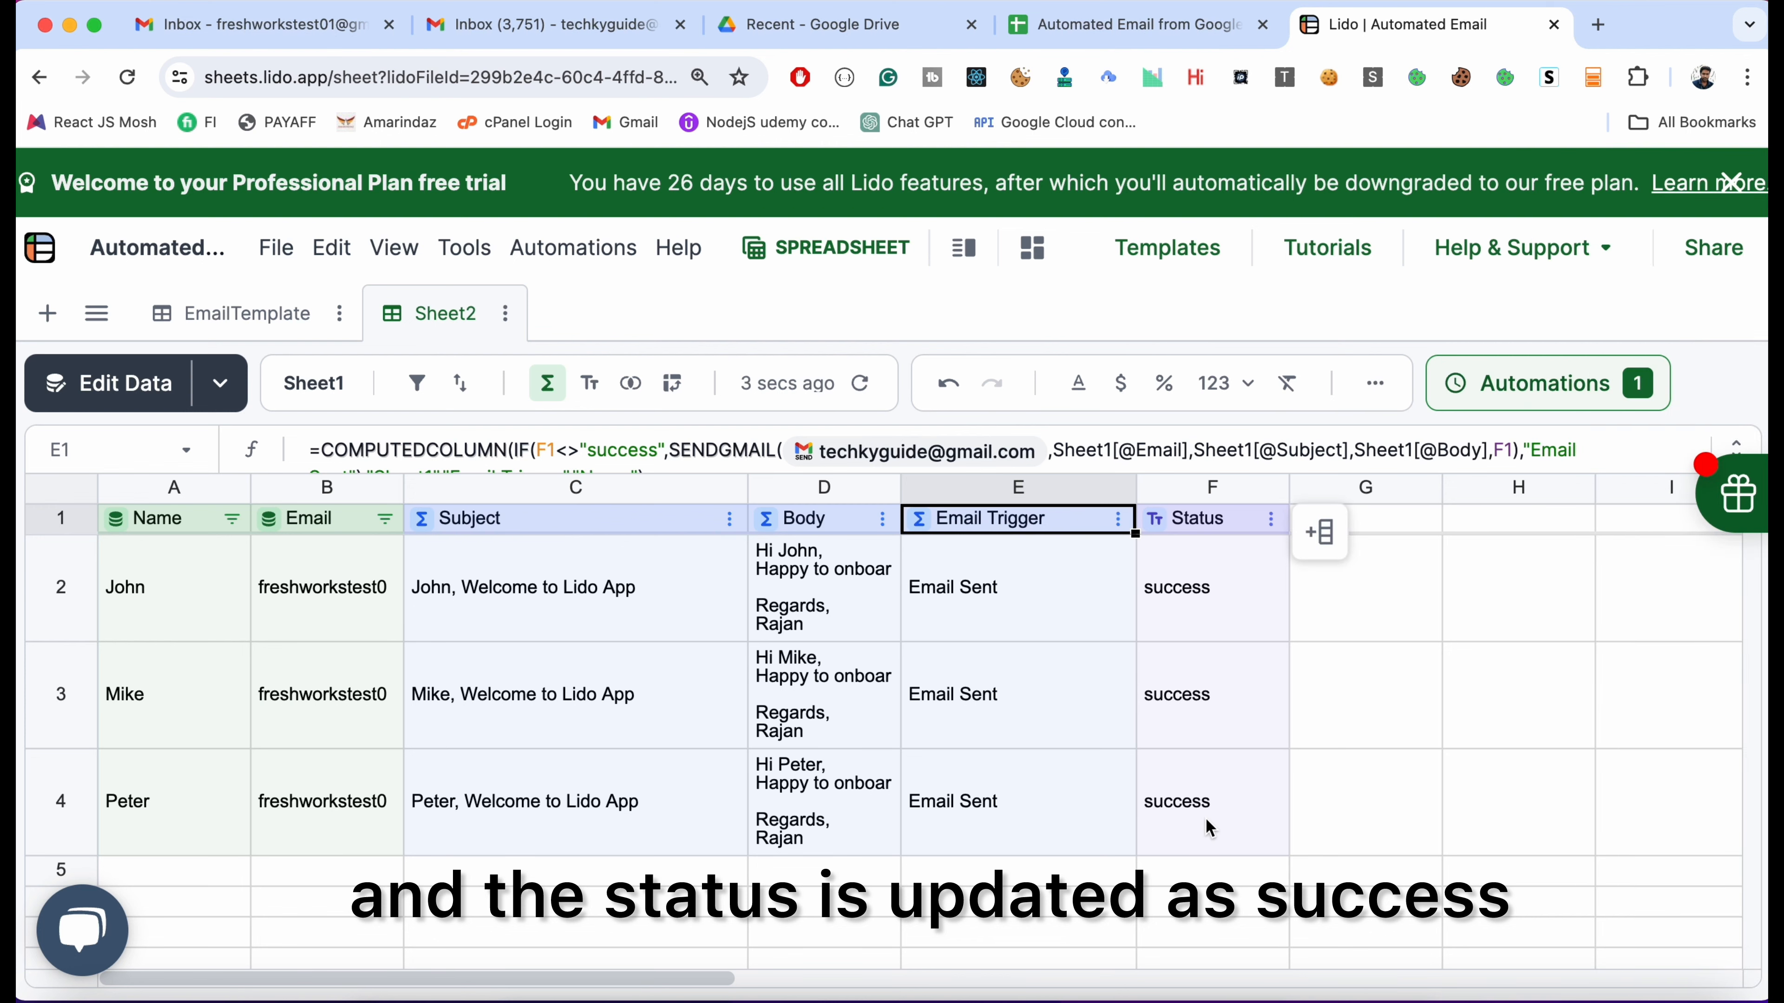
left_click(477, 29)
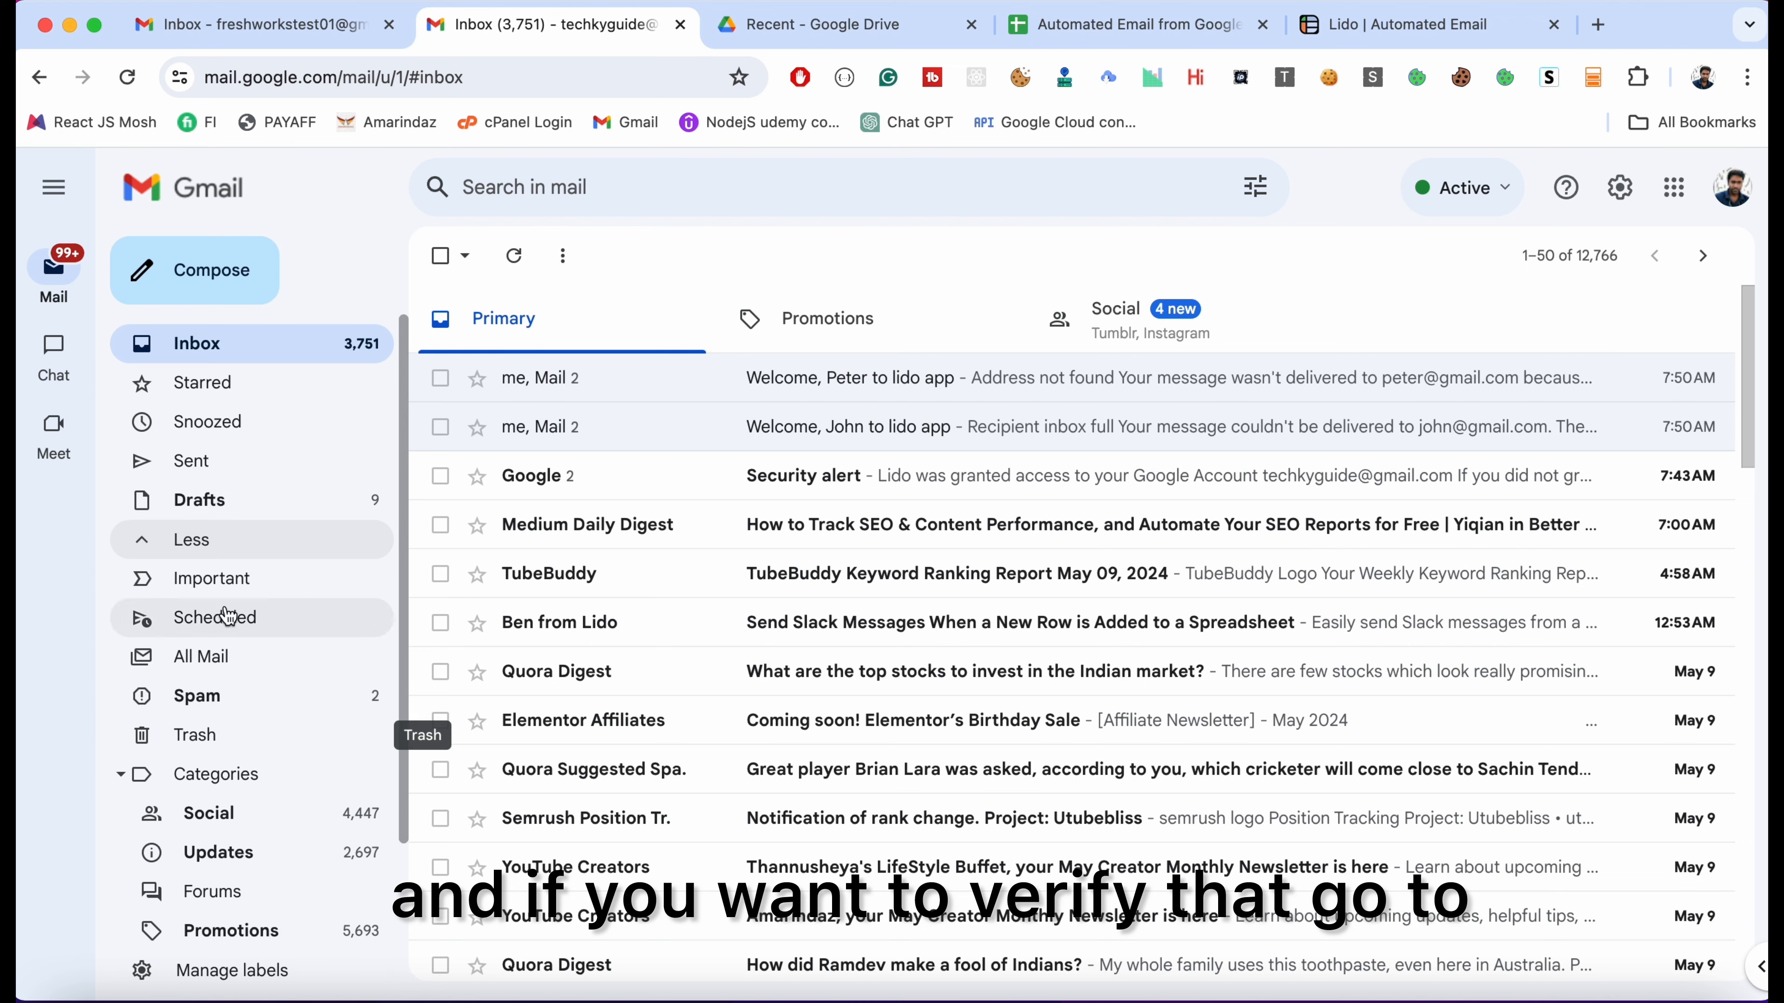
Open the sent 'Welcome to Lido App' message in Gmail's Sent folder and view its recipient details
left_click(234, 467)
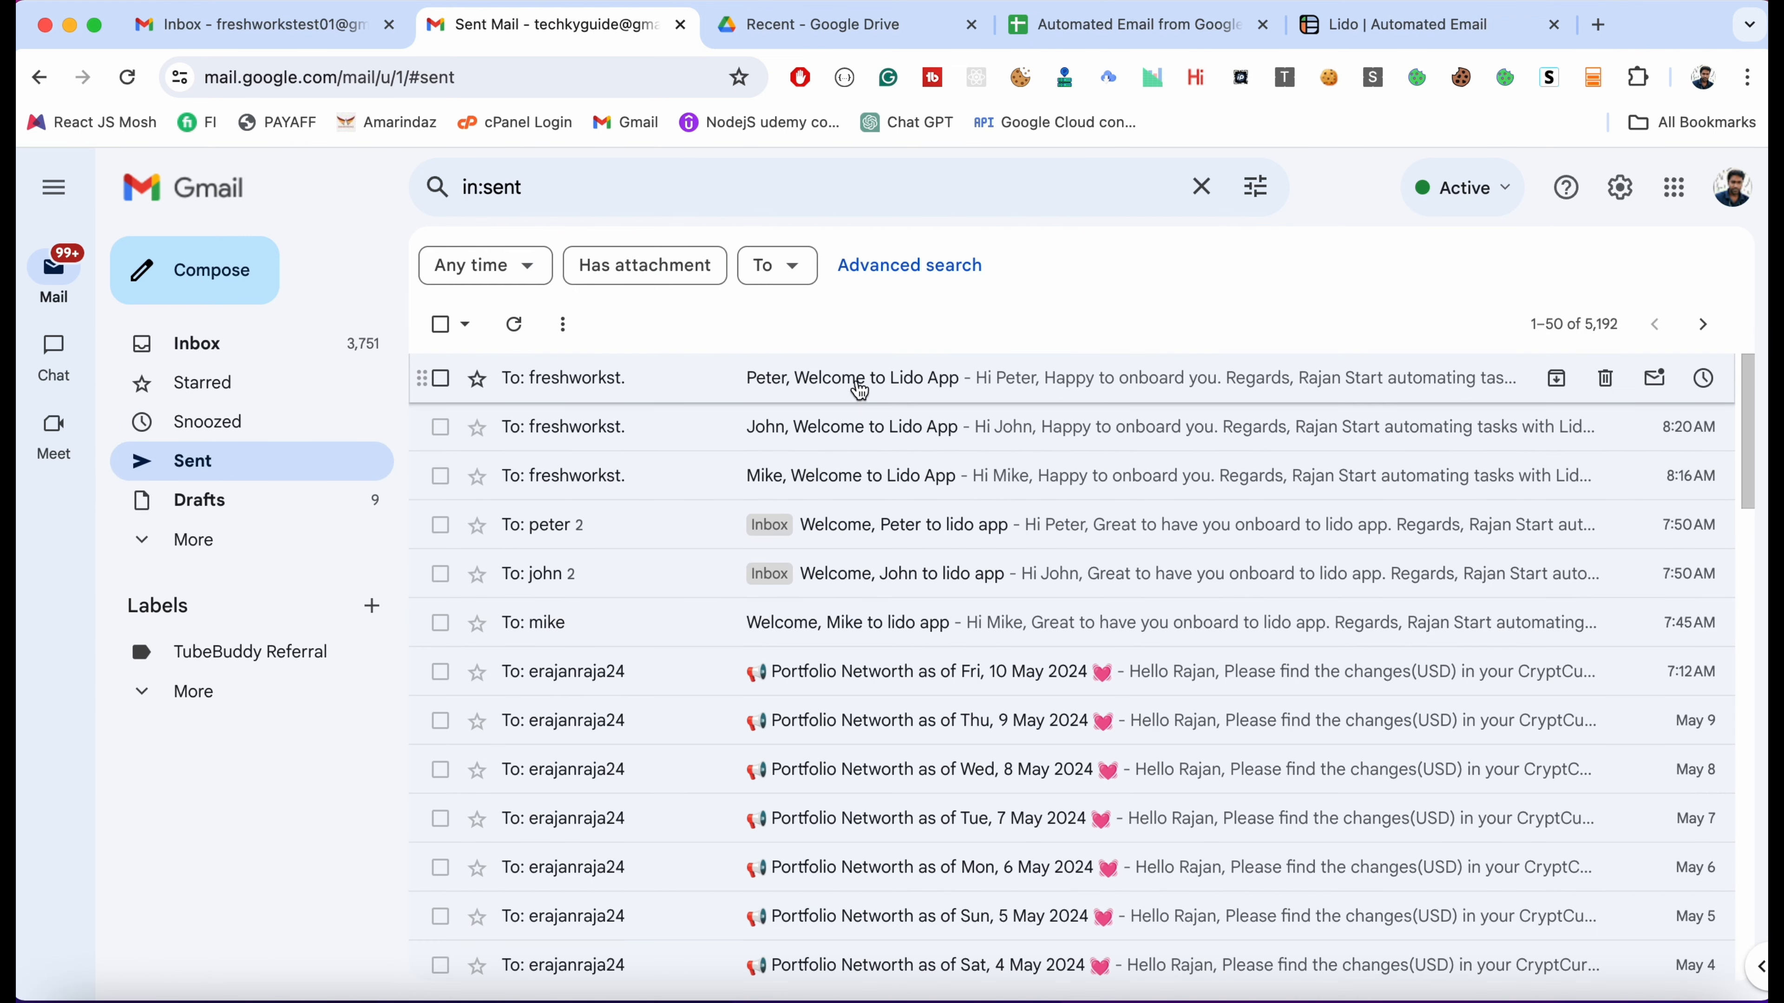
left_click(860, 380)
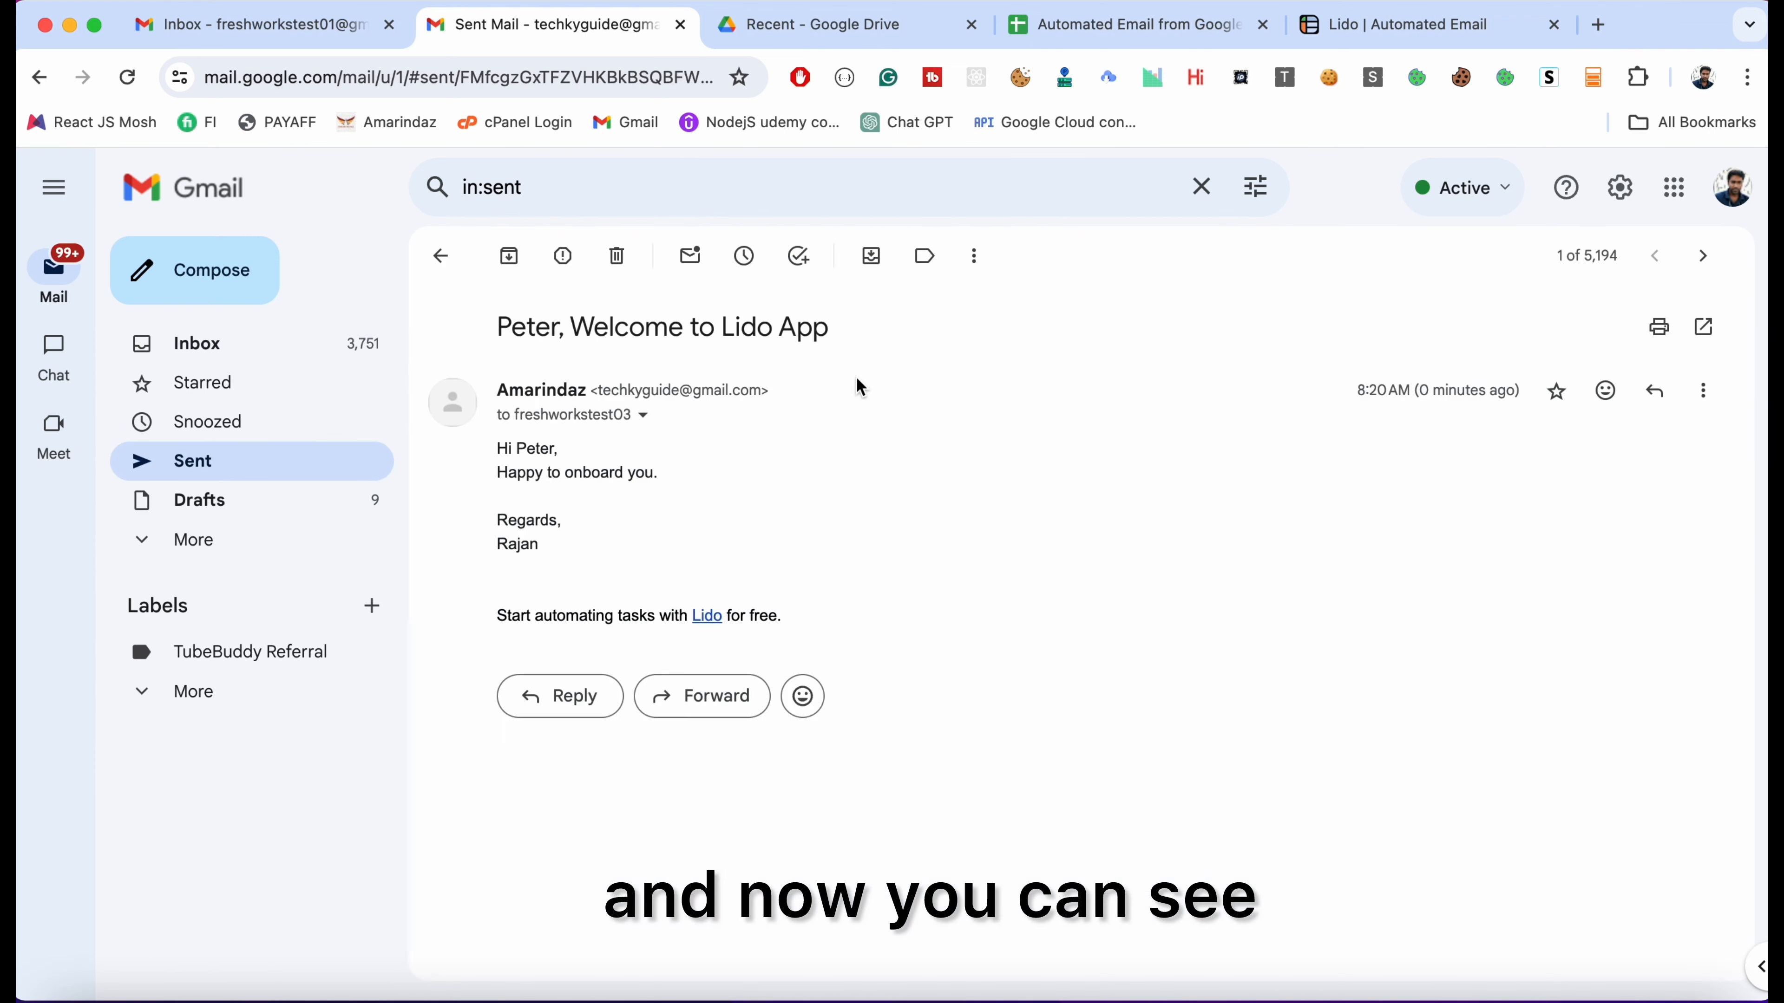
left_click(643, 415)
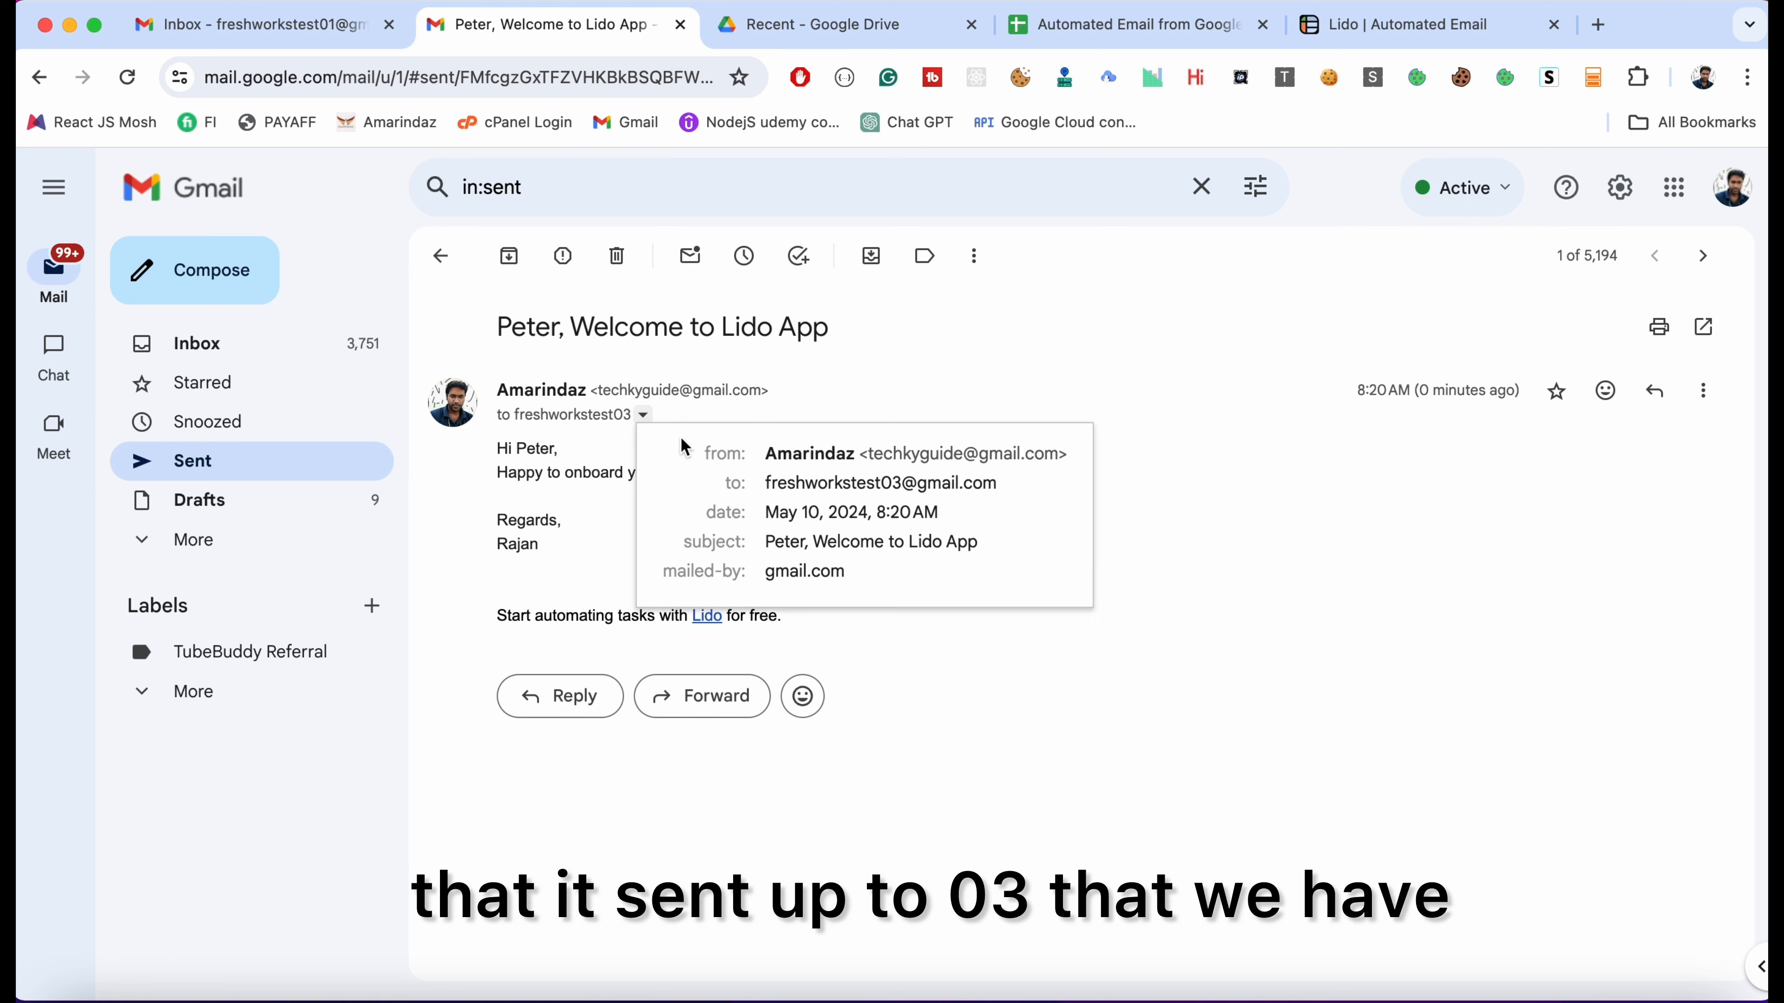
Return to Lido's Sheet2, dismiss the Protected Cells notice on B4, and drag column B wider
left_click(1180, 28)
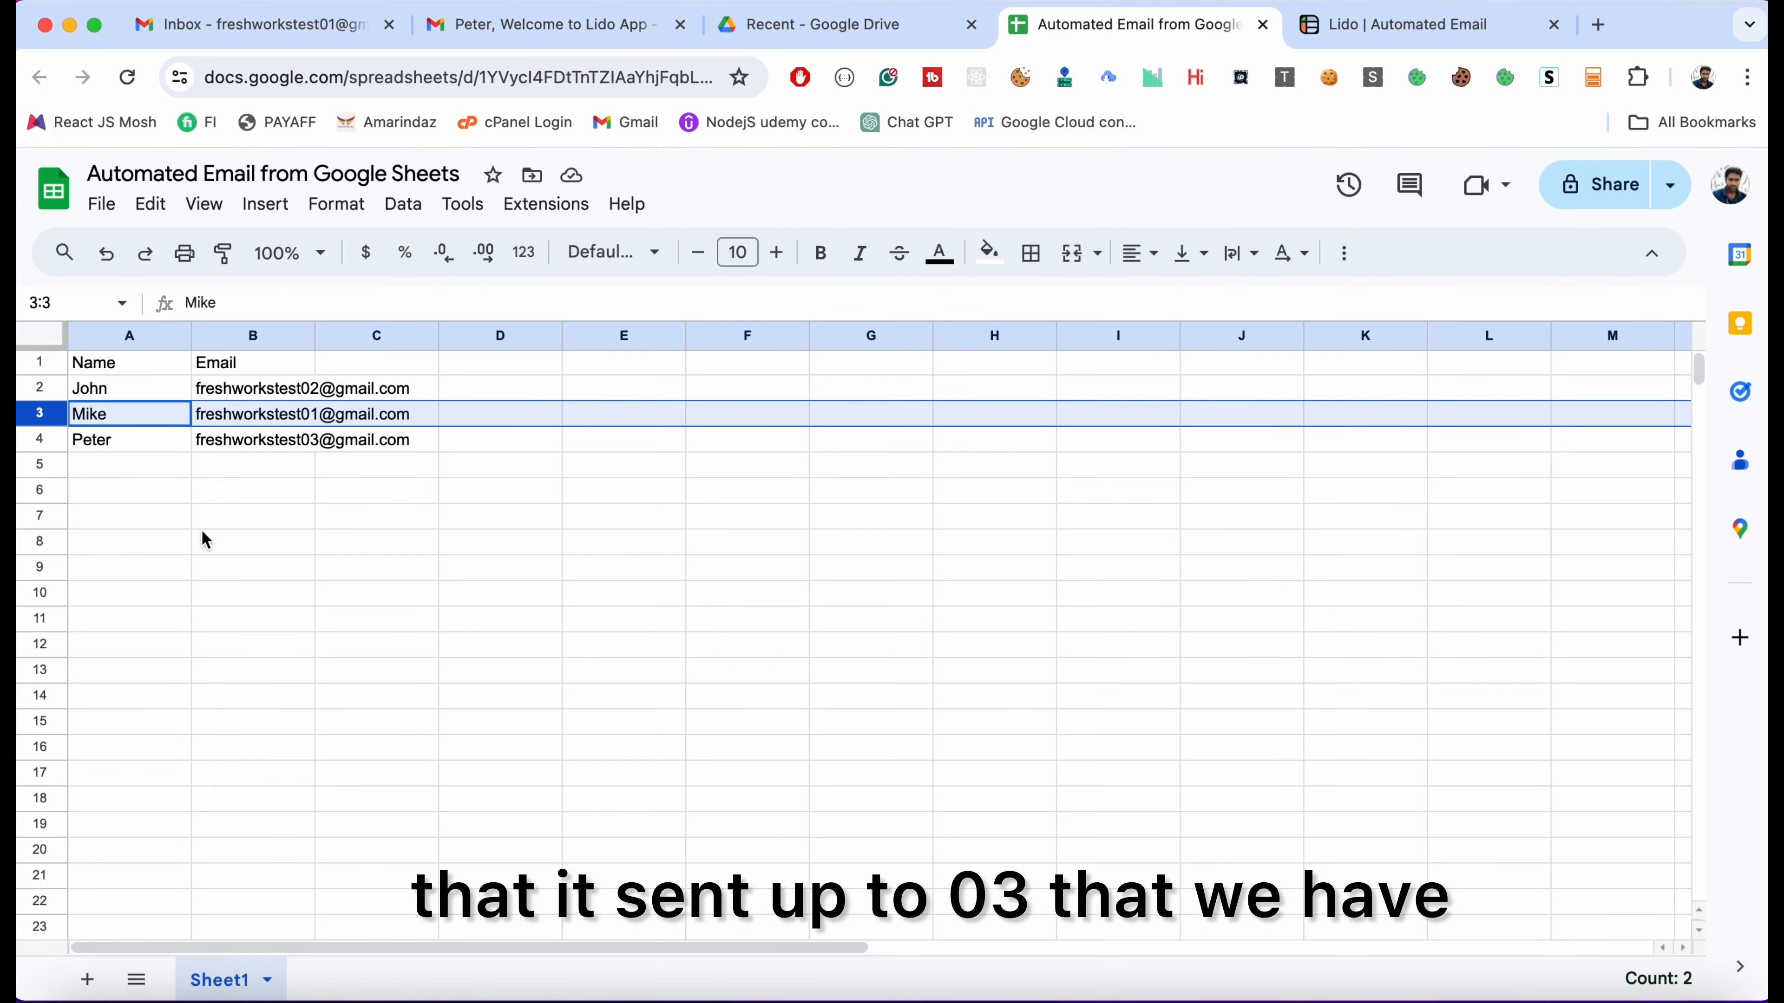
left_click(1413, 30)
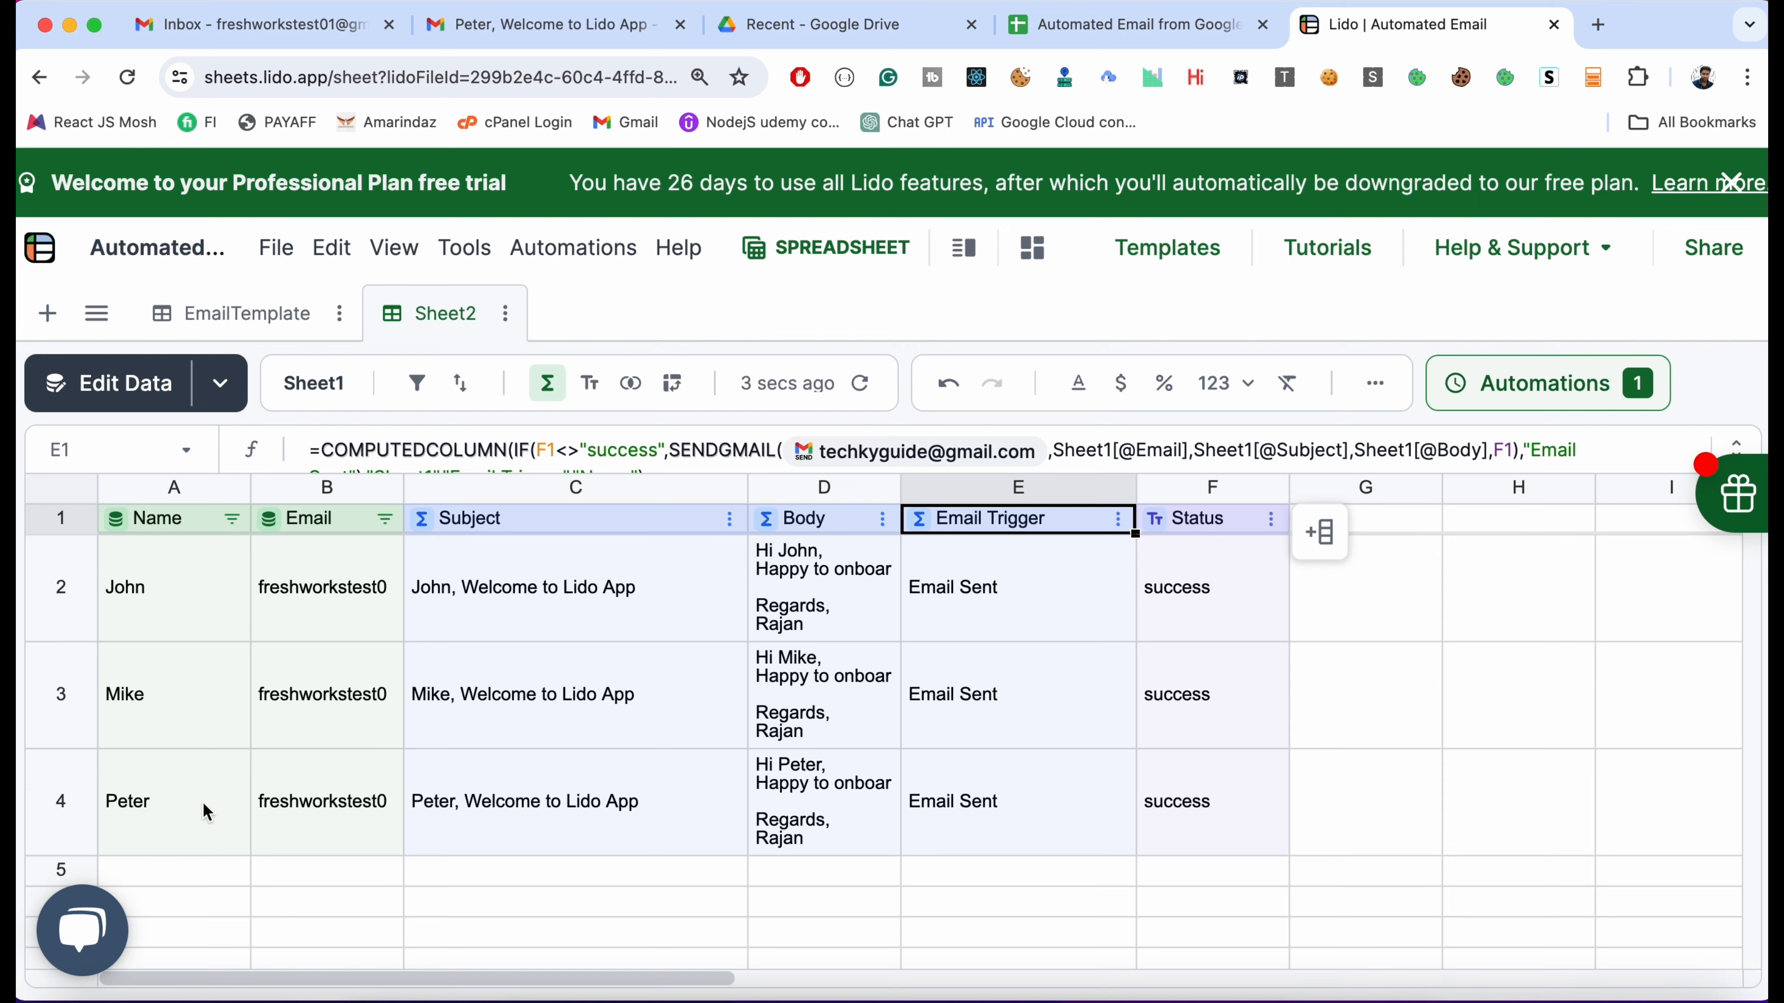
double_click(353, 819)
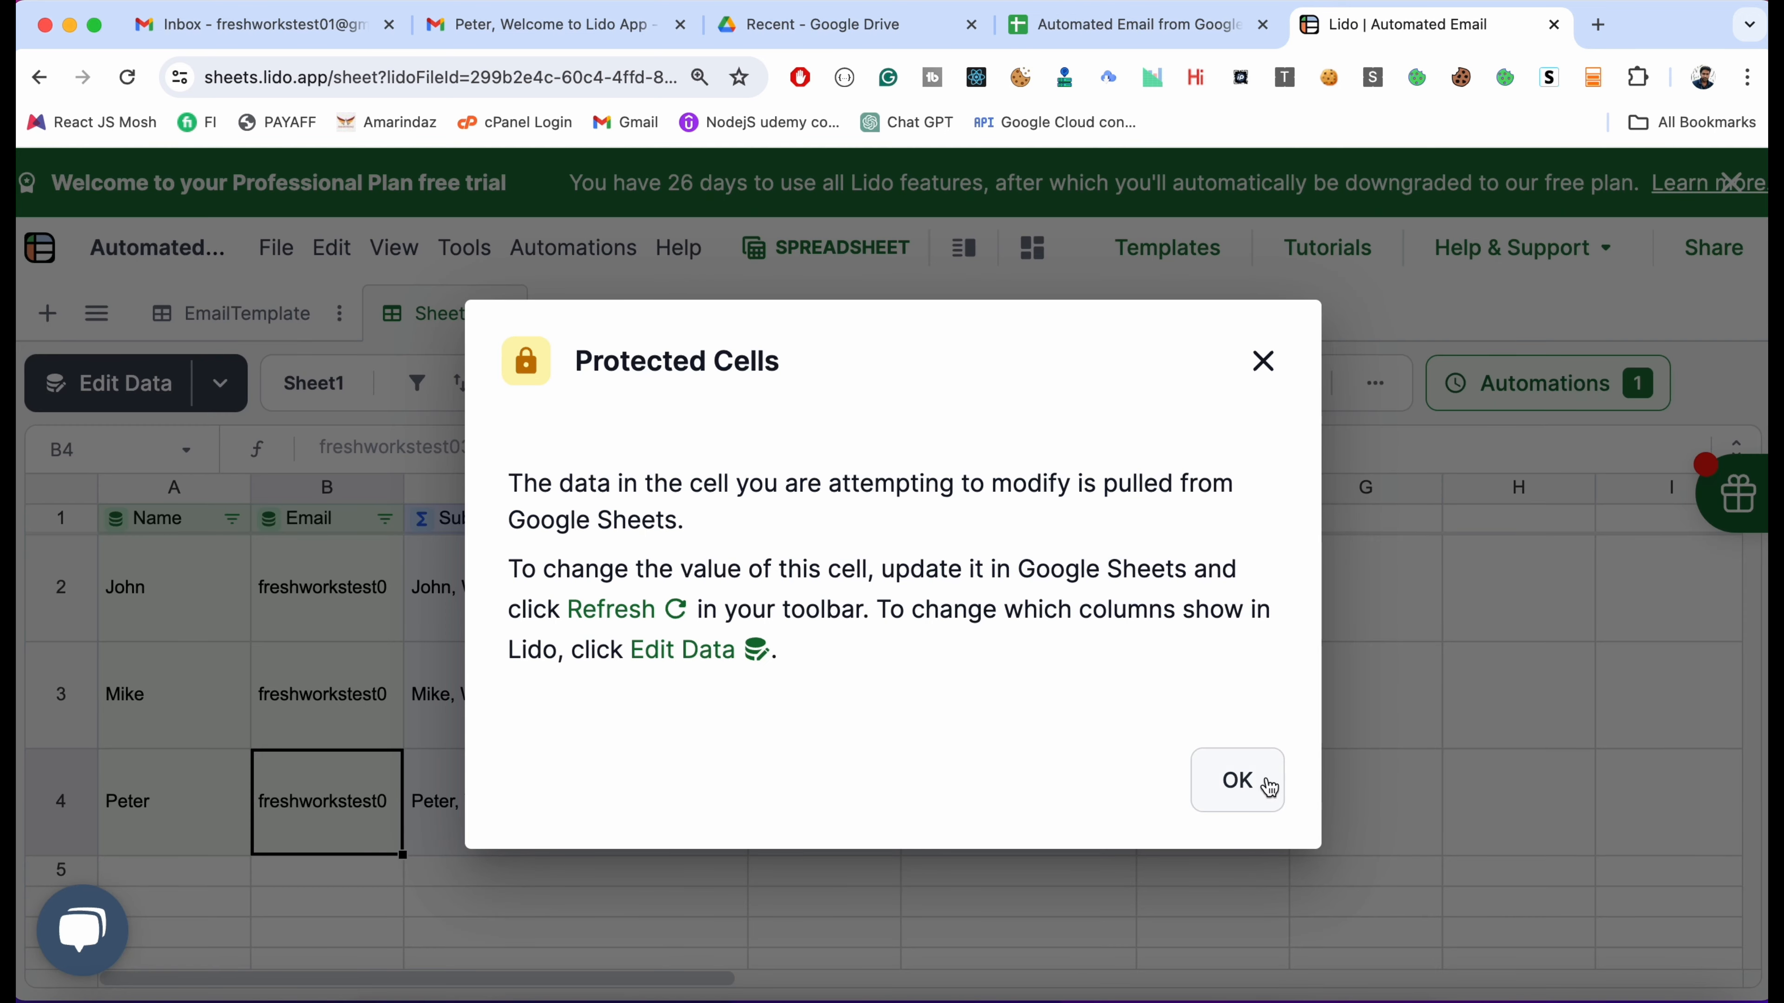
left_click(1237, 781)
left_click_drag(402, 488, 614, 489)
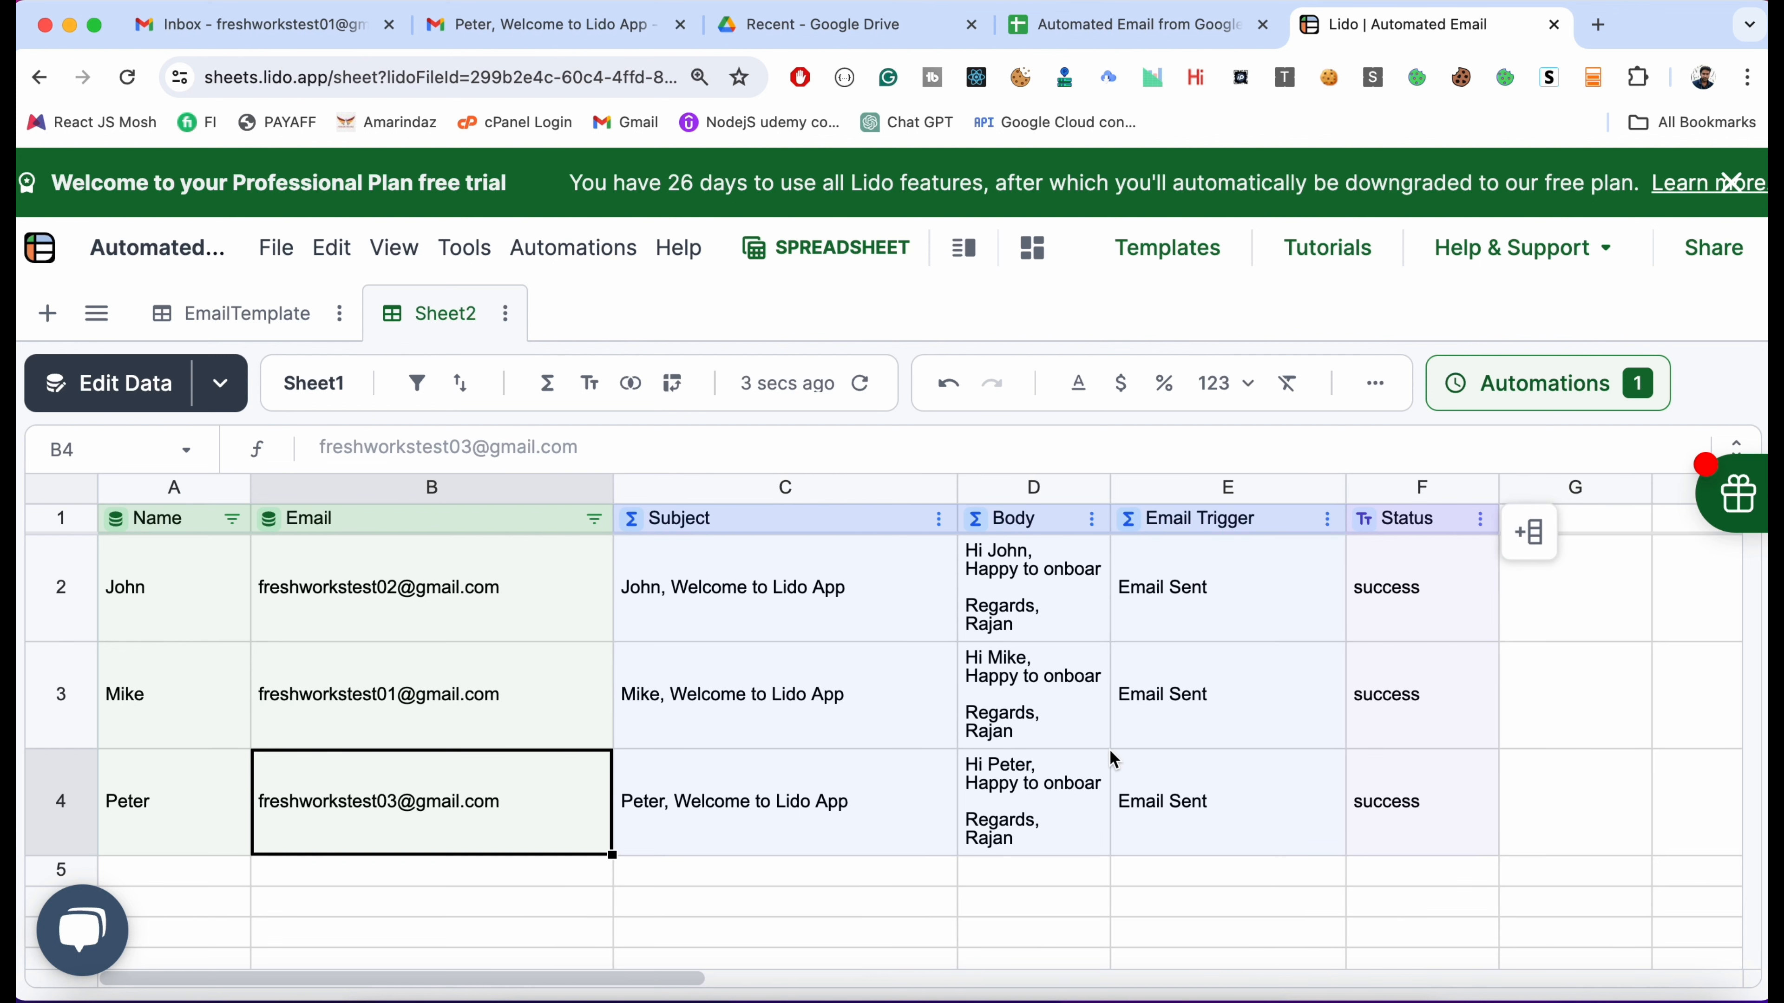